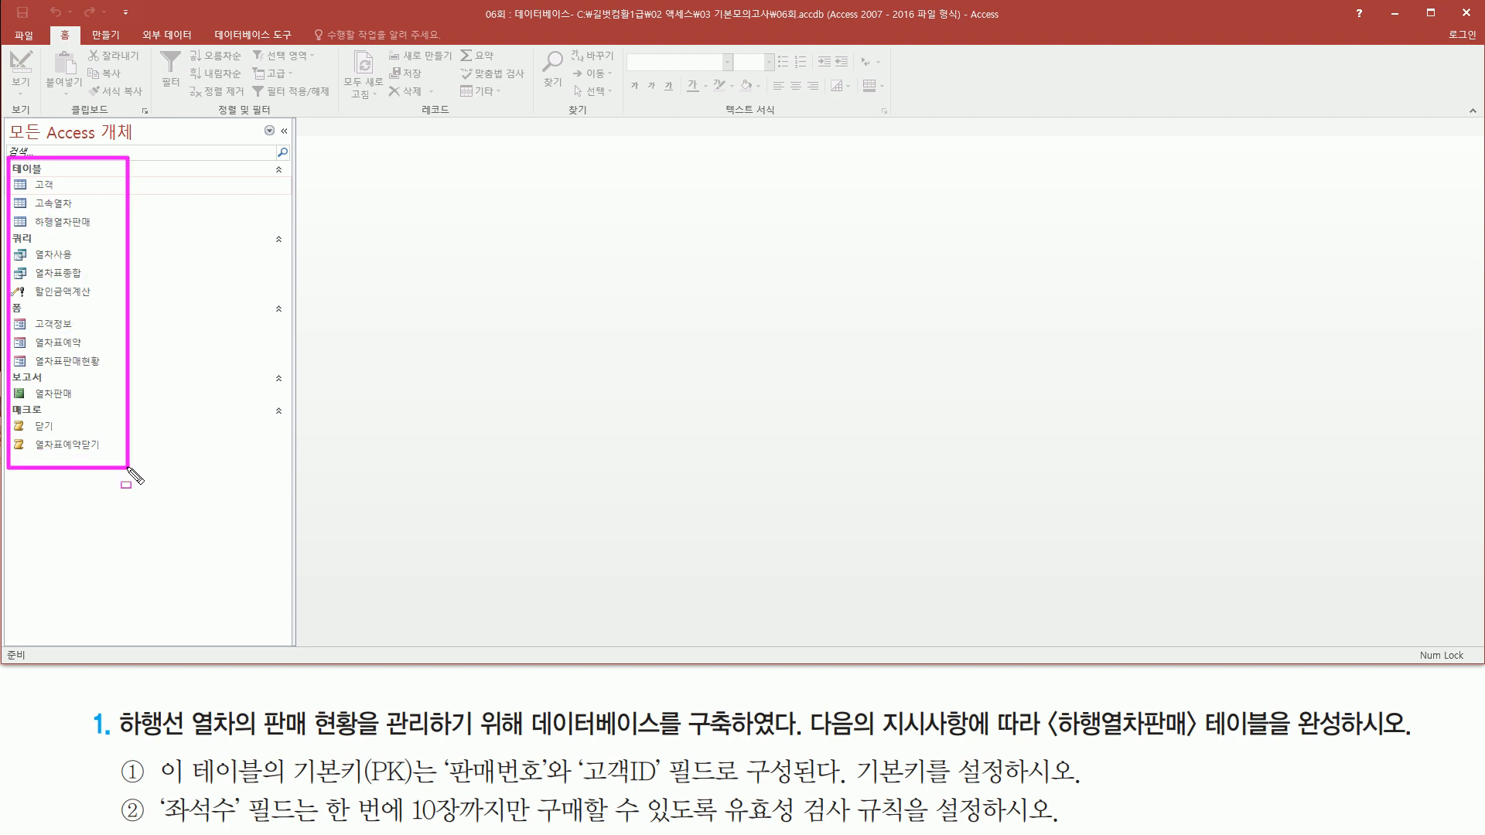
key(Escape)
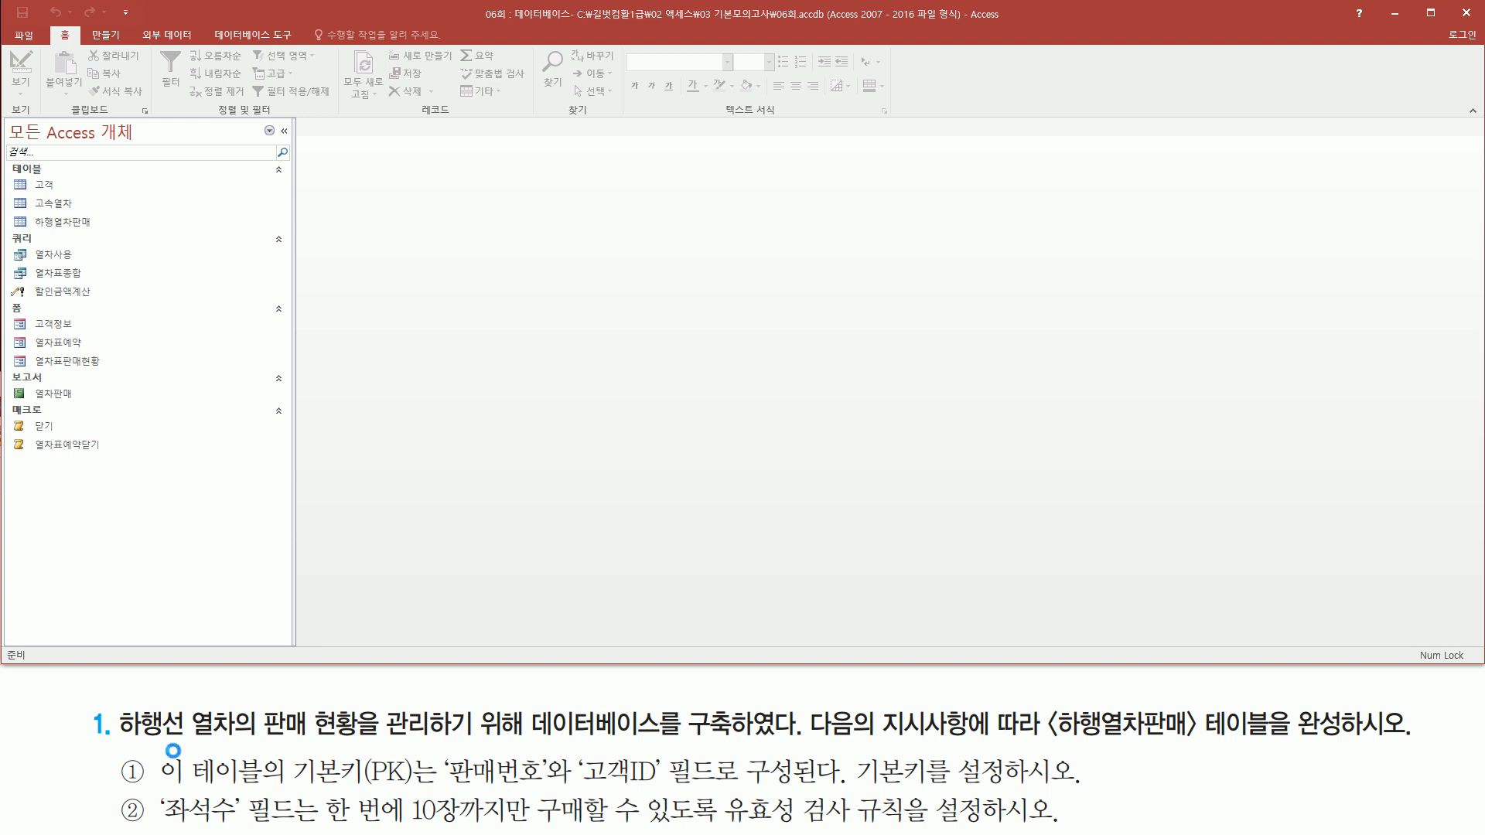
drag(112, 745, 735, 744)
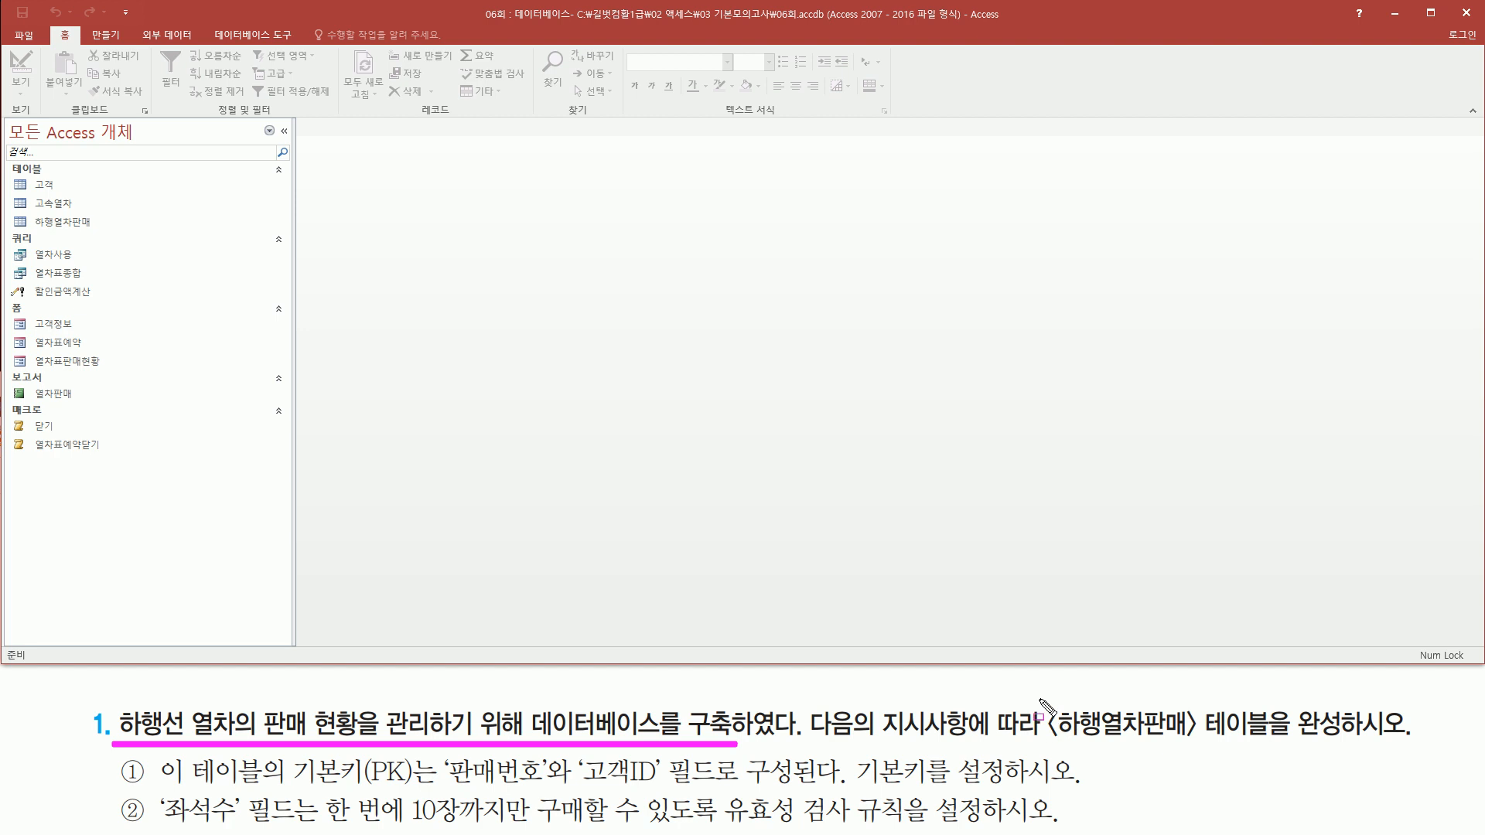
mouse_move(1038, 694)
mouse_down()
mouse_move(1198, 750)
mouse_move(1278, 748)
mouse_up()
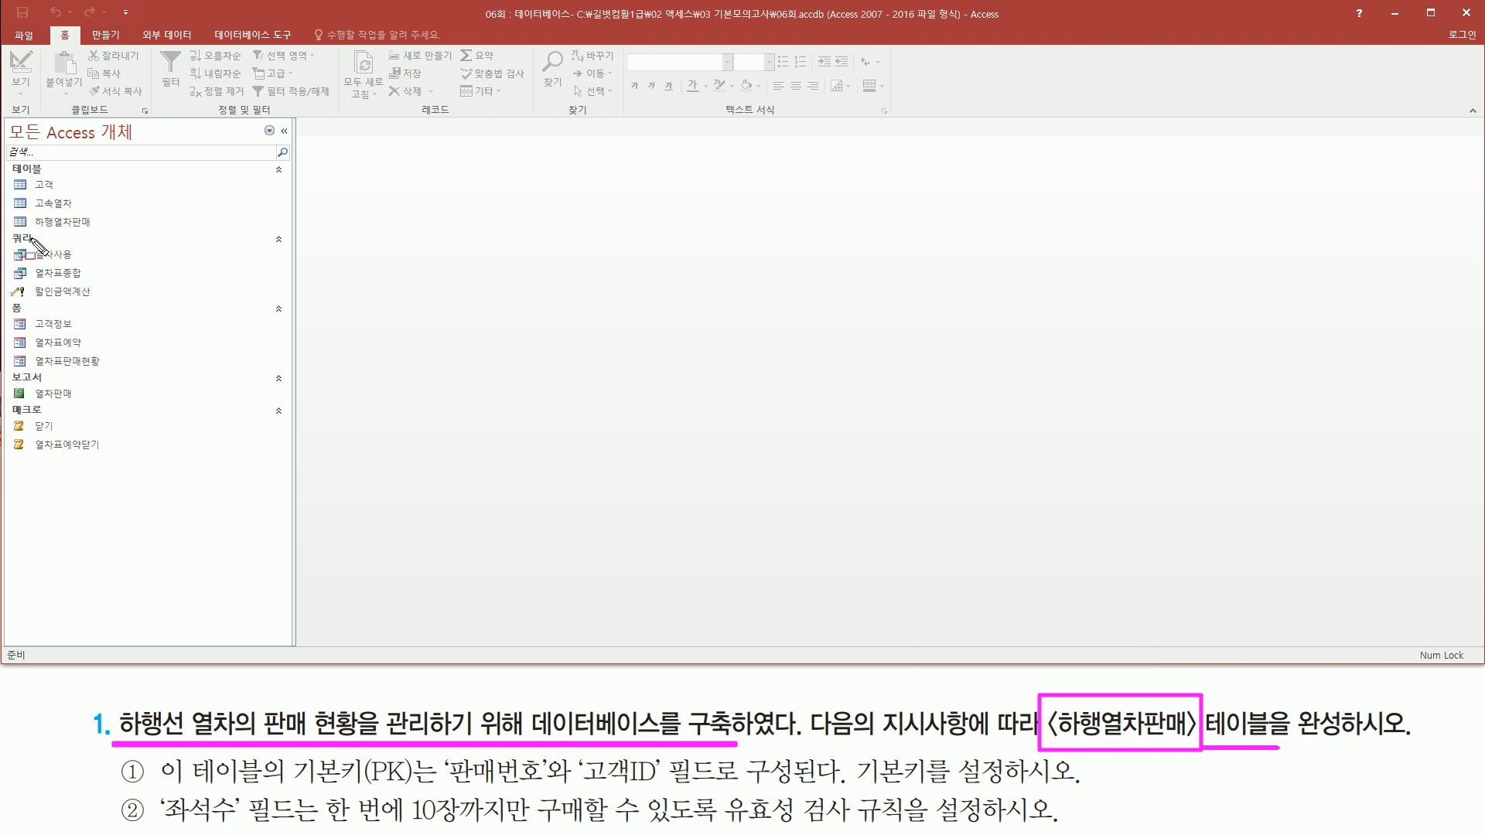
drag(10, 205, 119, 238)
key(Escape)
Open the 하행열차판매 table in Design View
click(78, 224)
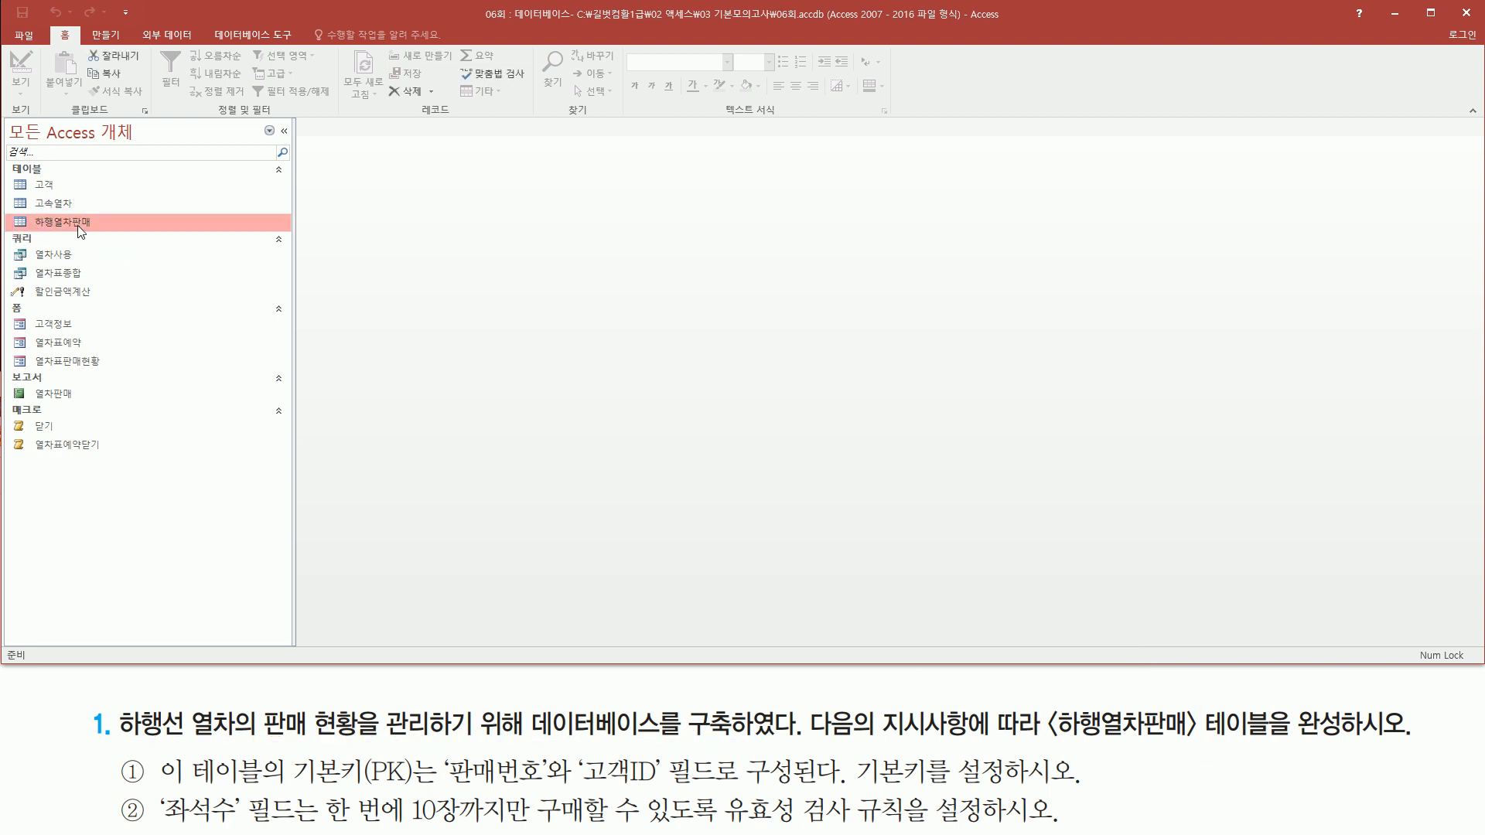
right_click(79, 230)
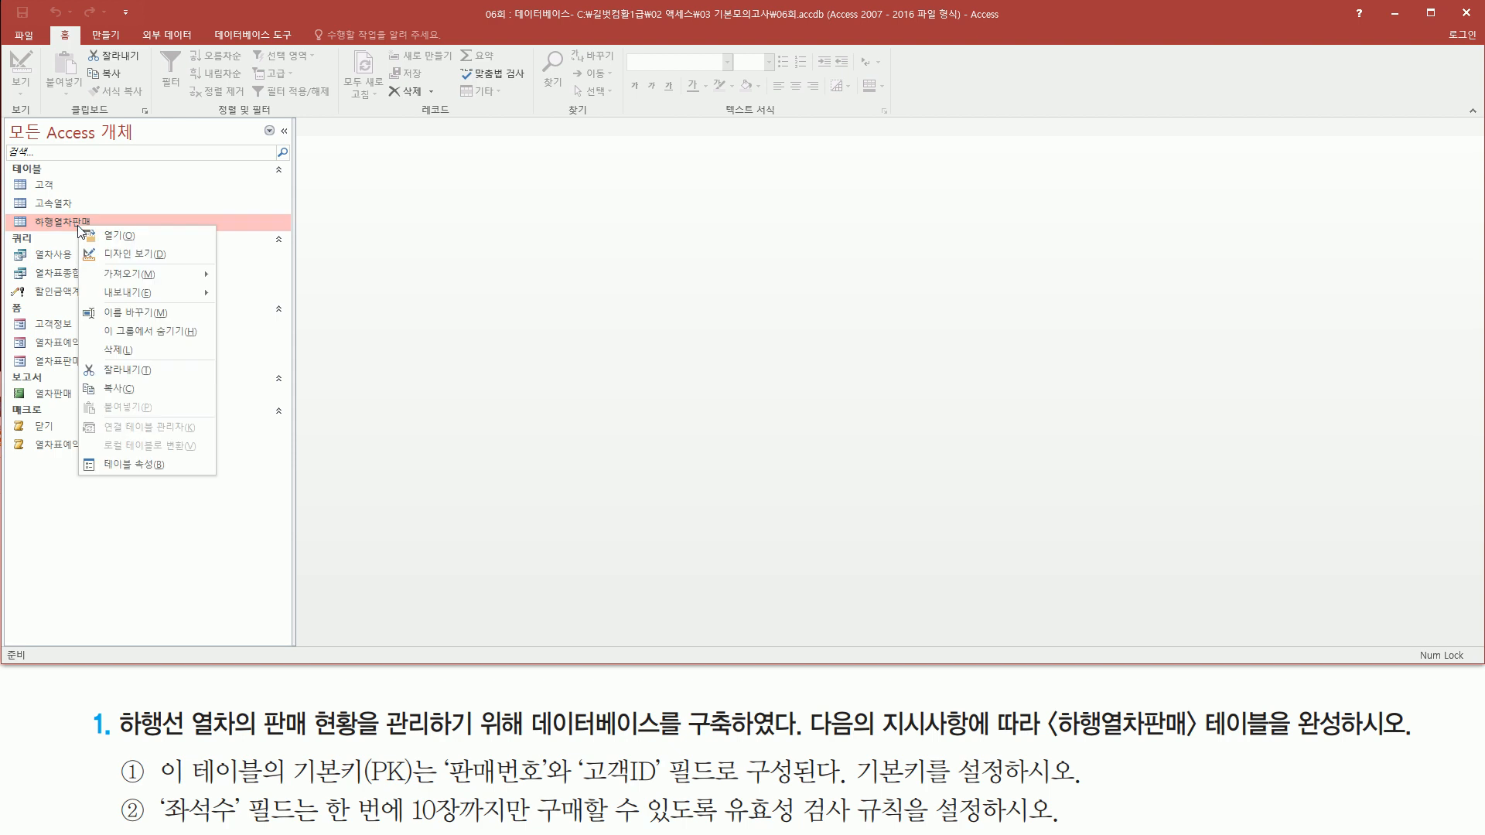
click(119, 255)
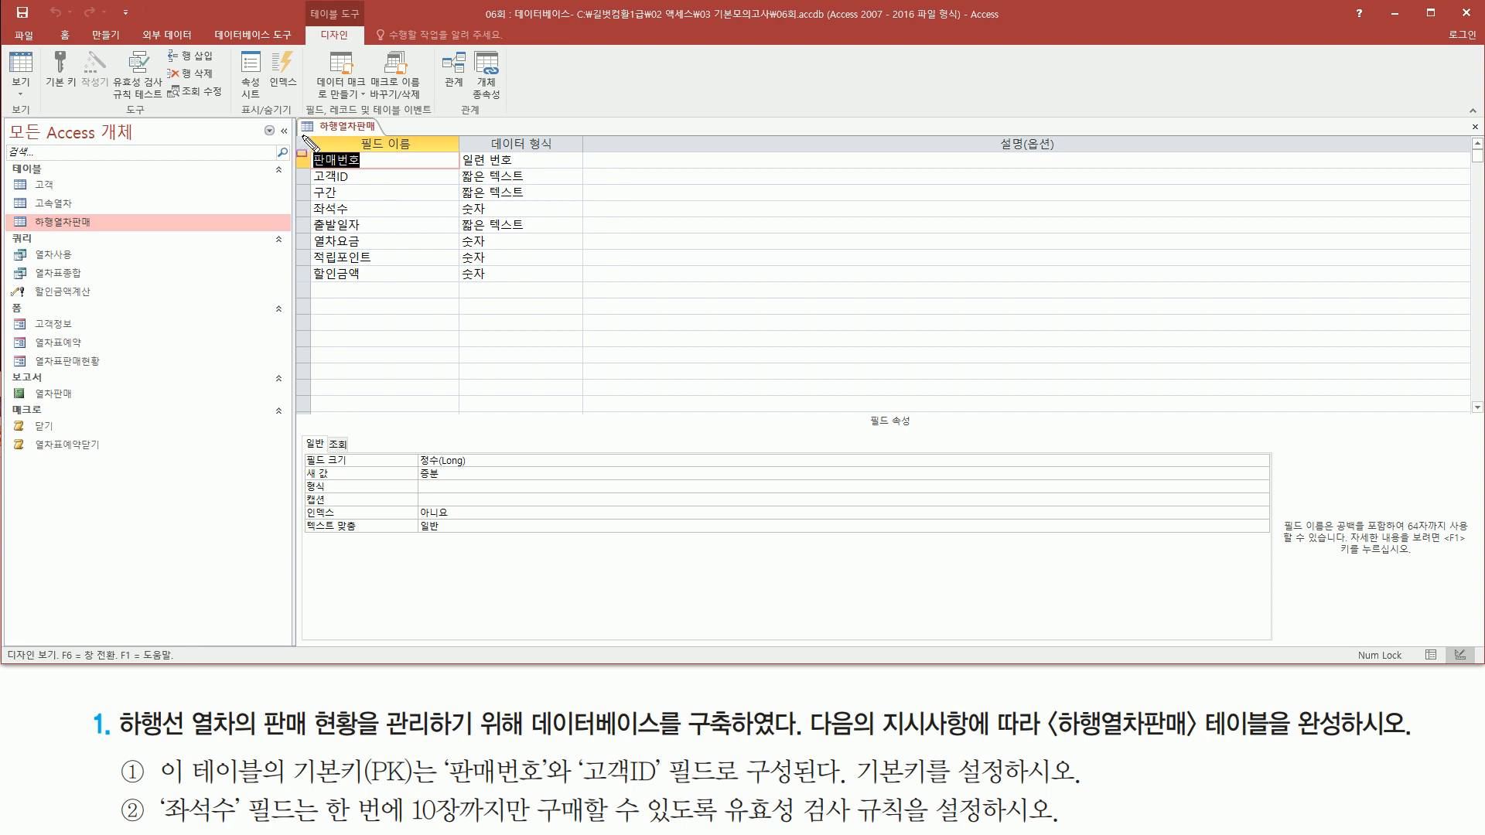
mouse_move(303, 137)
mouse_down()
mouse_move(435, 288)
mouse_move(452, 288)
mouse_up()
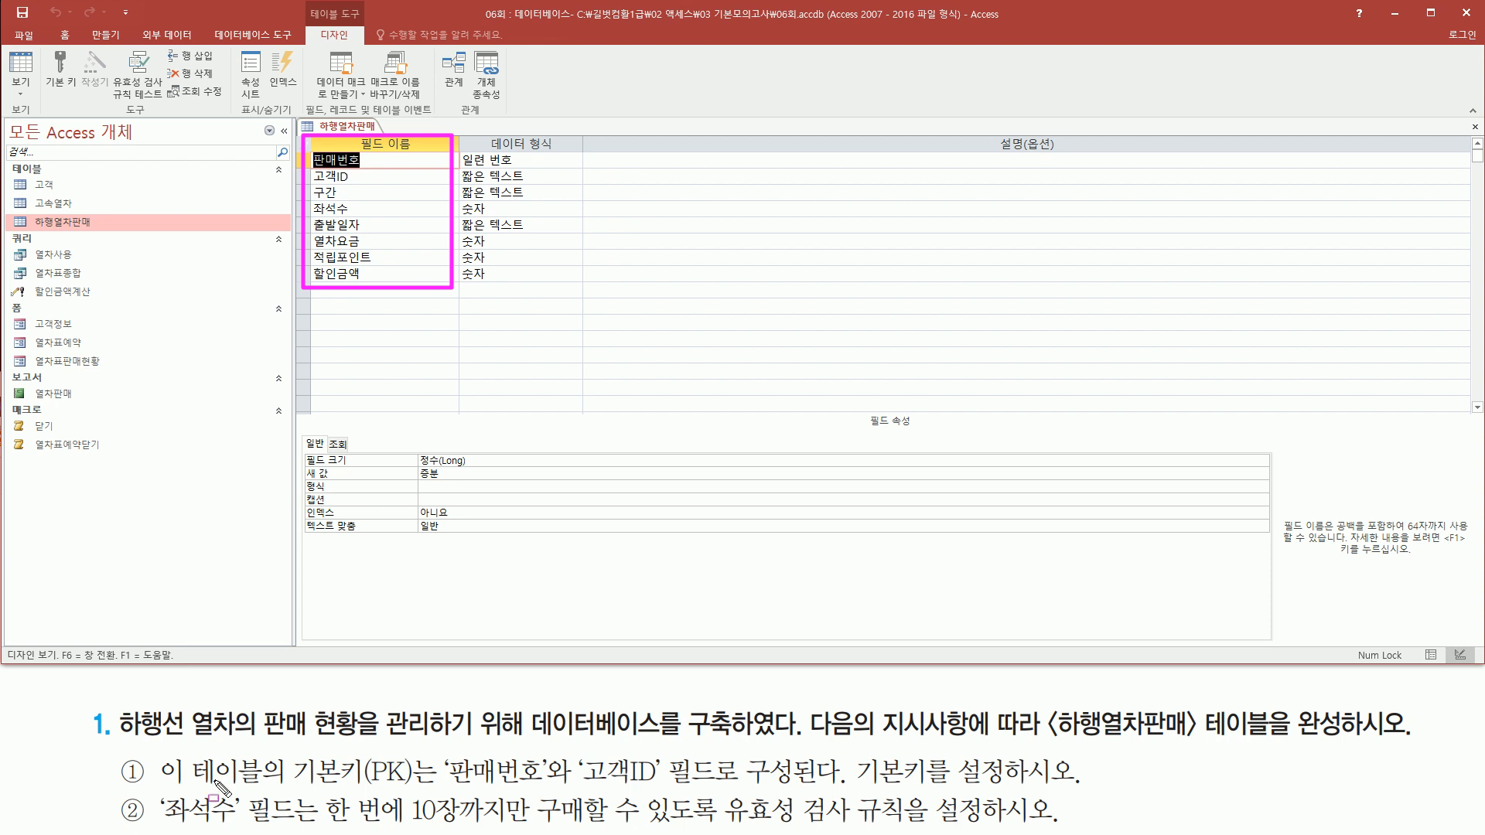
key(Escape)
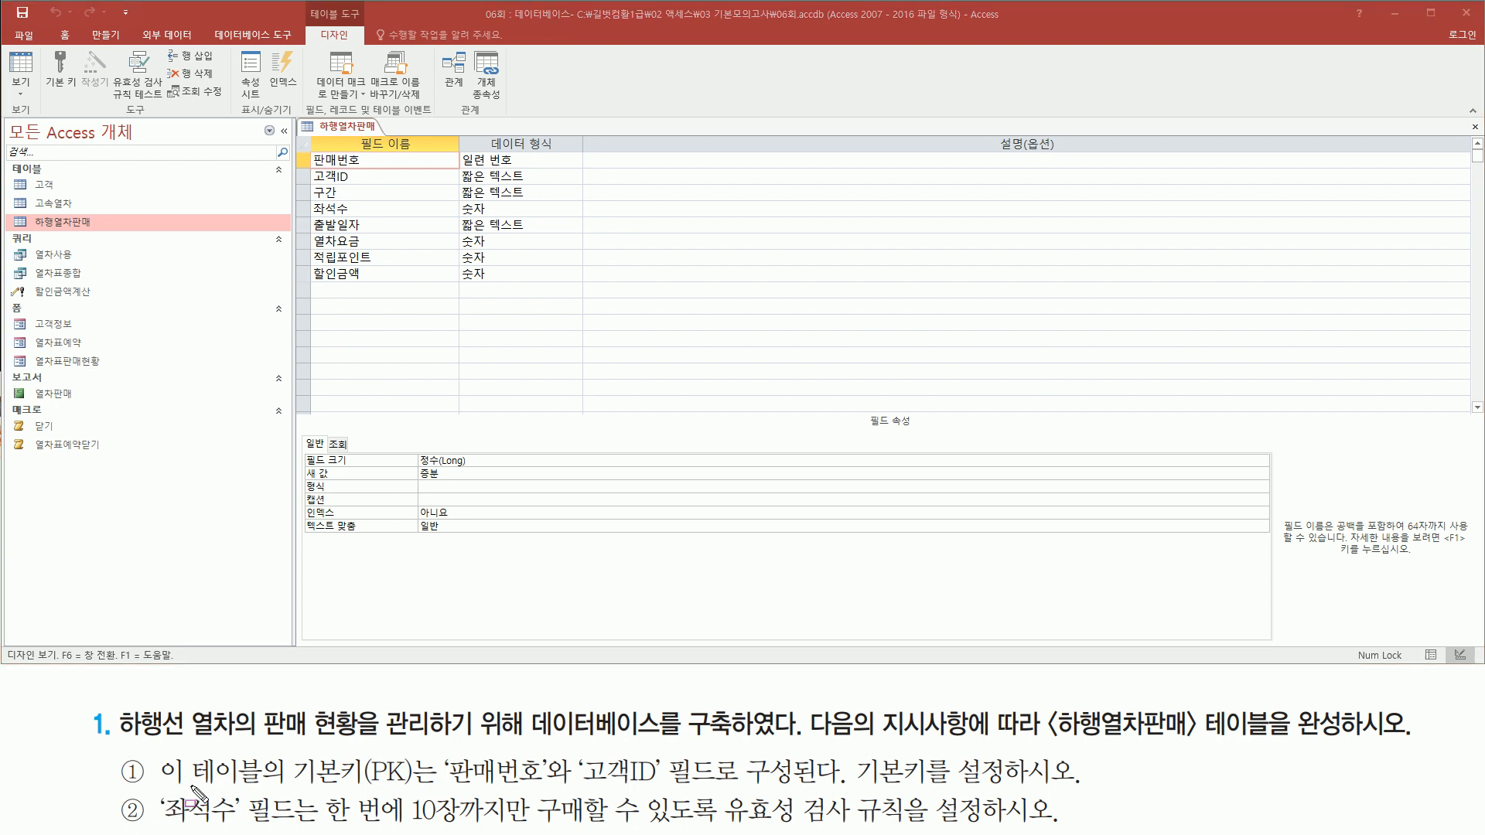
drag(272, 789, 669, 790)
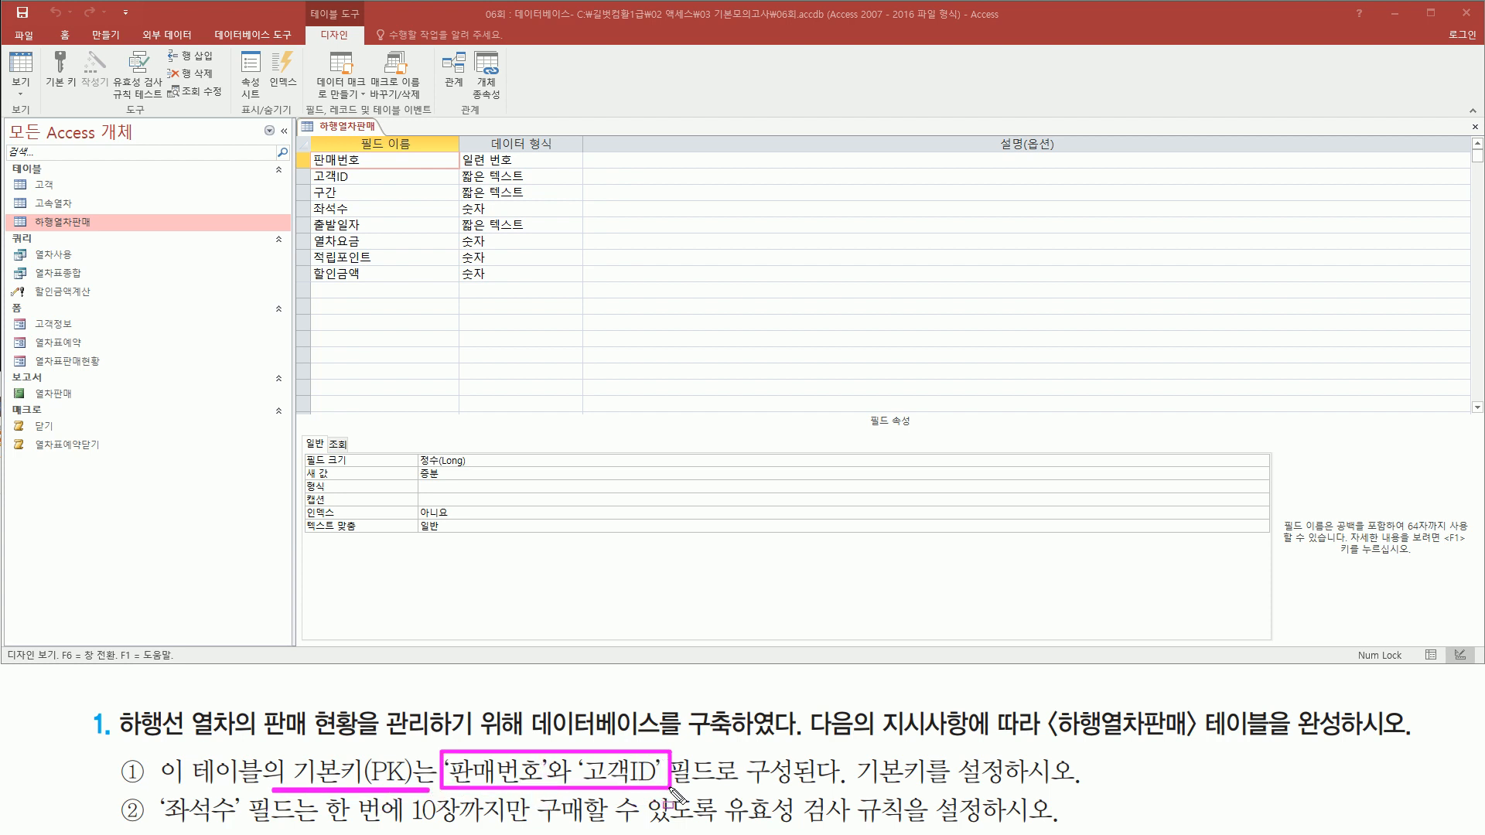
drag(854, 788, 1036, 788)
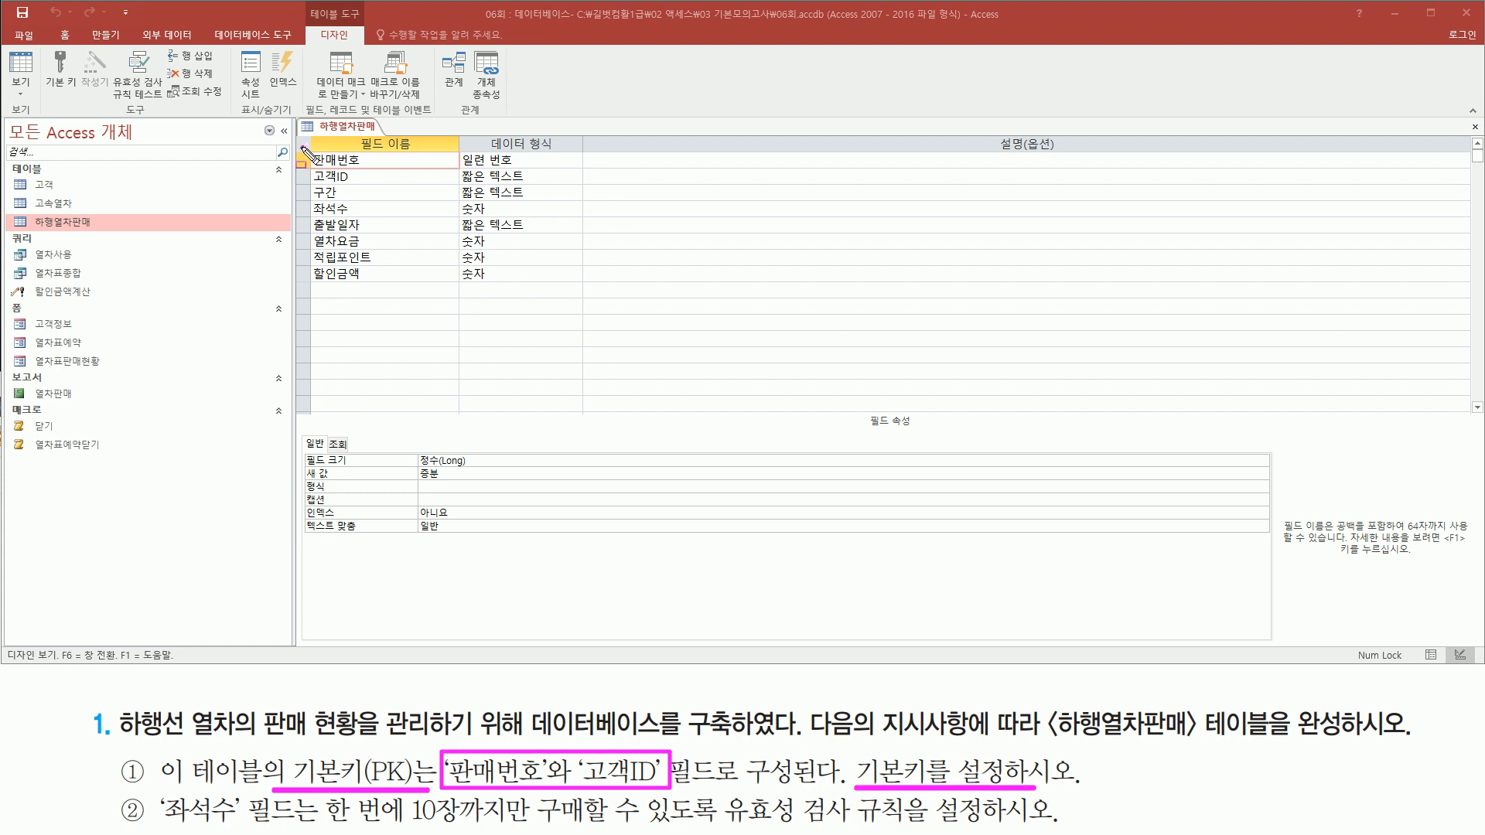
drag(303, 148, 381, 189)
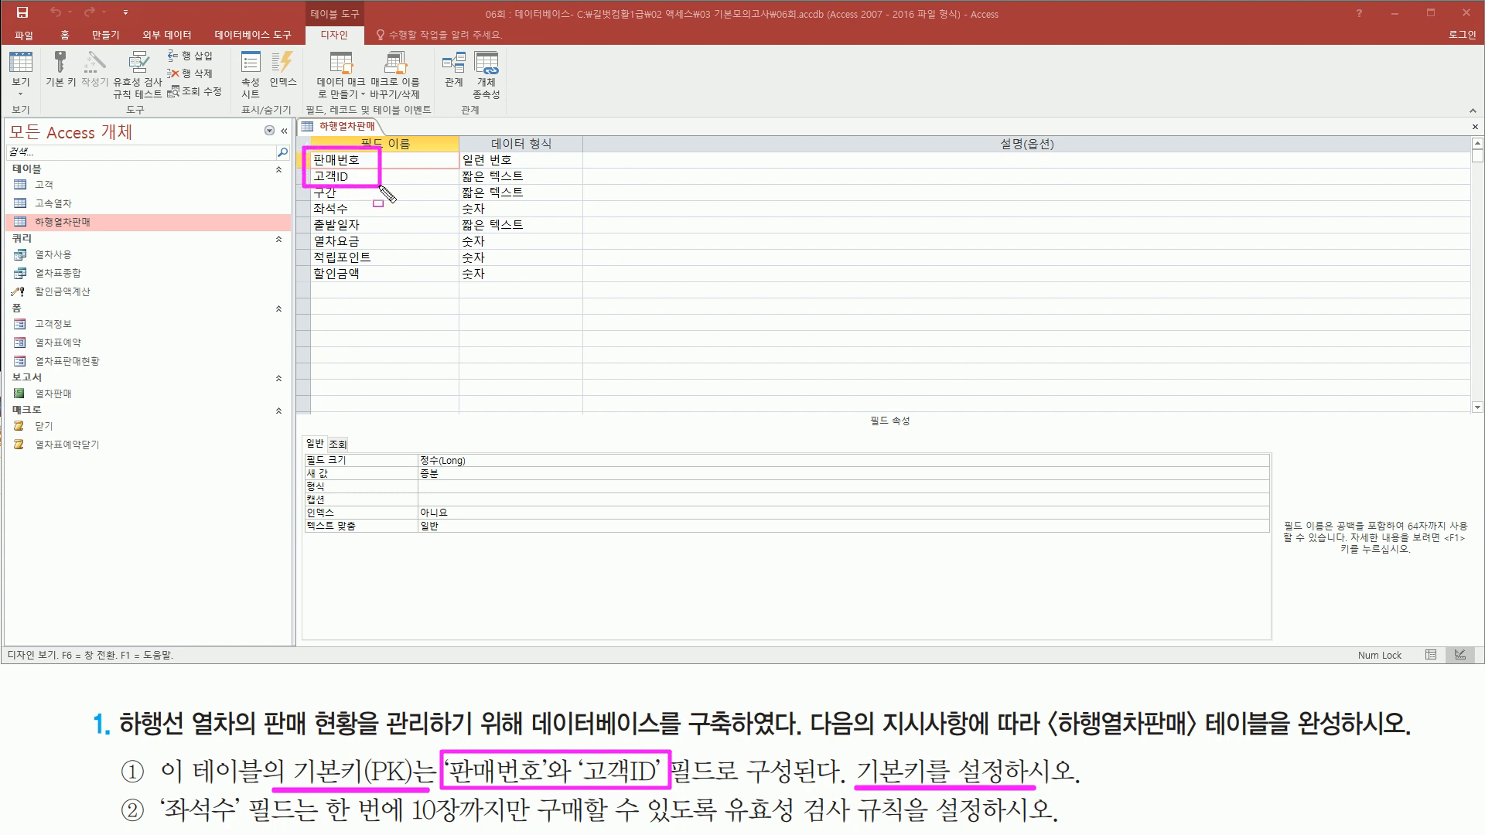
key(Escape)
Set the 판매번호 and 고객ID fields together as the table's primary key
drag(297, 152, 304, 177)
key(Escape)
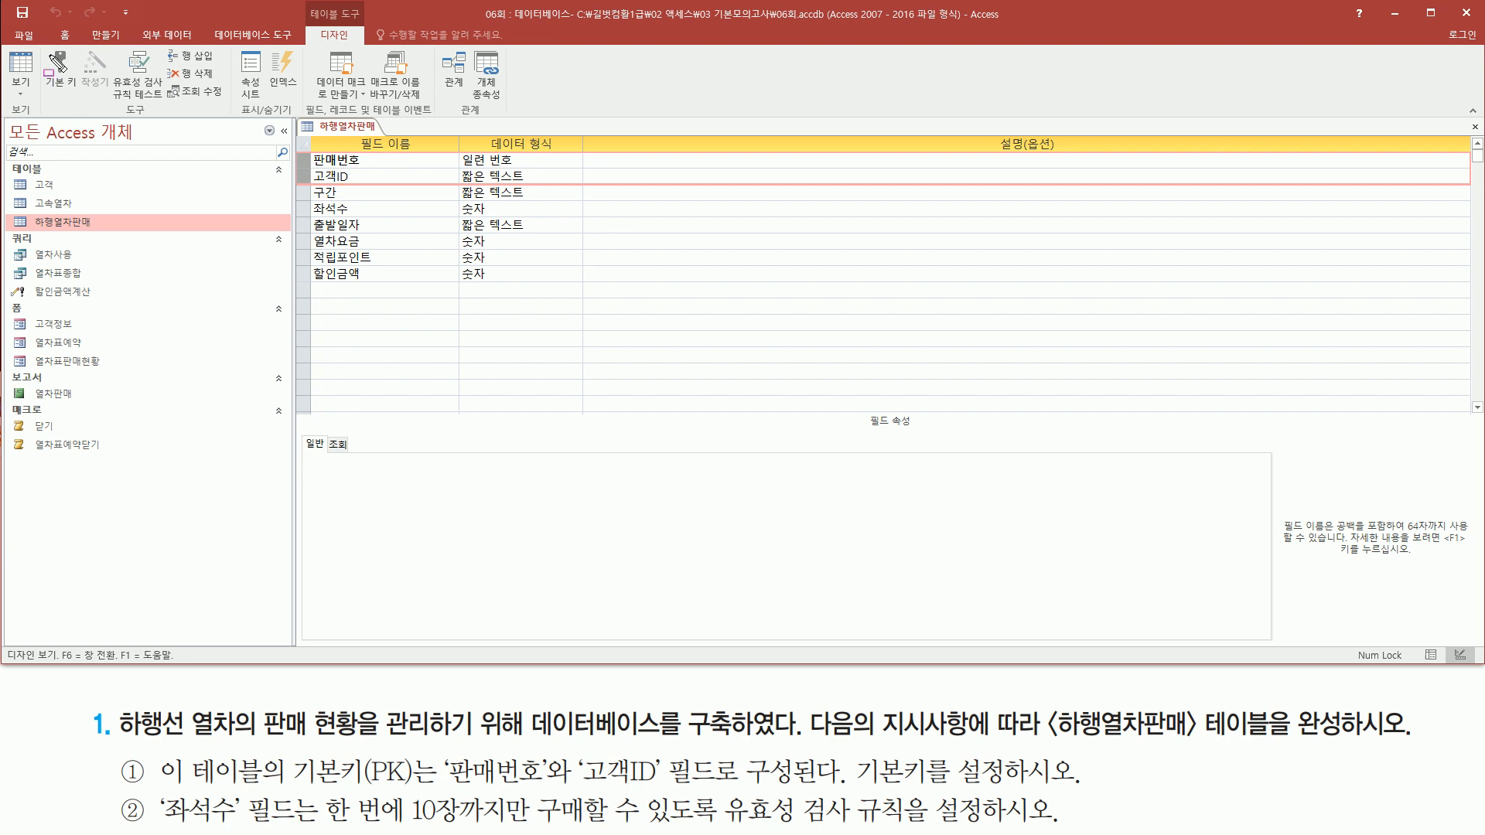
mouse_move(307, 4)
mouse_down()
mouse_move(364, 27)
mouse_move(350, 45)
mouse_up()
drag(45, 44, 84, 99)
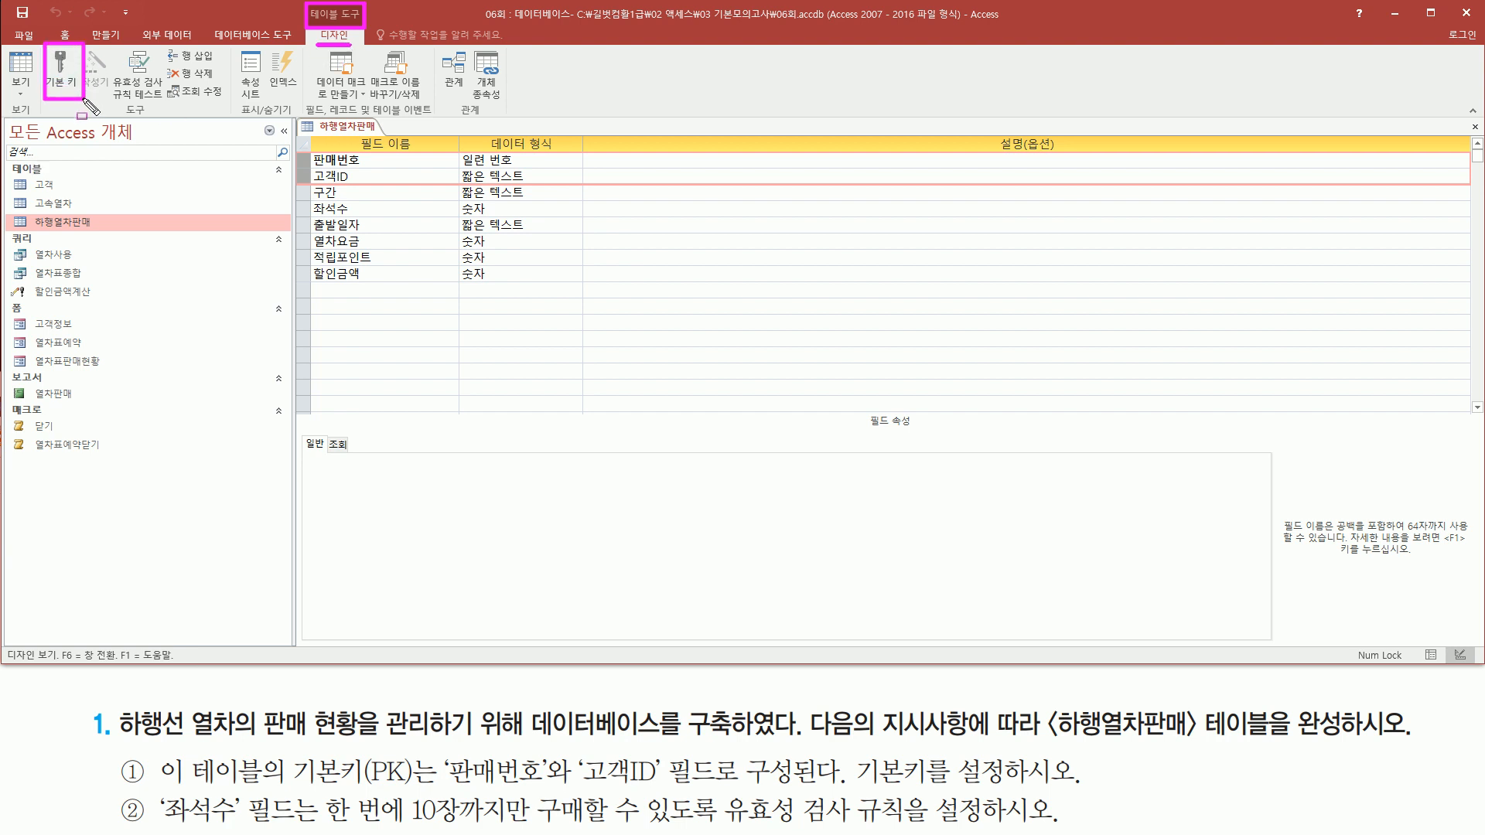
key(Escape)
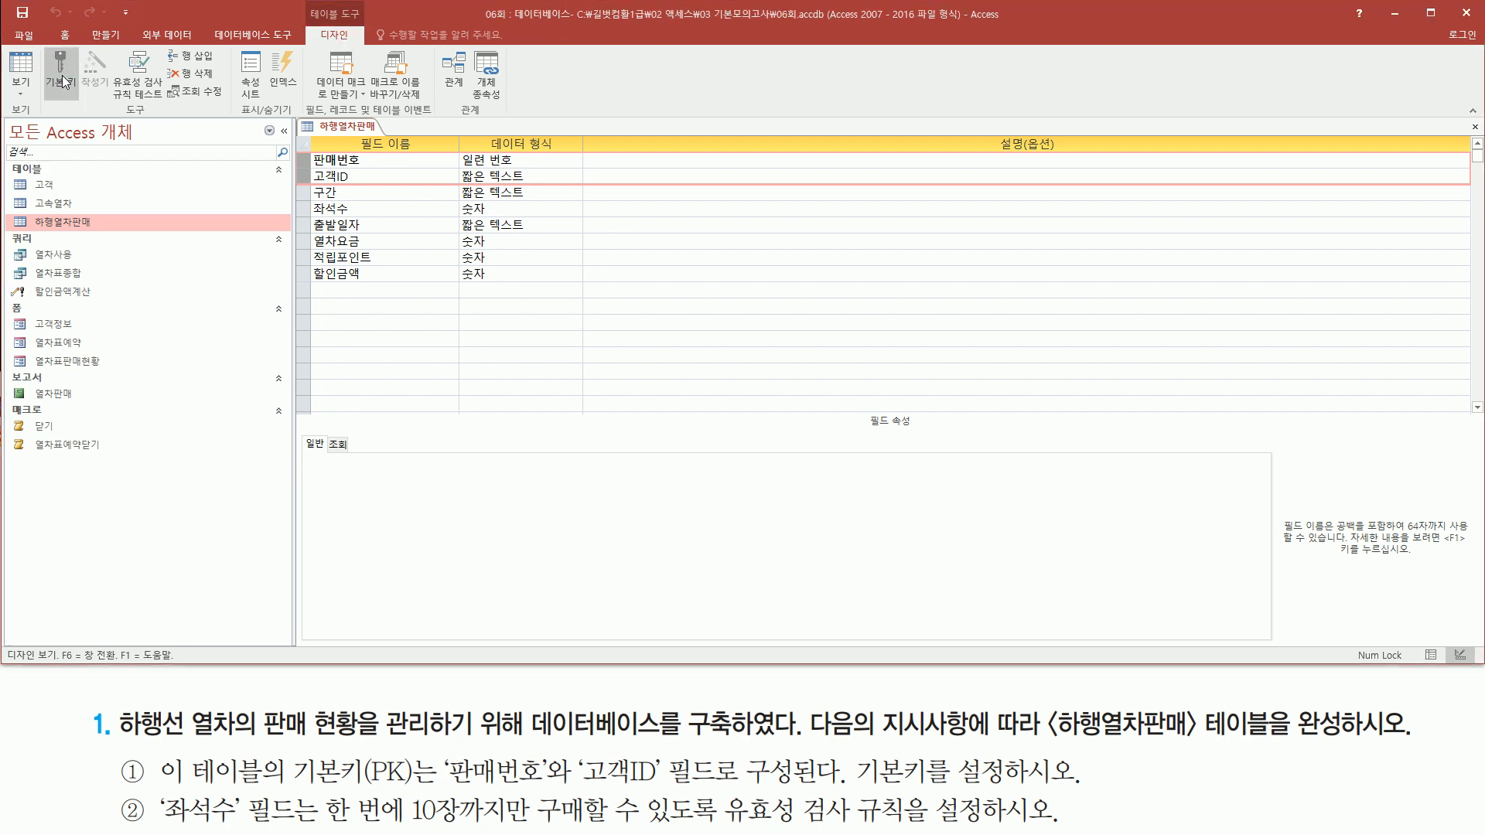
key(ctrl+2)
drag(292, 145, 315, 189)
key(Escape)
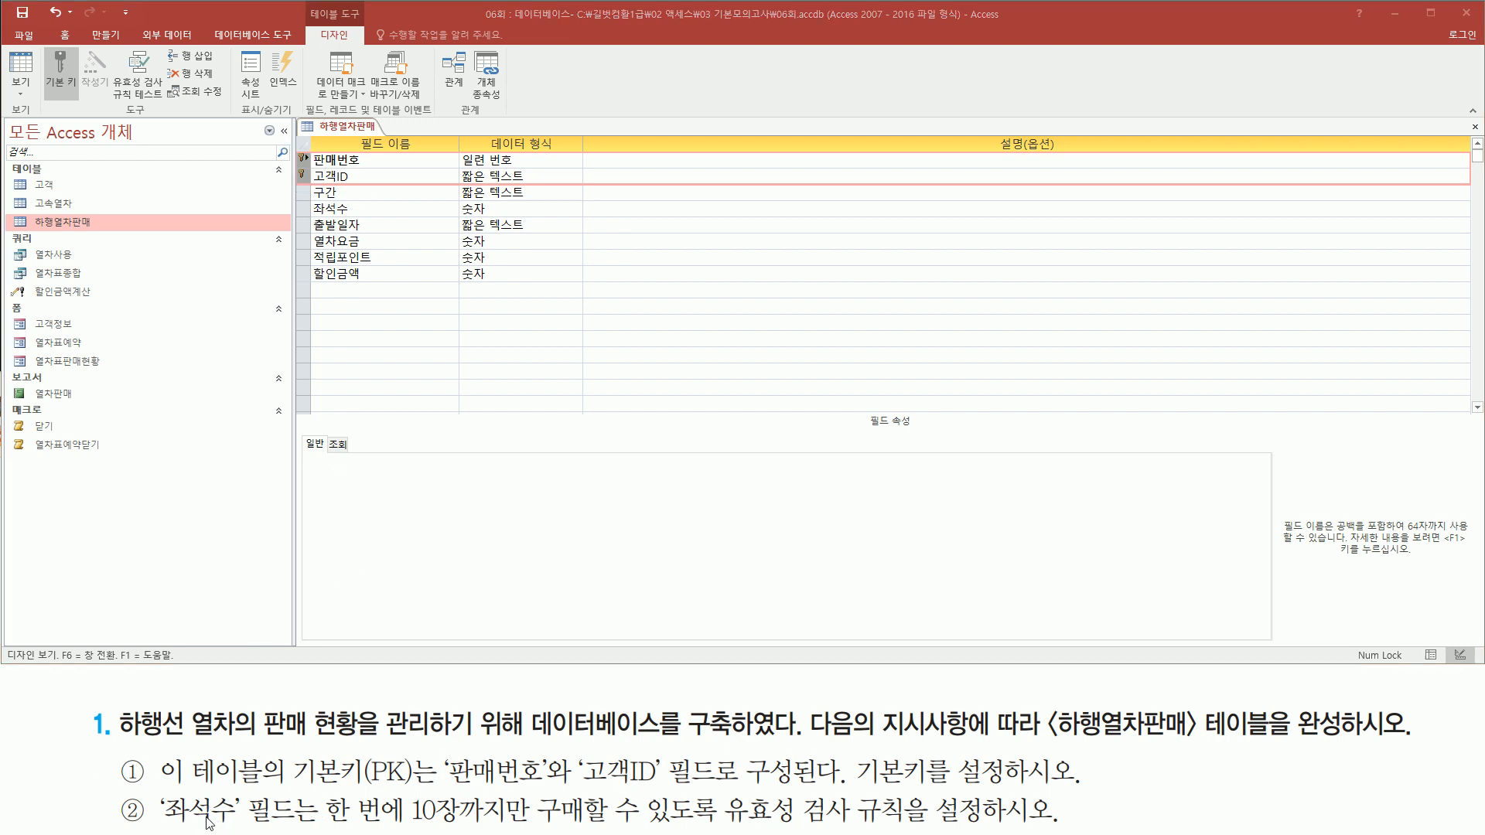
mouse_move(150, 791)
mouse_down()
mouse_move(170, 812)
mouse_move(307, 829)
mouse_up()
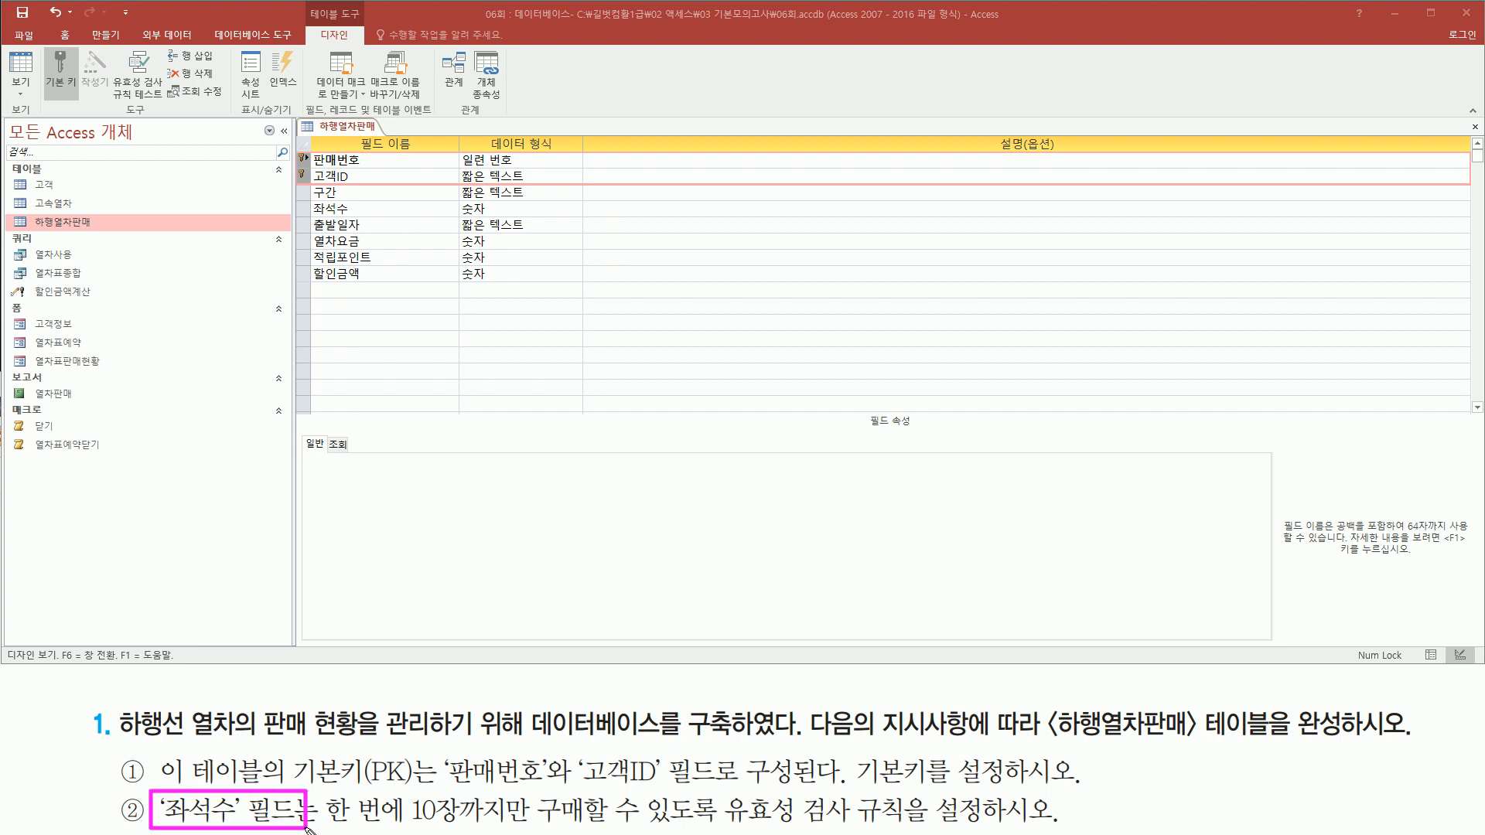
drag(311, 195, 379, 221)
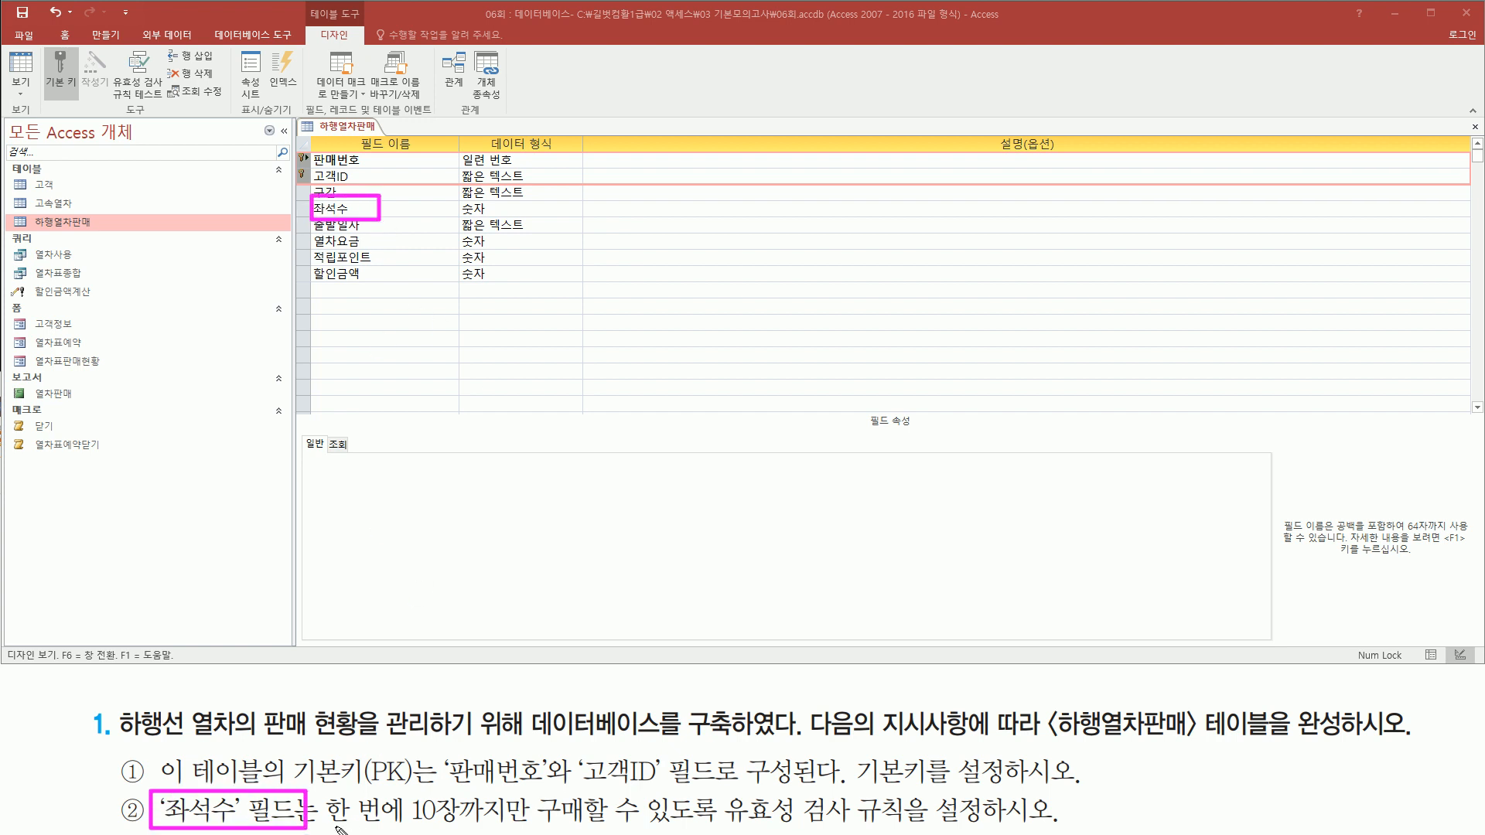
drag(328, 825, 608, 834)
mouse_move(713, 791)
mouse_down()
mouse_move(832, 830)
mouse_move(926, 827)
mouse_move(910, 832)
mouse_up()
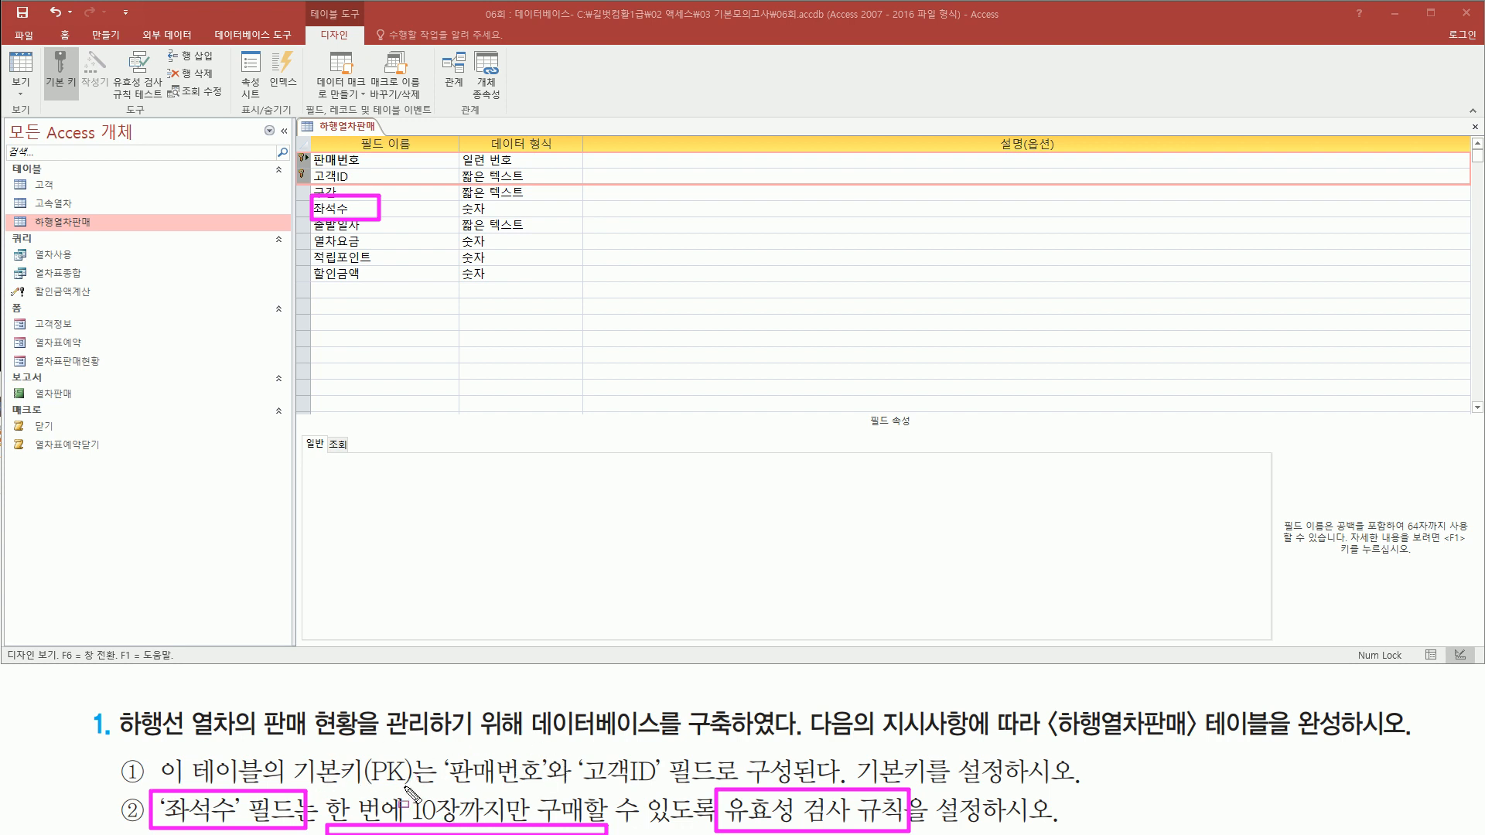
key(Escape)
Open the validation rule (유효성 검사 규칙) property of the 좌석수 field for editing
click(367, 209)
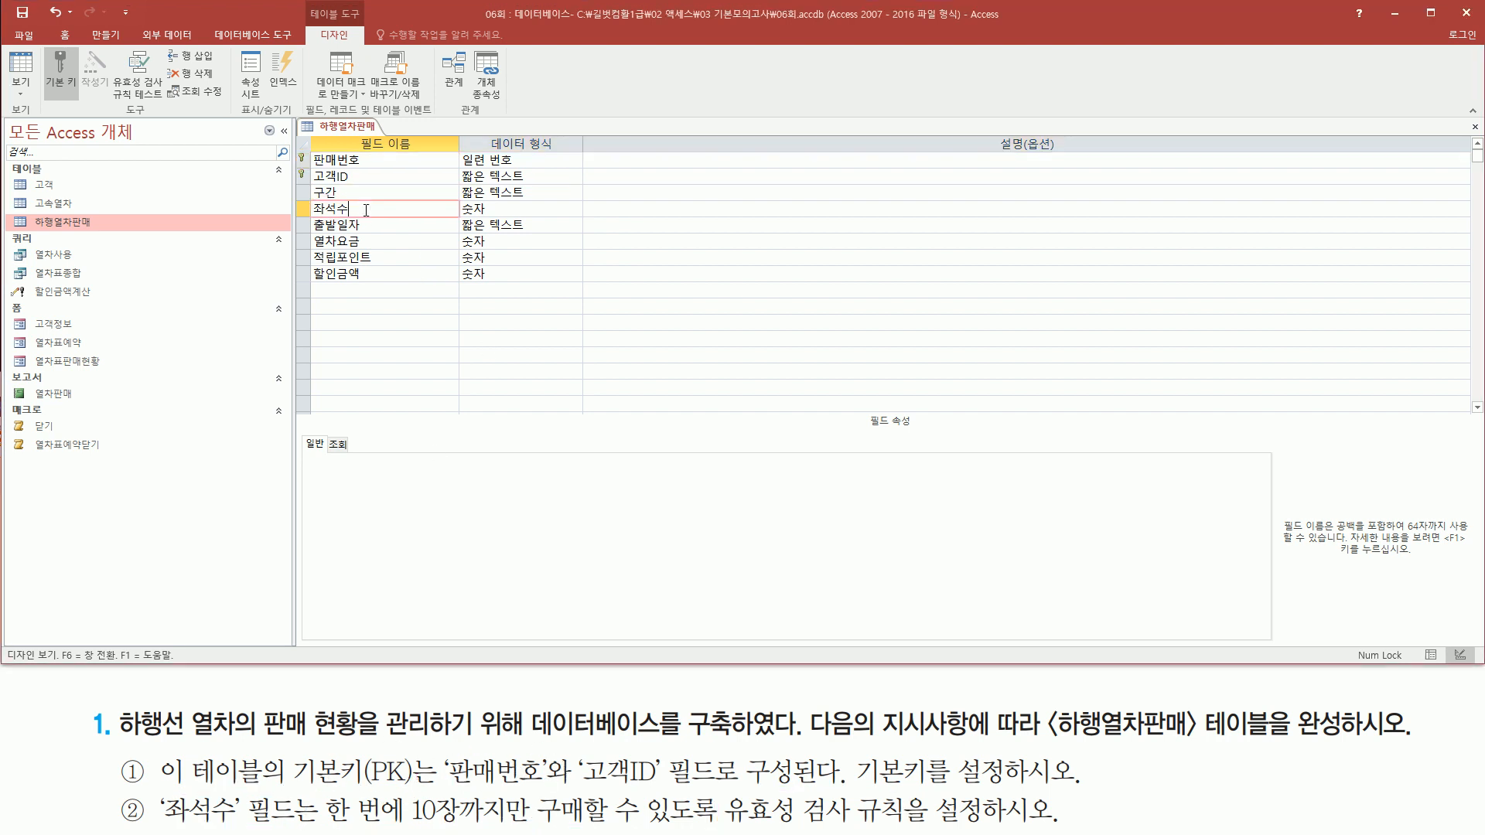
drag(303, 196, 377, 219)
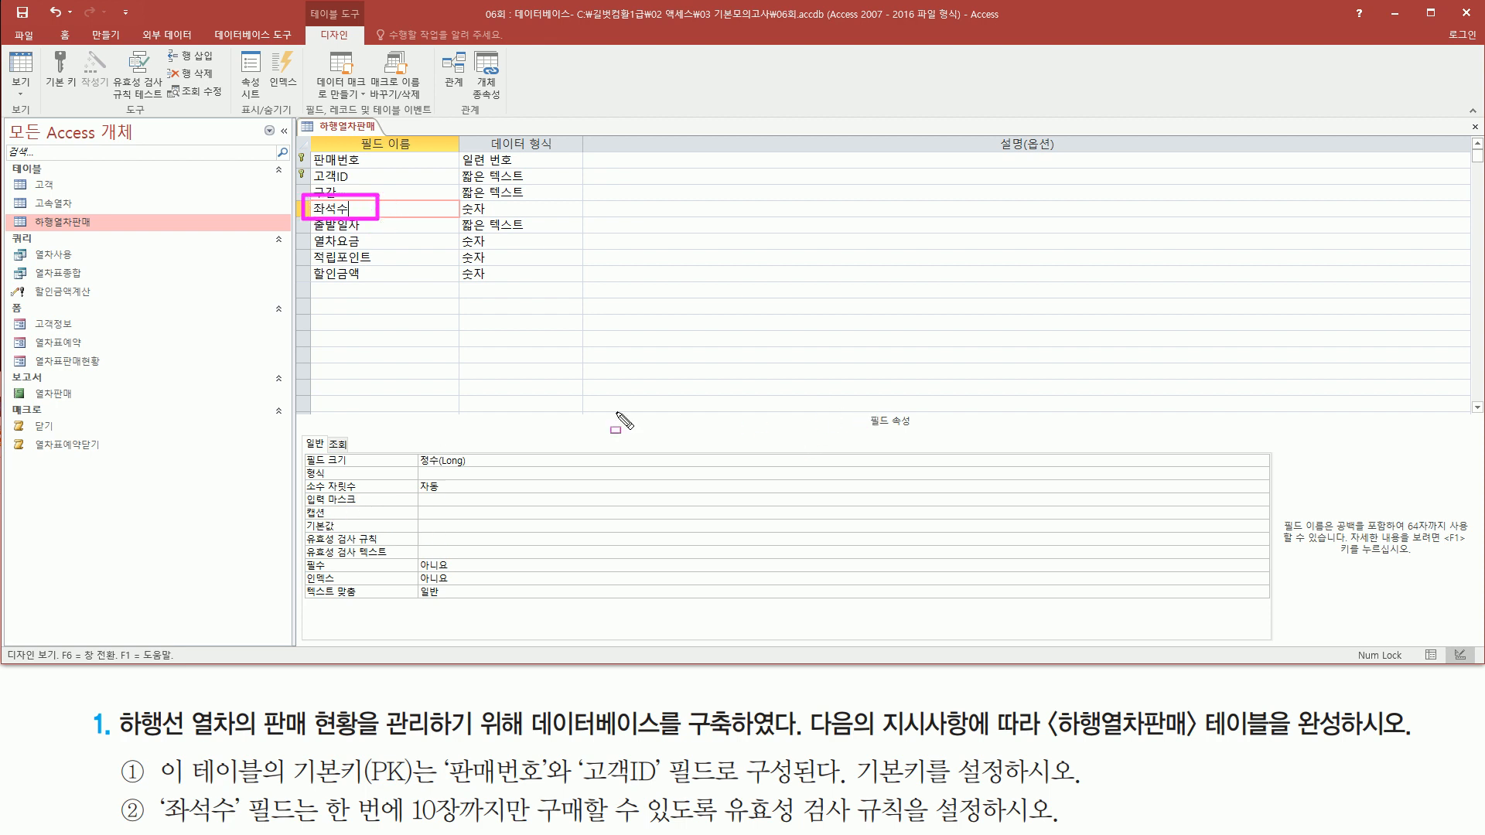
drag(300, 414, 1273, 635)
drag(302, 530, 511, 546)
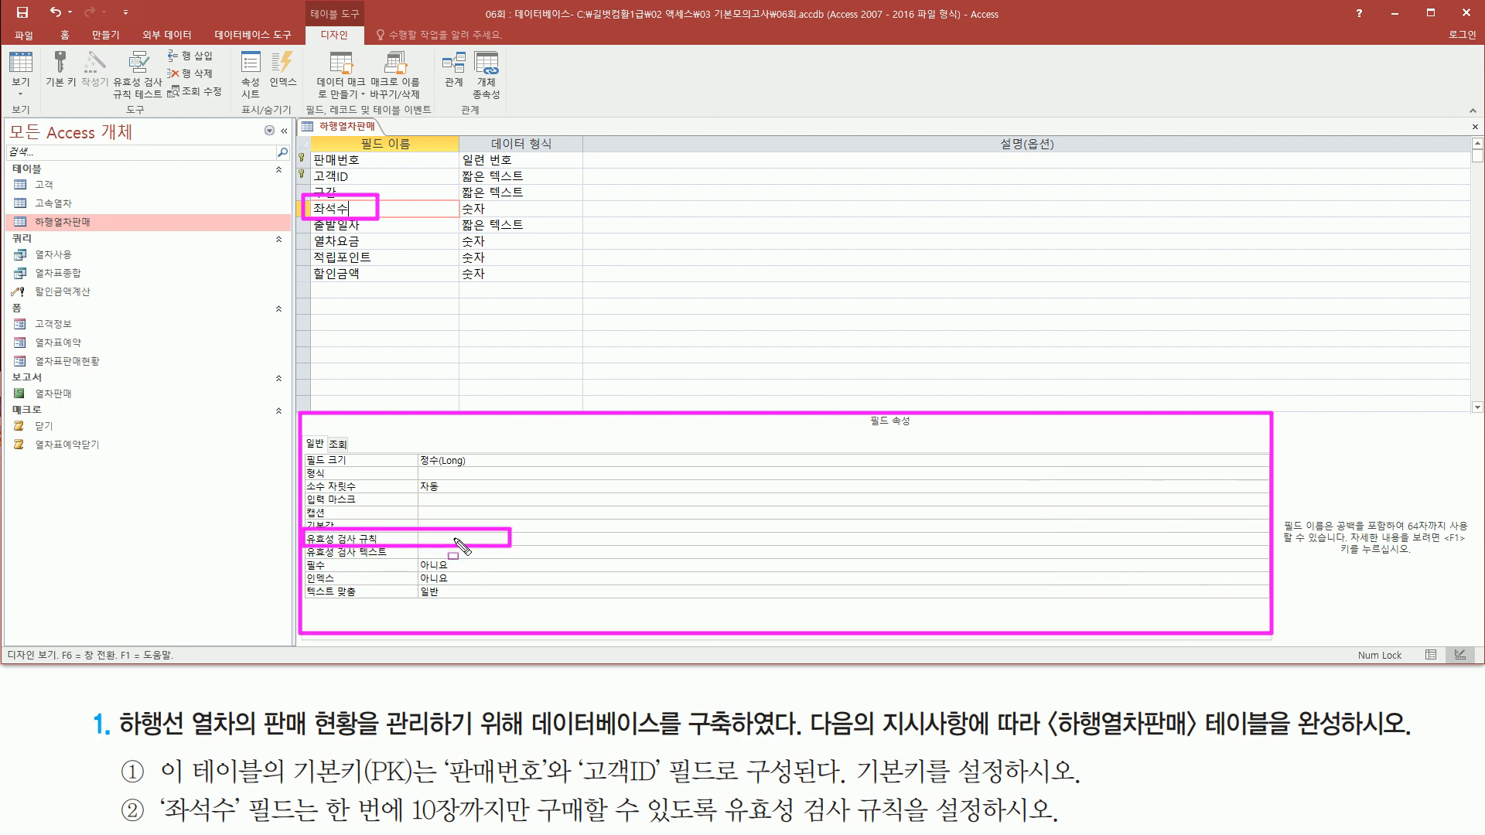
click(455, 539)
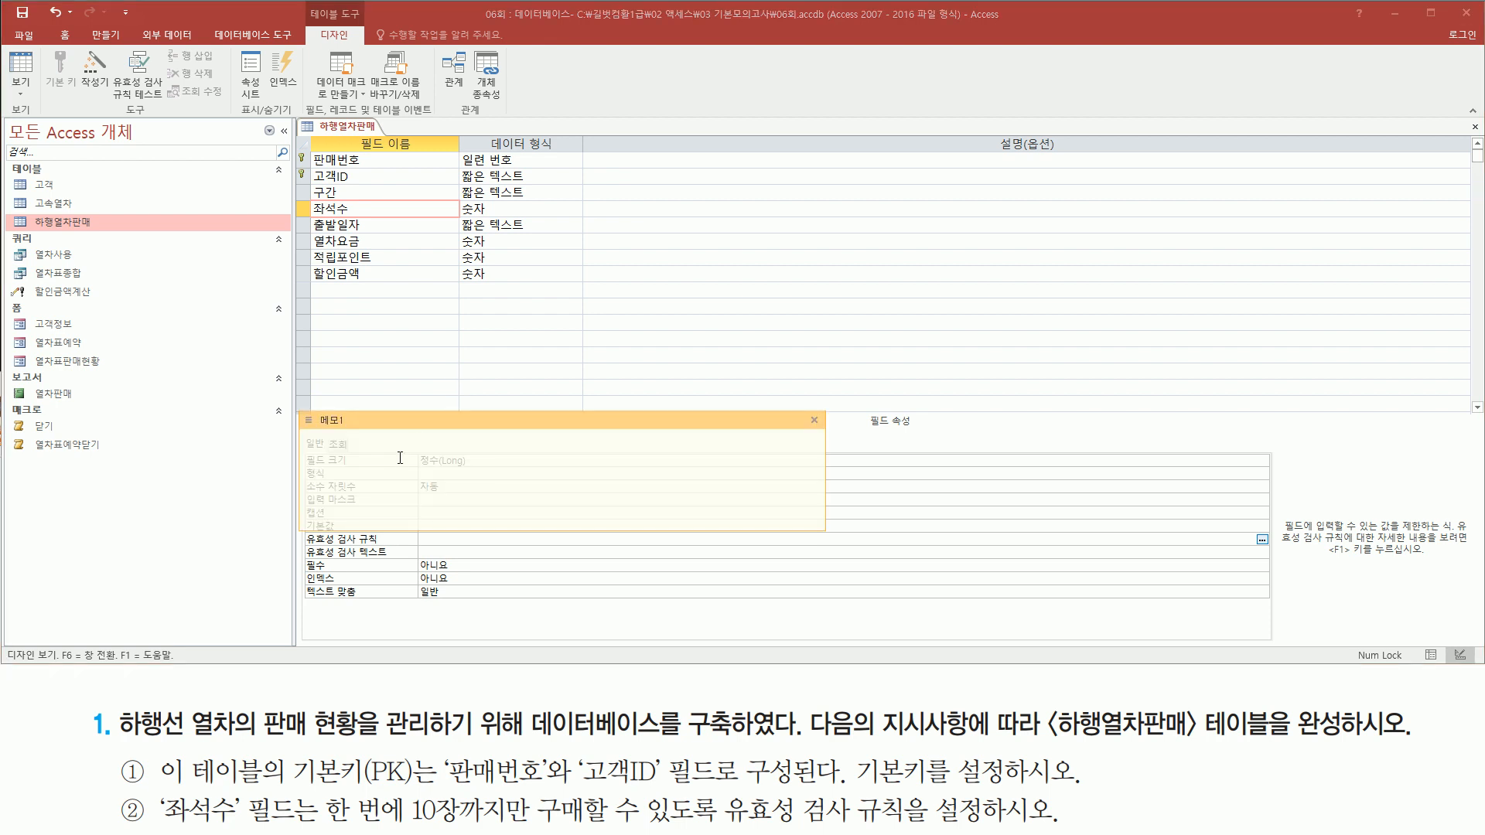
Write the alternative rules ">=1 and <=10" and "between 1 and 10" on separate lines in the 메모1 note
click(400, 458)
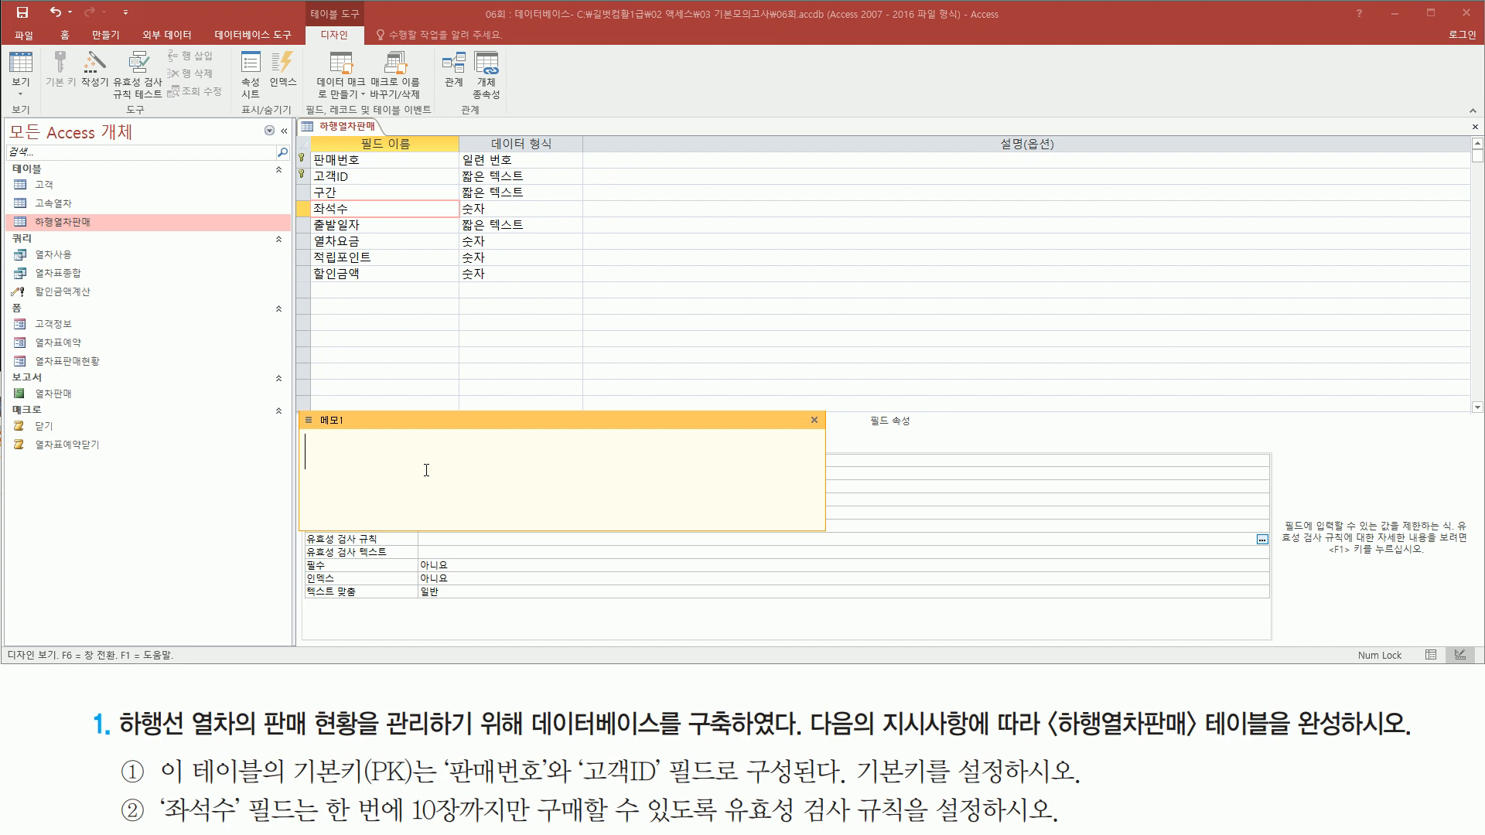
text(>)
text(=1 and)
text( <=10)
text(bet)
text(ween)
text( 1 and 10)
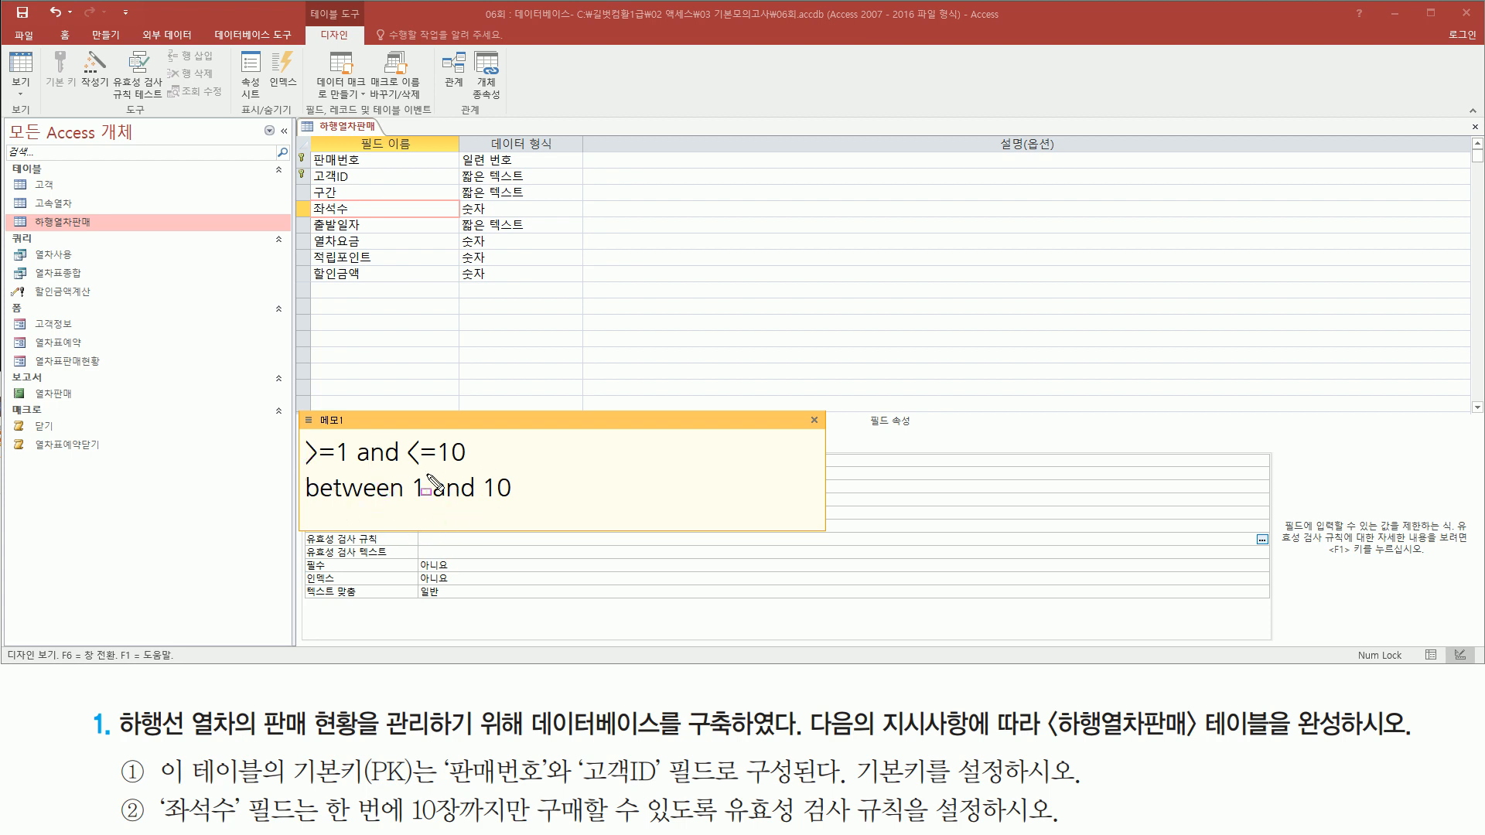
Set the 좌석수 field's validation rule (유효성 검사 규칙) to "between 1 and 10"
key(Escape)
click(489, 539)
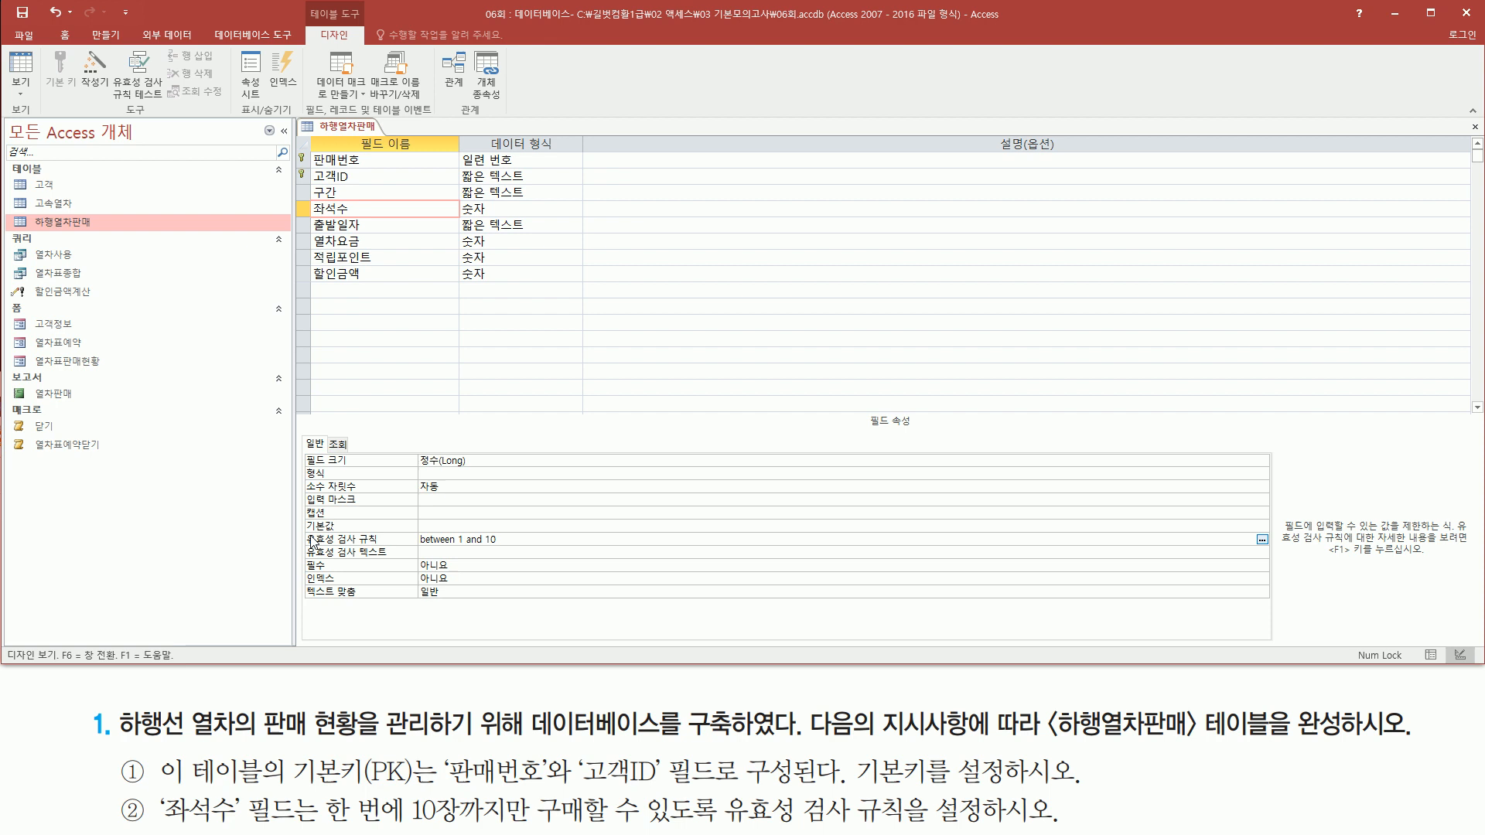
drag(299, 525, 523, 551)
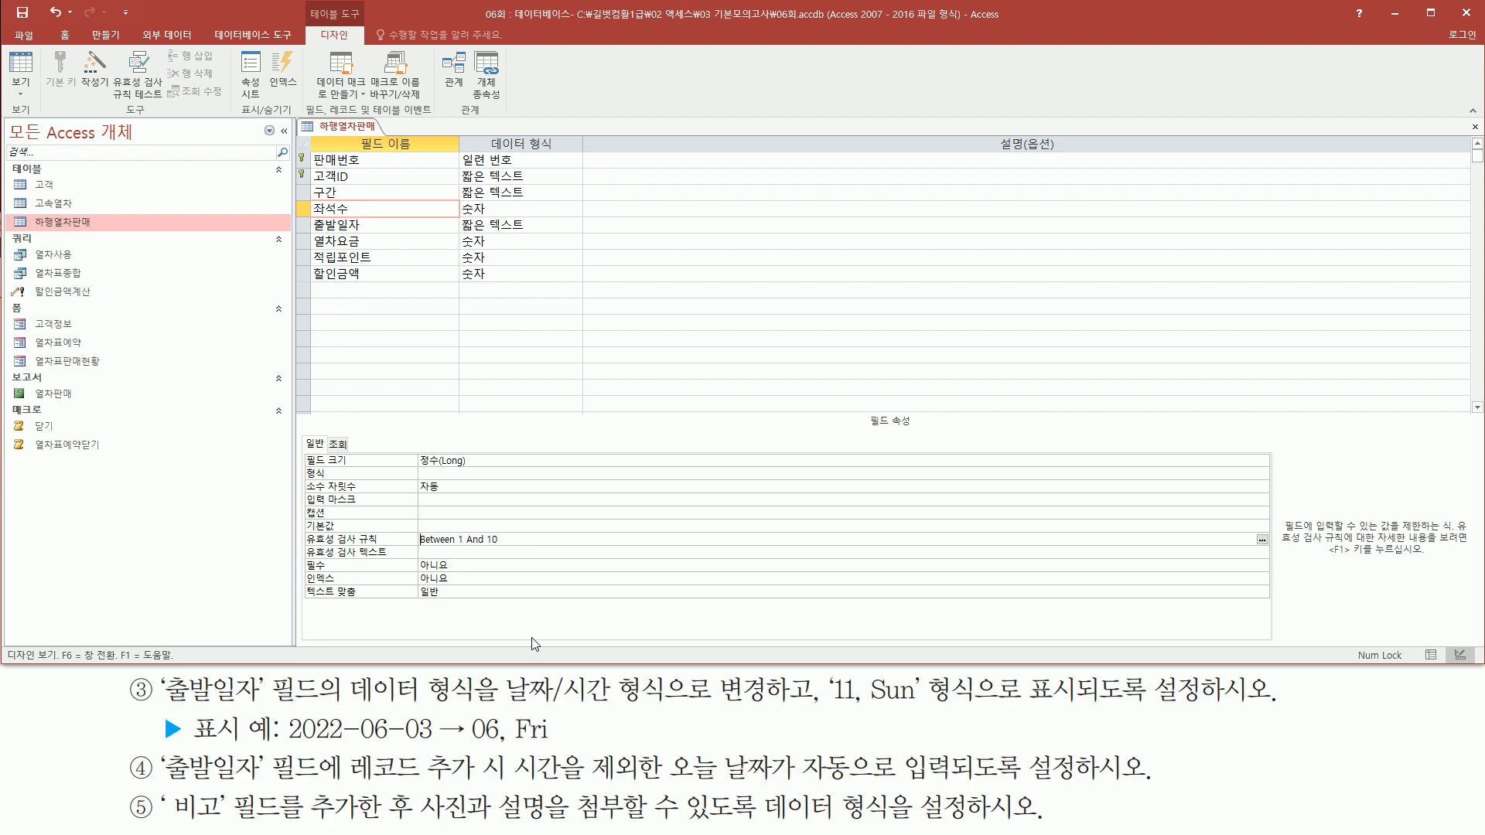
mouse_move(159, 705)
mouse_down()
mouse_move(281, 707)
mouse_move(320, 674)
mouse_up()
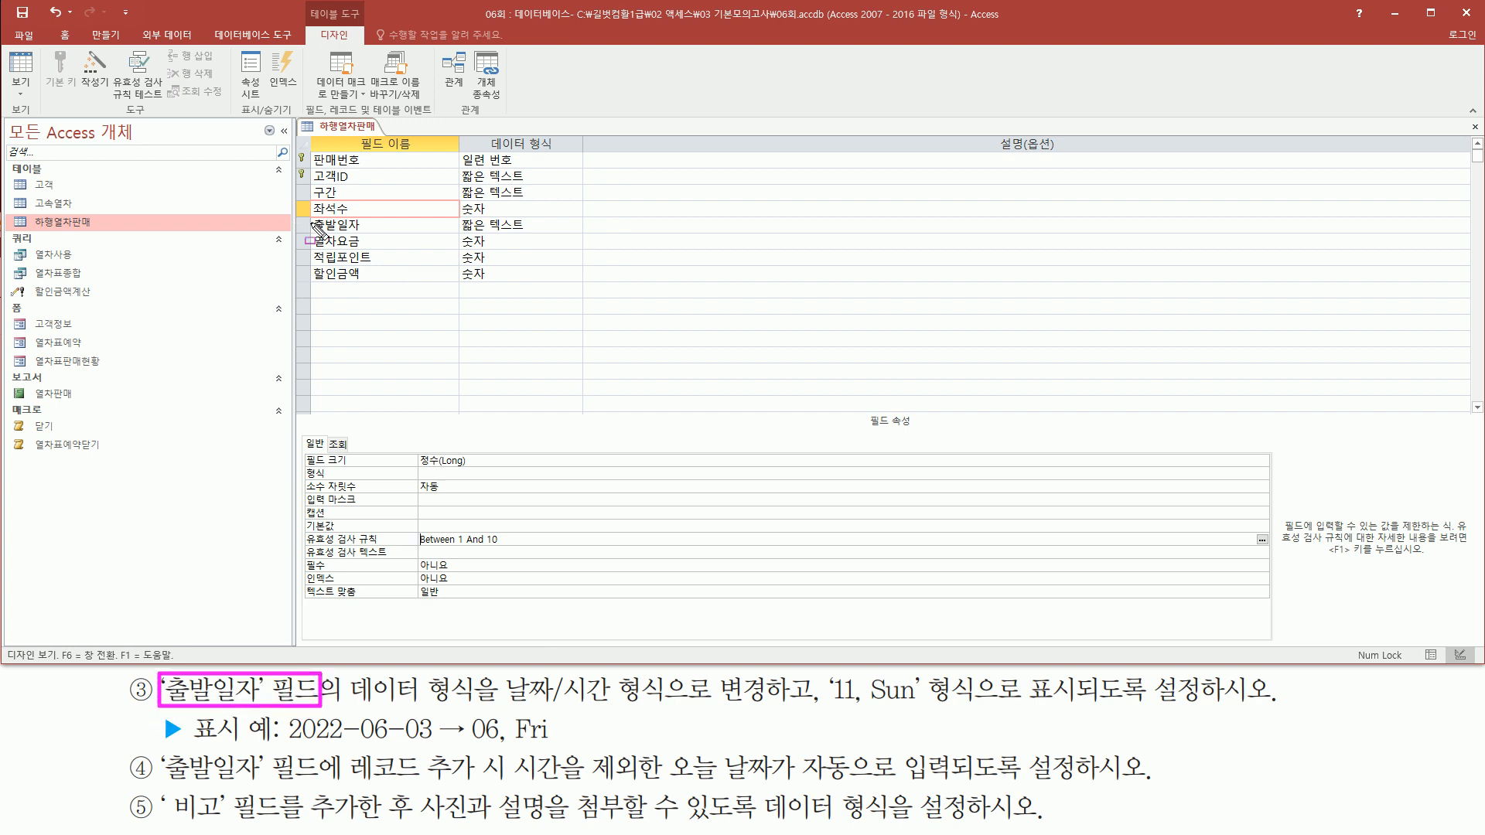
drag(306, 215, 383, 235)
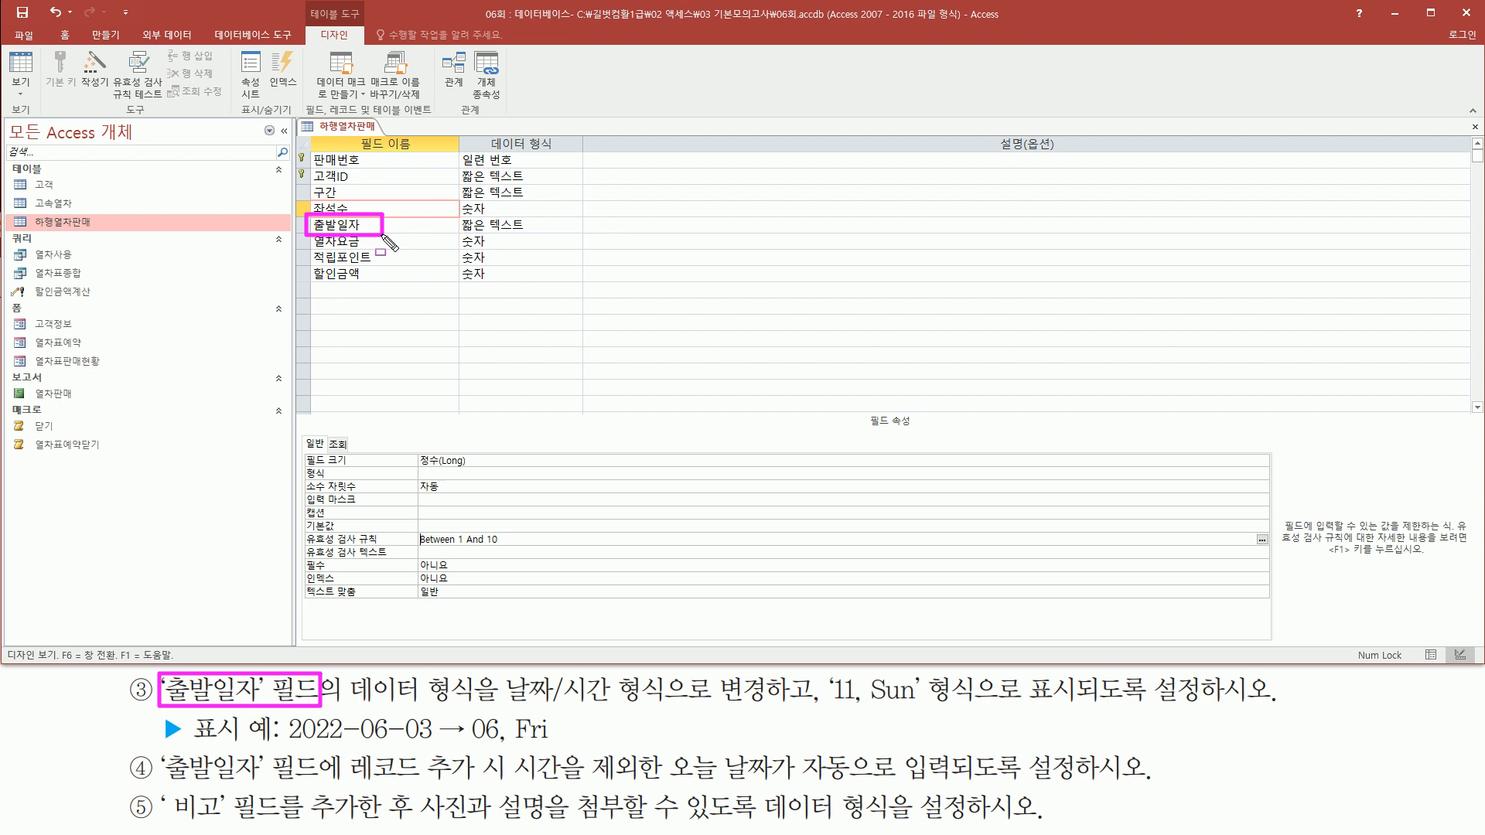
drag(350, 703, 473, 705)
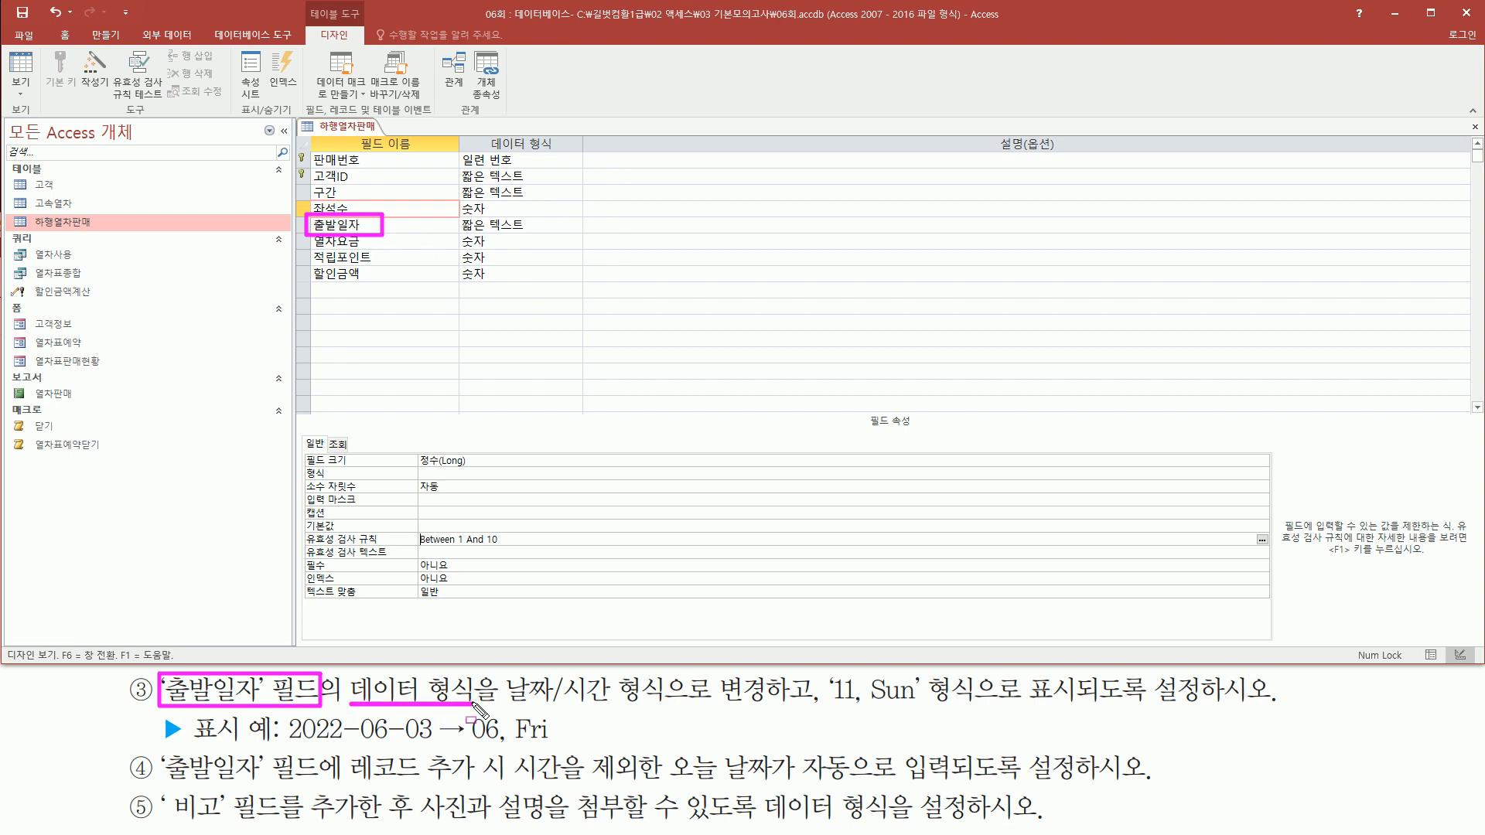
mouse_move(484, 128)
mouse_down()
mouse_move(510, 151)
mouse_move(570, 158)
mouse_up()
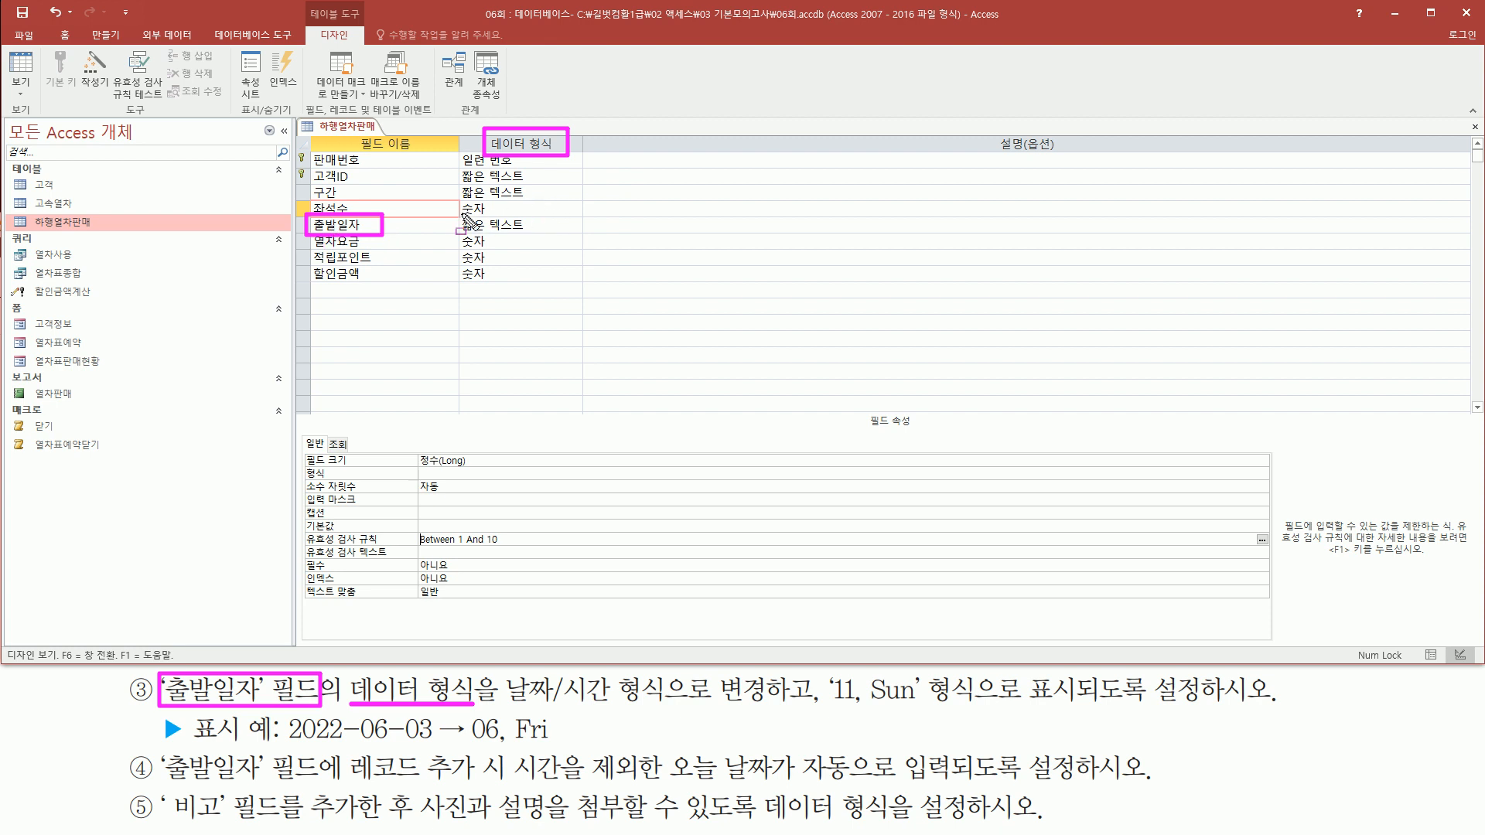
mouse_move(453, 214)
mouse_down()
mouse_move(471, 232)
mouse_move(543, 236)
mouse_up()
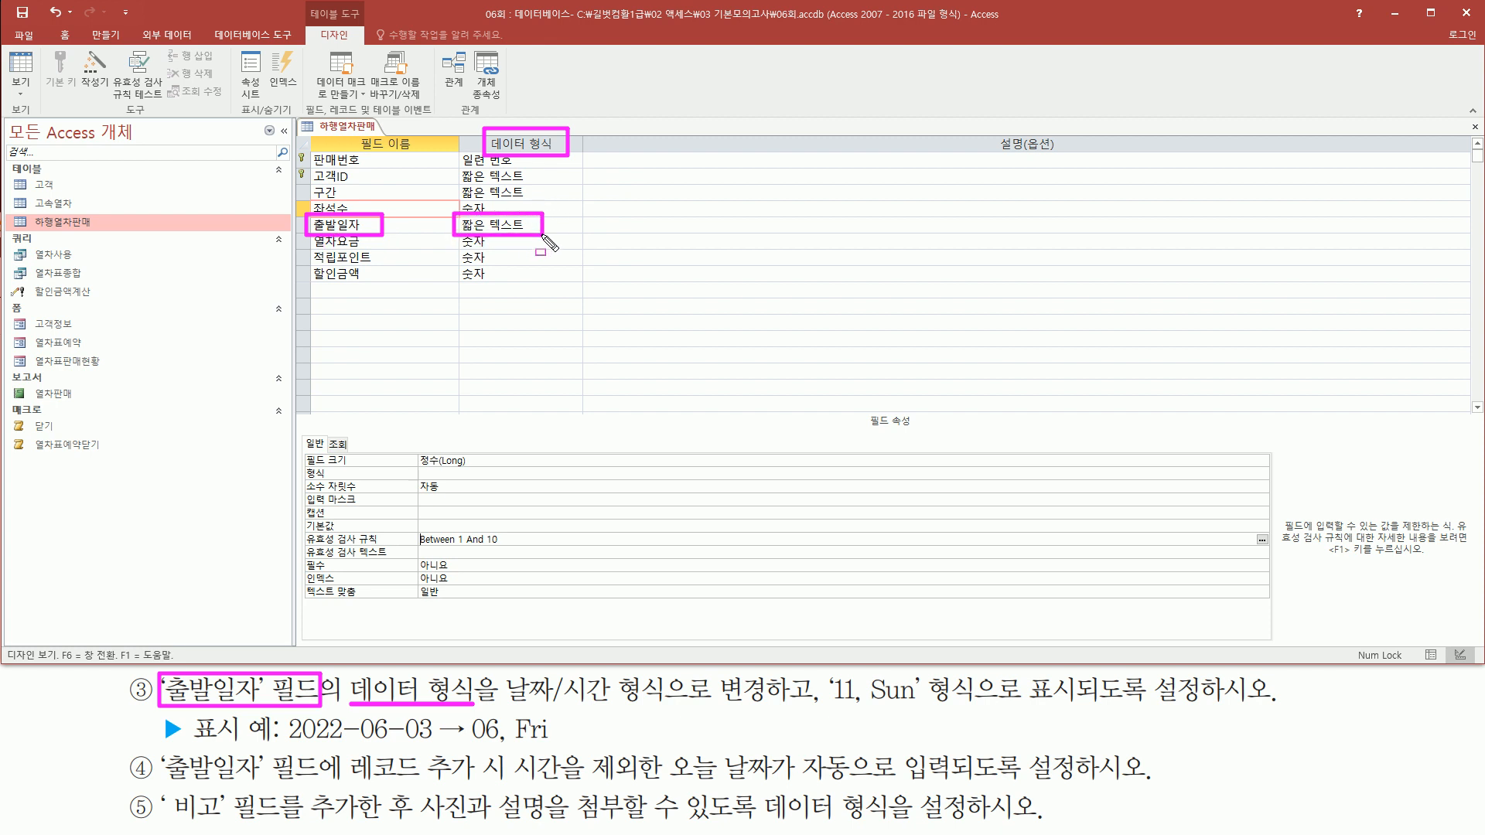
drag(503, 707, 628, 707)
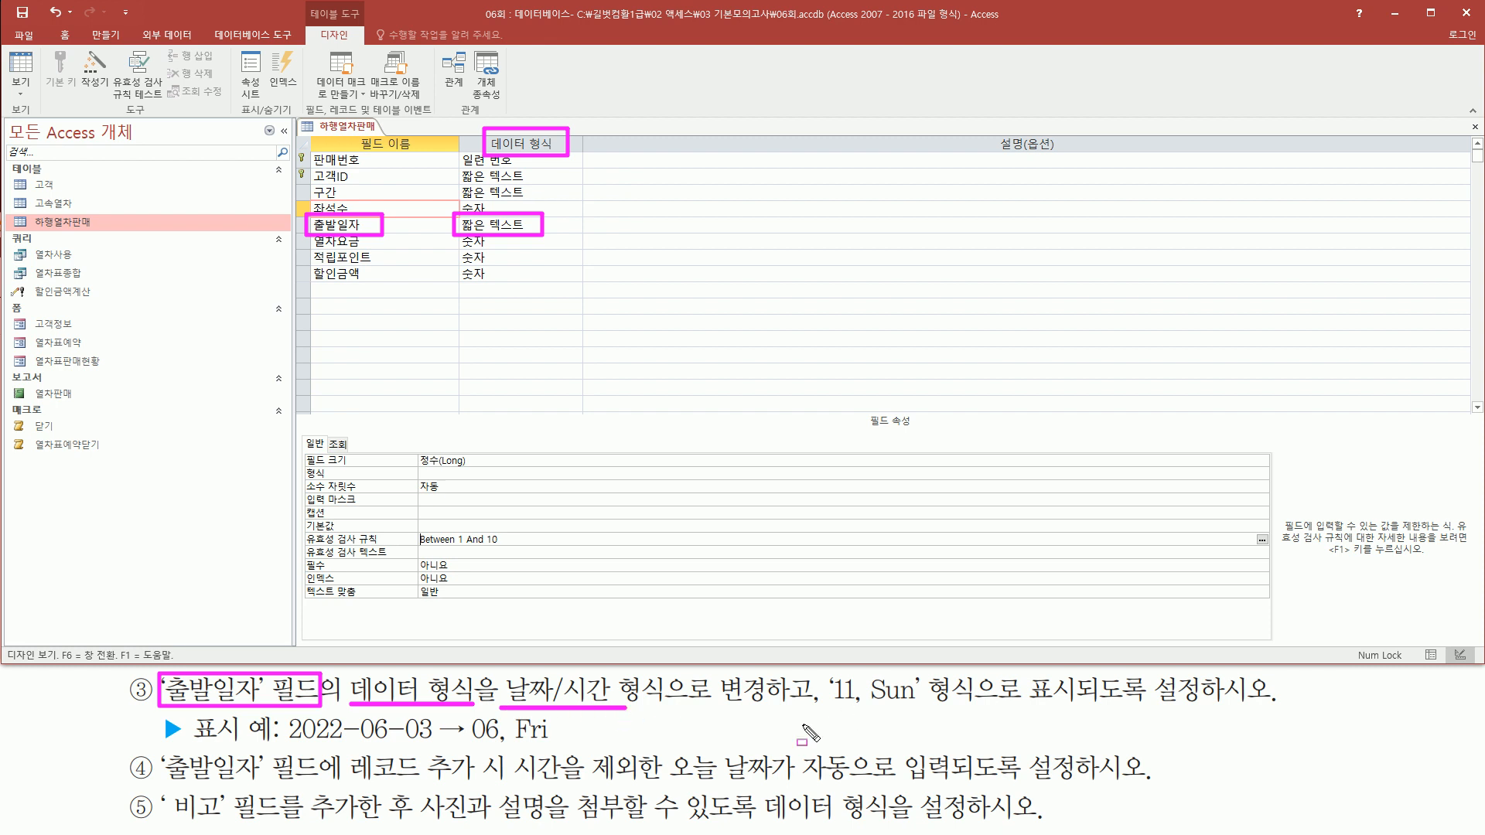
key(Escape)
Change the 출발일자 field's data type to 날짜/시간
click(552, 224)
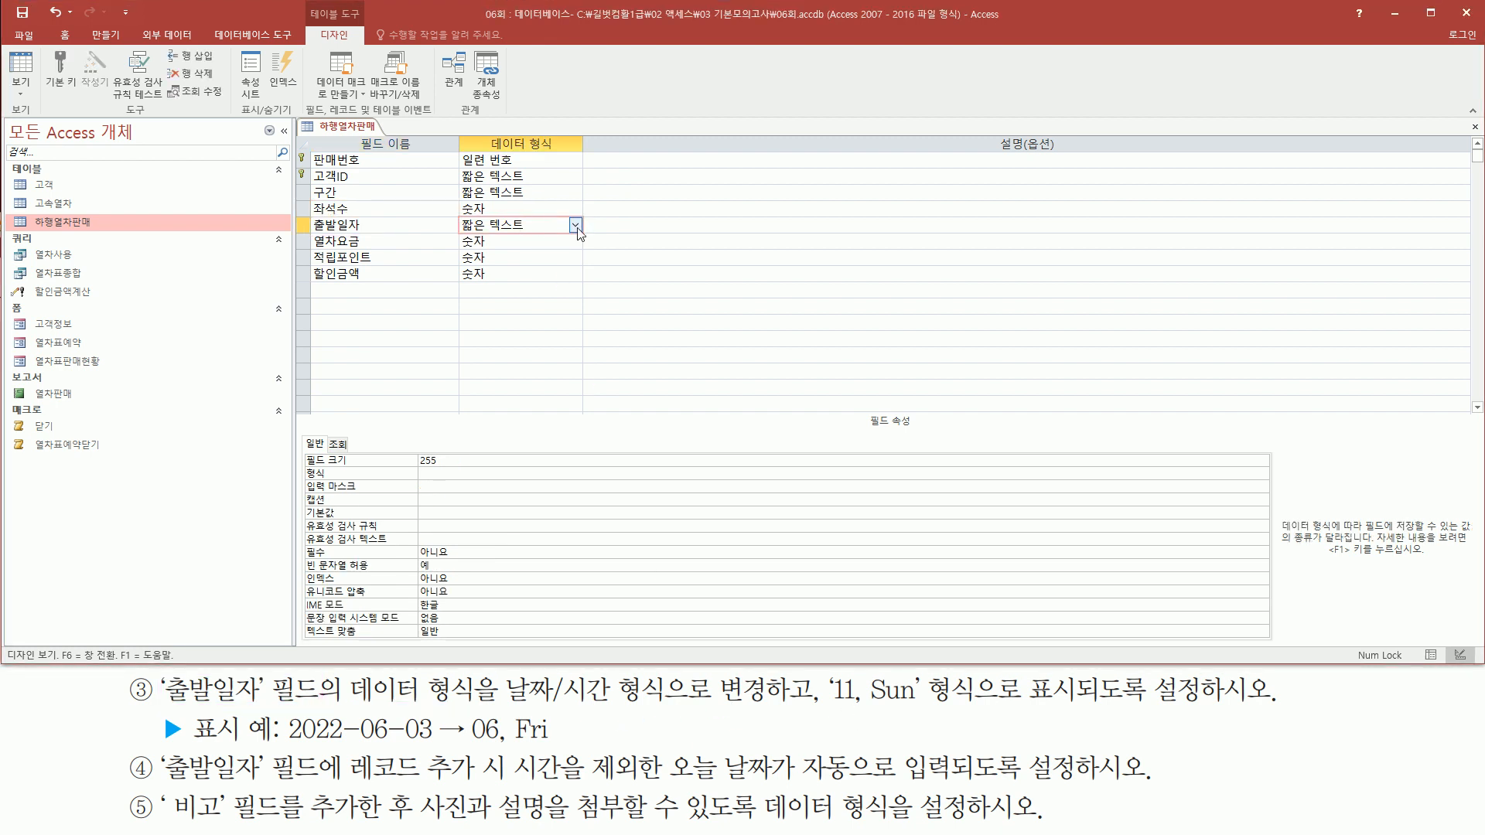
click(577, 229)
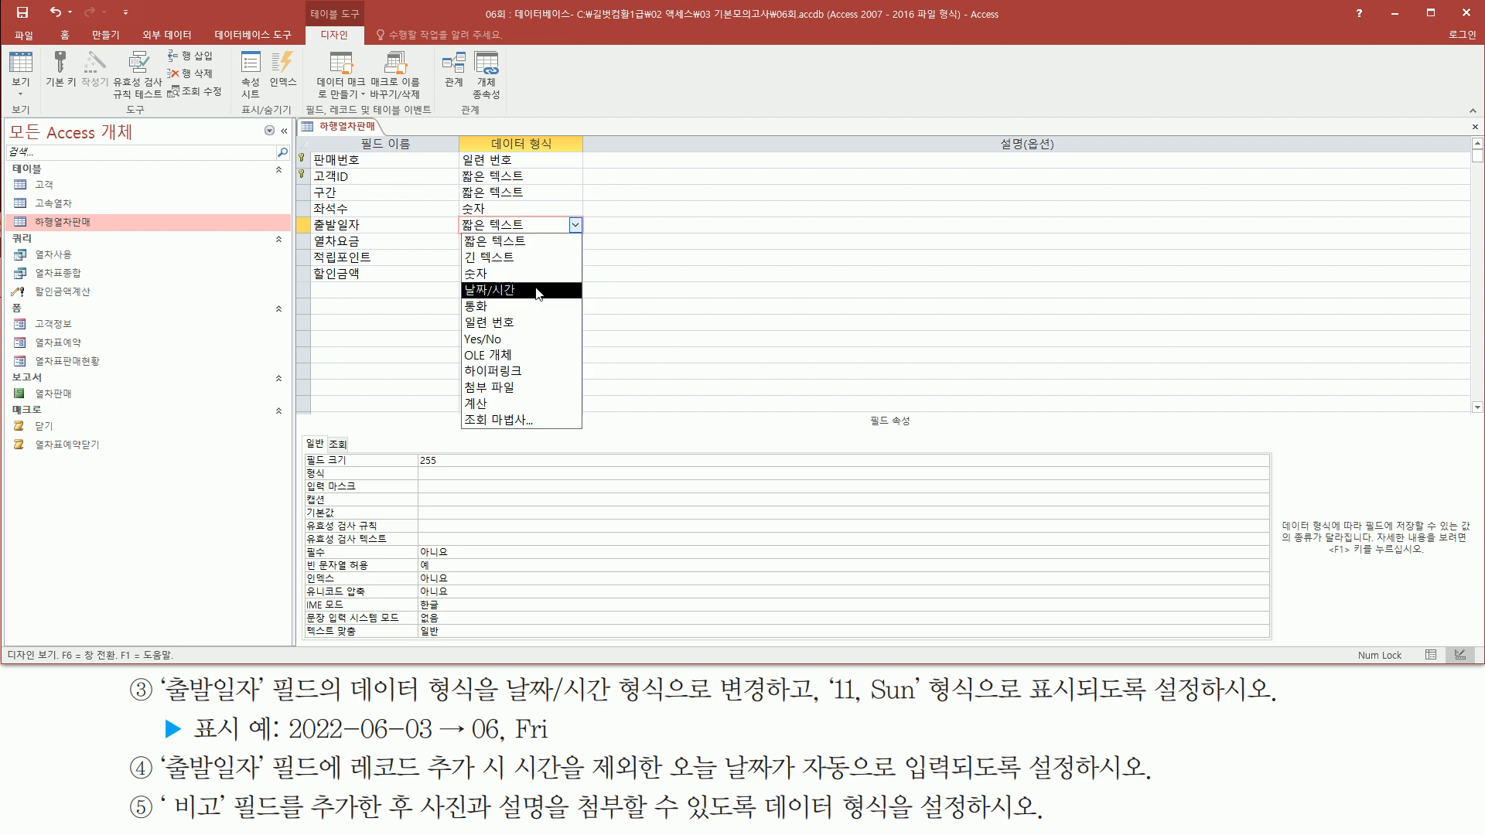
click(538, 291)
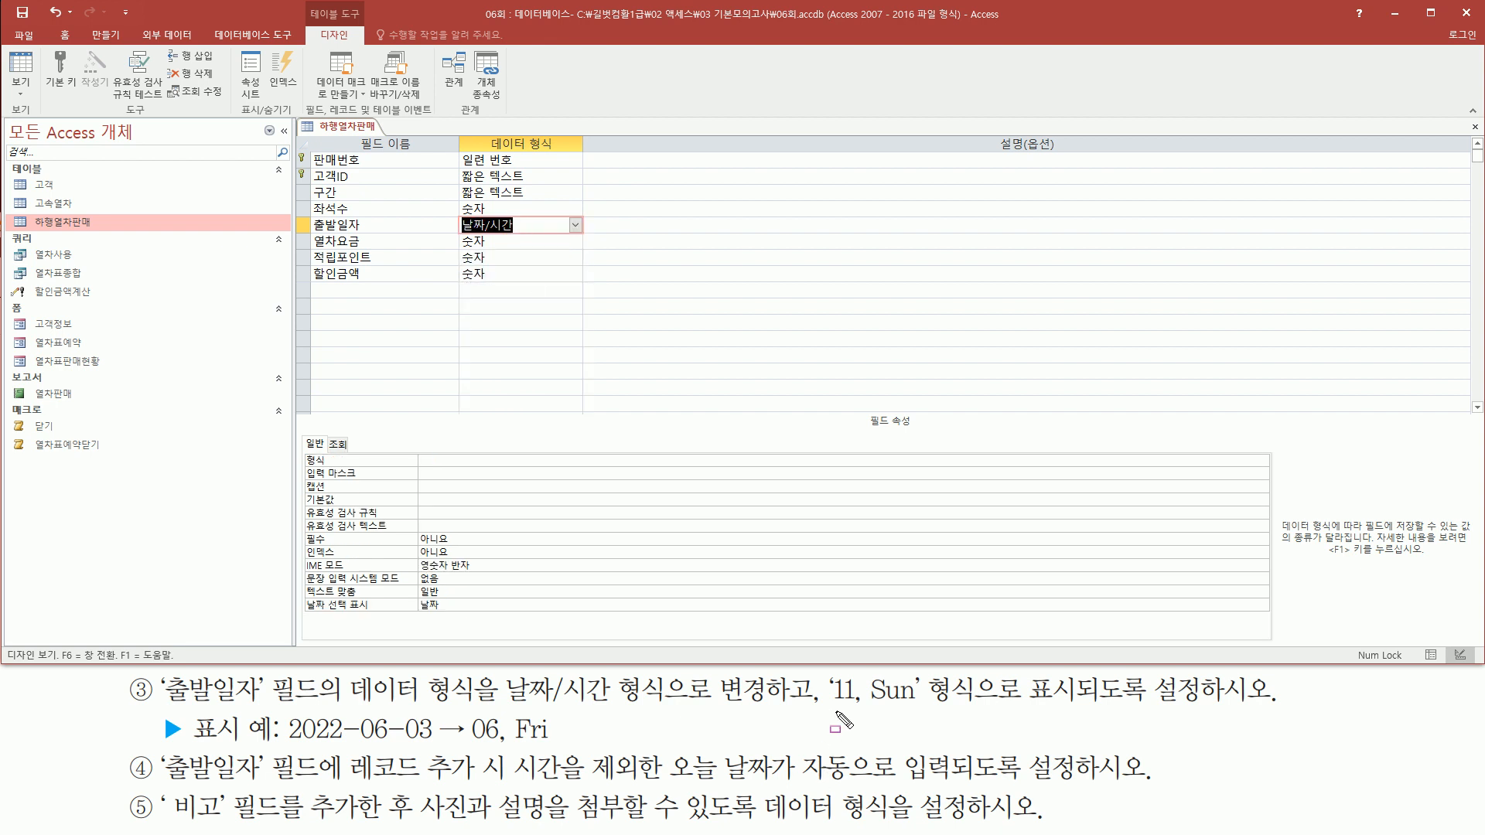
Examine the required '11, Sun' display format for 출발일자 and how 2022-06-03 maps to 06, Fri in the task instructions
drag(831, 710, 930, 714)
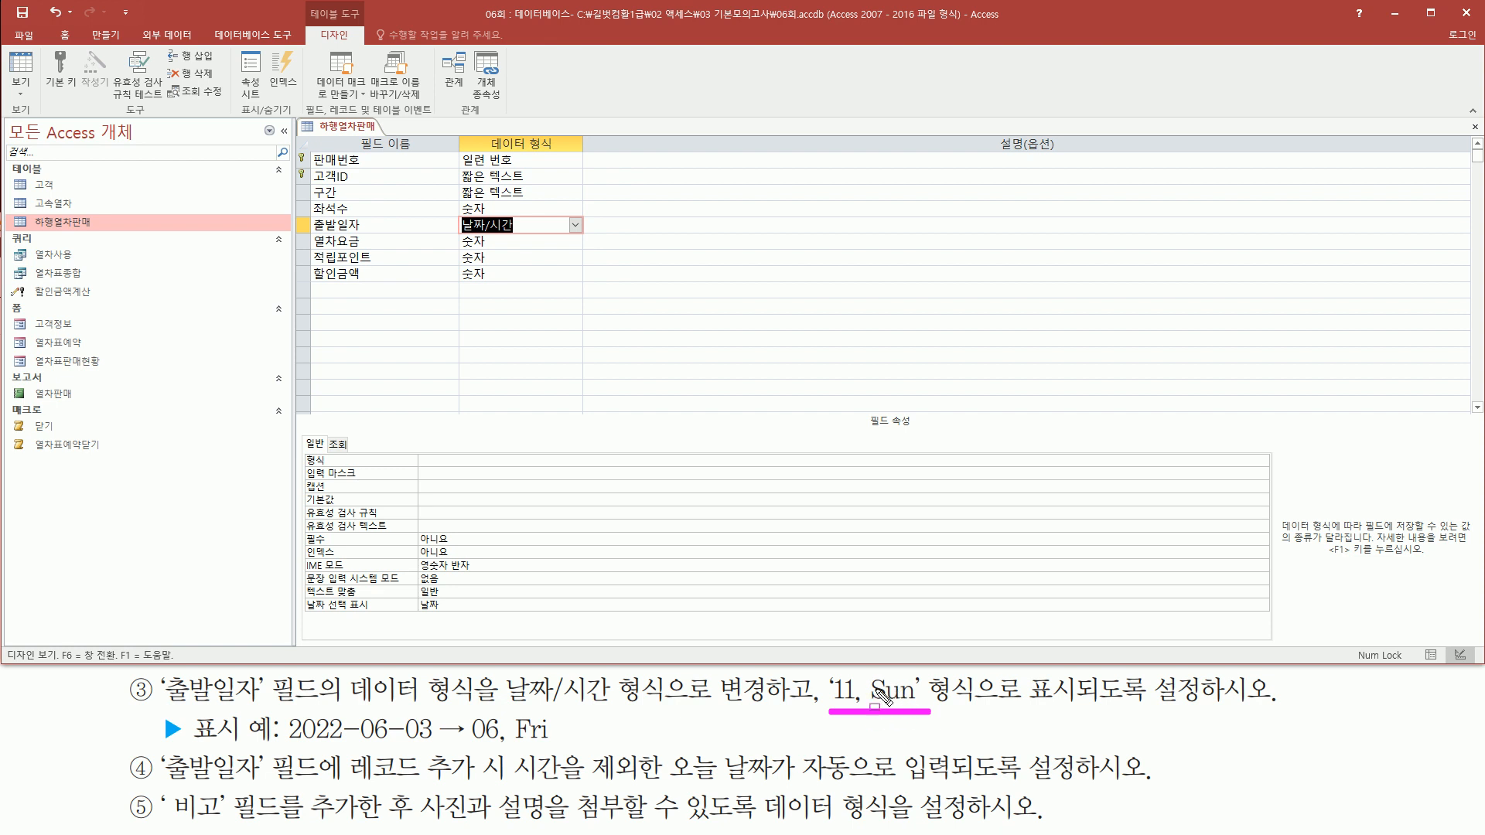
key(ctrl+z)
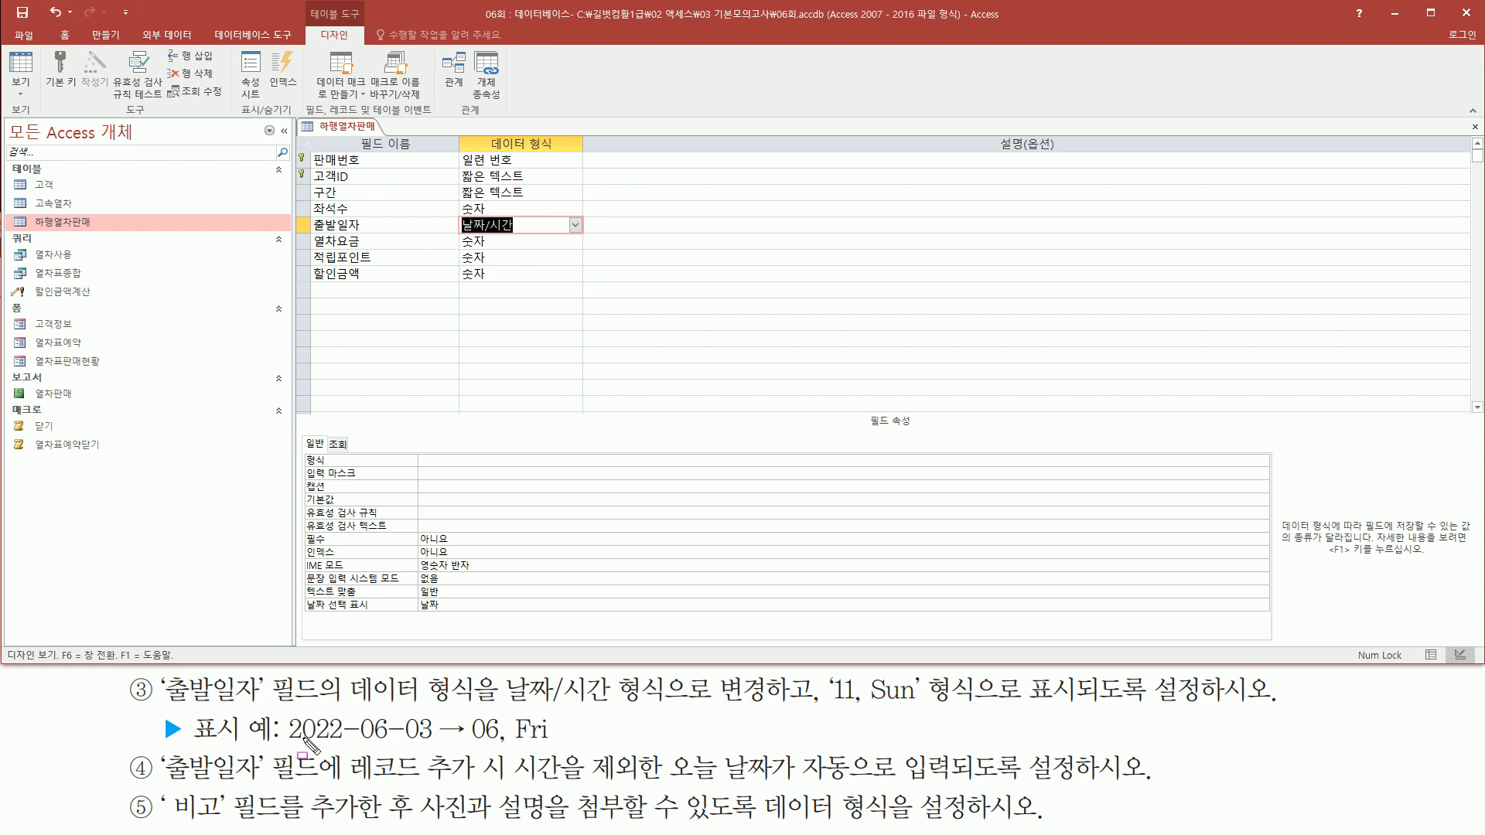
drag(285, 746, 447, 752)
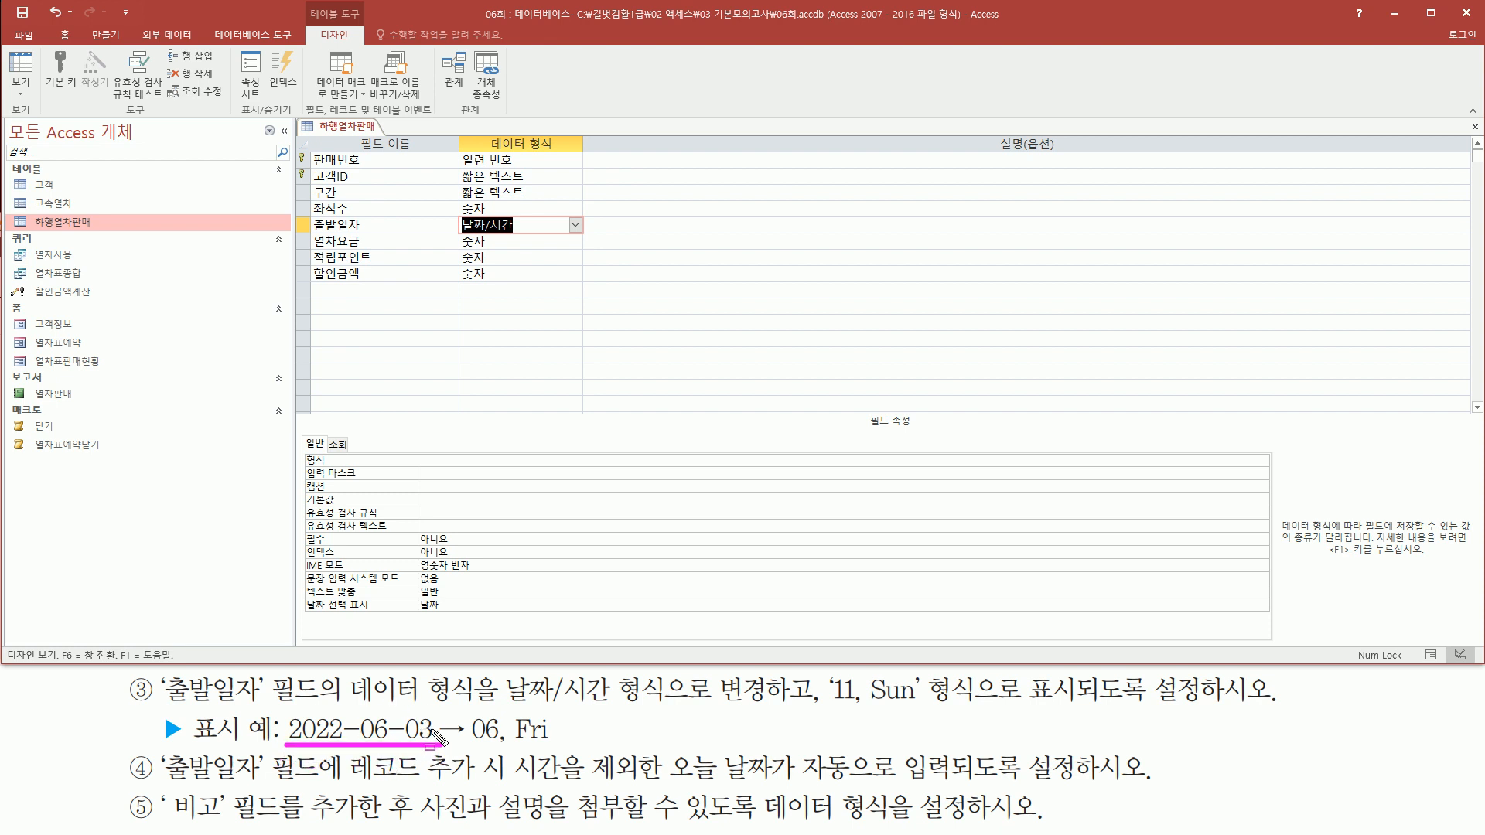
drag(471, 743, 497, 744)
drag(361, 711, 390, 745)
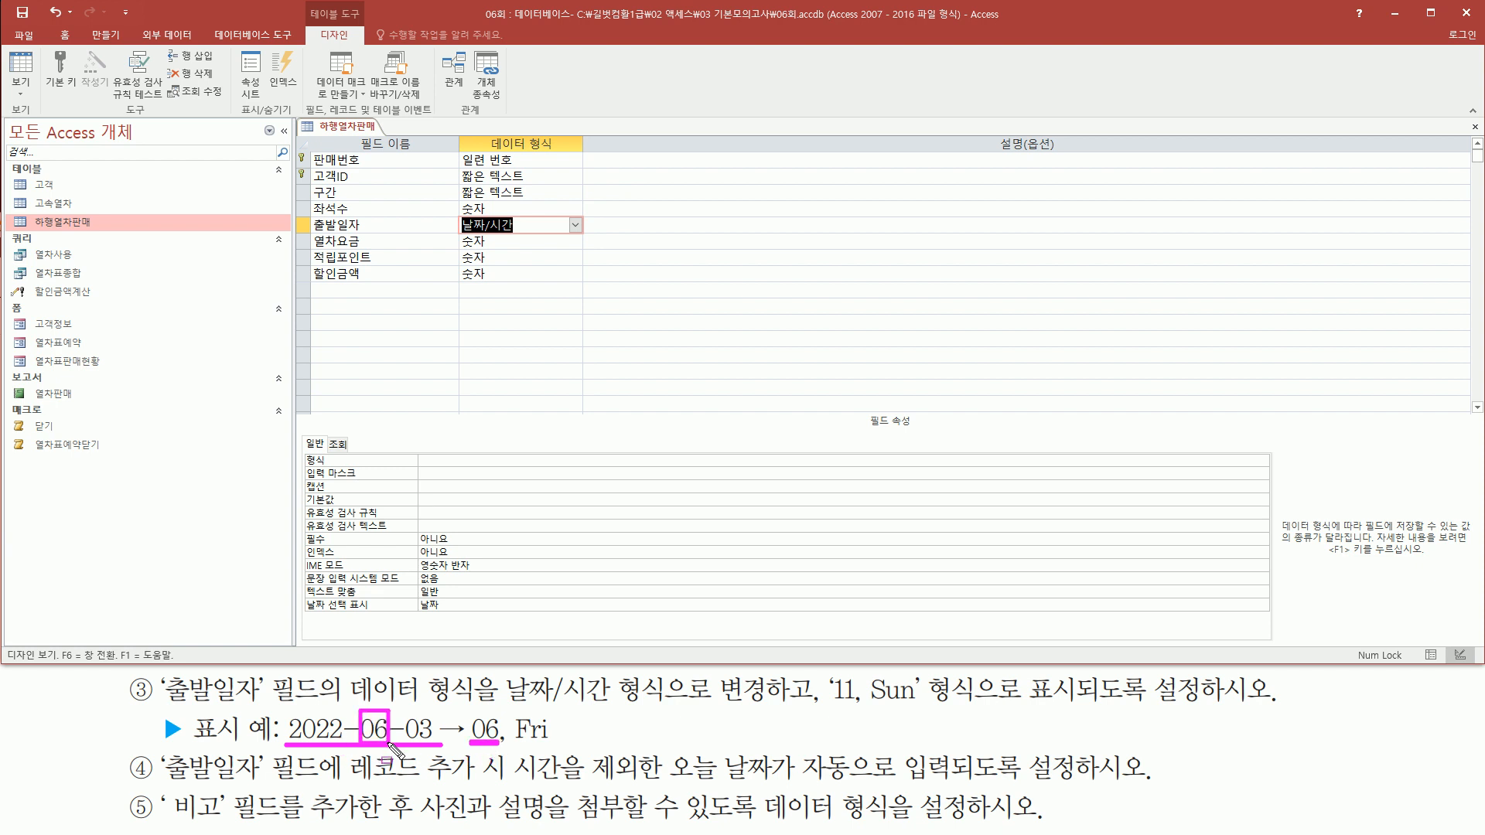
drag(513, 743, 552, 747)
drag(830, 708, 857, 708)
drag(872, 707, 914, 706)
mouse_move(313, 207)
mouse_down()
mouse_move(447, 243)
mouse_move(594, 244)
mouse_up()
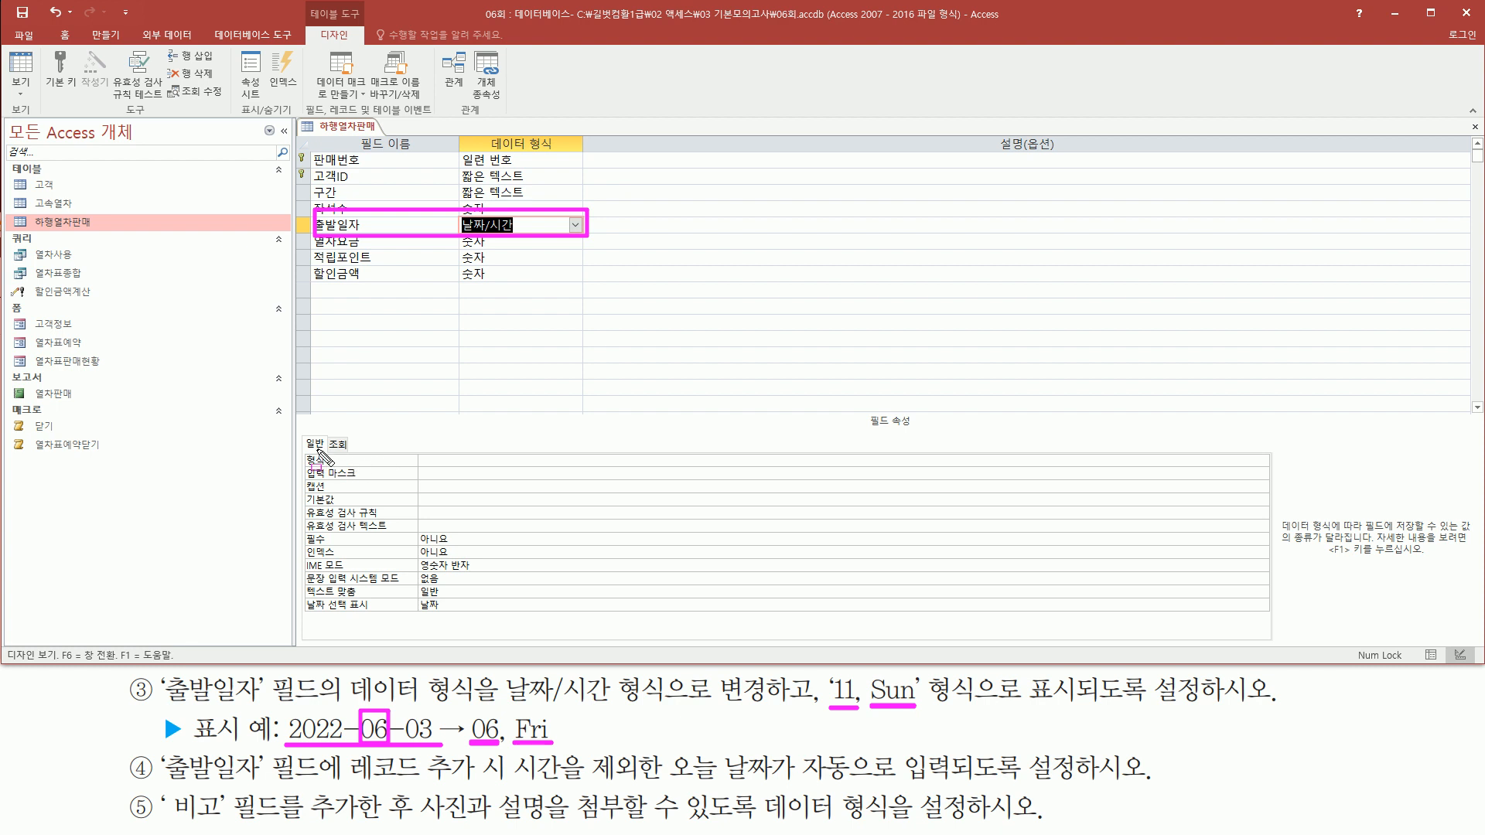
drag(299, 449, 588, 469)
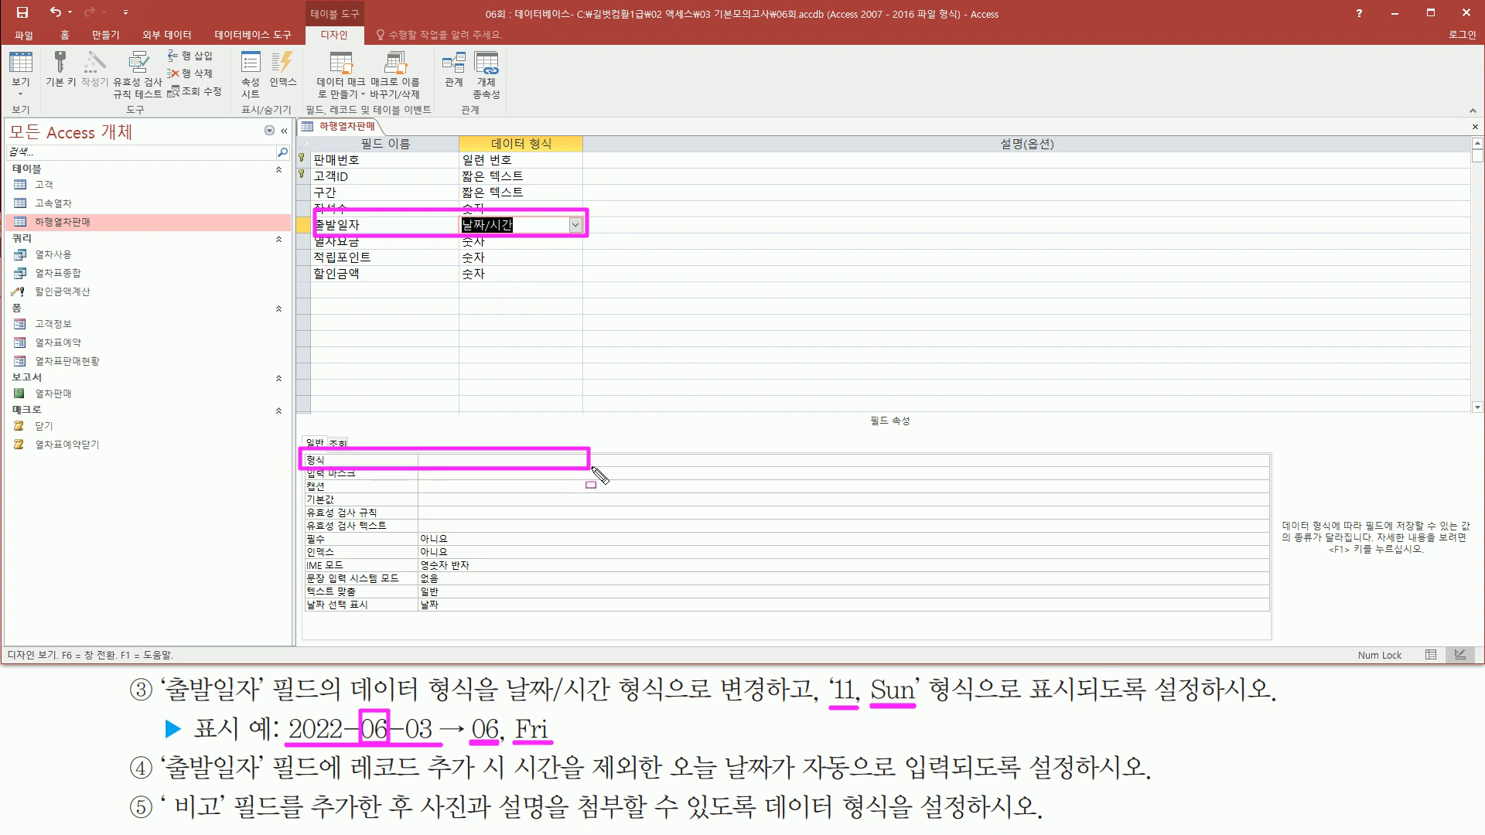
Open the format (형식) property of the 출발일자 field for editing
click(435, 461)
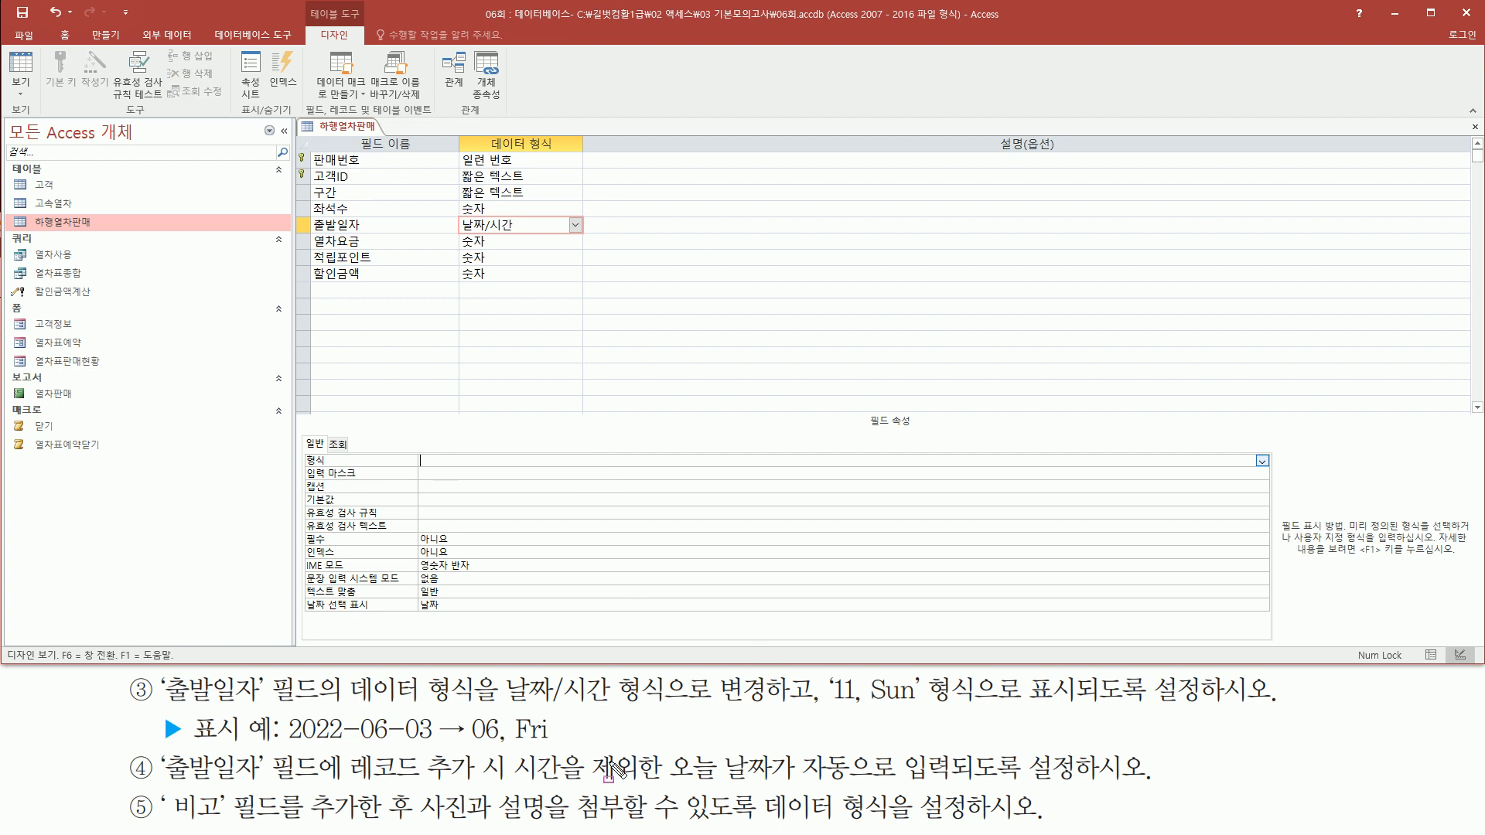
mouse_move(508, 748)
mouse_down()
mouse_move(553, 749)
mouse_move(552, 713)
mouse_up()
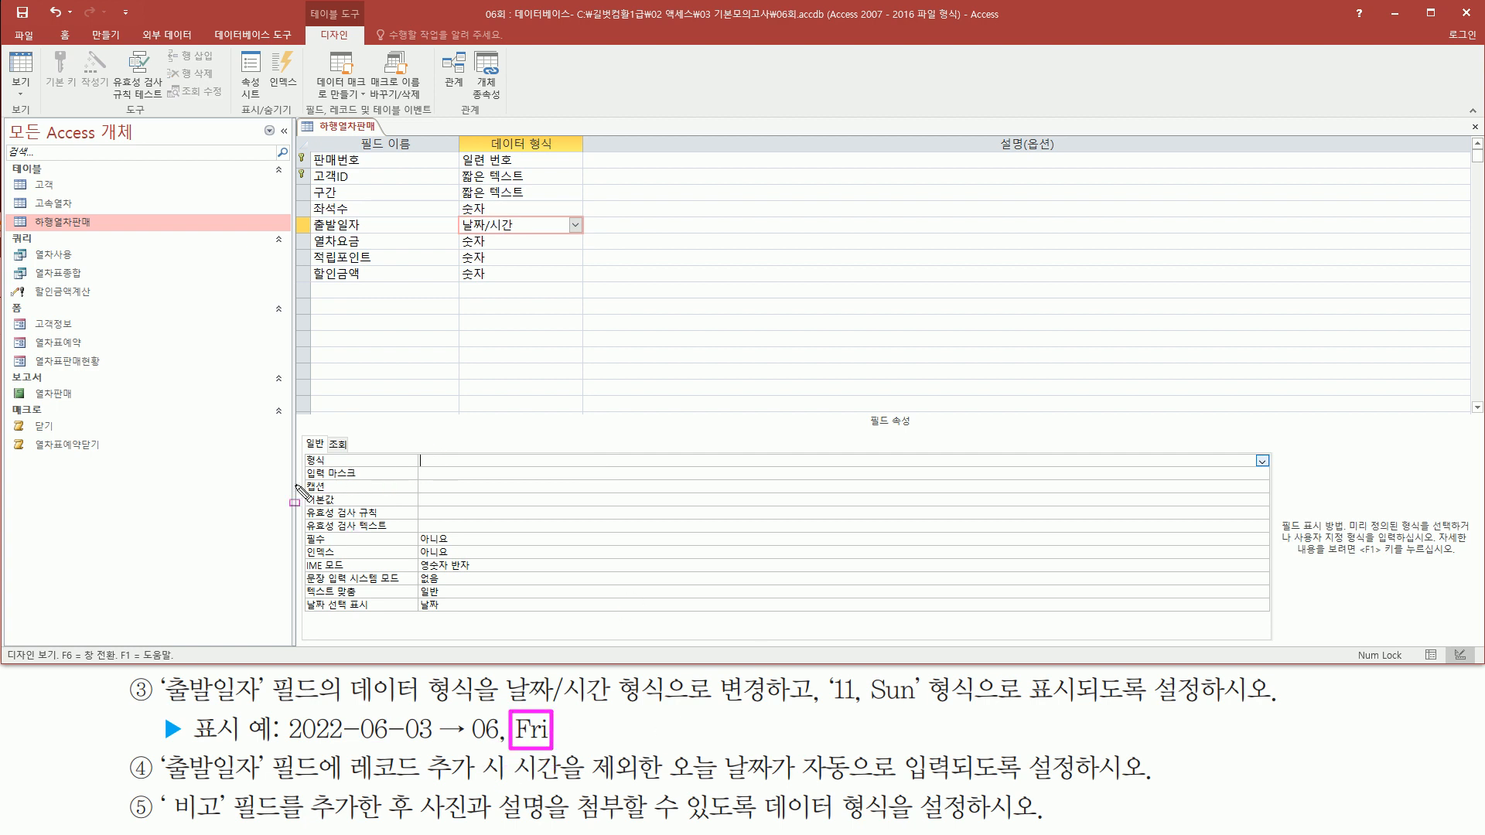
key(Escape)
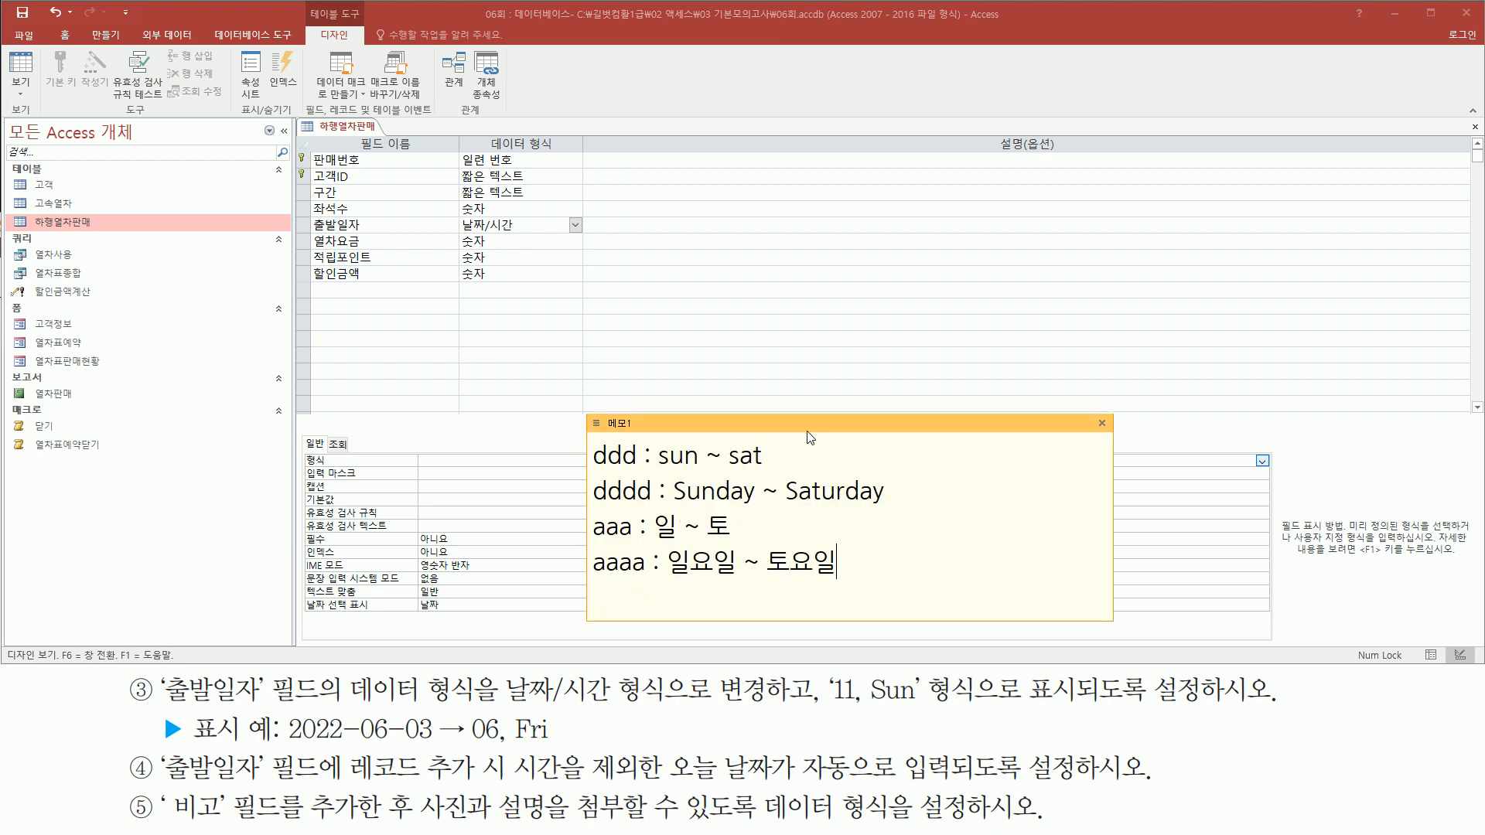
Examine the weekday codes ddd, dddd, aaa and aaaa in the 메모1 note against each part of the example 06, Fri
drag(593, 468, 634, 468)
drag(659, 469, 772, 470)
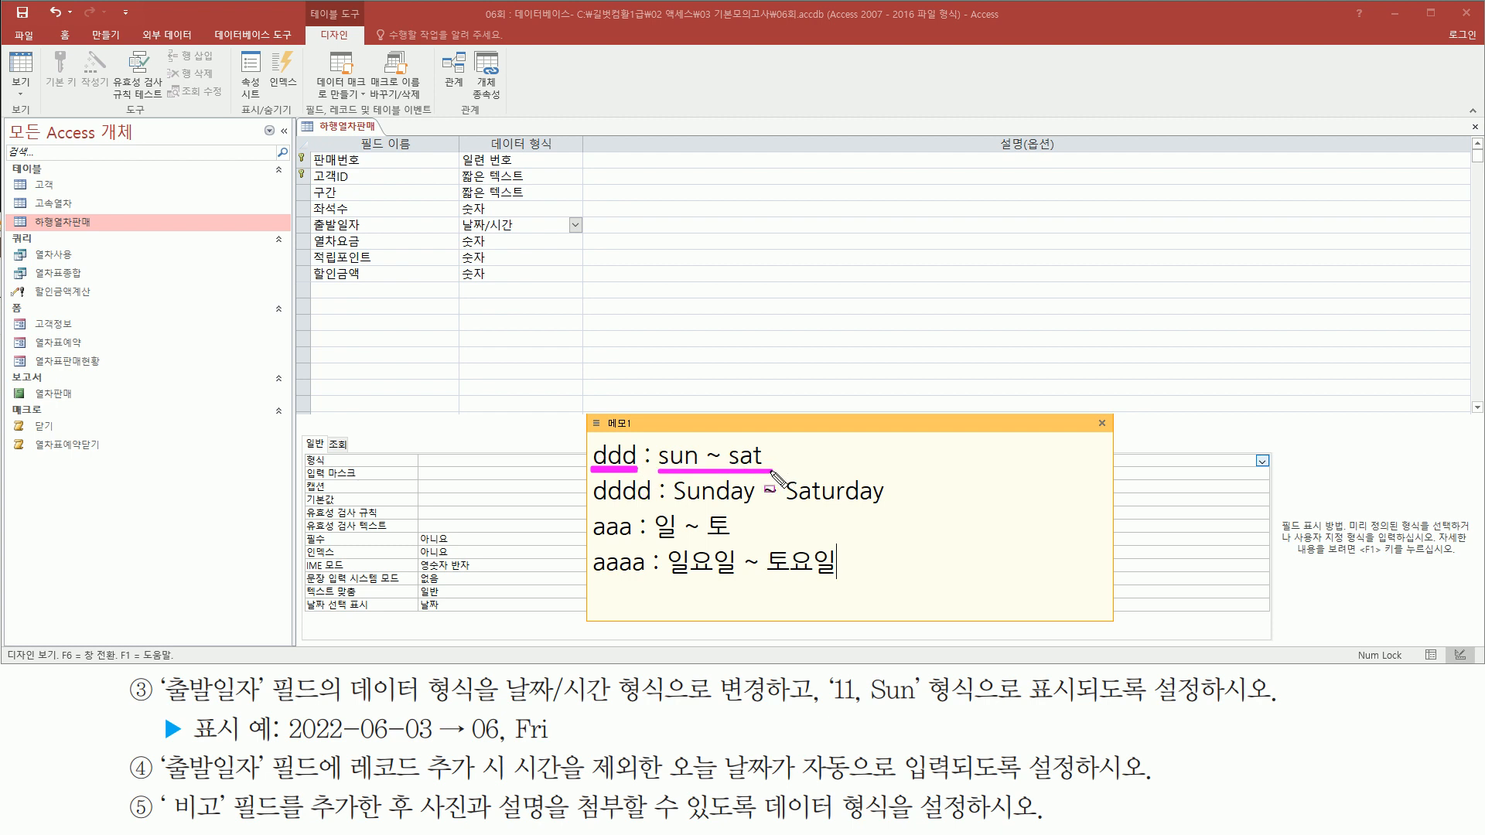
drag(589, 507, 884, 509)
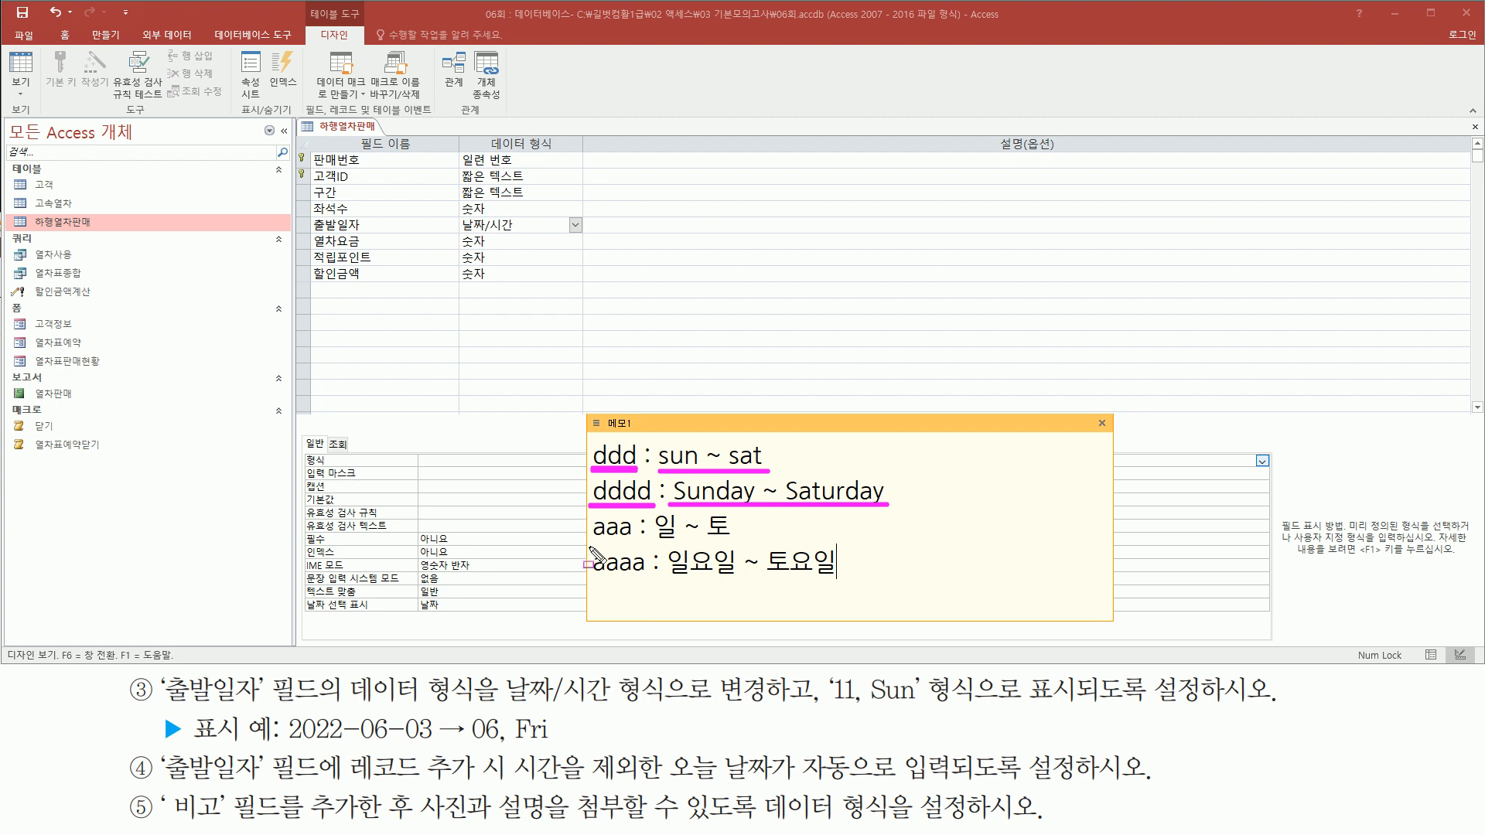
drag(592, 541, 730, 543)
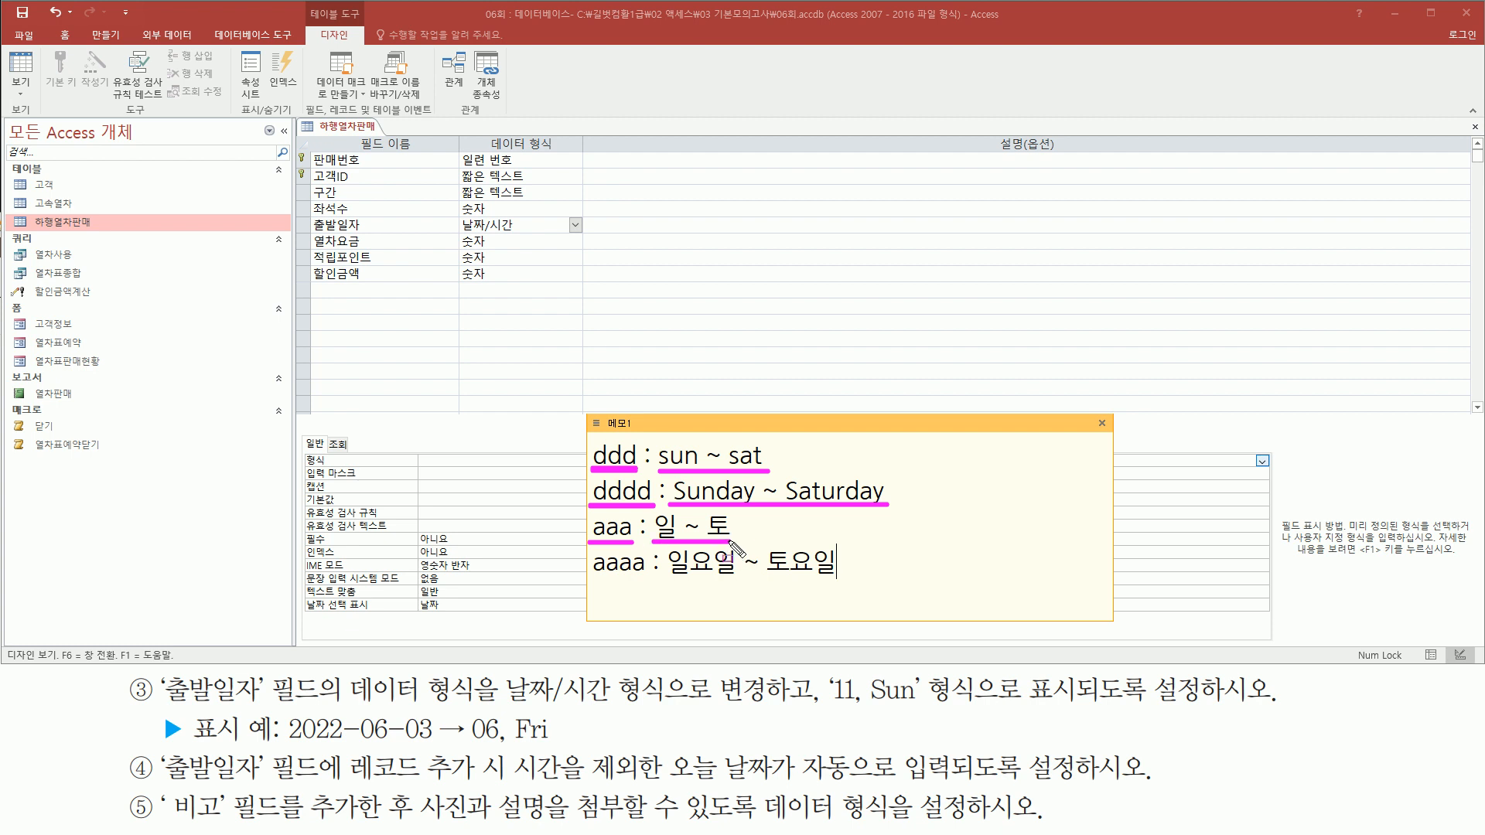
drag(590, 579, 837, 580)
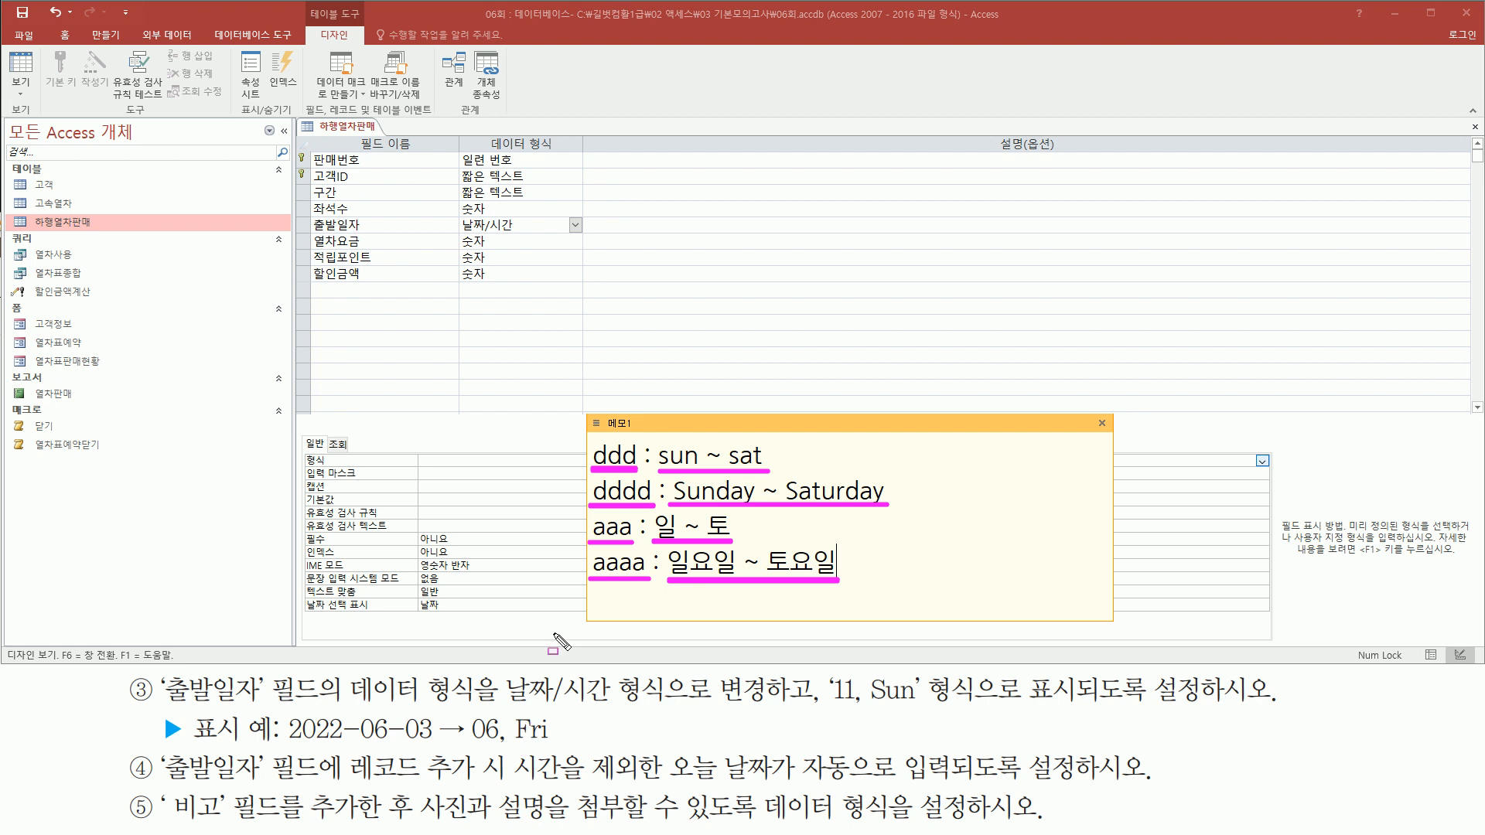
drag(509, 709, 557, 750)
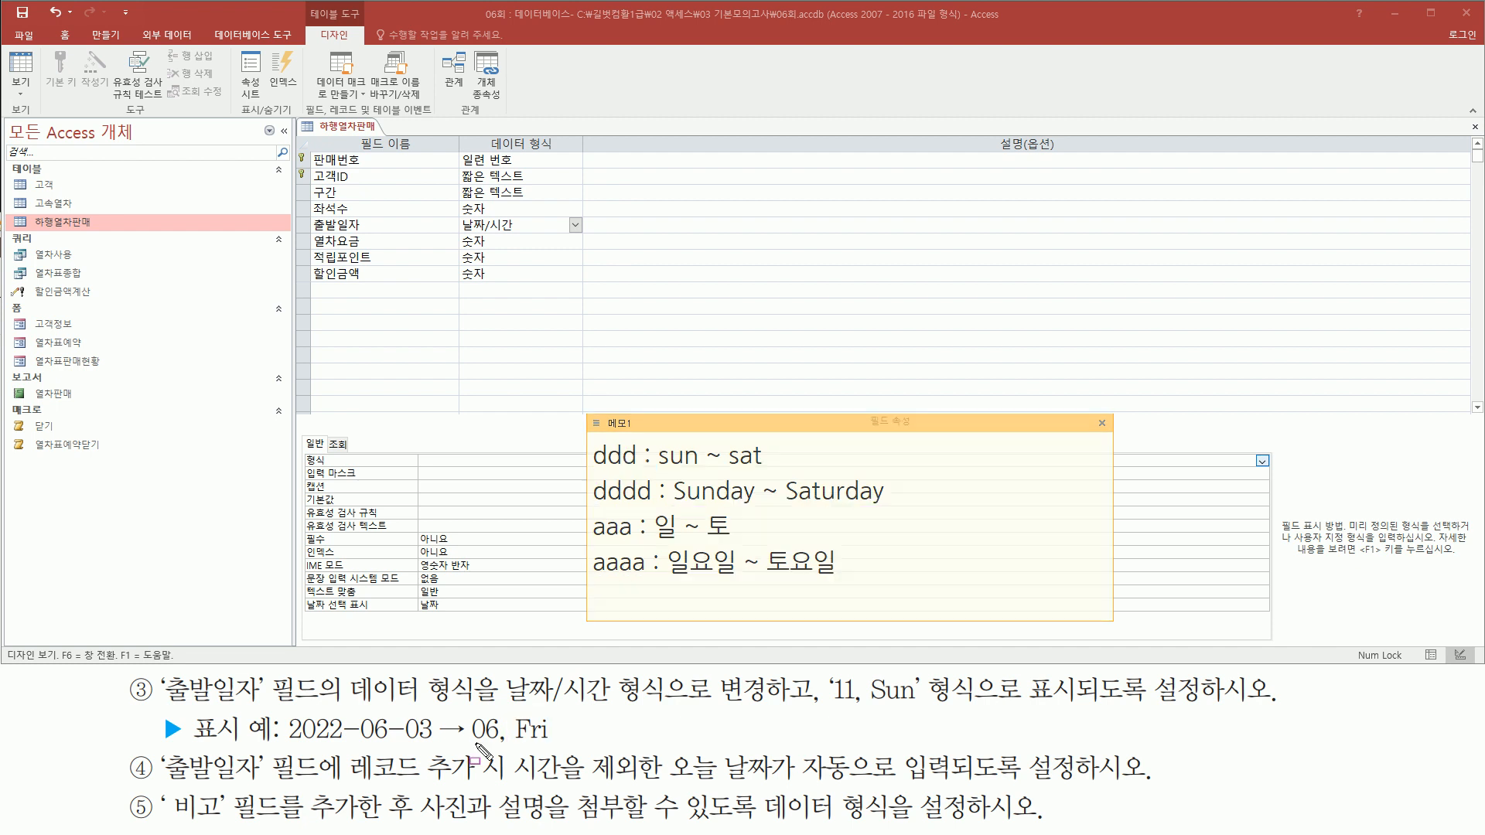
drag(472, 744, 491, 744)
mouse_move(498, 737)
mouse_down()
mouse_move(499, 751)
mouse_move(515, 743)
mouse_up()
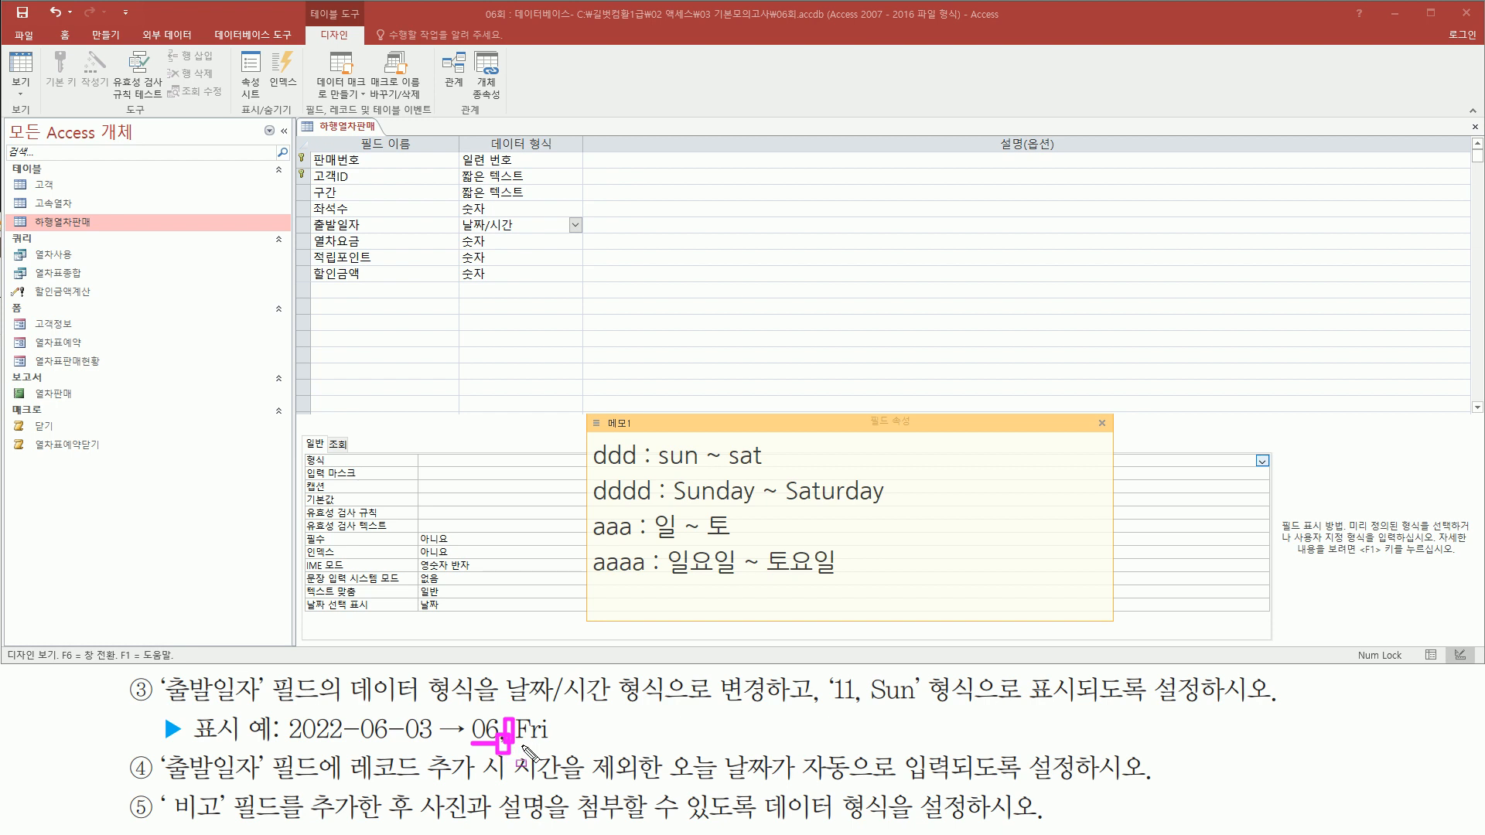
drag(517, 746, 545, 747)
key(Escape)
Write the format "mm, ddd" on a new line below the weekday codes in the 메모1 note
click(688, 604)
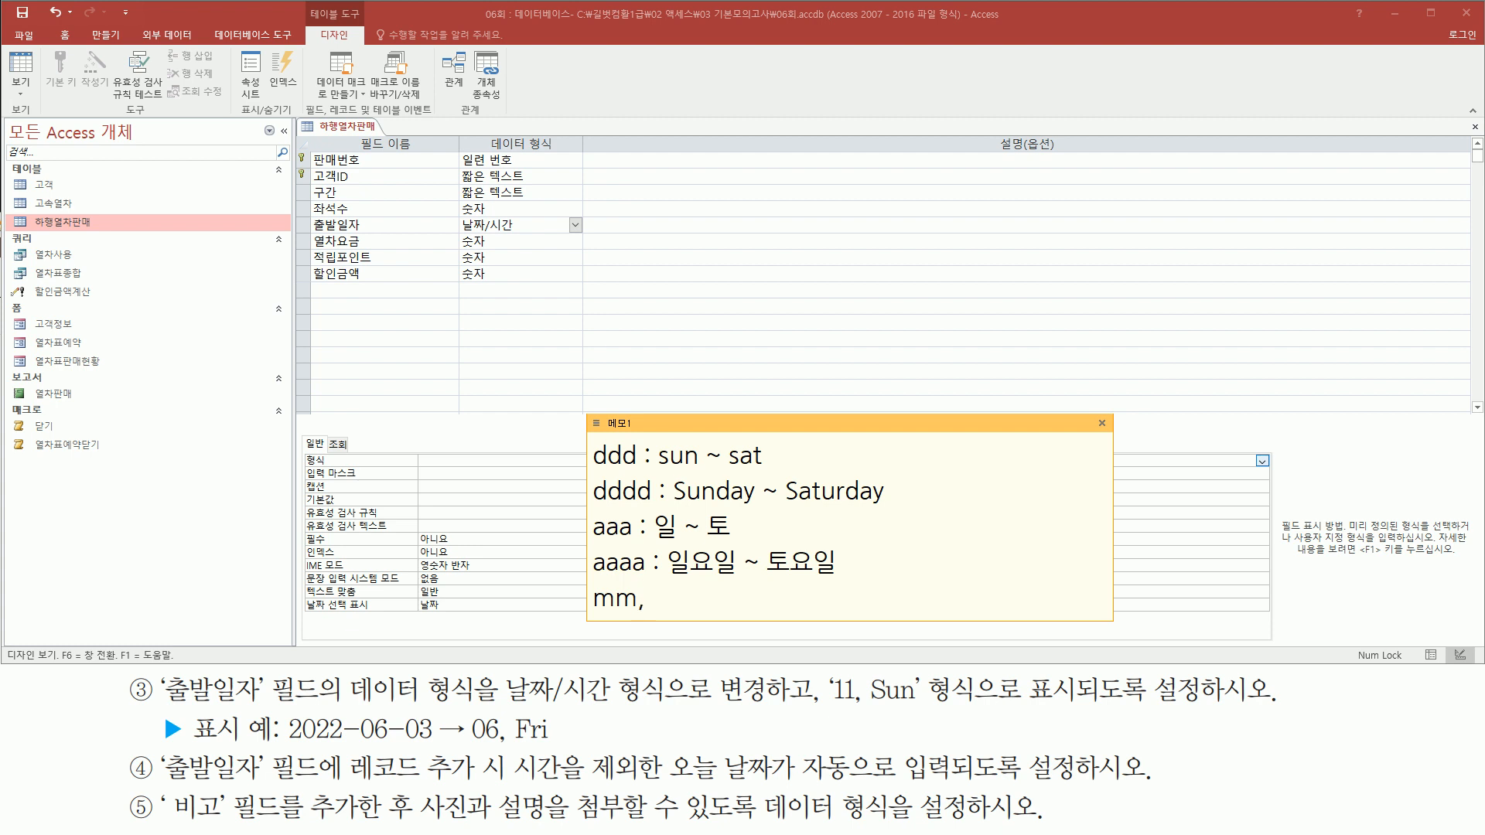
text(ddd)
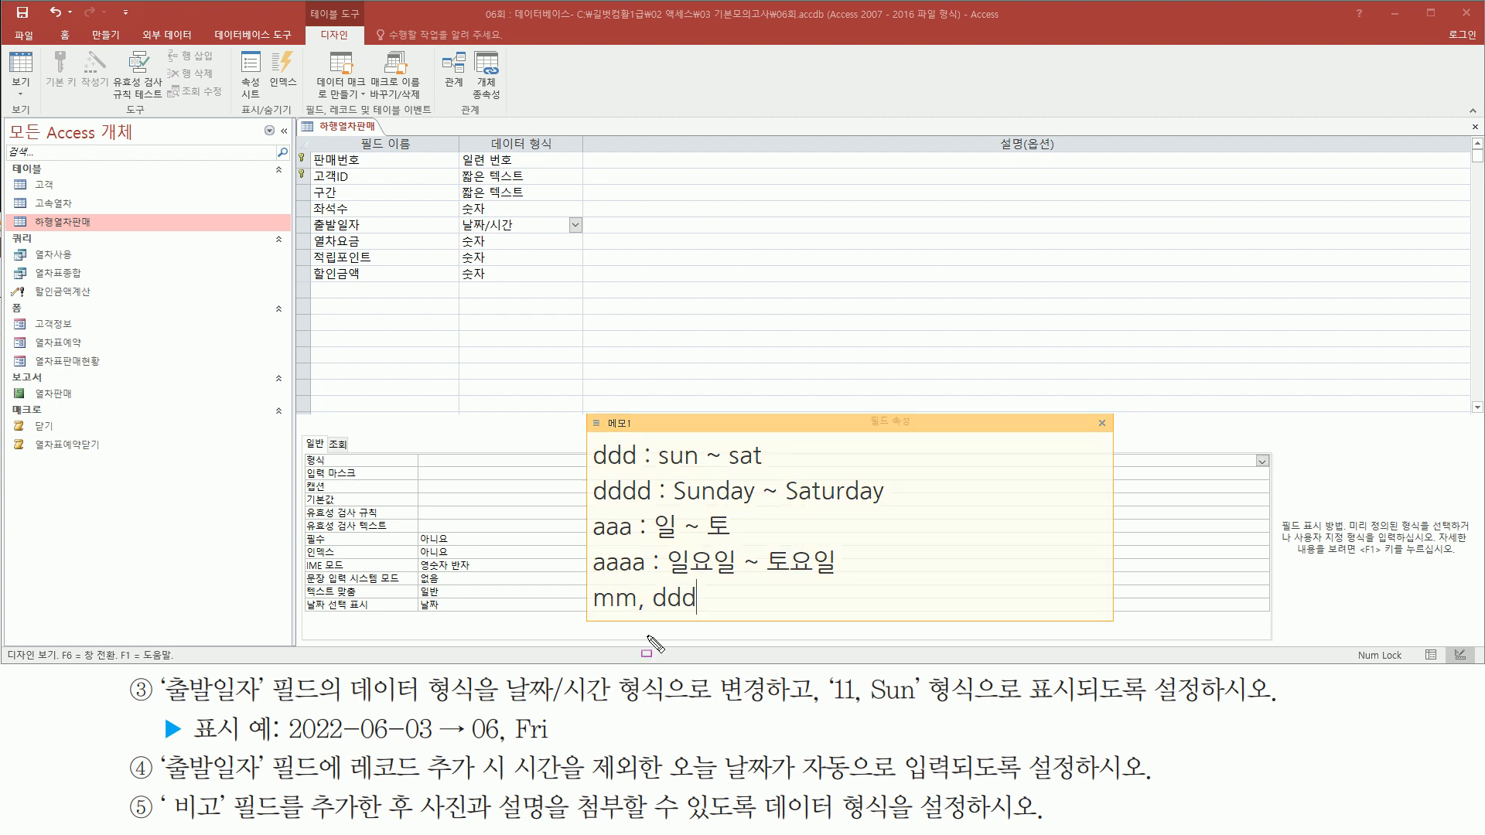
drag(587, 577, 698, 616)
drag(303, 467, 499, 468)
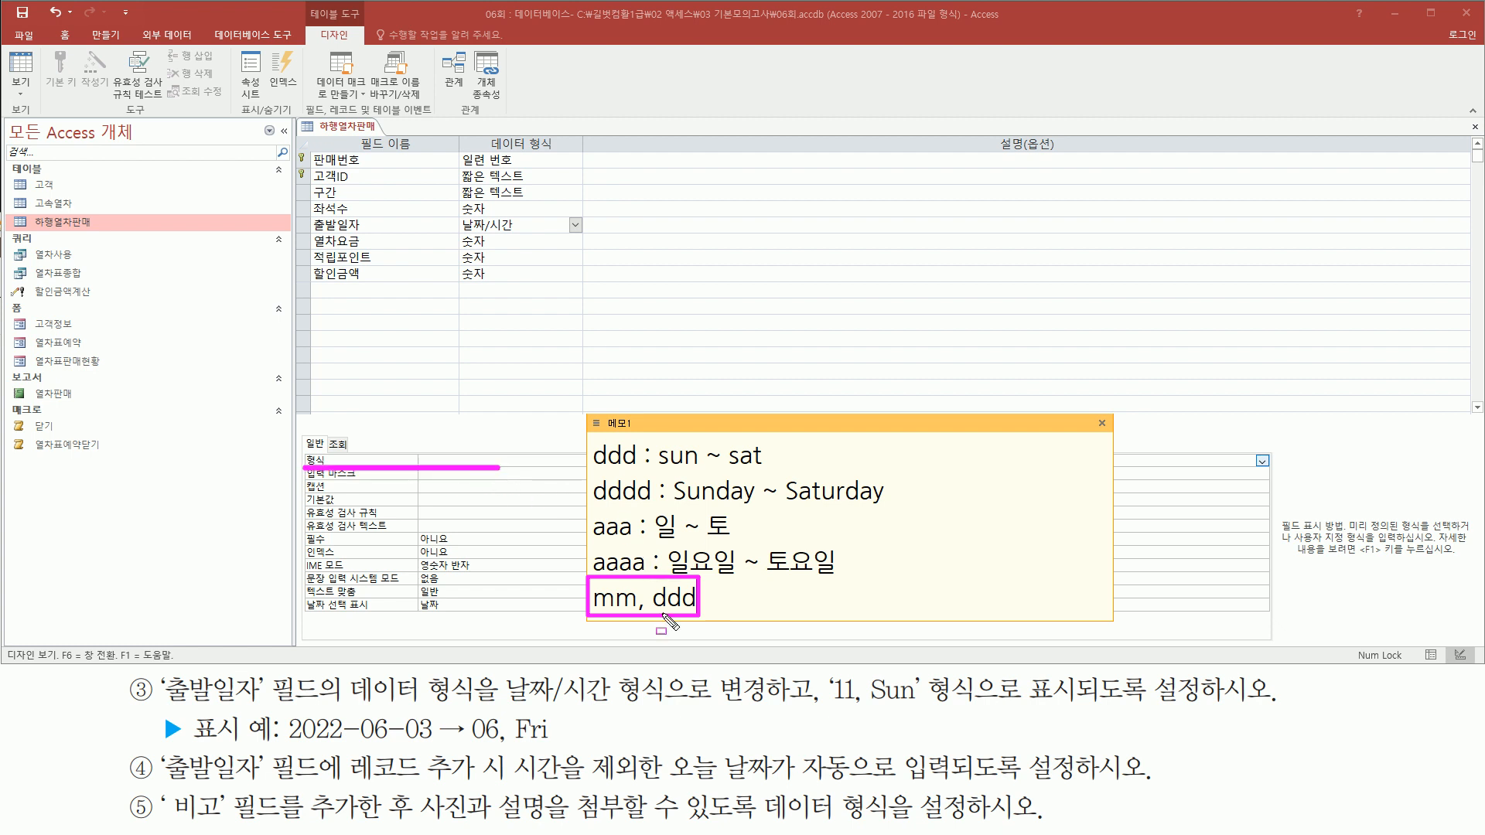
key(Escape)
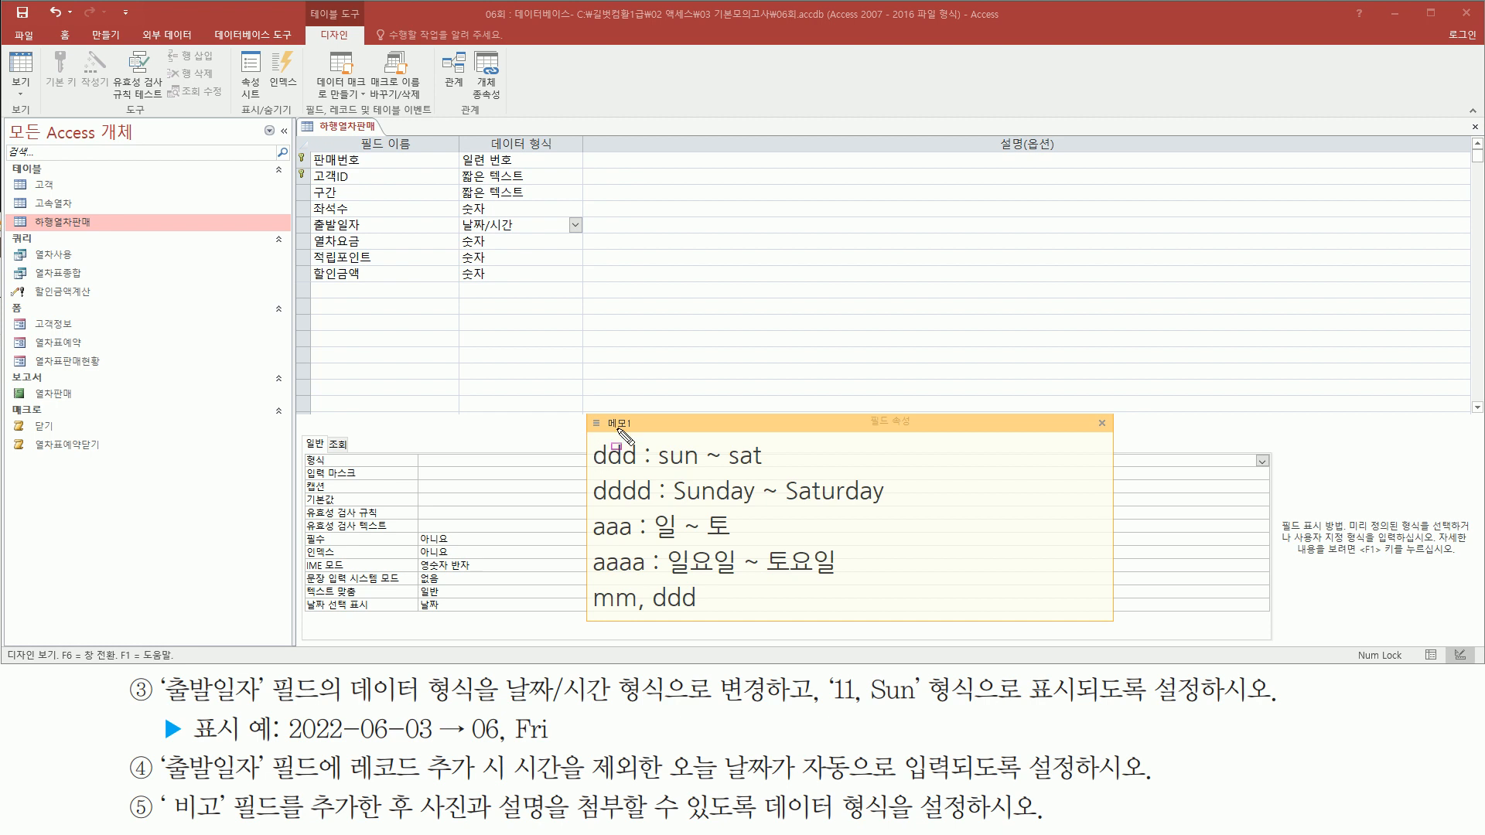
click(667, 426)
mouse_move(592, 440)
mouse_down()
mouse_move(790, 576)
mouse_move(909, 581)
mouse_up()
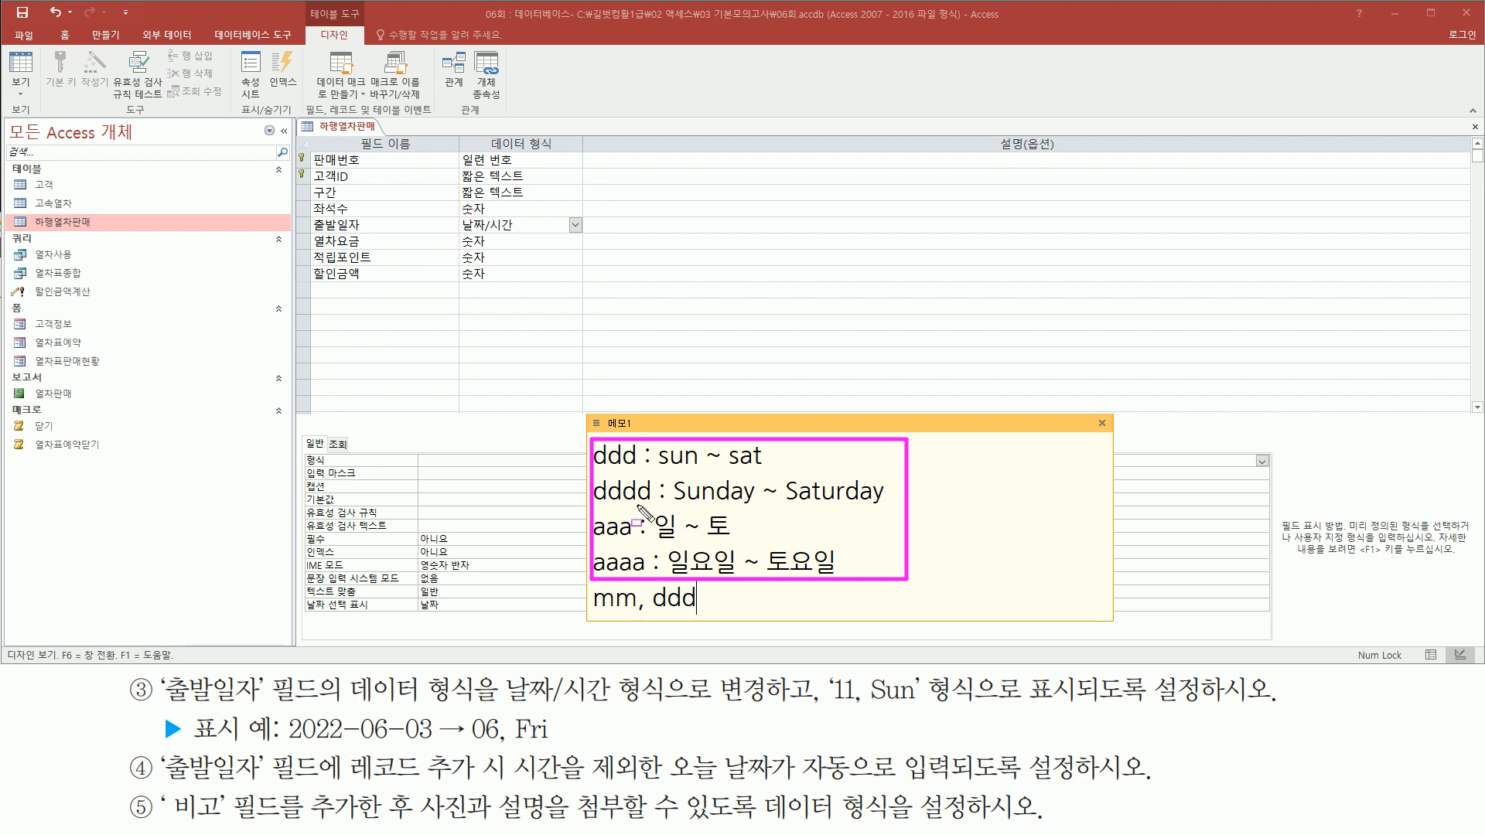
Set the 출발일자 field's format (형식) property to "mm, ddd"
click(325, 464)
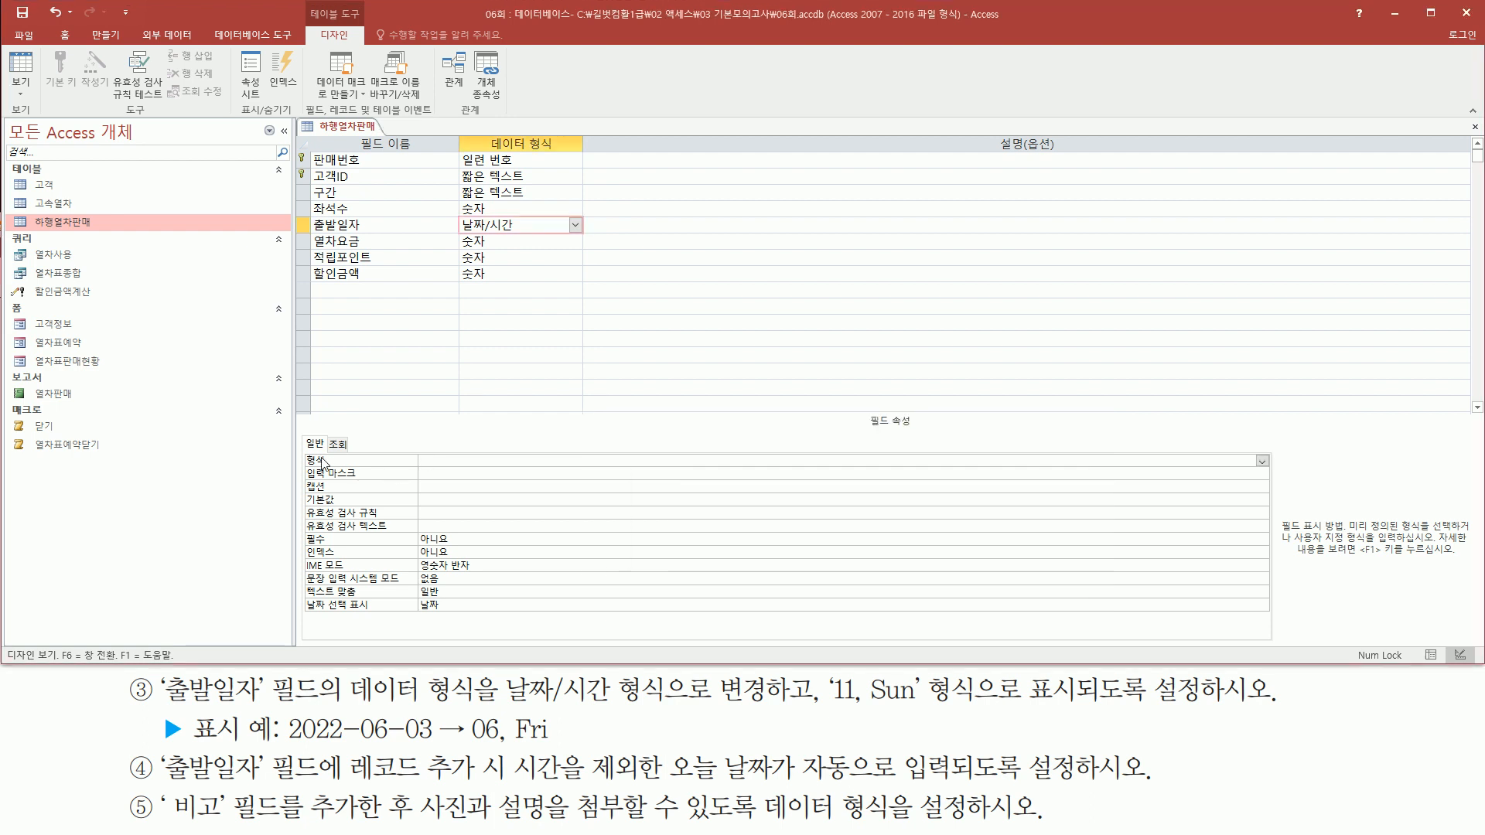
drag(307, 449, 490, 467)
key(Escape)
text(mm, ddd)
Set the 출발일자 field's default value (기본값) to date()
mouse_move(159, 747)
mouse_down()
mouse_move(263, 789)
mouse_move(332, 795)
mouse_up()
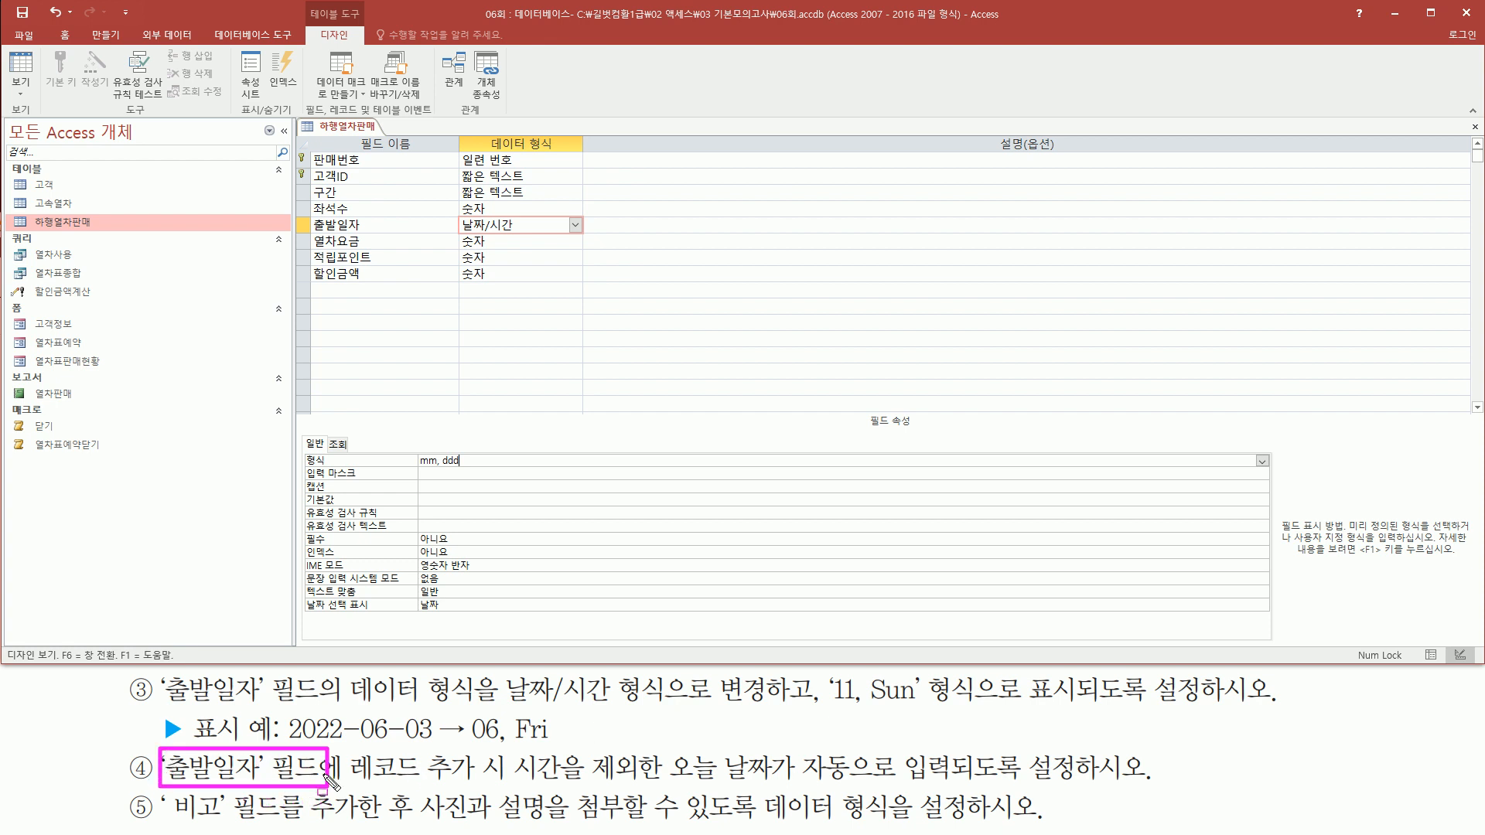
drag(299, 214, 593, 242)
drag(347, 792, 1118, 786)
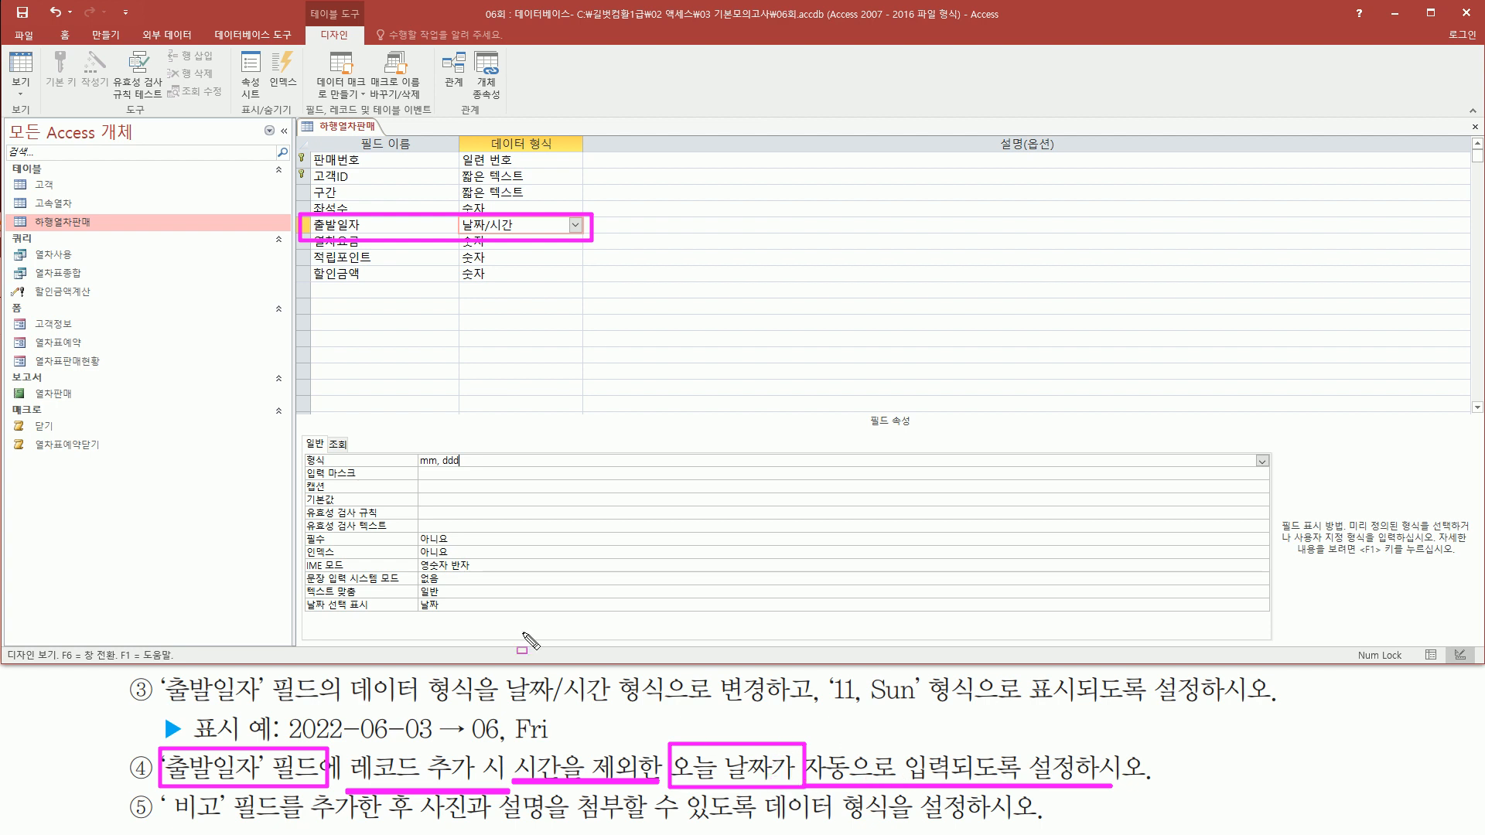
mouse_move(299, 486)
mouse_down()
mouse_move(337, 508)
mouse_move(563, 508)
mouse_up()
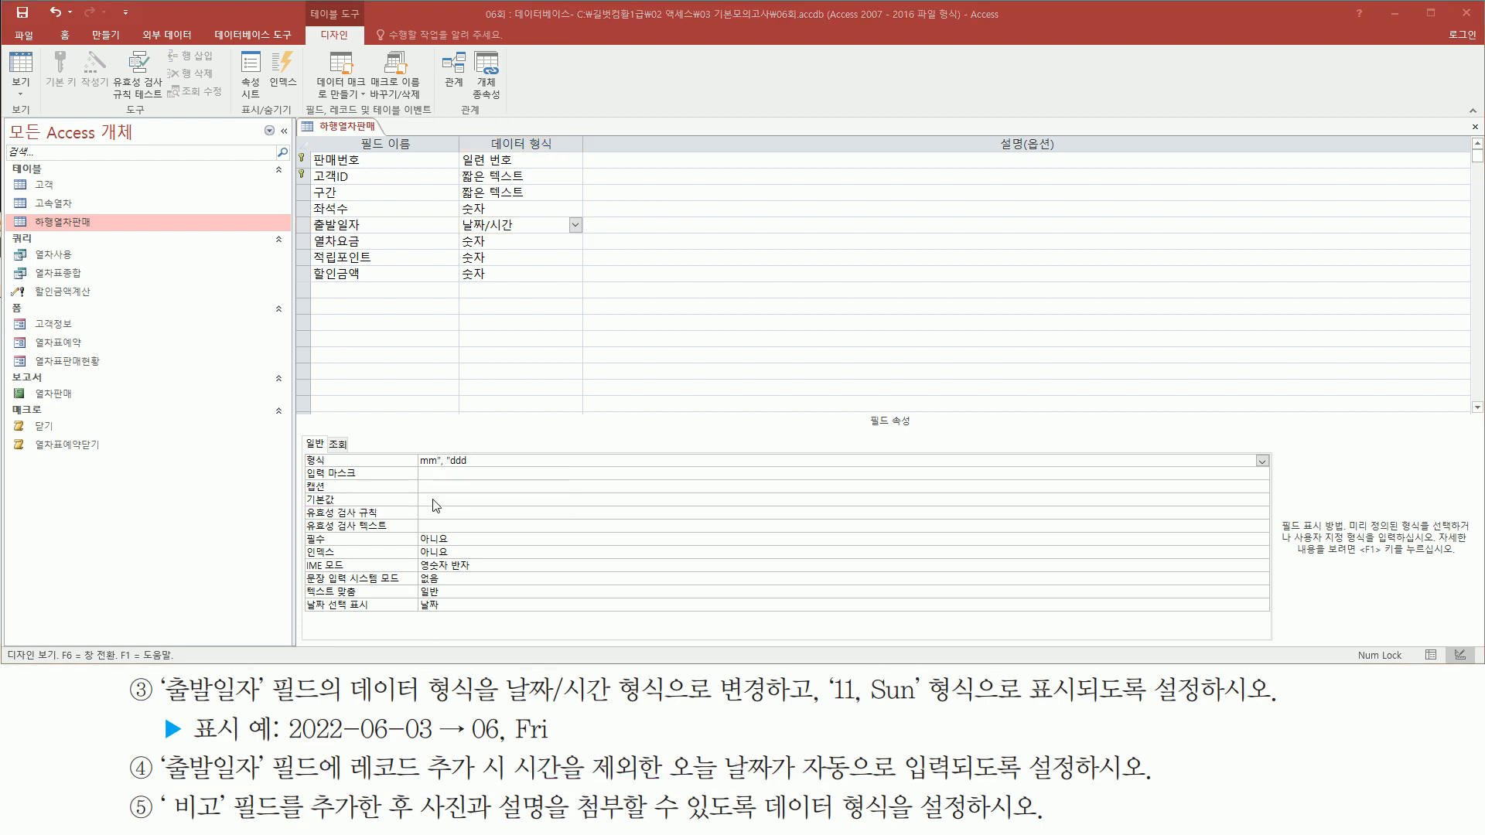
click(472, 500)
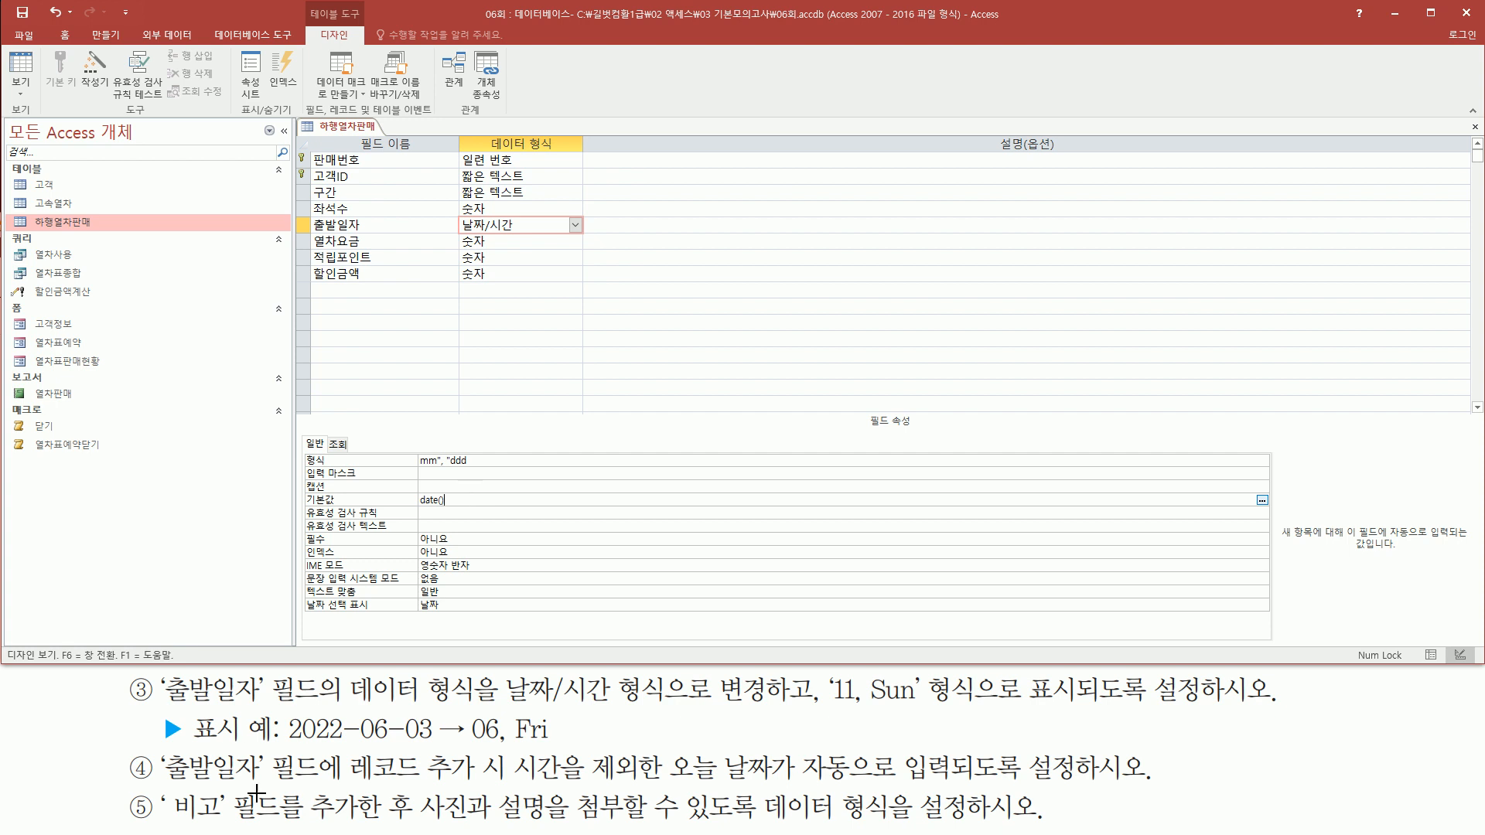
Add a new field named 비고 below 할인금액
mouse_move(159, 787)
mouse_down()
mouse_move(225, 821)
mouse_move(300, 827)
mouse_up()
drag(317, 819, 402, 819)
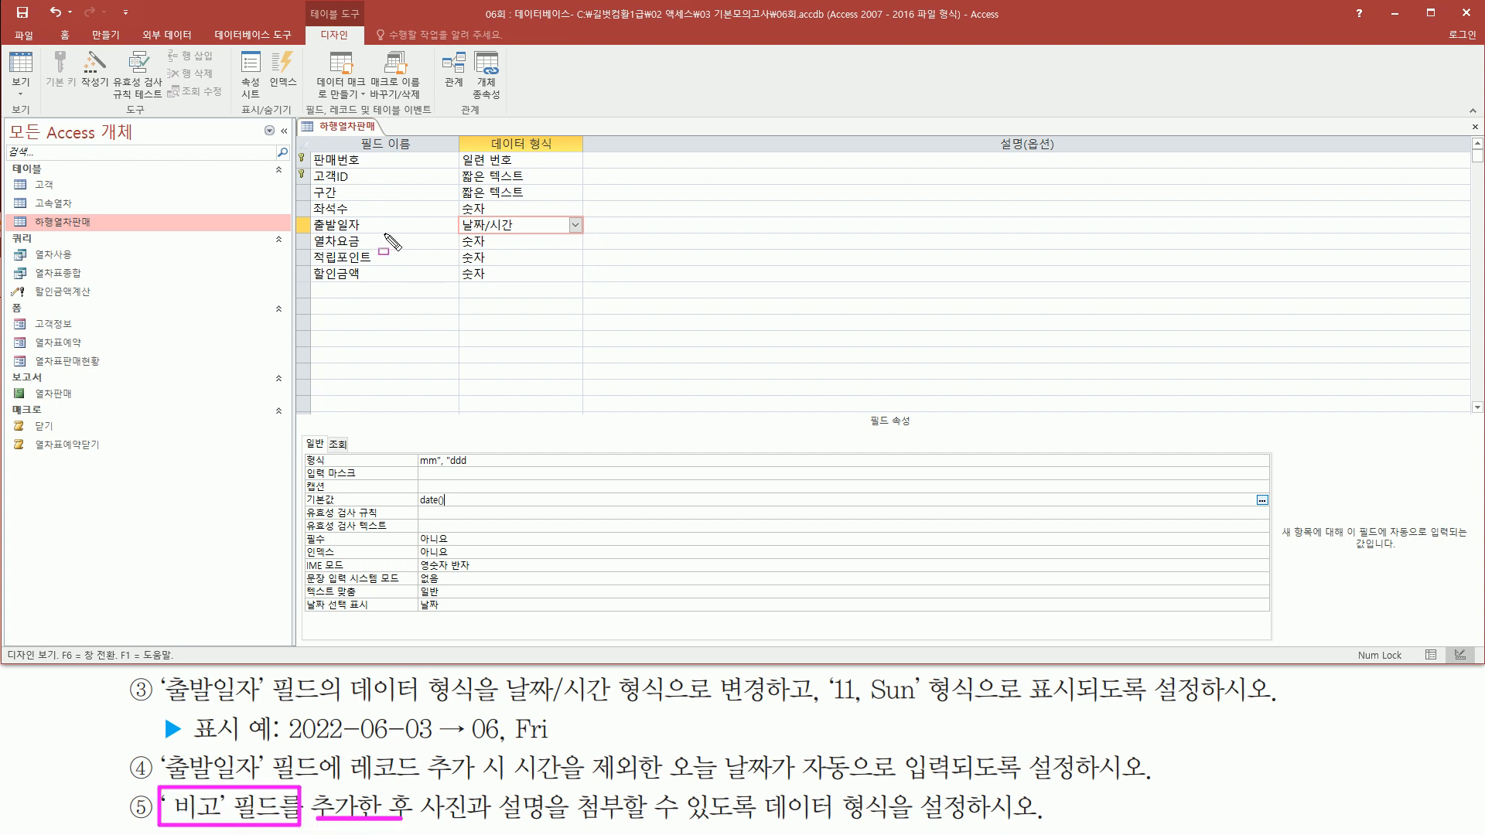
mouse_move(305, 150)
mouse_down()
mouse_move(345, 269)
mouse_move(424, 301)
mouse_move(426, 284)
mouse_up()
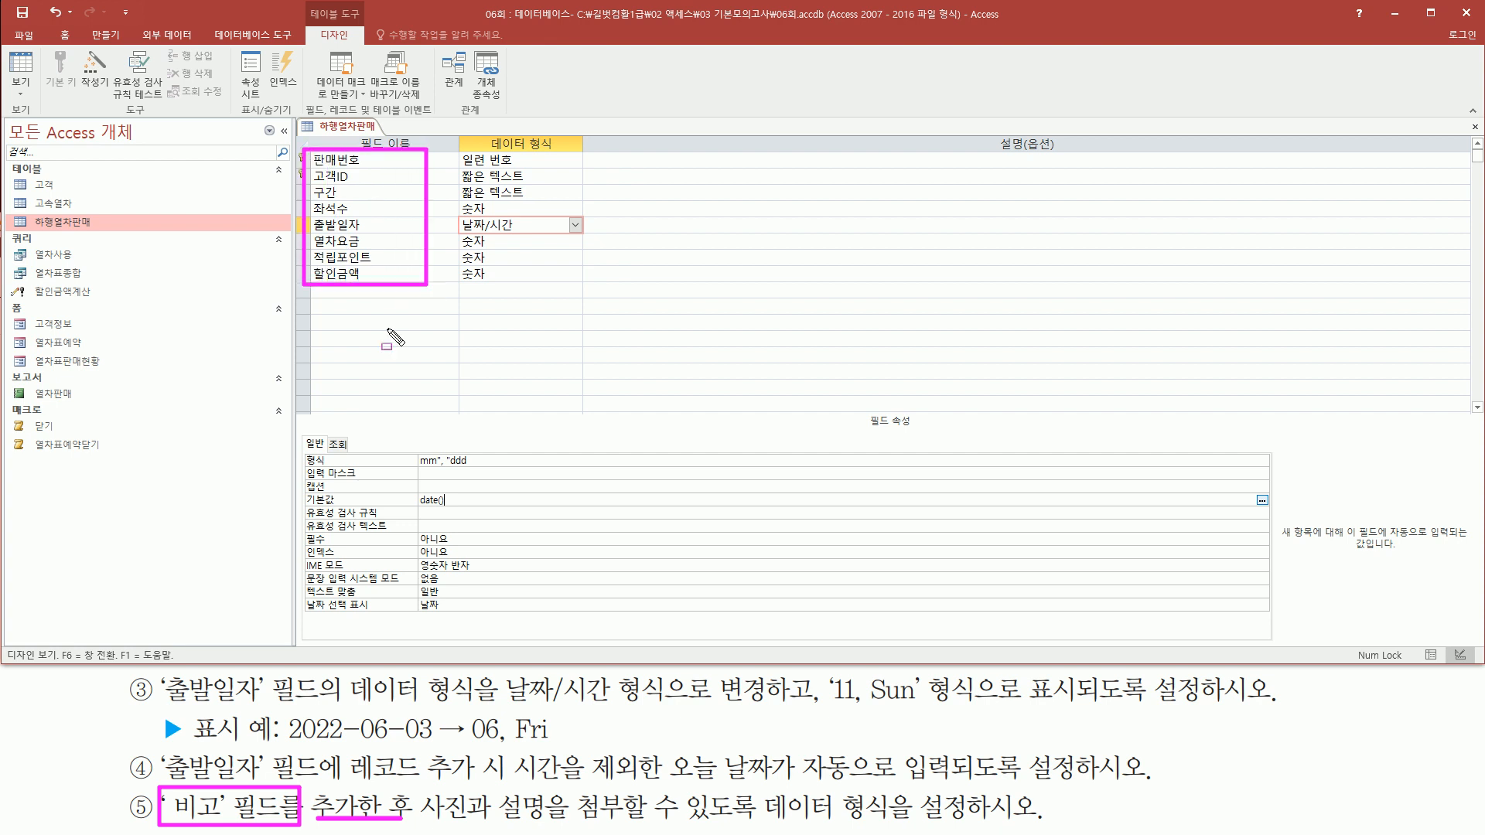
mouse_move(425, 798)
mouse_down()
mouse_move(438, 822)
mouse_move(720, 826)
mouse_move(665, 825)
mouse_up()
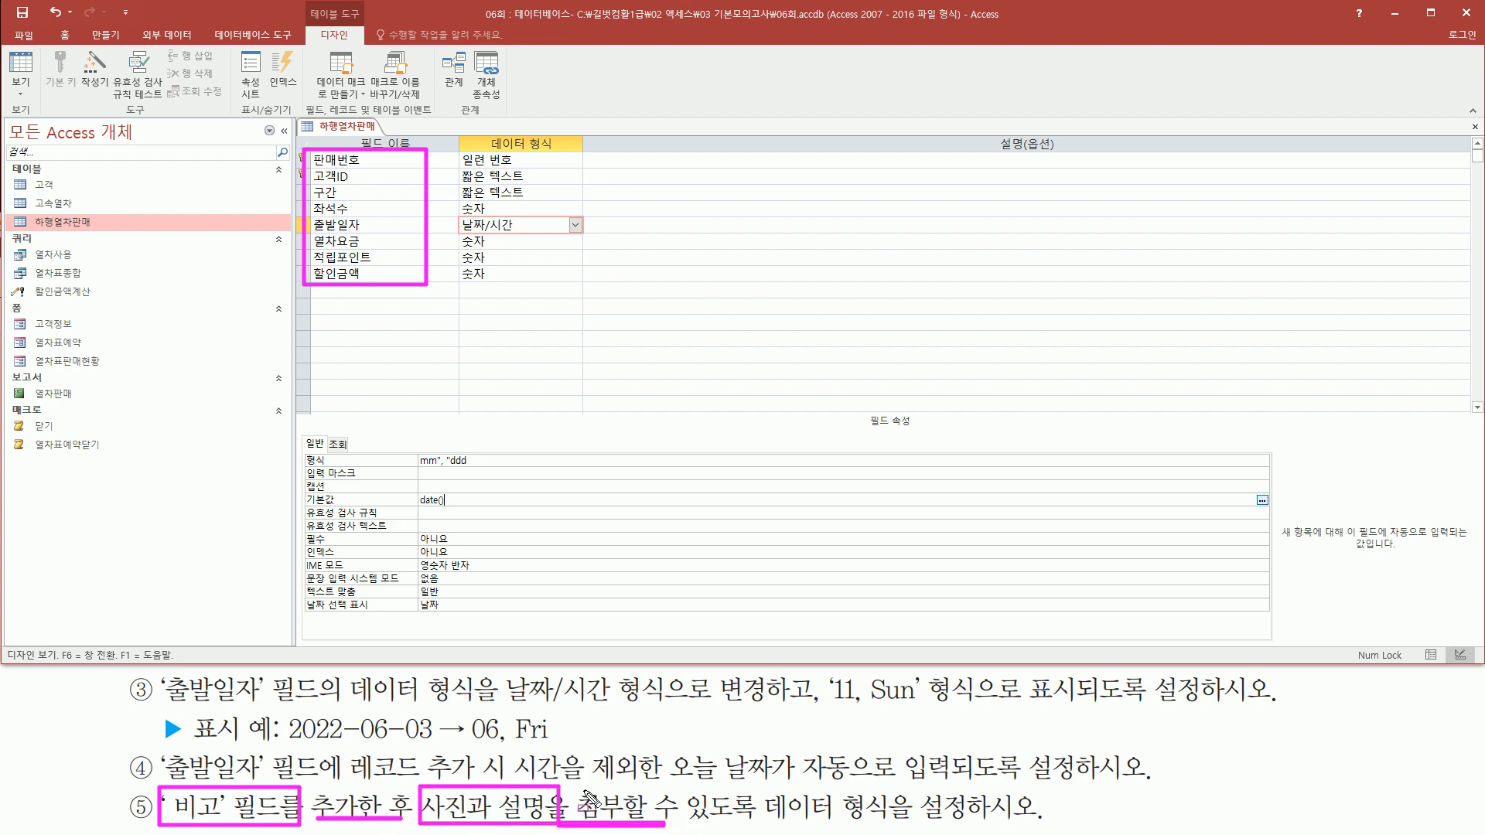
drag(764, 821, 994, 821)
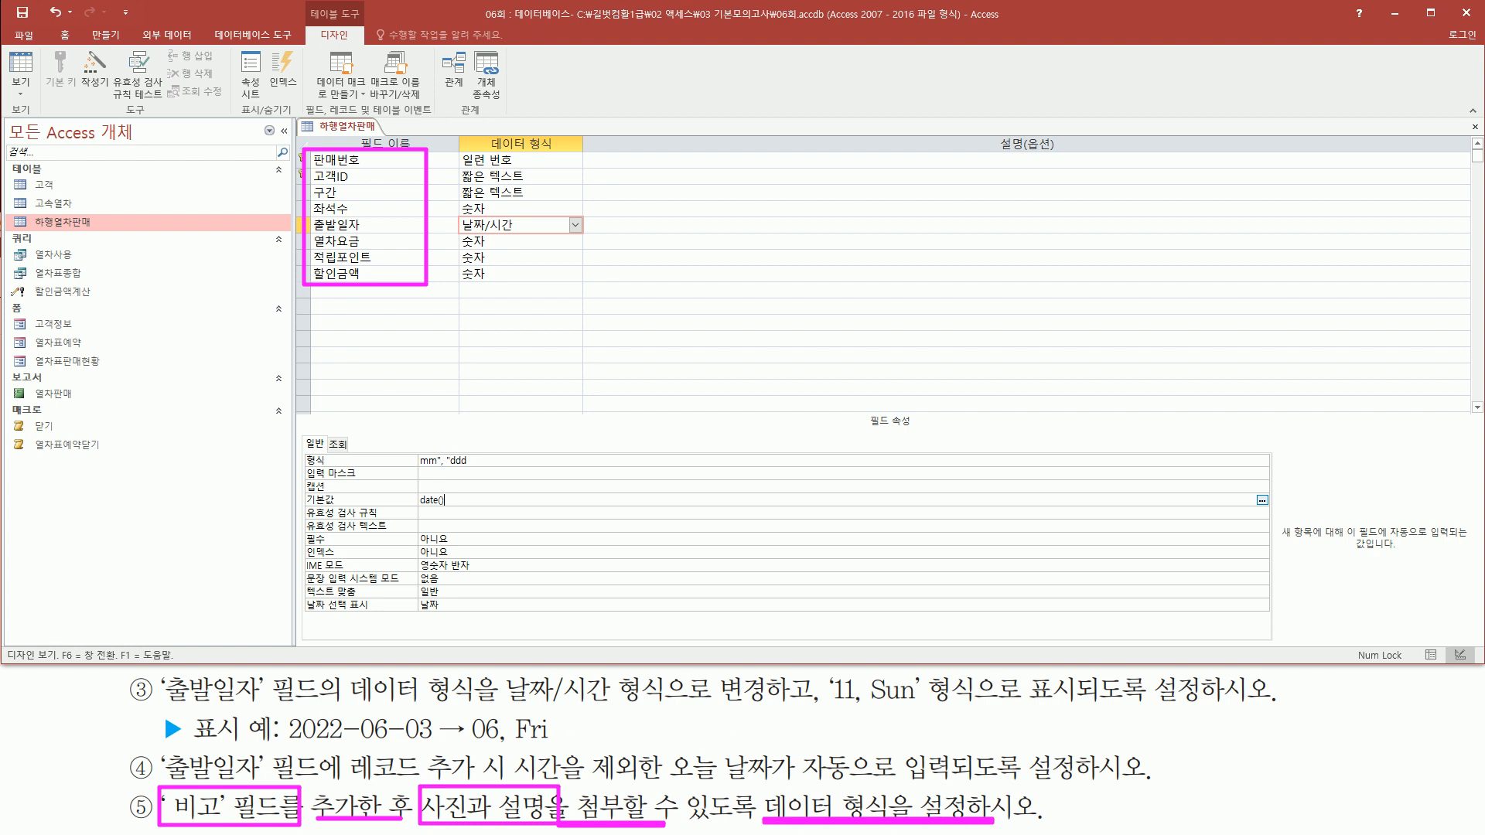
click(387, 287)
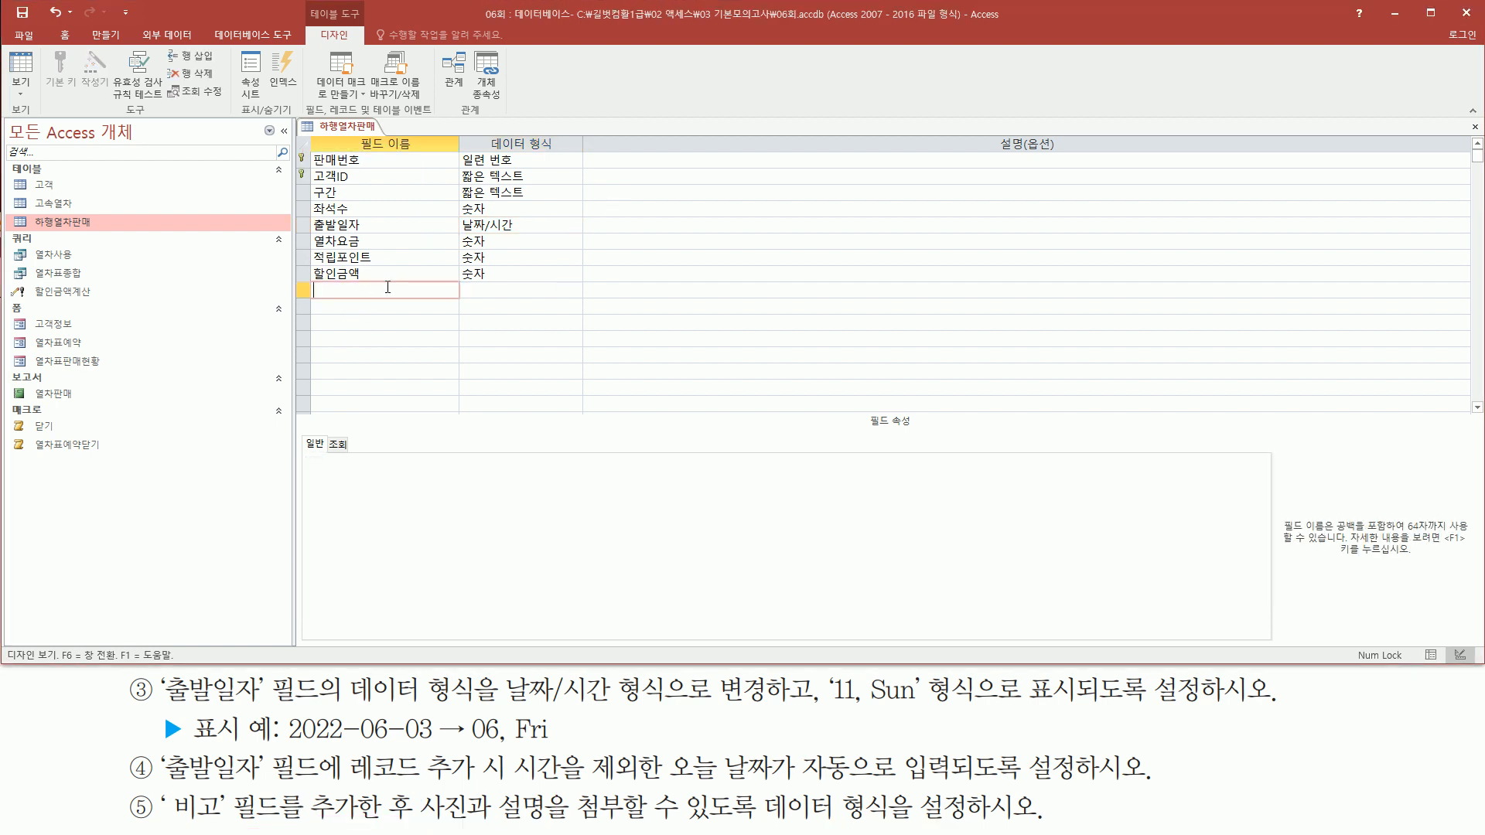
text(비고)
Set the 비고 field's data type to 첨부 파일 (Attachment)
click(485, 289)
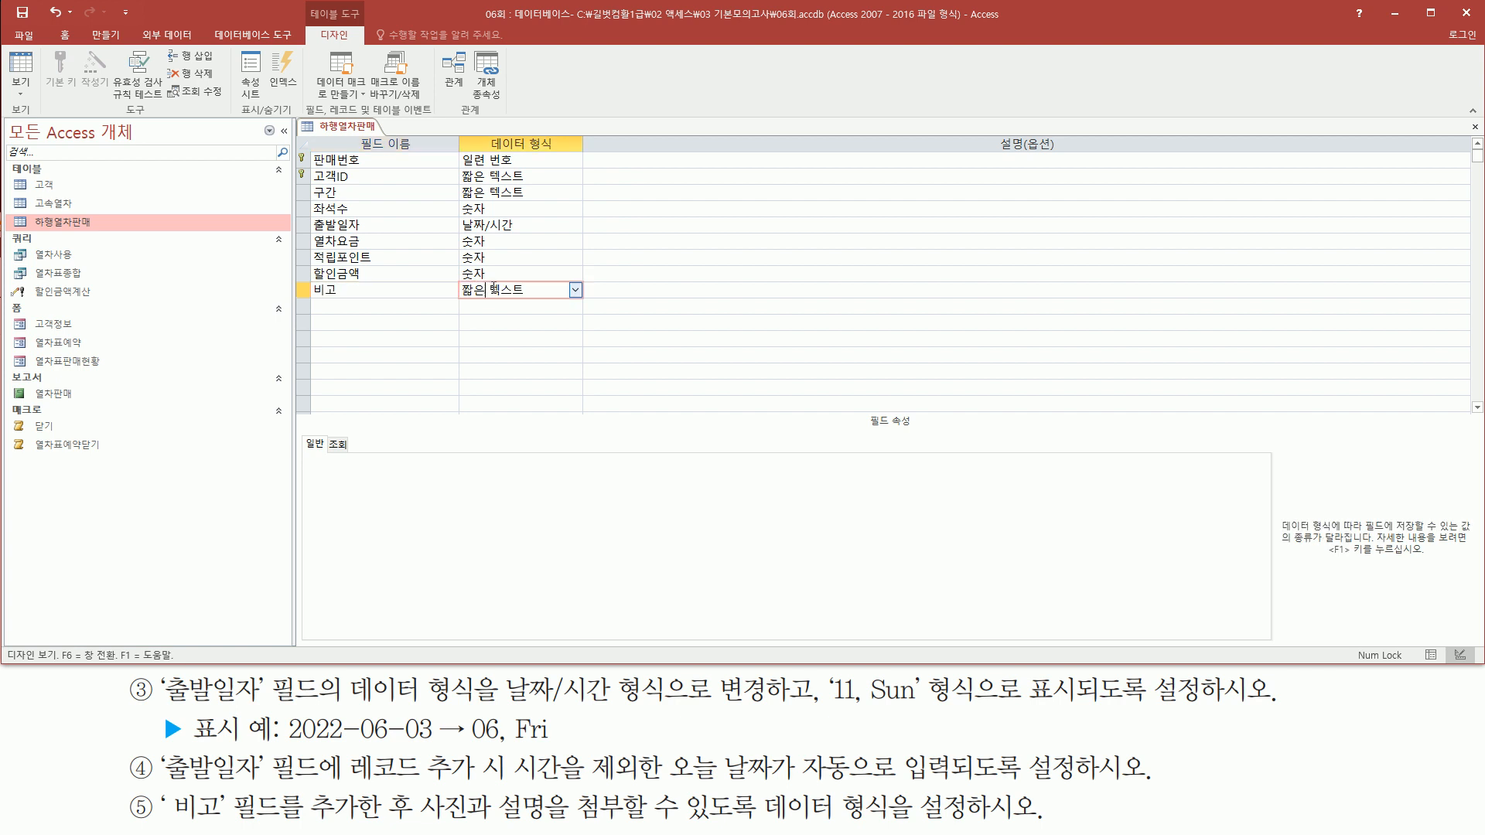
key(ctrl+2)
drag(456, 280, 537, 302)
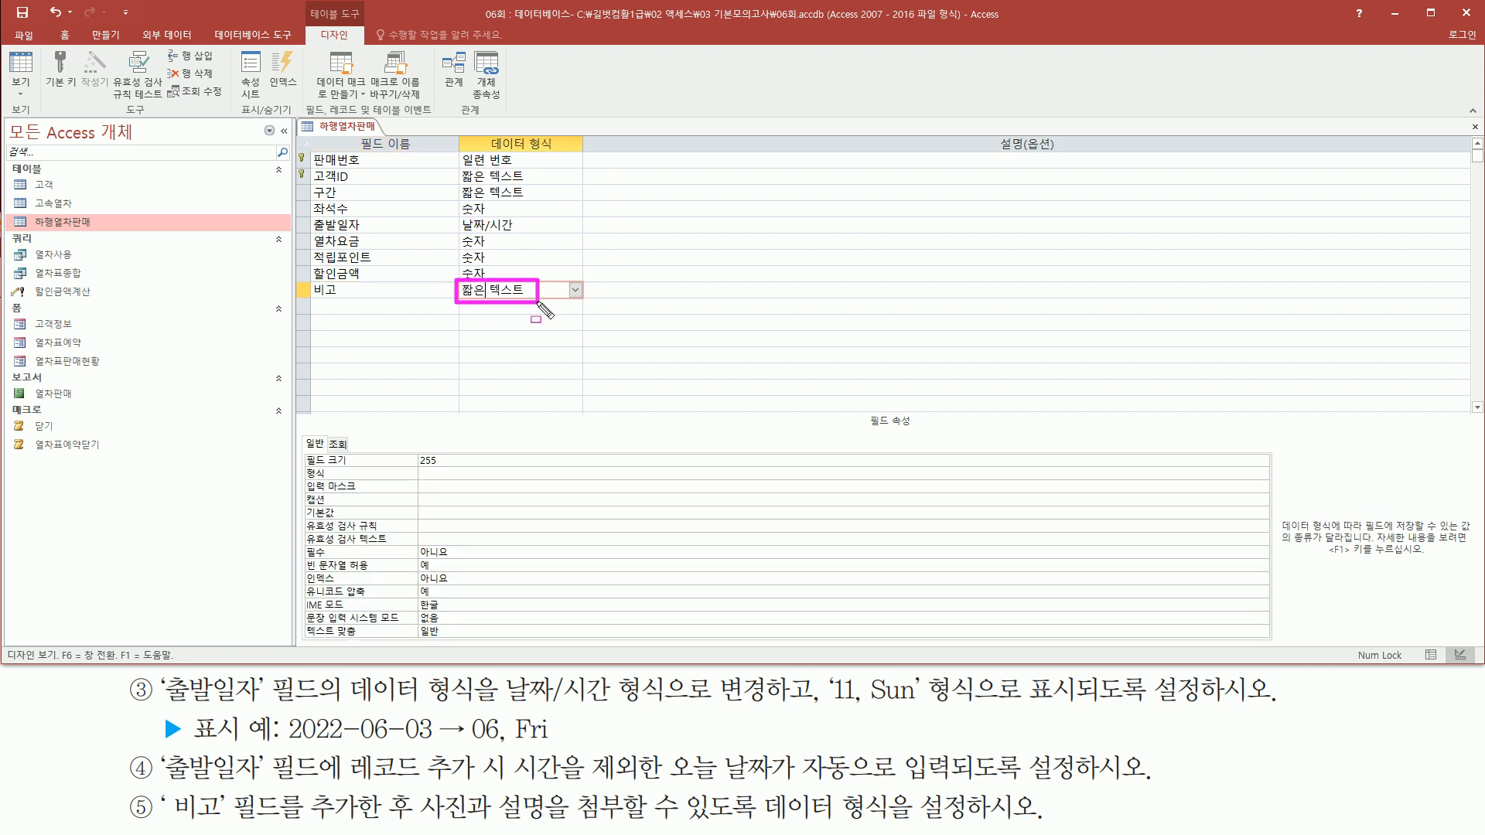
mouse_move(417, 781)
mouse_down()
mouse_move(439, 824)
mouse_move(623, 823)
mouse_up()
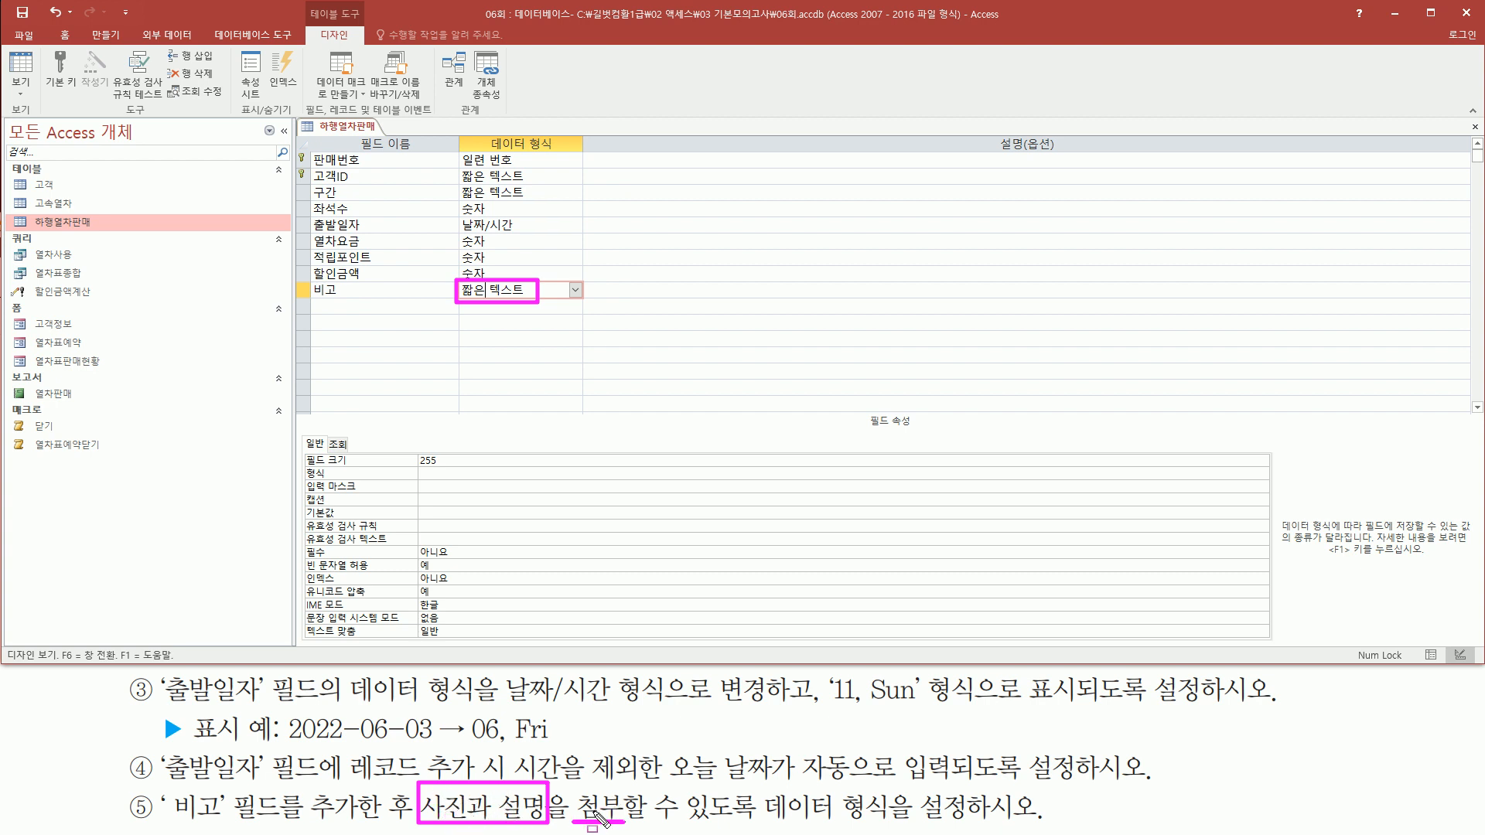
key(Escape)
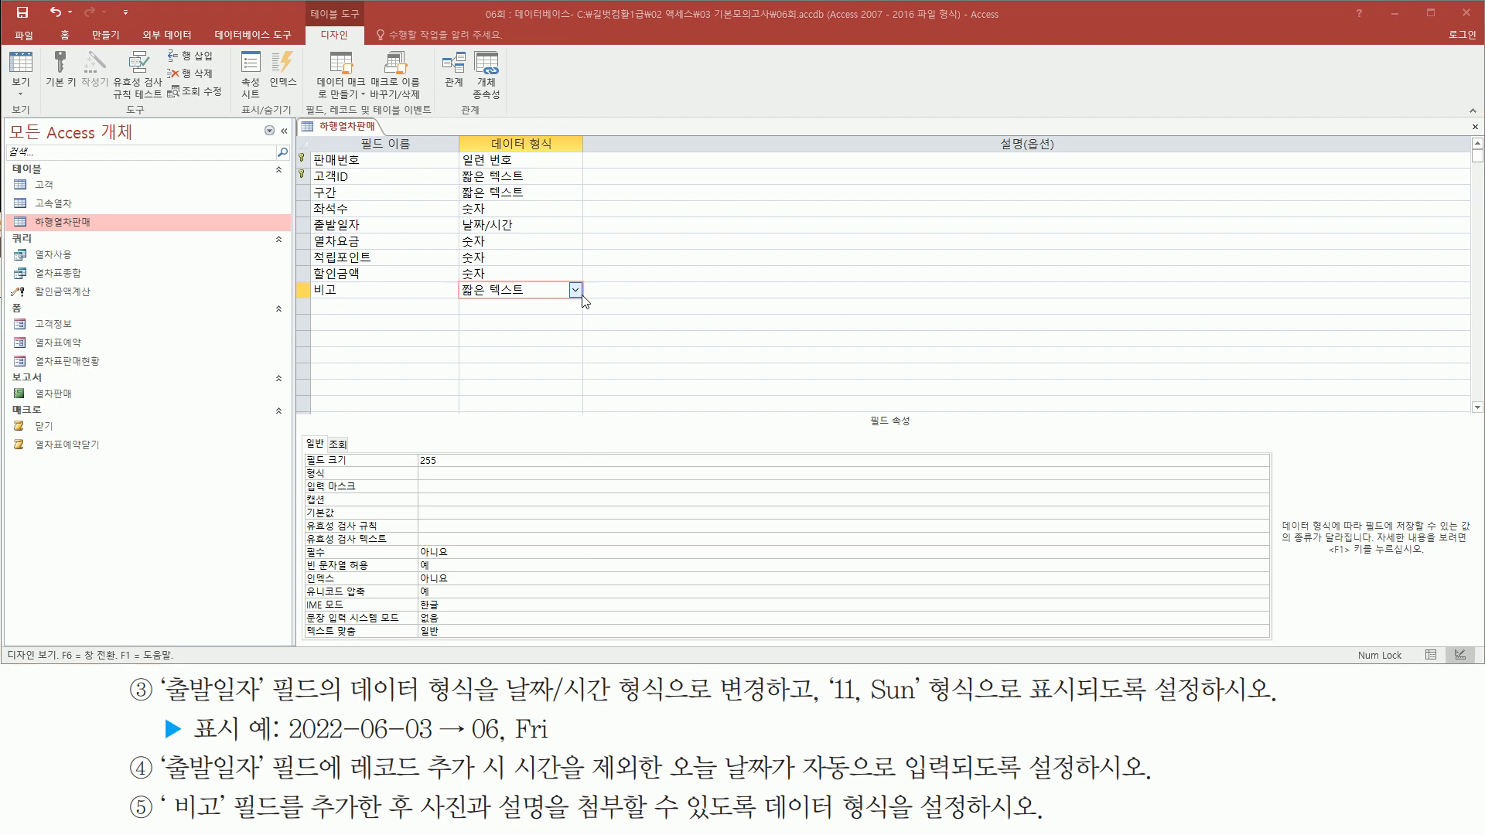
click(576, 291)
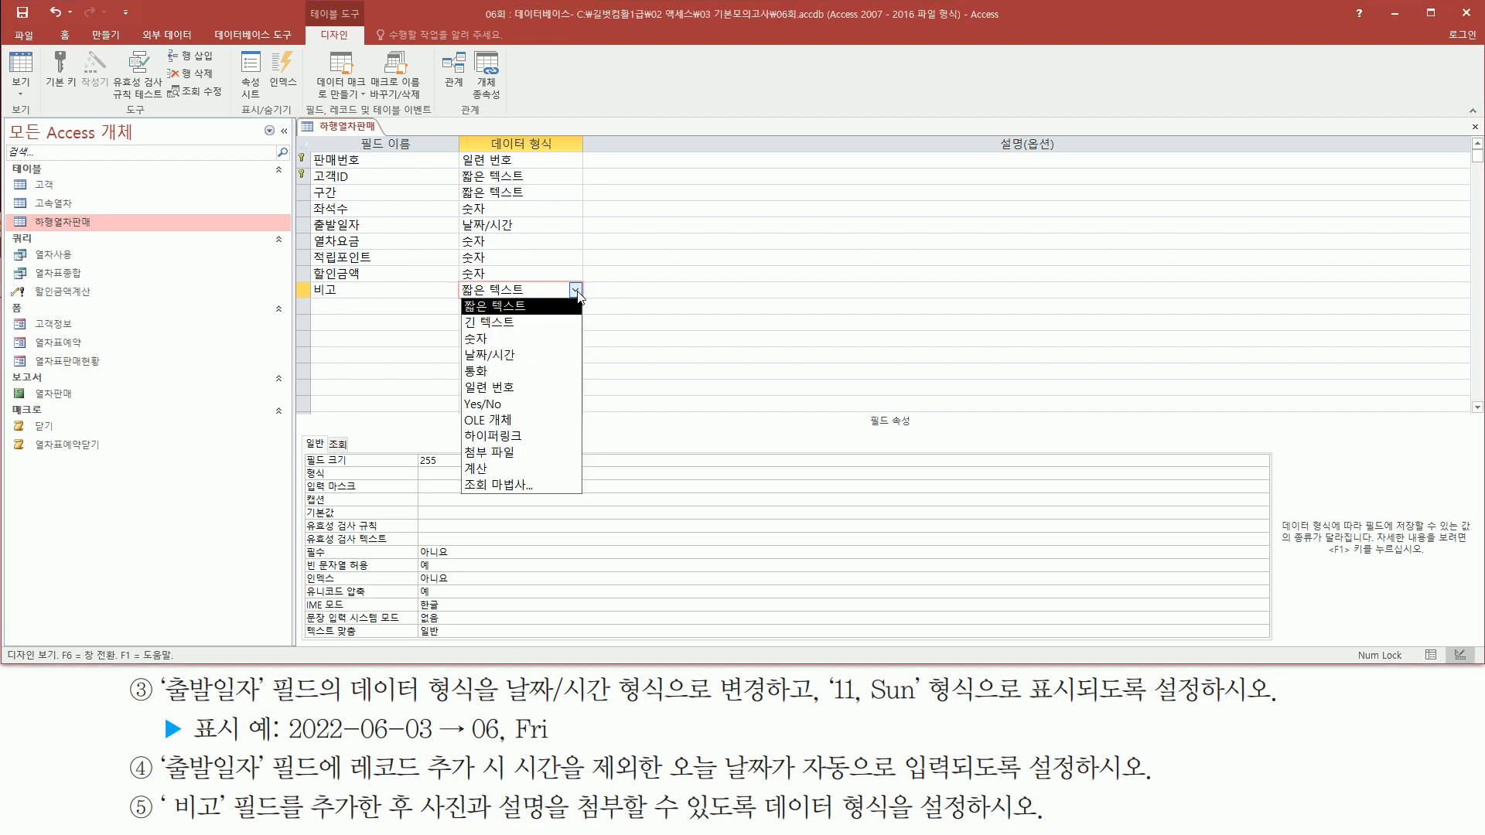
click(508, 454)
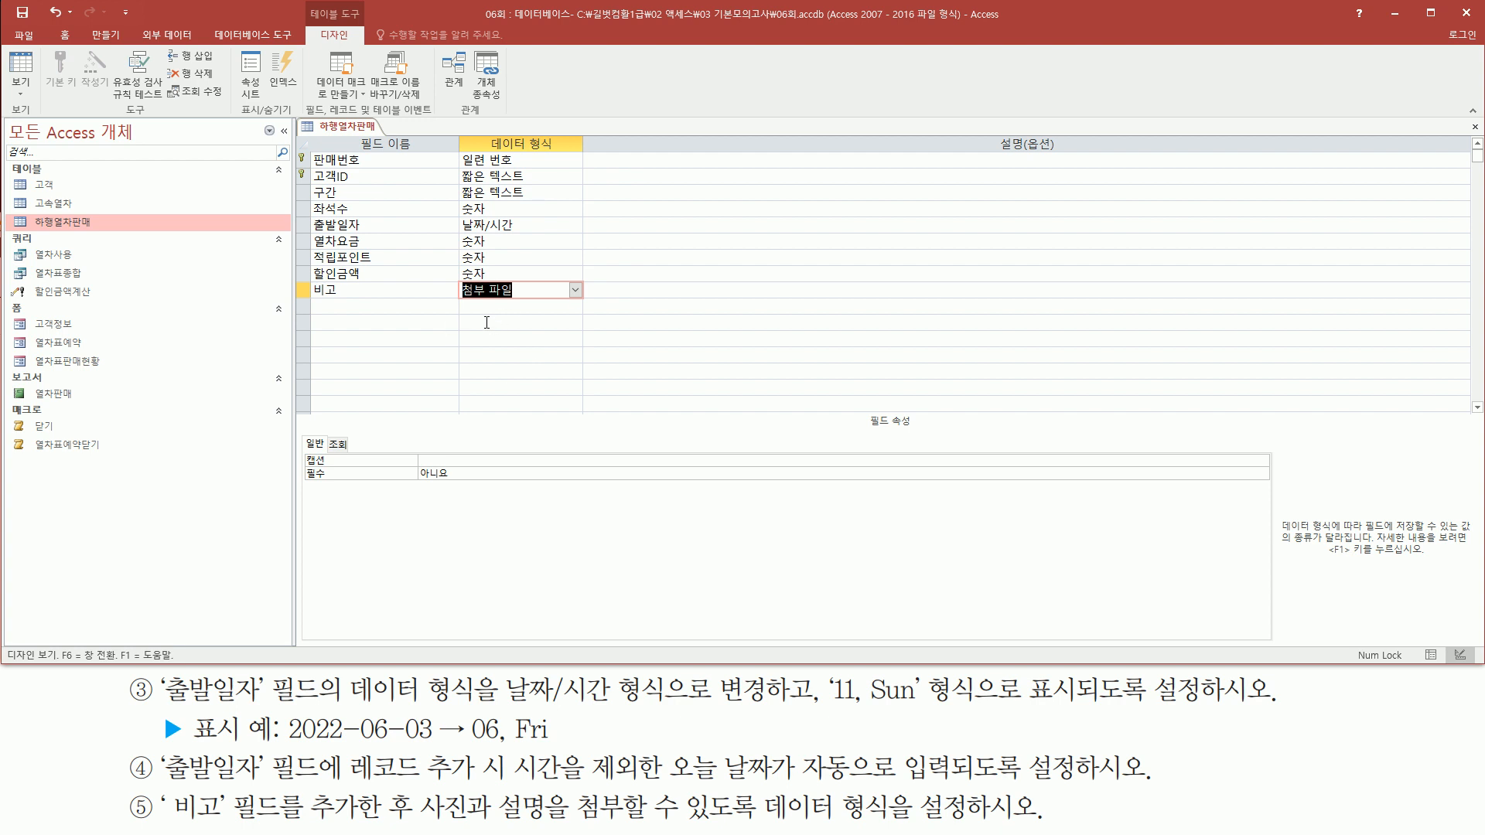
Switch the 하행열차판매 table to Datasheet View, saving the design changes
right_click(360, 129)
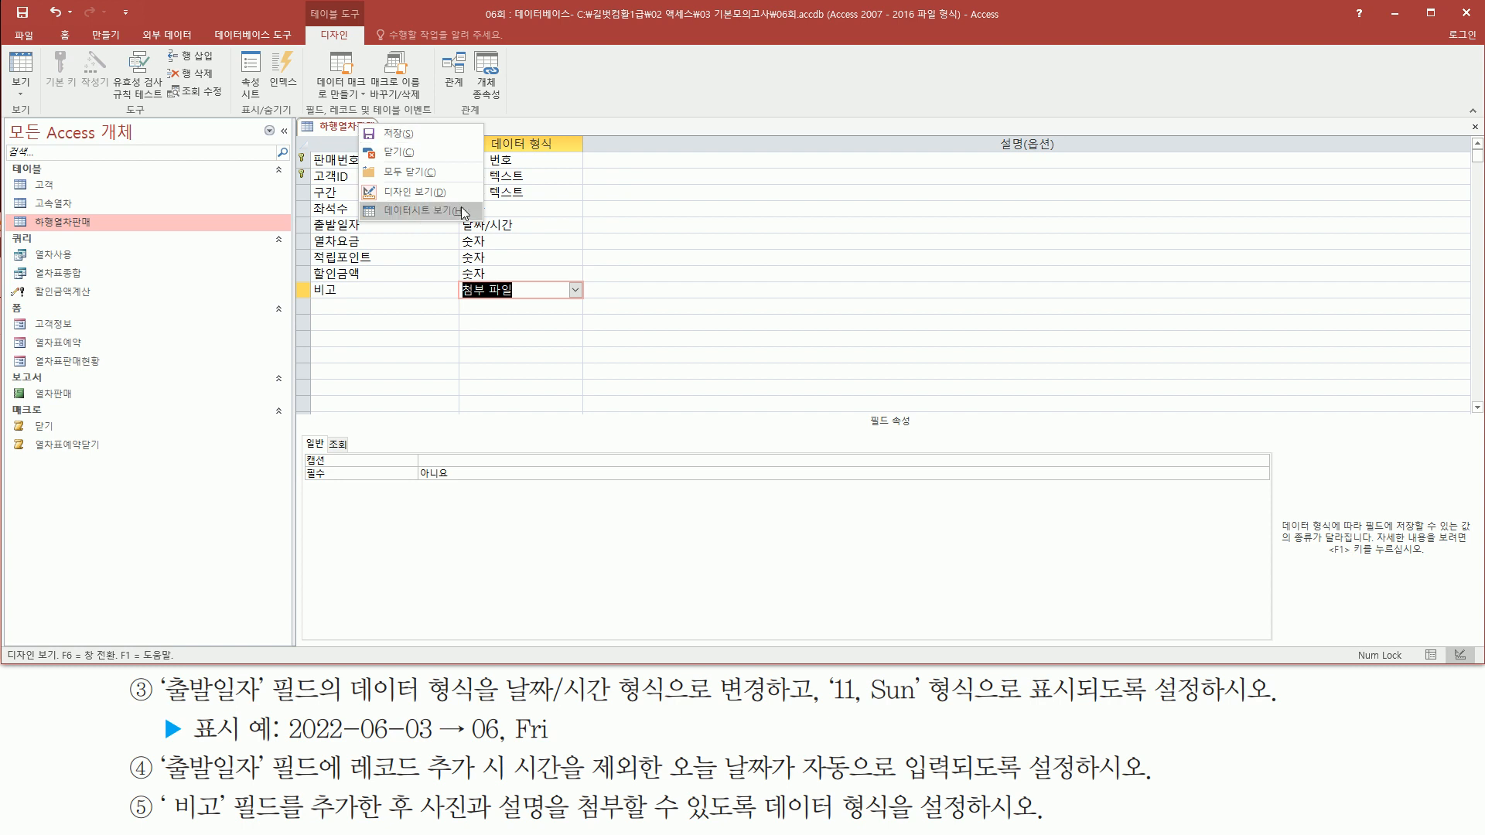
click(463, 211)
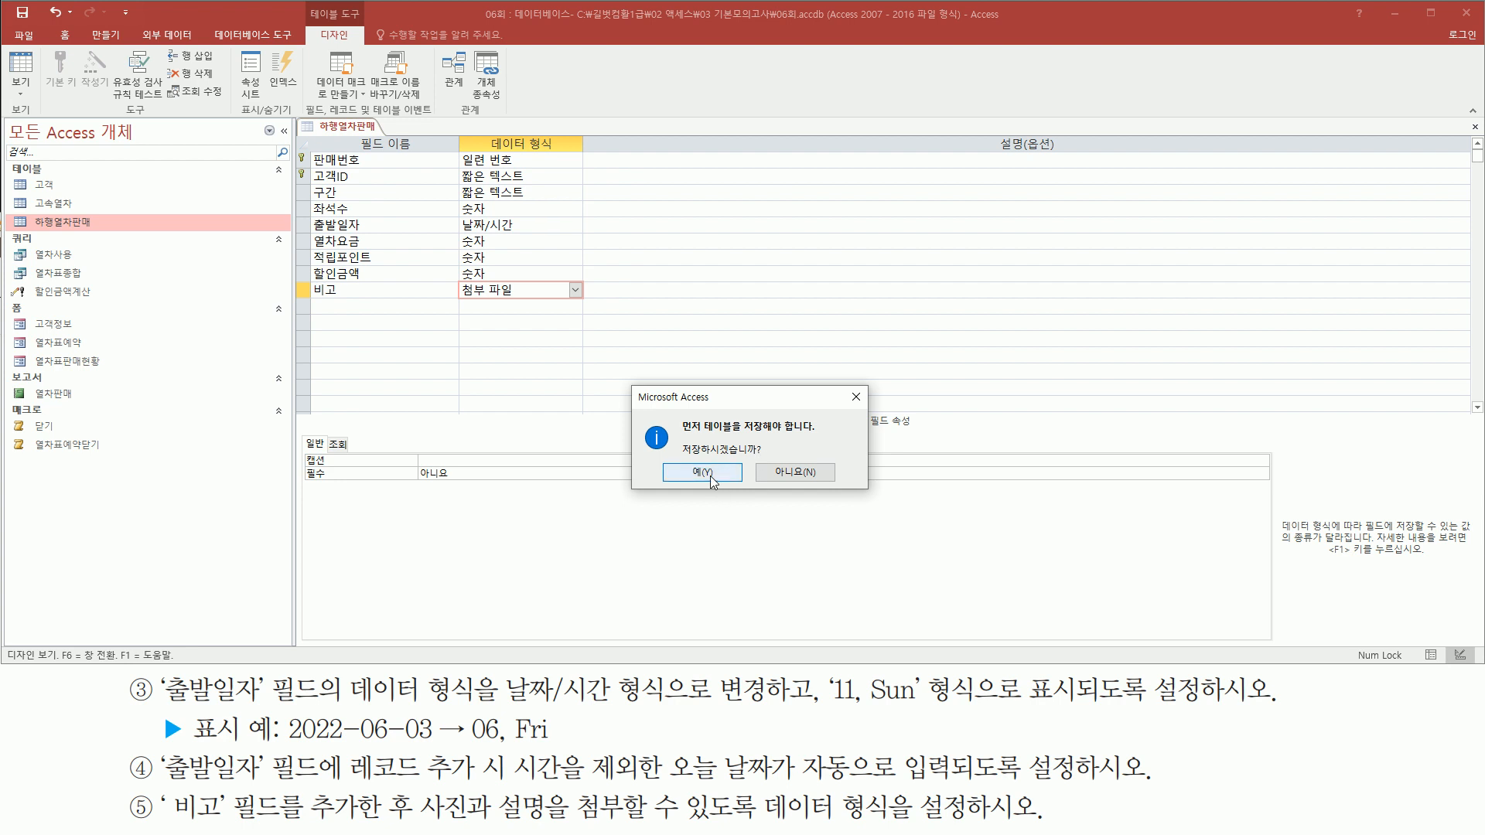
drag(655, 461, 744, 485)
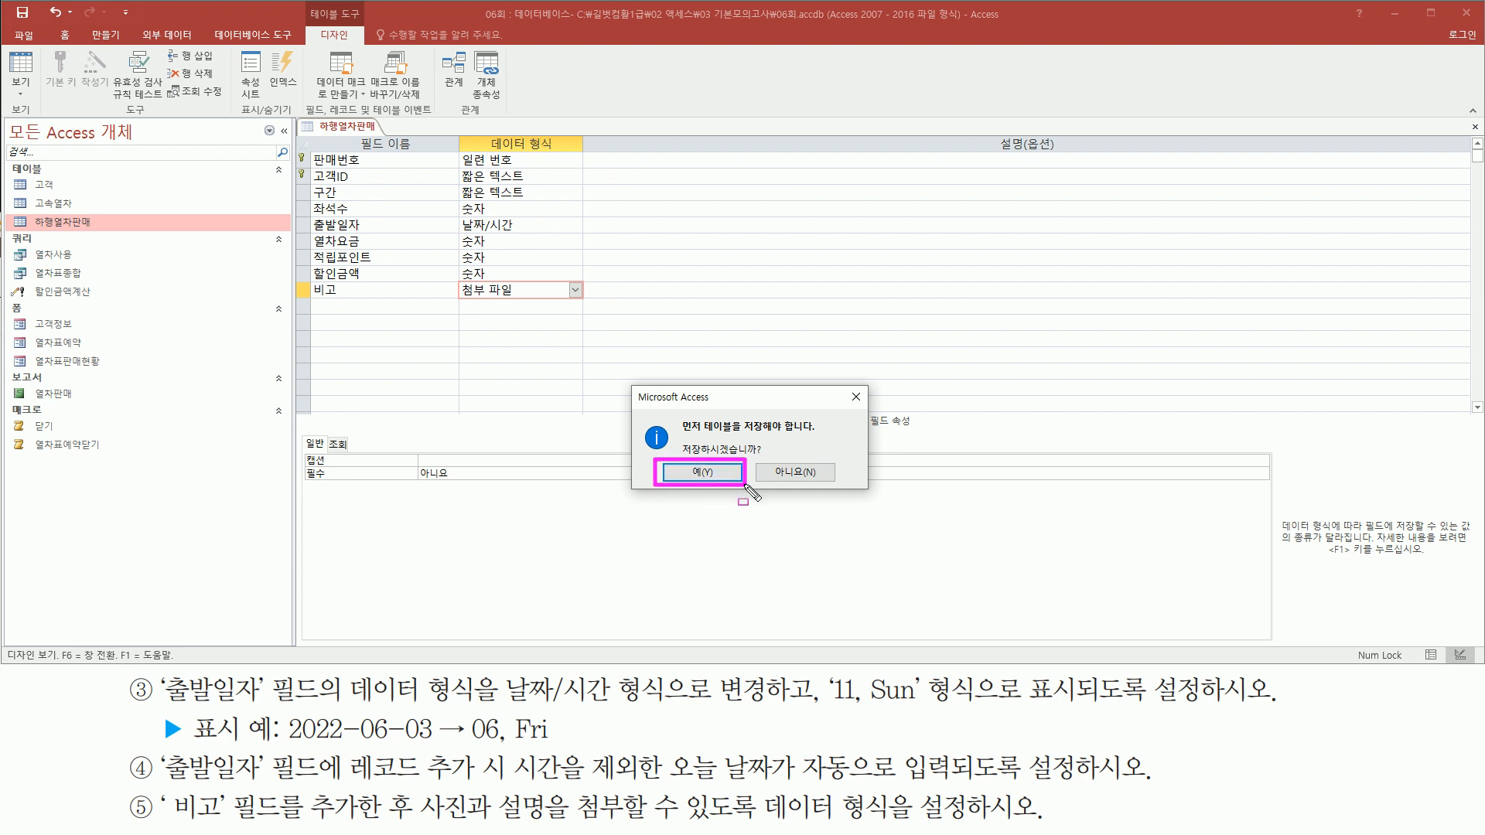
key(Escape)
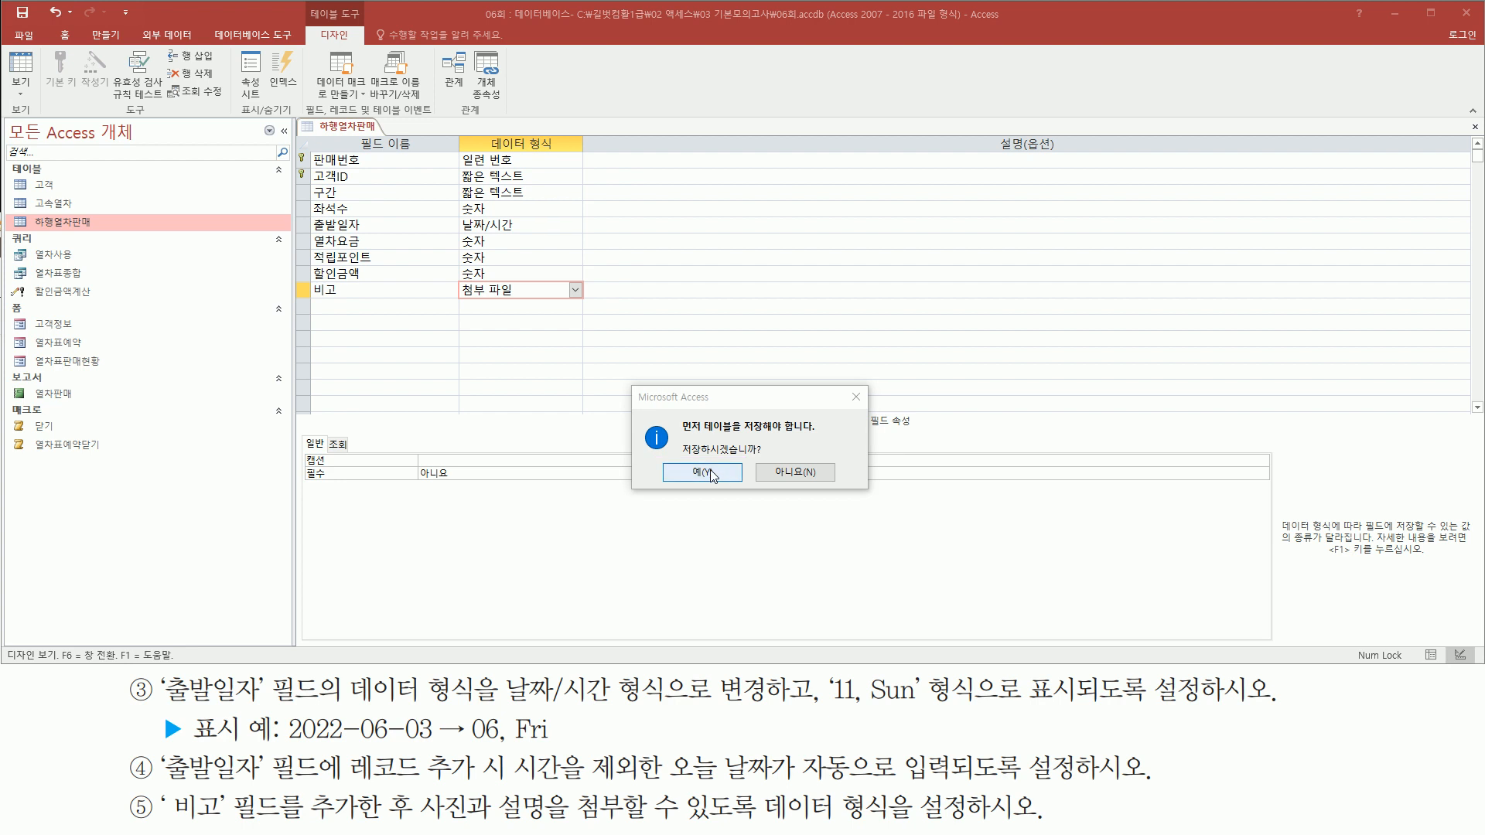
click(702, 473)
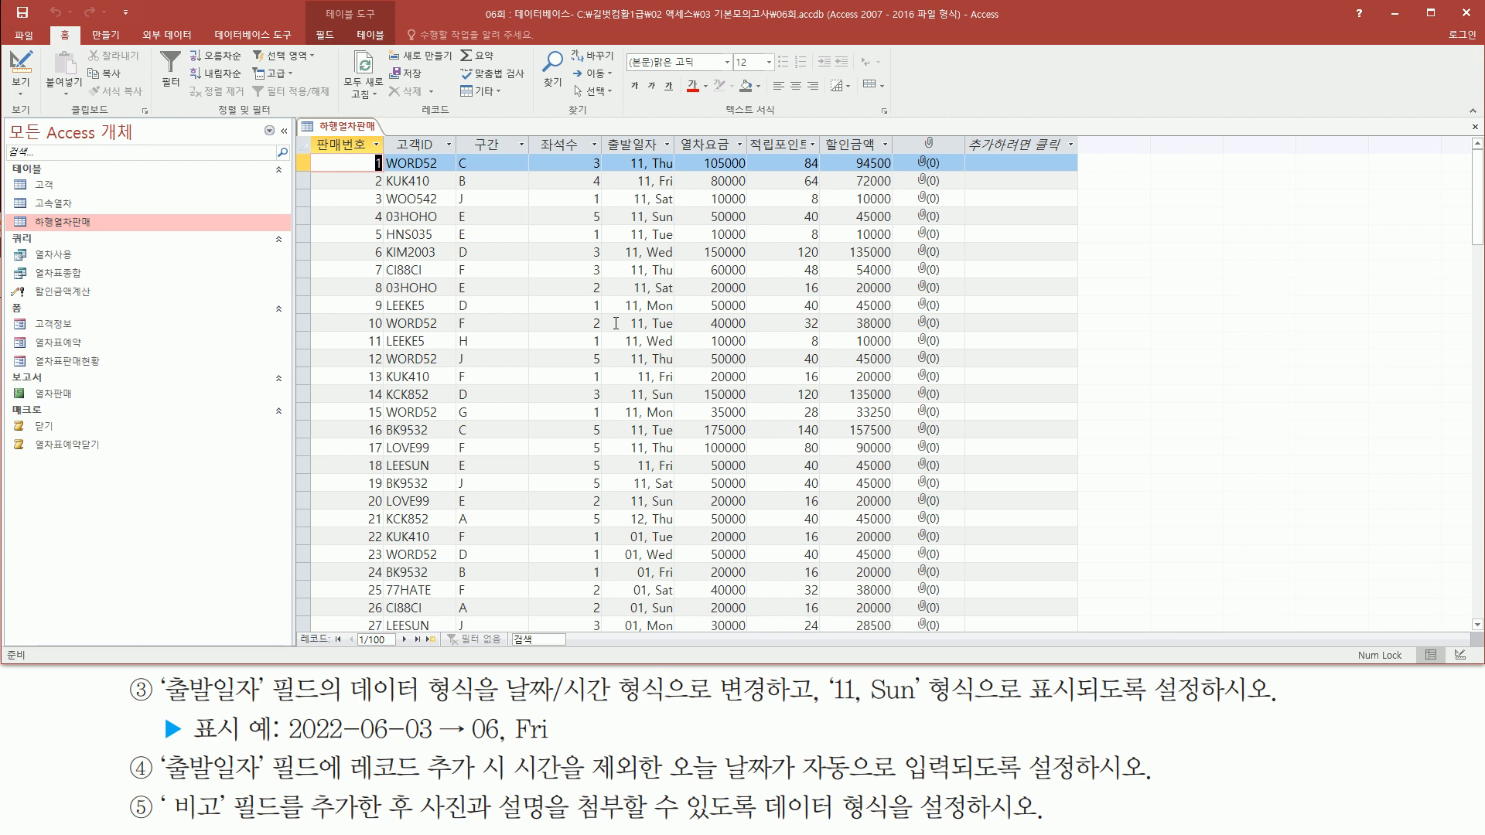
Test the 좌석수 validation rule by entering 11 in record 100, and restore the value to 1
scroll(615, 324, down, 15)
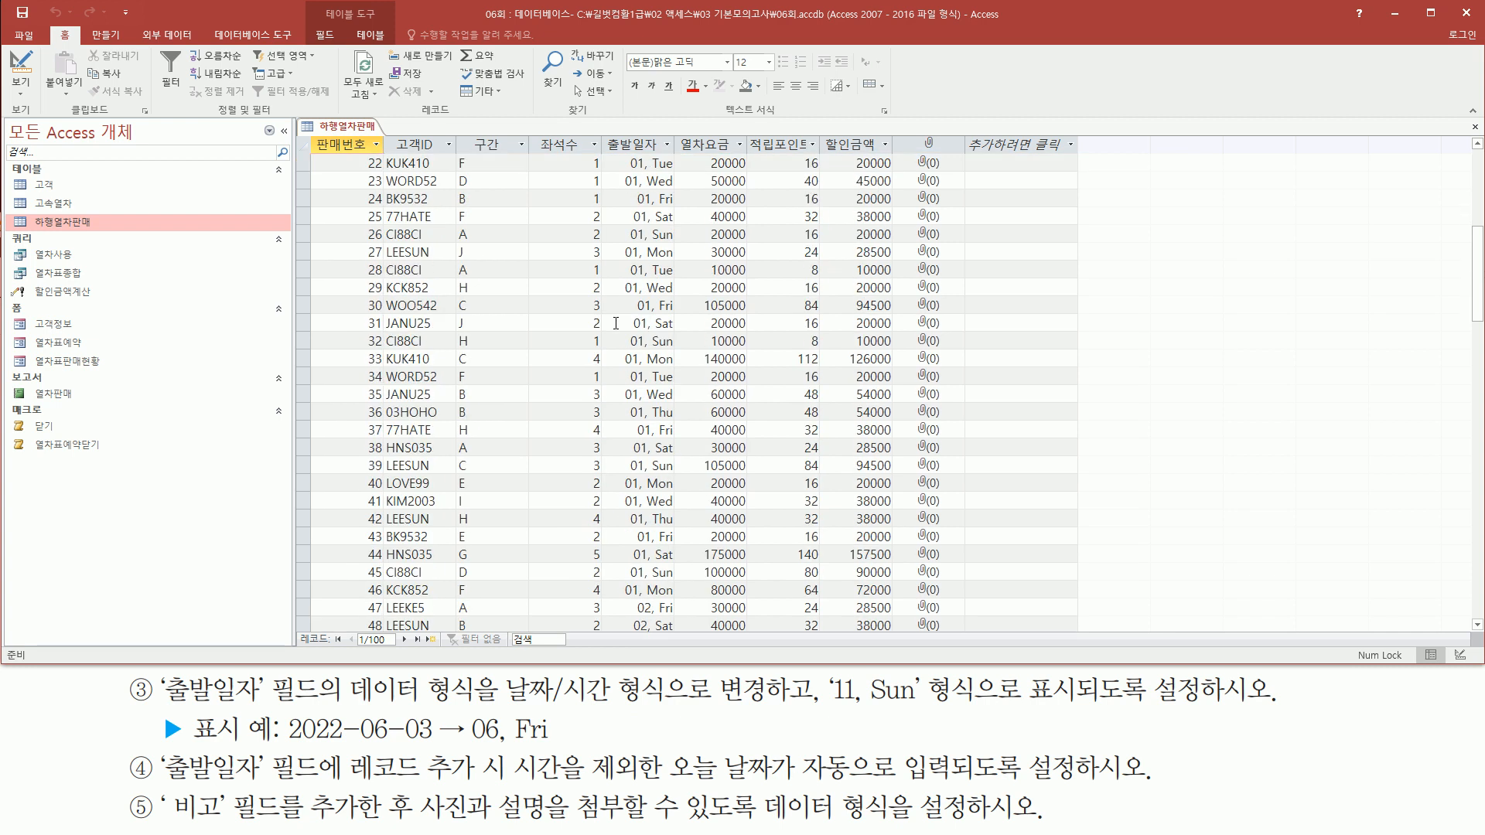
scroll(616, 324, down, 11)
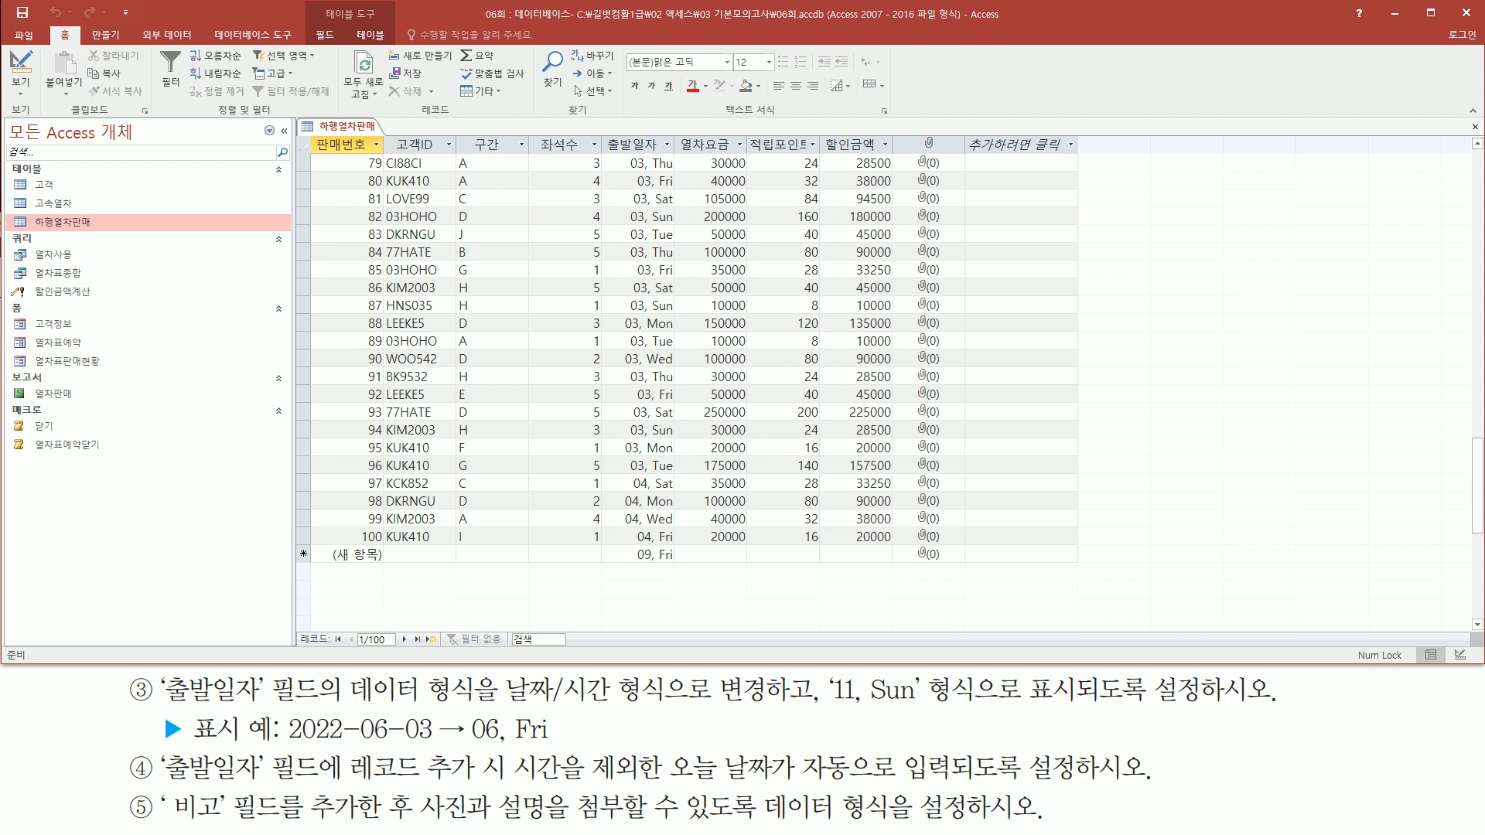
mouse_move(532, 133)
mouse_down()
mouse_move(571, 391)
mouse_move(613, 505)
mouse_move(611, 580)
mouse_up()
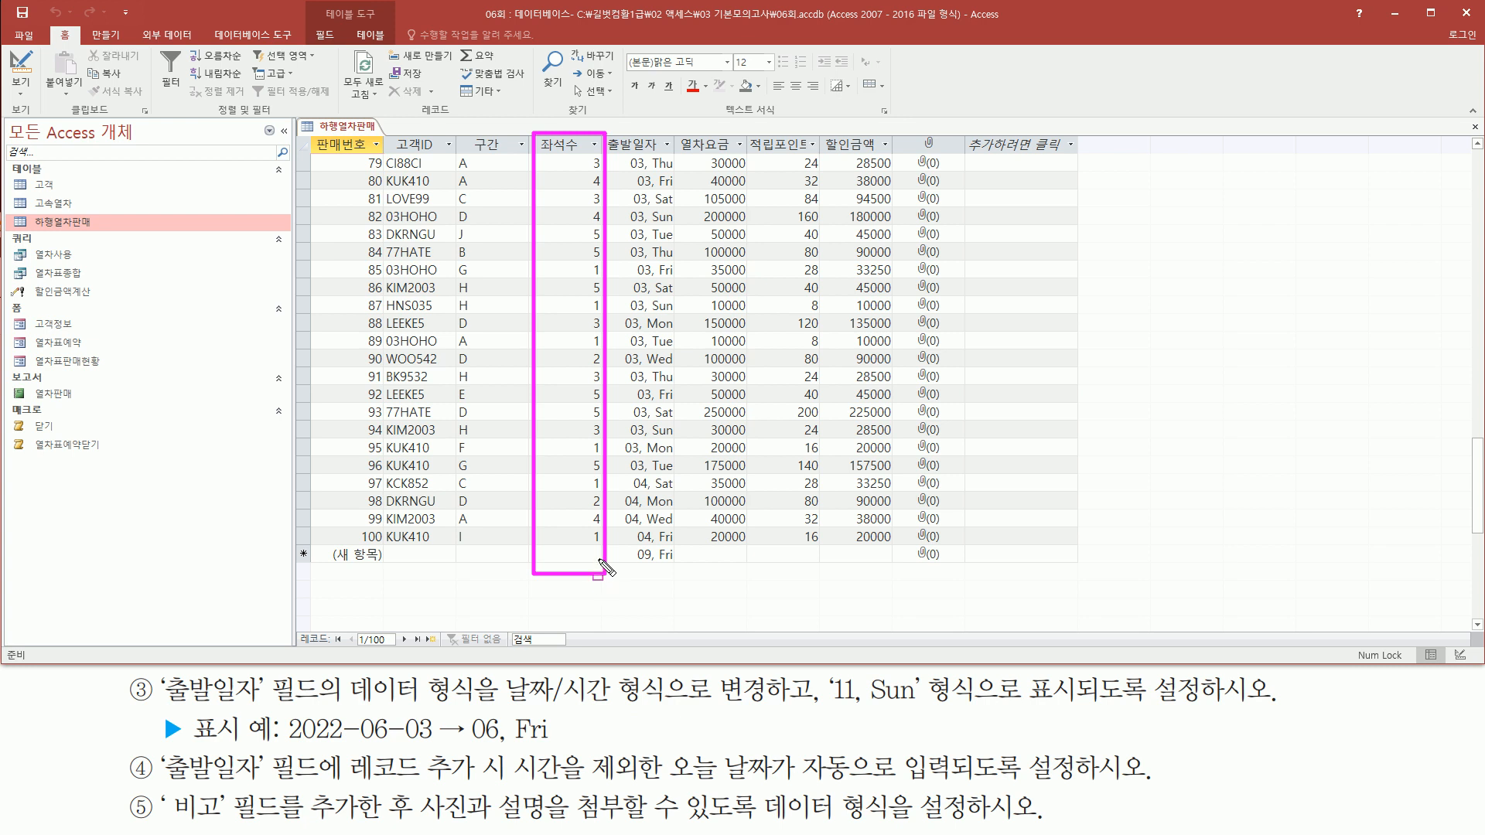
key(Escape)
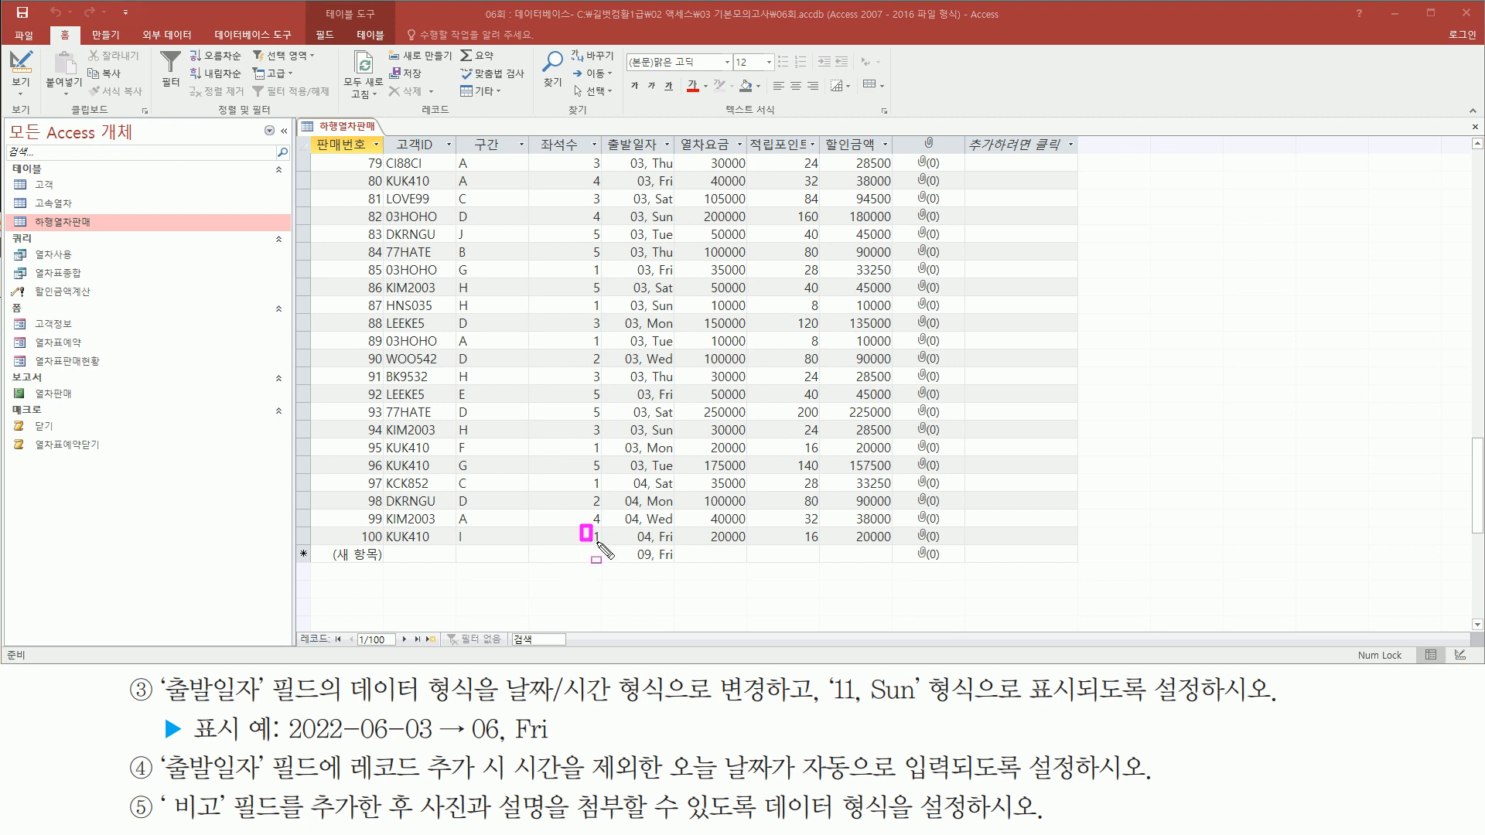
click(591, 537)
key(Delete)
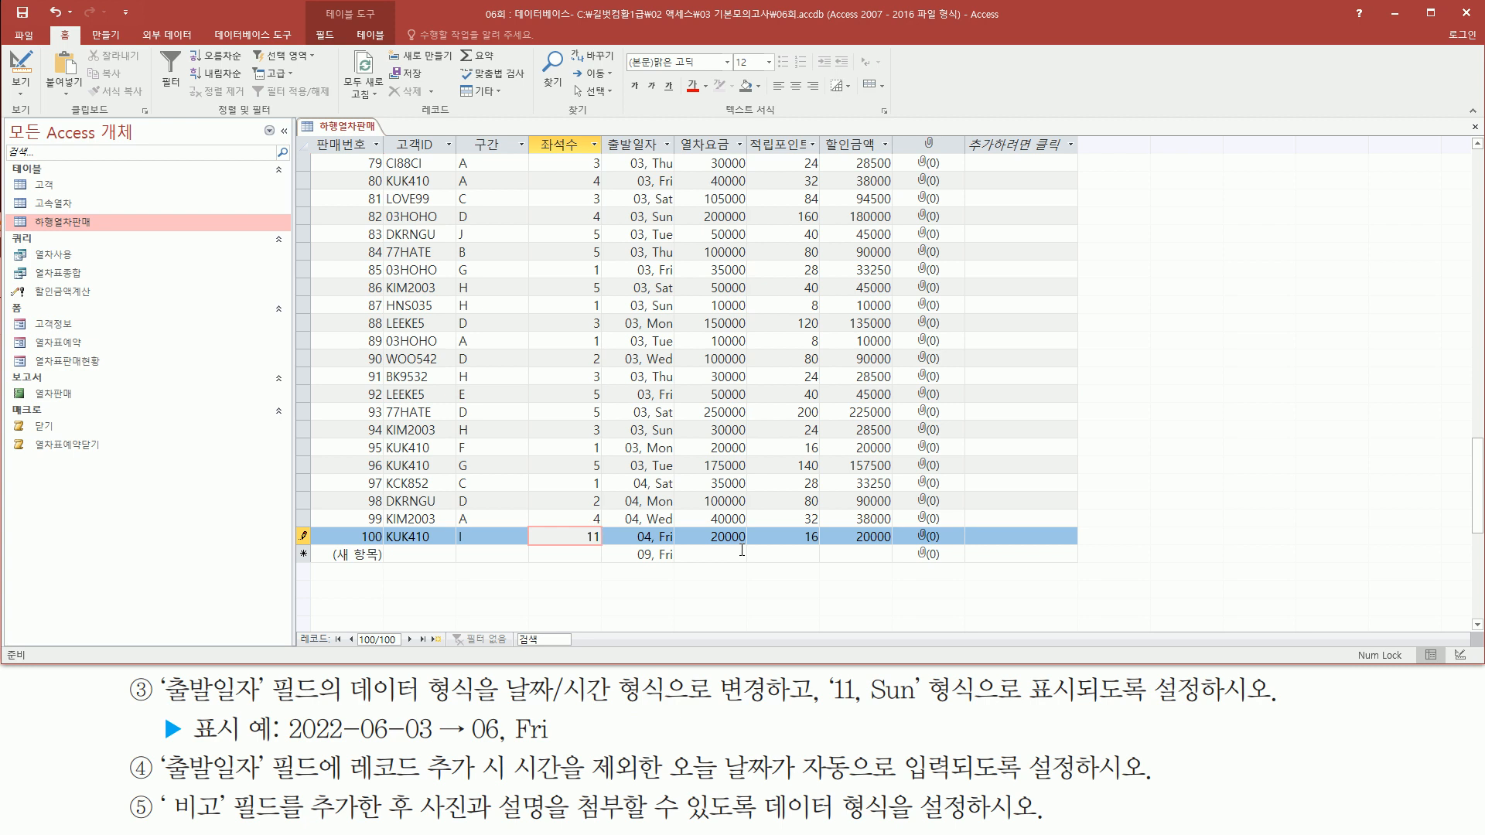
click(741, 552)
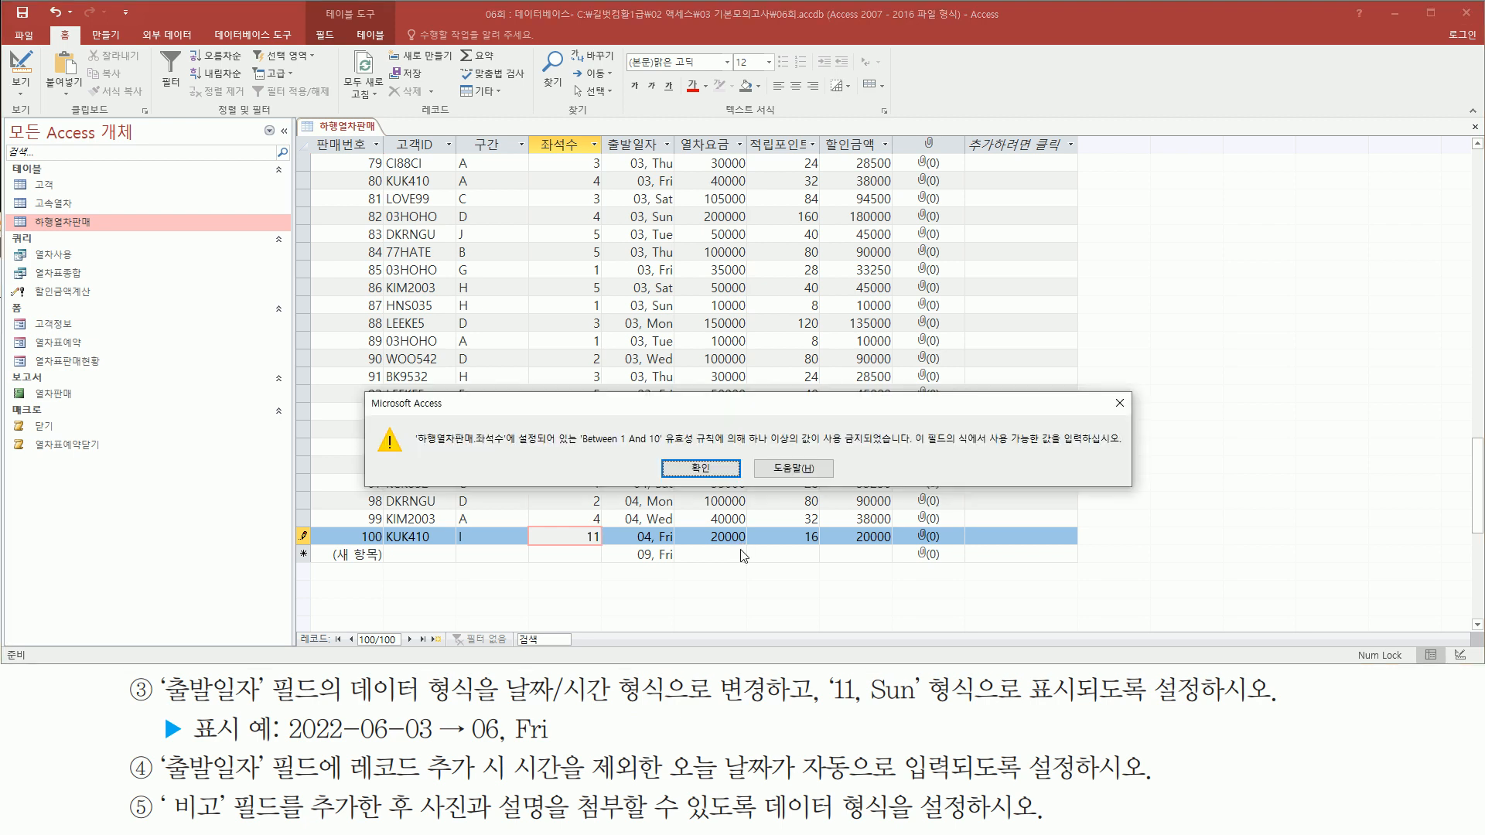
drag(578, 452, 667, 450)
click(718, 472)
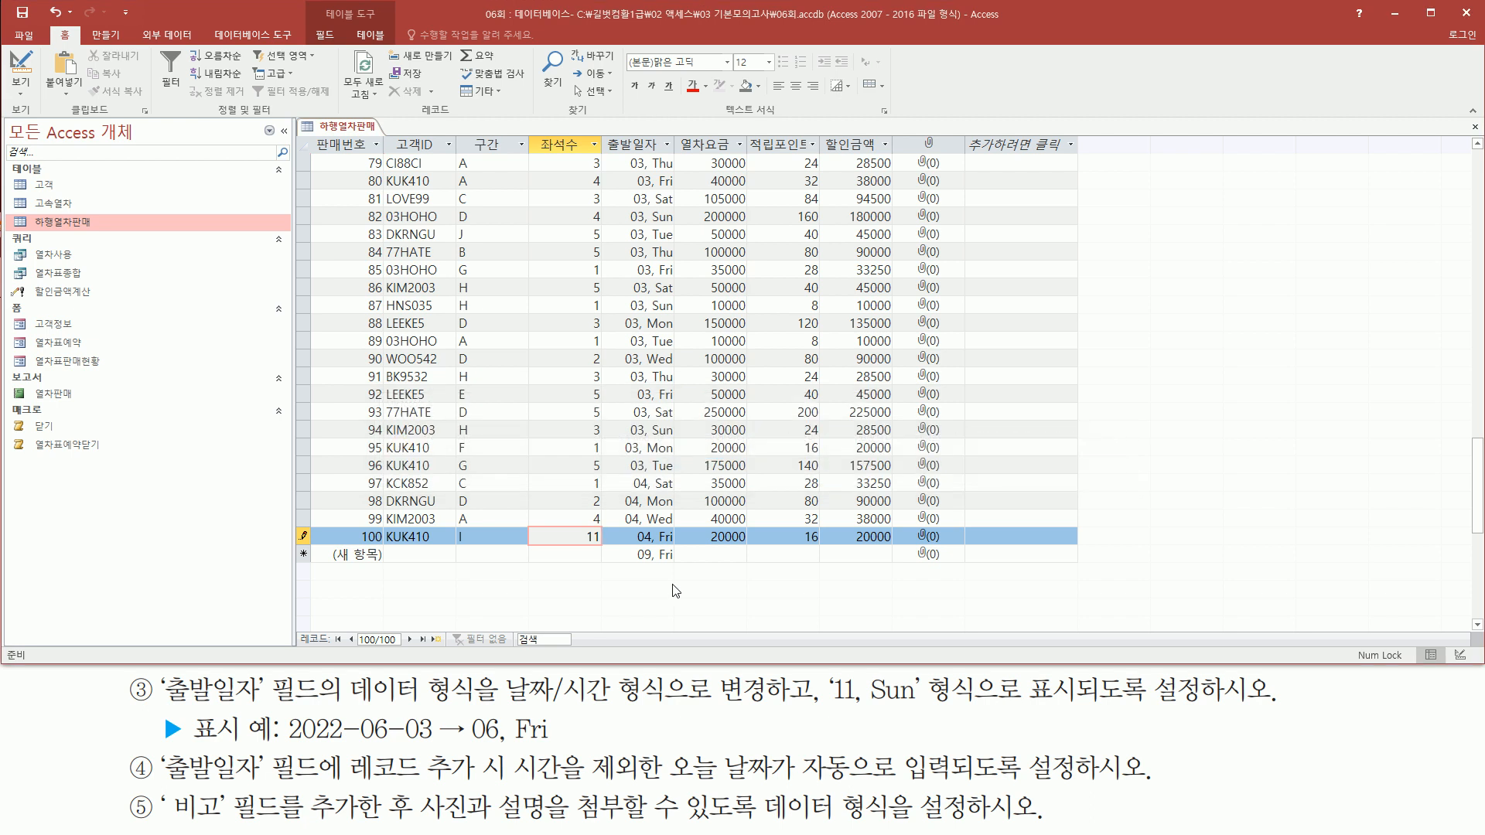
key(shift+Left)
Check the 출발일자 column's month-and-weekday format and the default date in the new record row against the requirements
drag(603, 130, 694, 578)
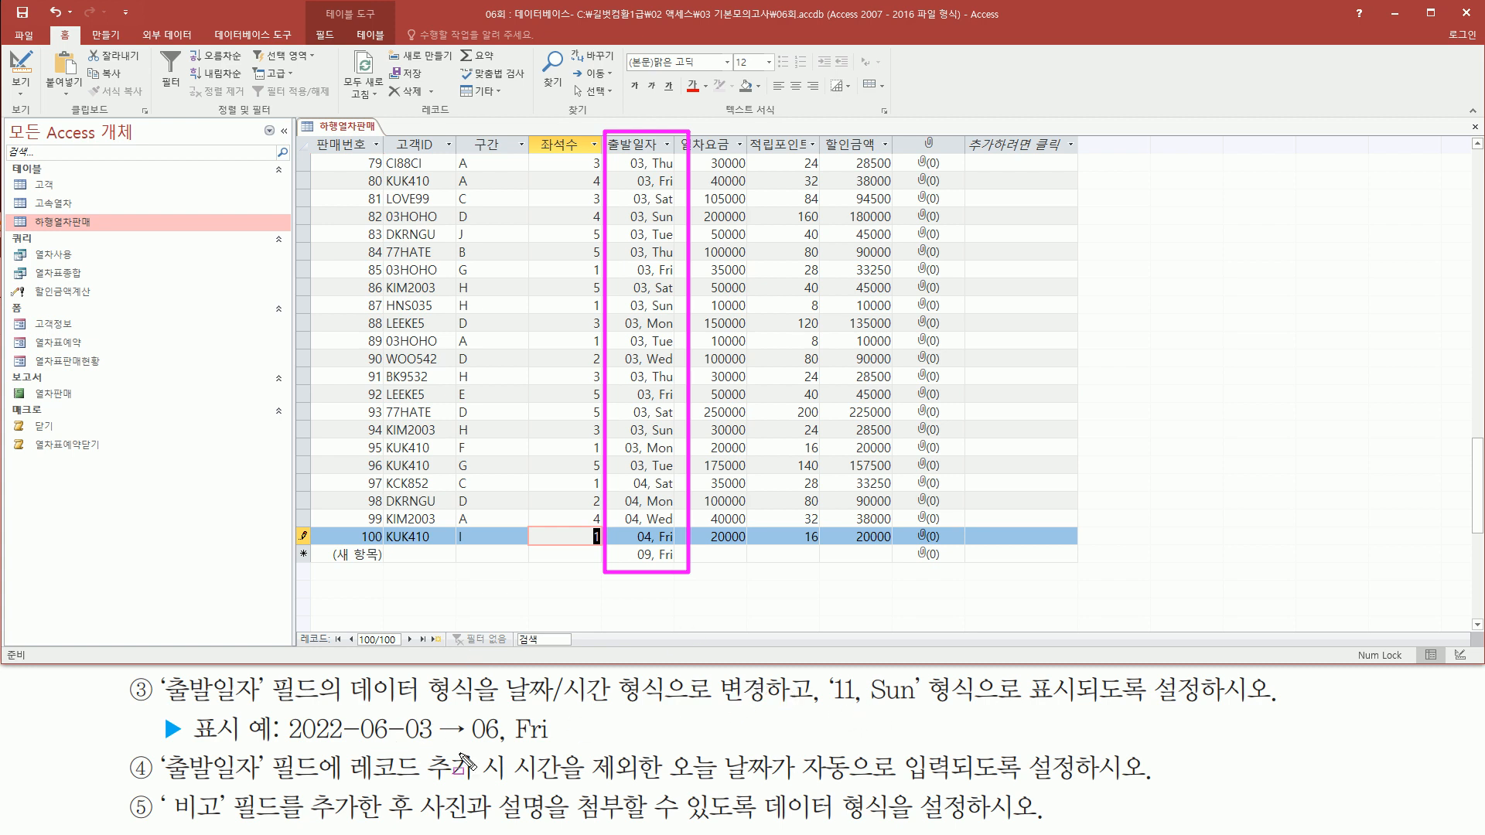
mouse_move(470, 746)
mouse_down()
mouse_move(574, 747)
mouse_move(557, 740)
mouse_up()
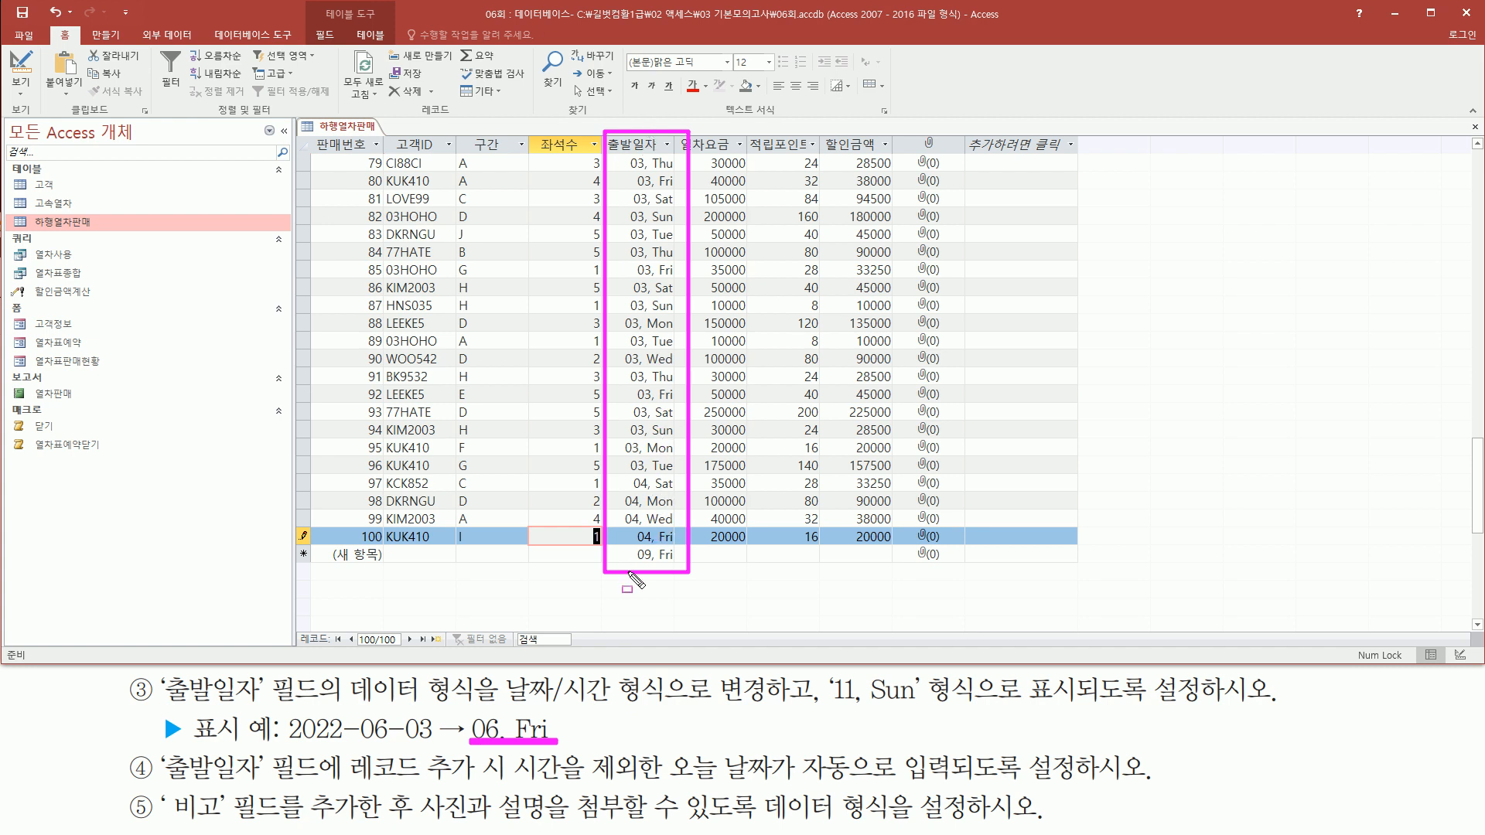
key(Escape)
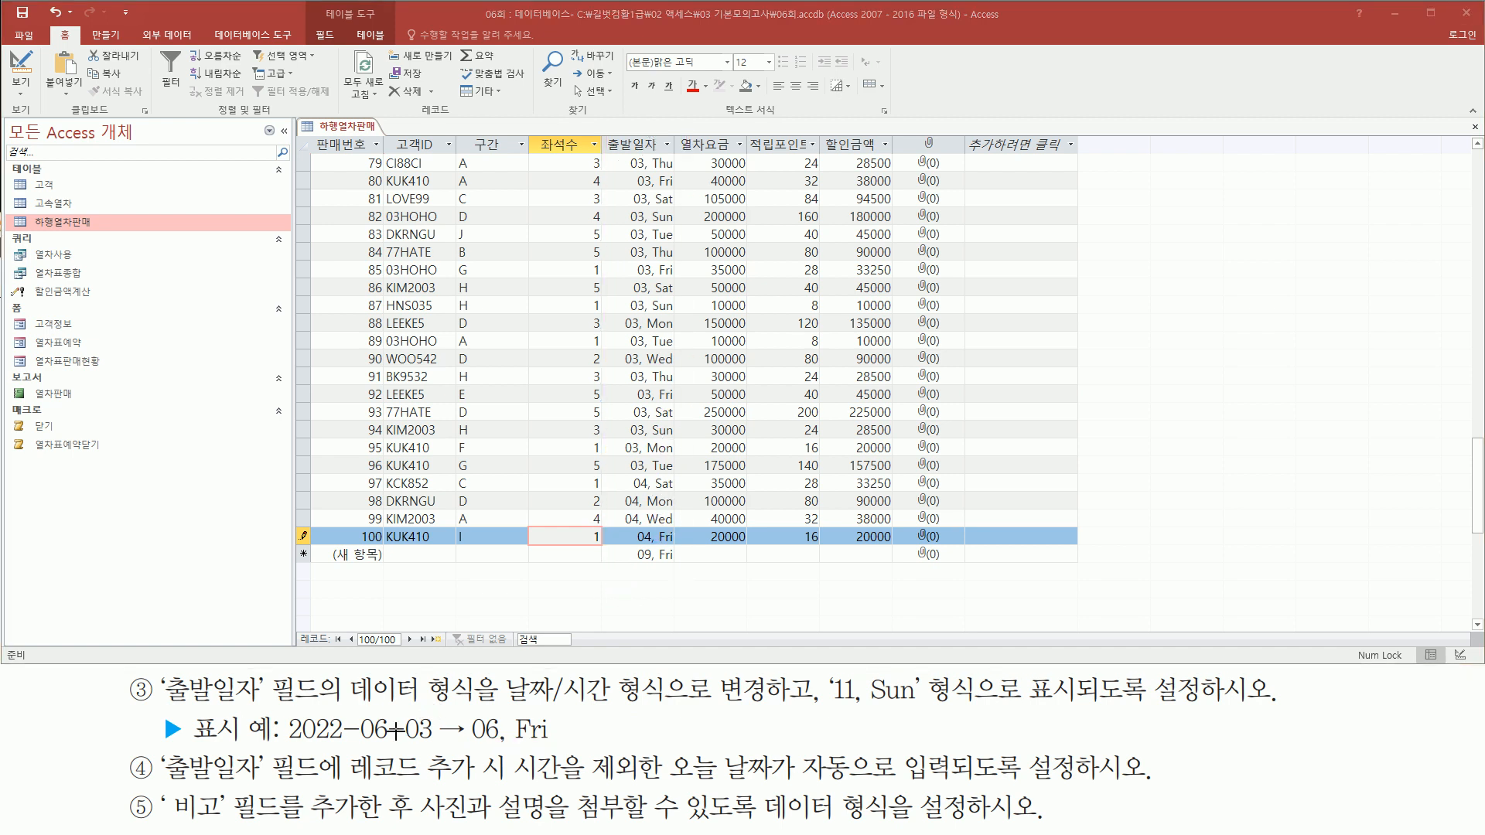
key(ctrl+2)
mouse_move(350, 786)
mouse_down()
mouse_move(526, 788)
mouse_move(508, 753)
mouse_up()
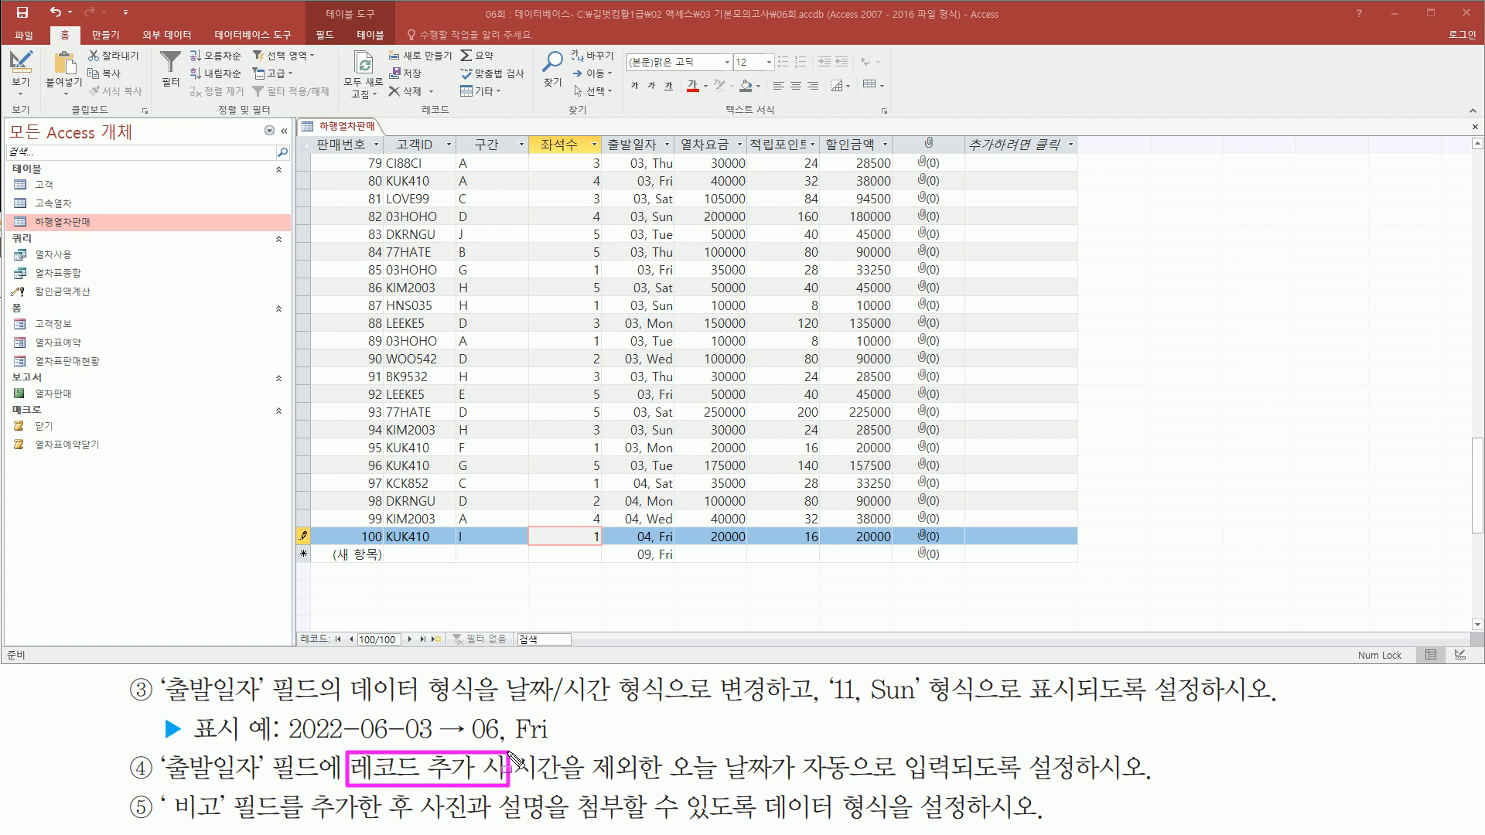
drag(662, 783, 965, 784)
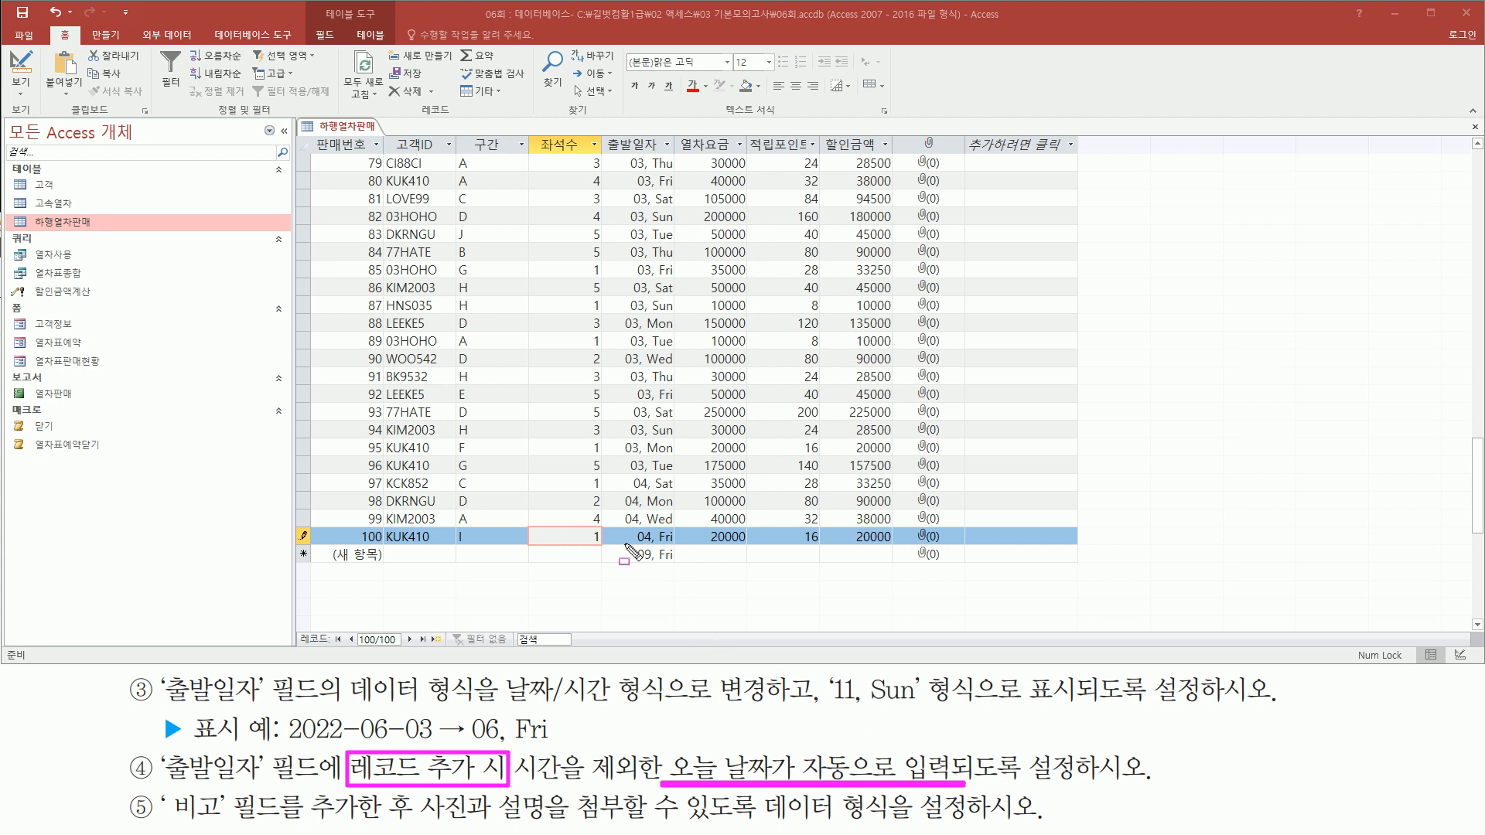
drag(627, 545, 682, 570)
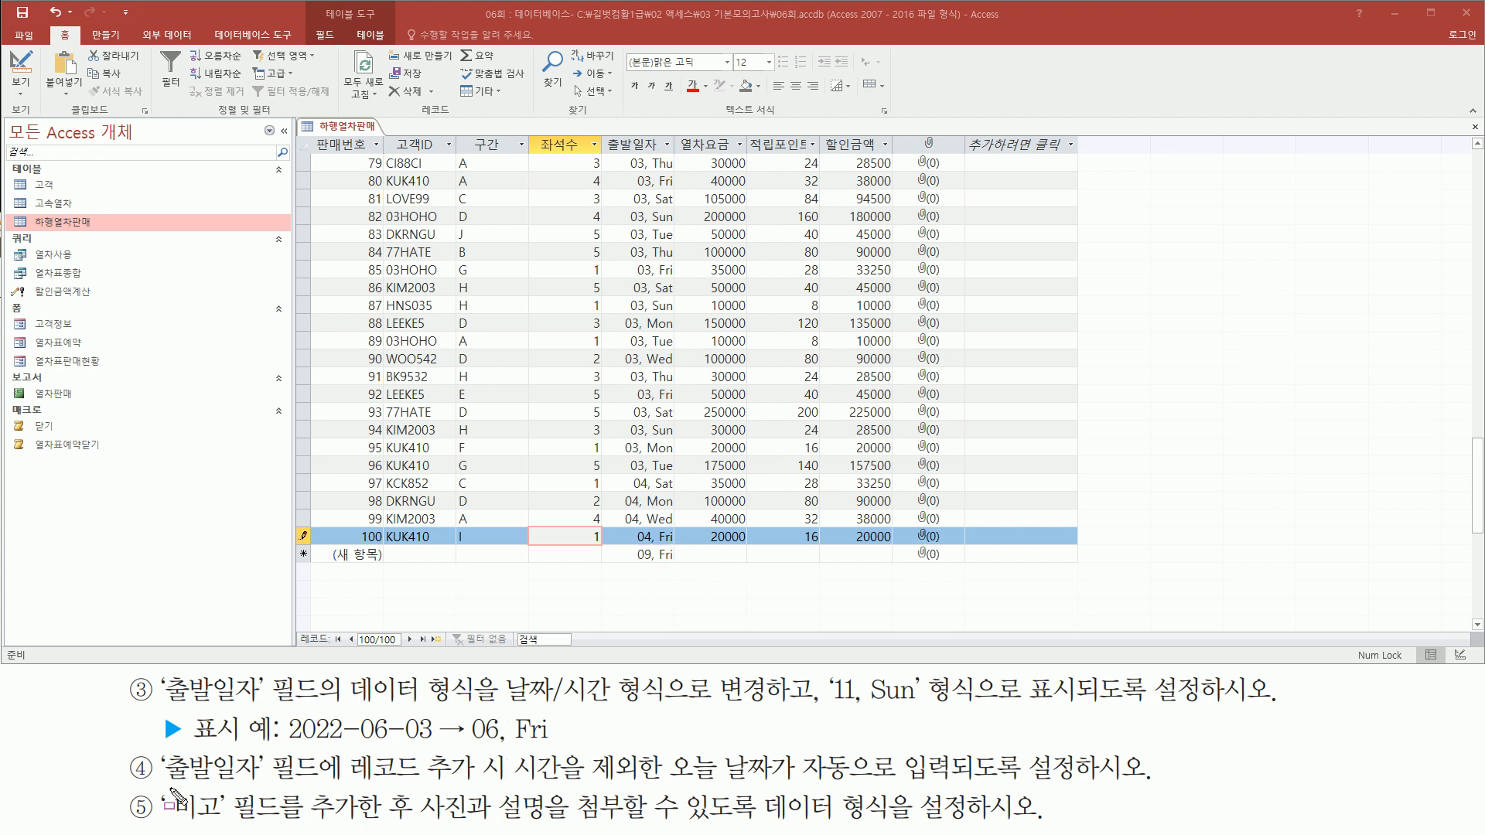
Inspect the added attachment column by opening record 100's attachments dialog, and cancel it without adding a file
drag(158, 790, 364, 827)
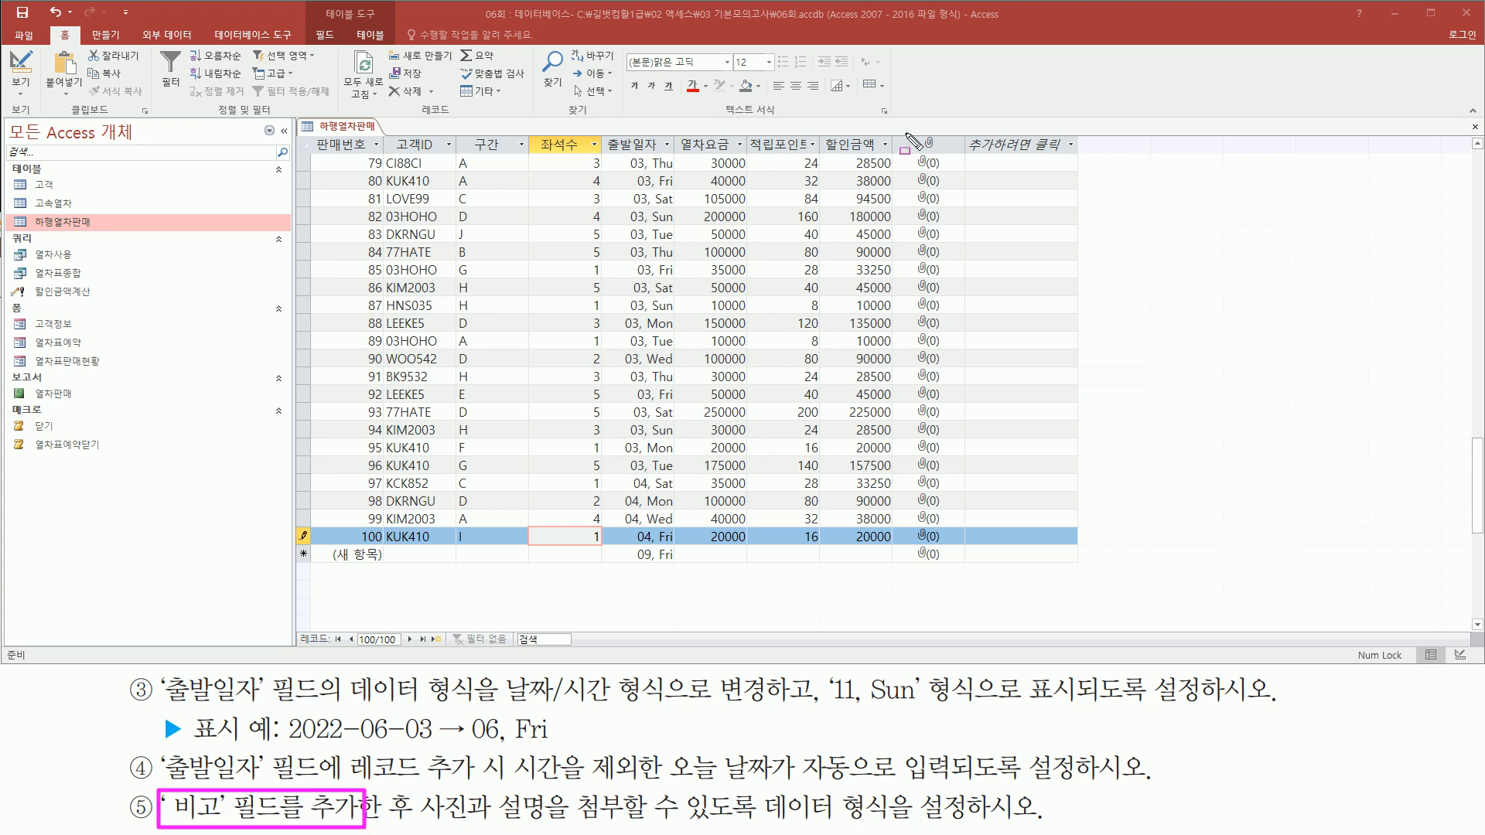
drag(901, 133, 960, 153)
drag(911, 155, 962, 561)
key(Escape)
click(956, 235)
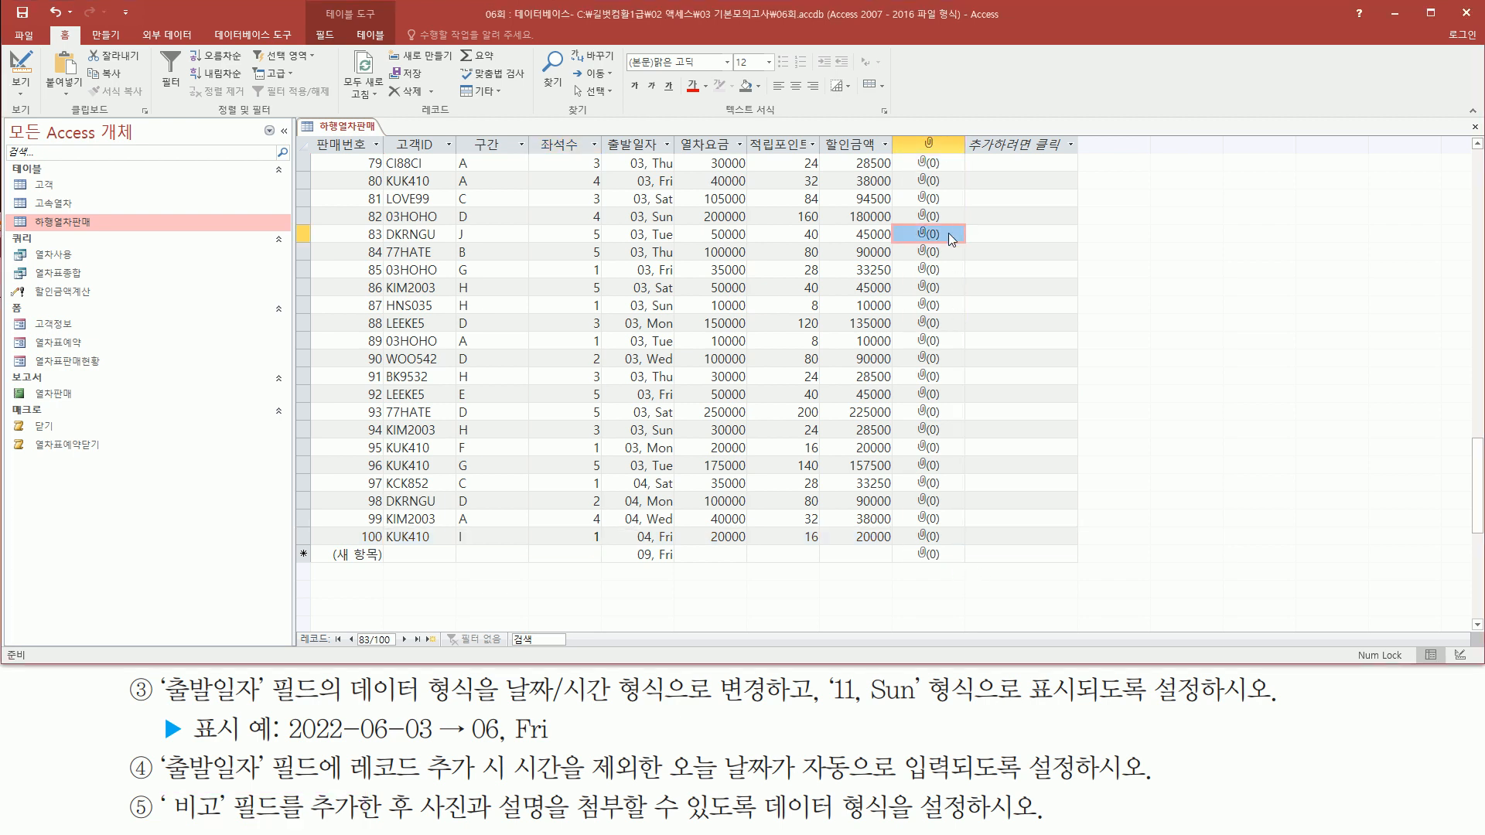
click(949, 544)
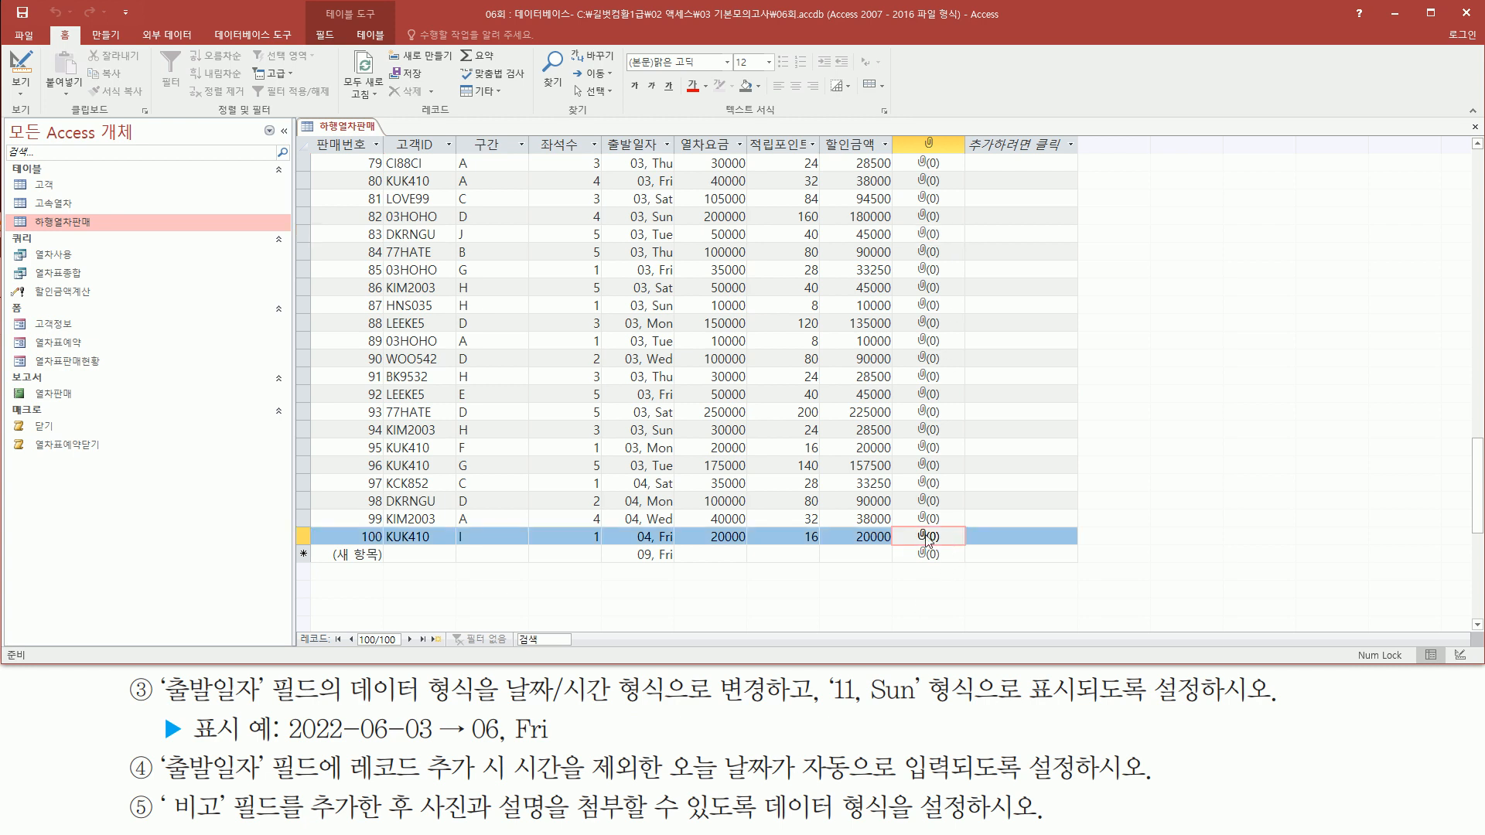
double_click(928, 536)
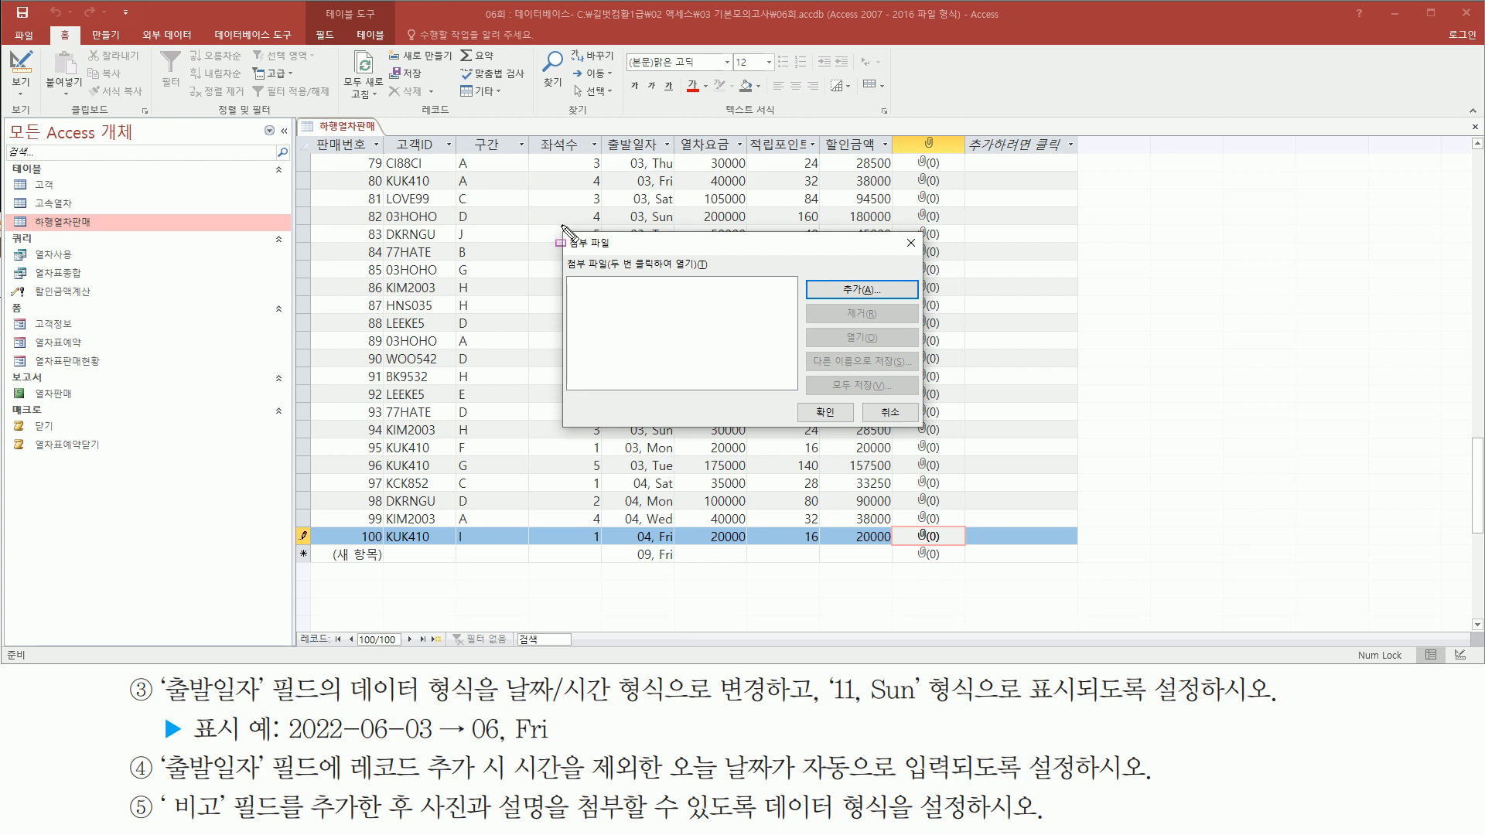
drag(597, 348, 922, 431)
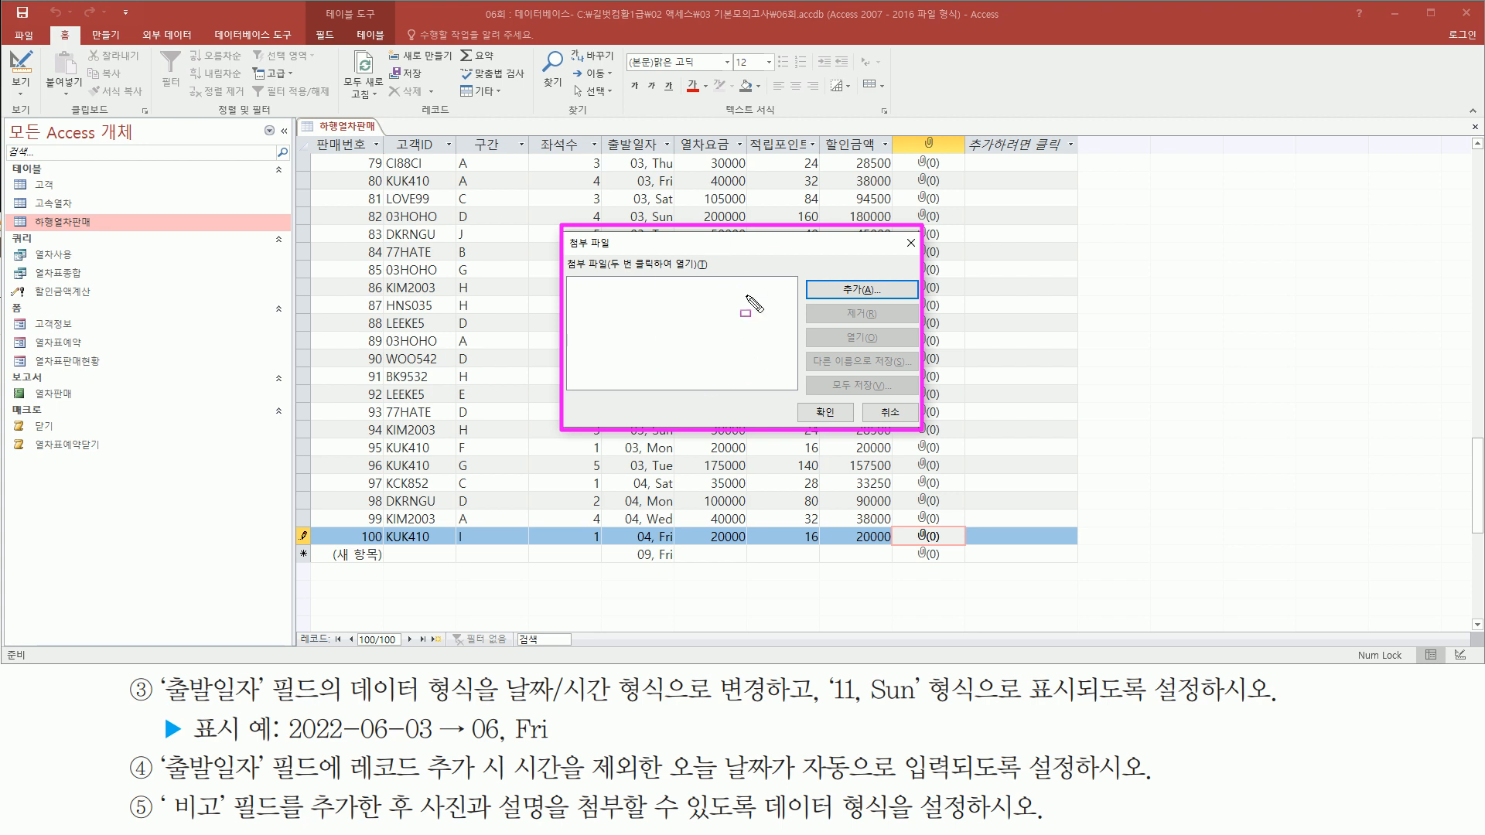
click(882, 417)
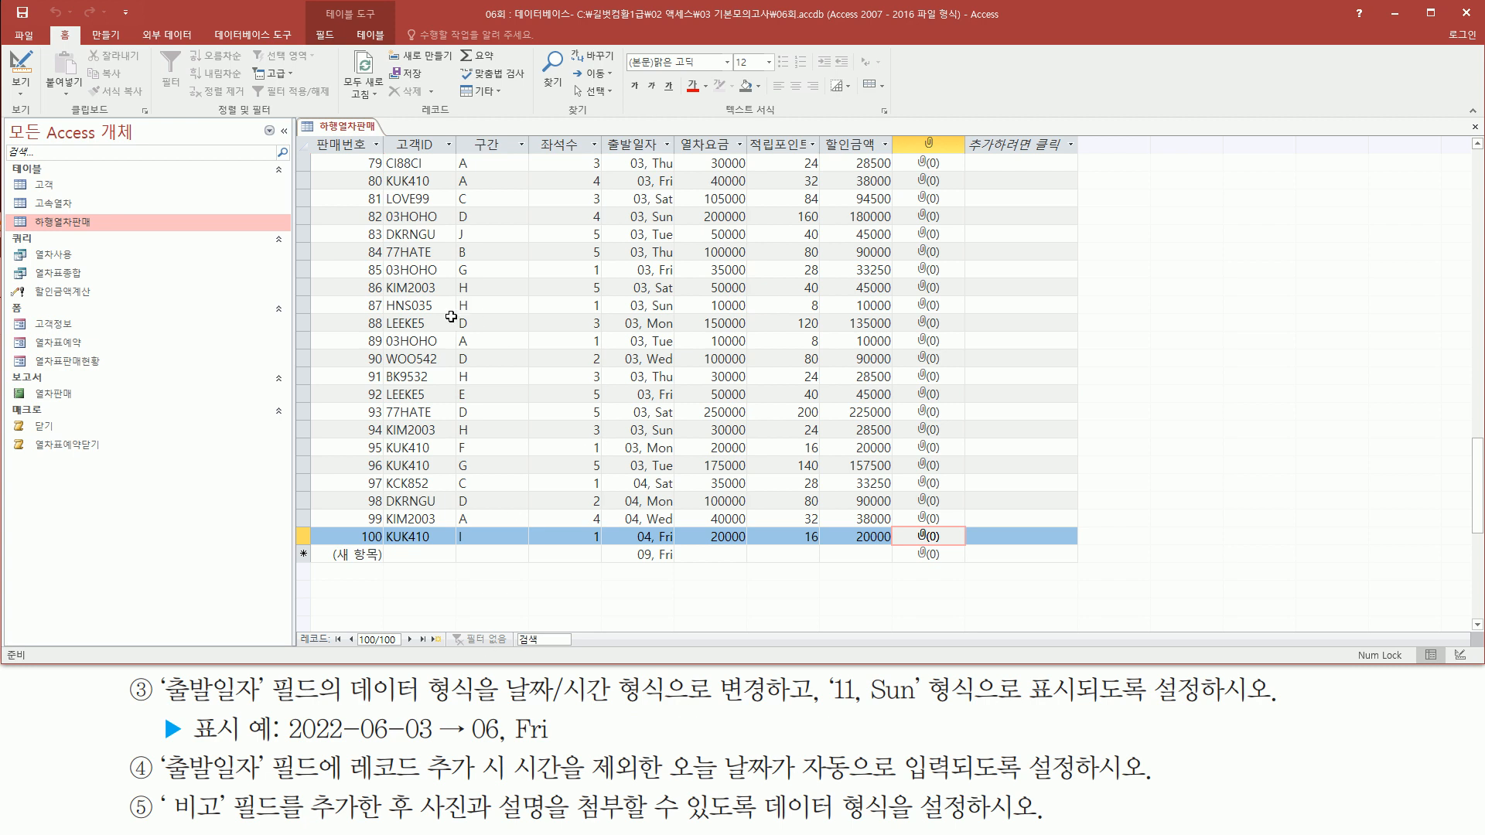
Close the 하행열차판매 table
right_click(367, 135)
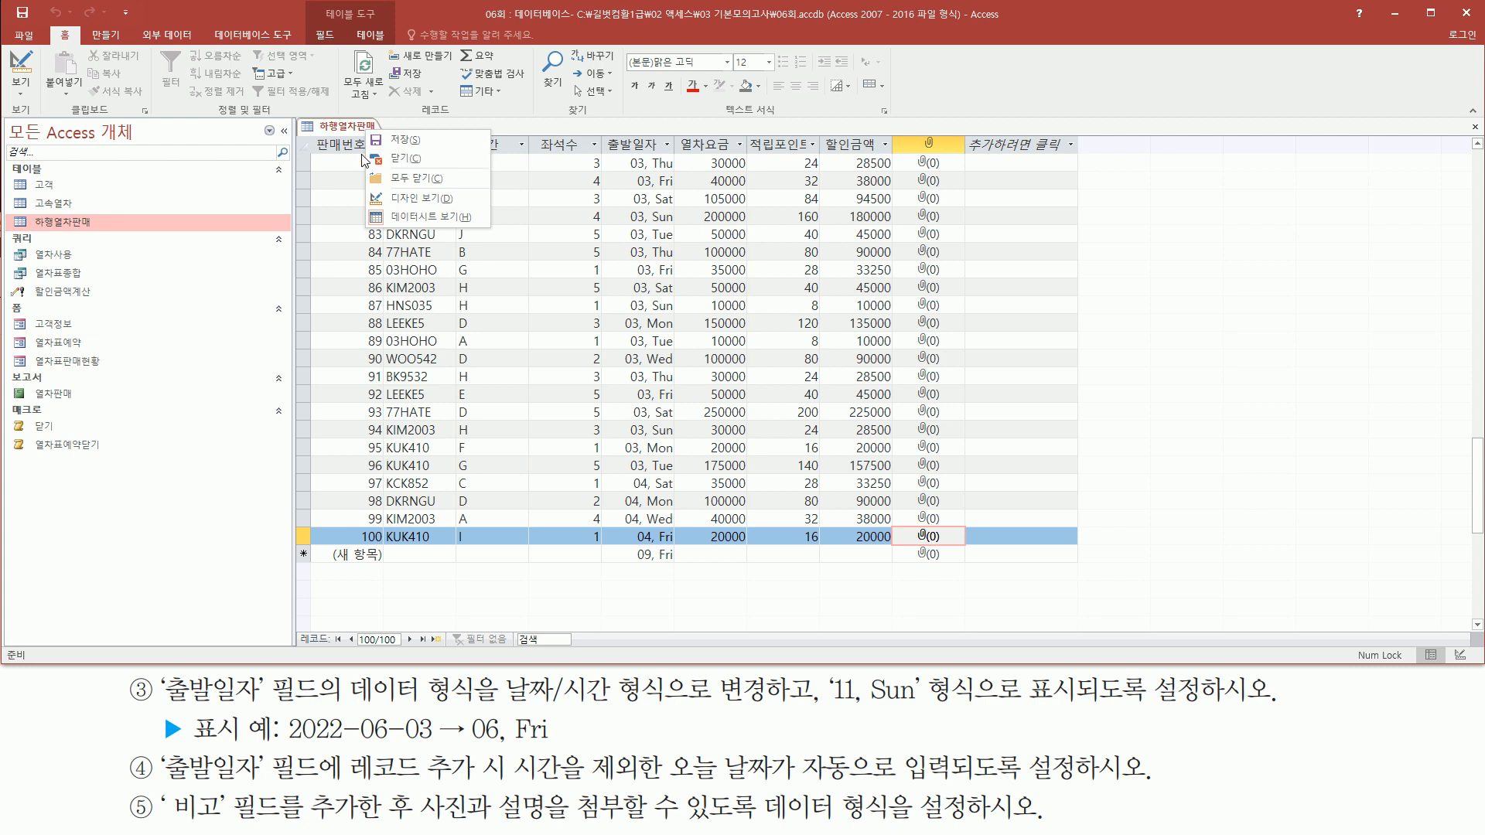
click(387, 159)
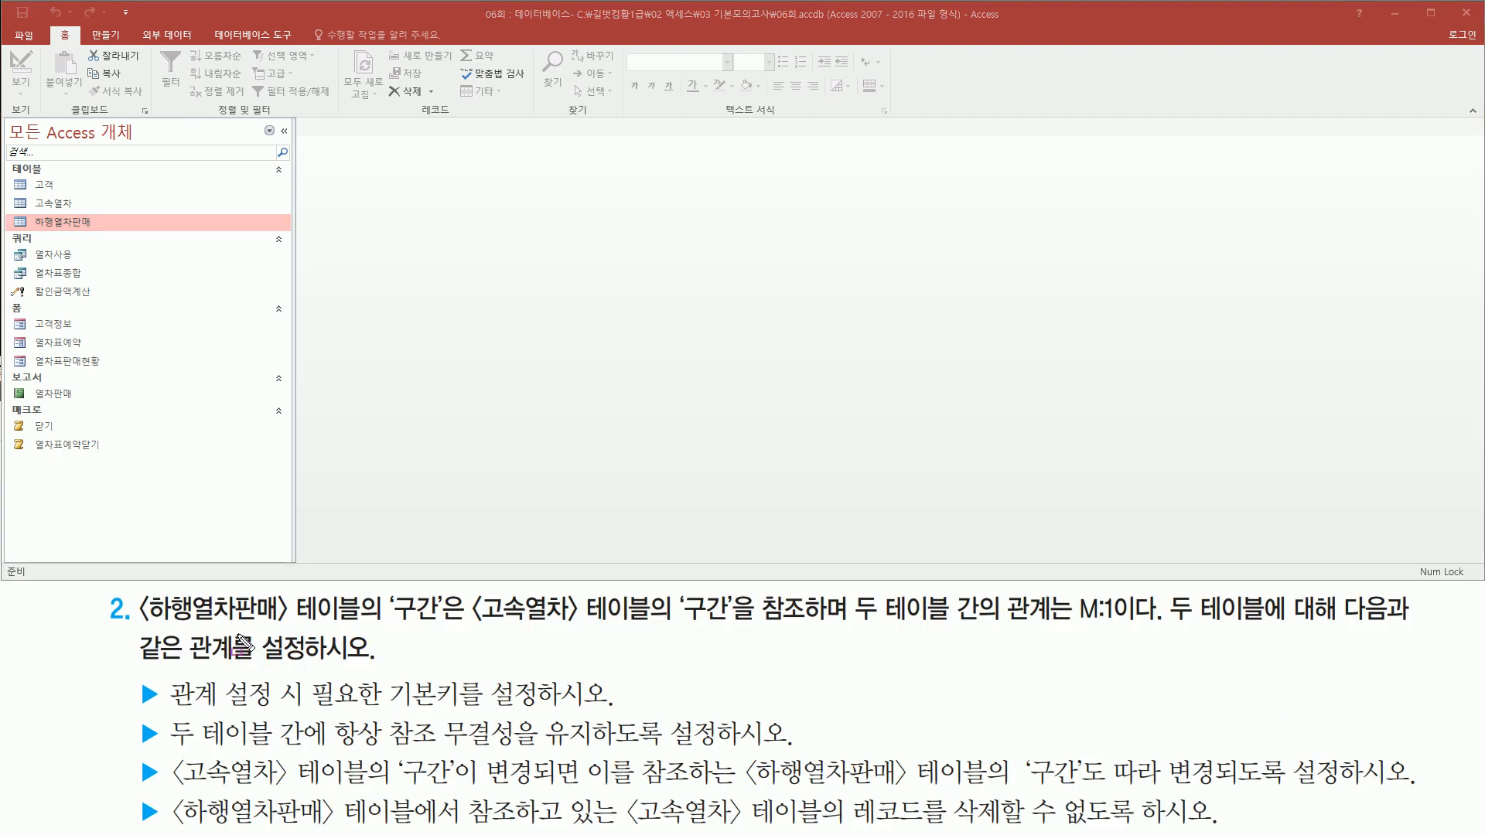
mouse_move(134, 589)
mouse_down()
mouse_move(271, 644)
mouse_move(364, 625)
mouse_move(850, 628)
mouse_up()
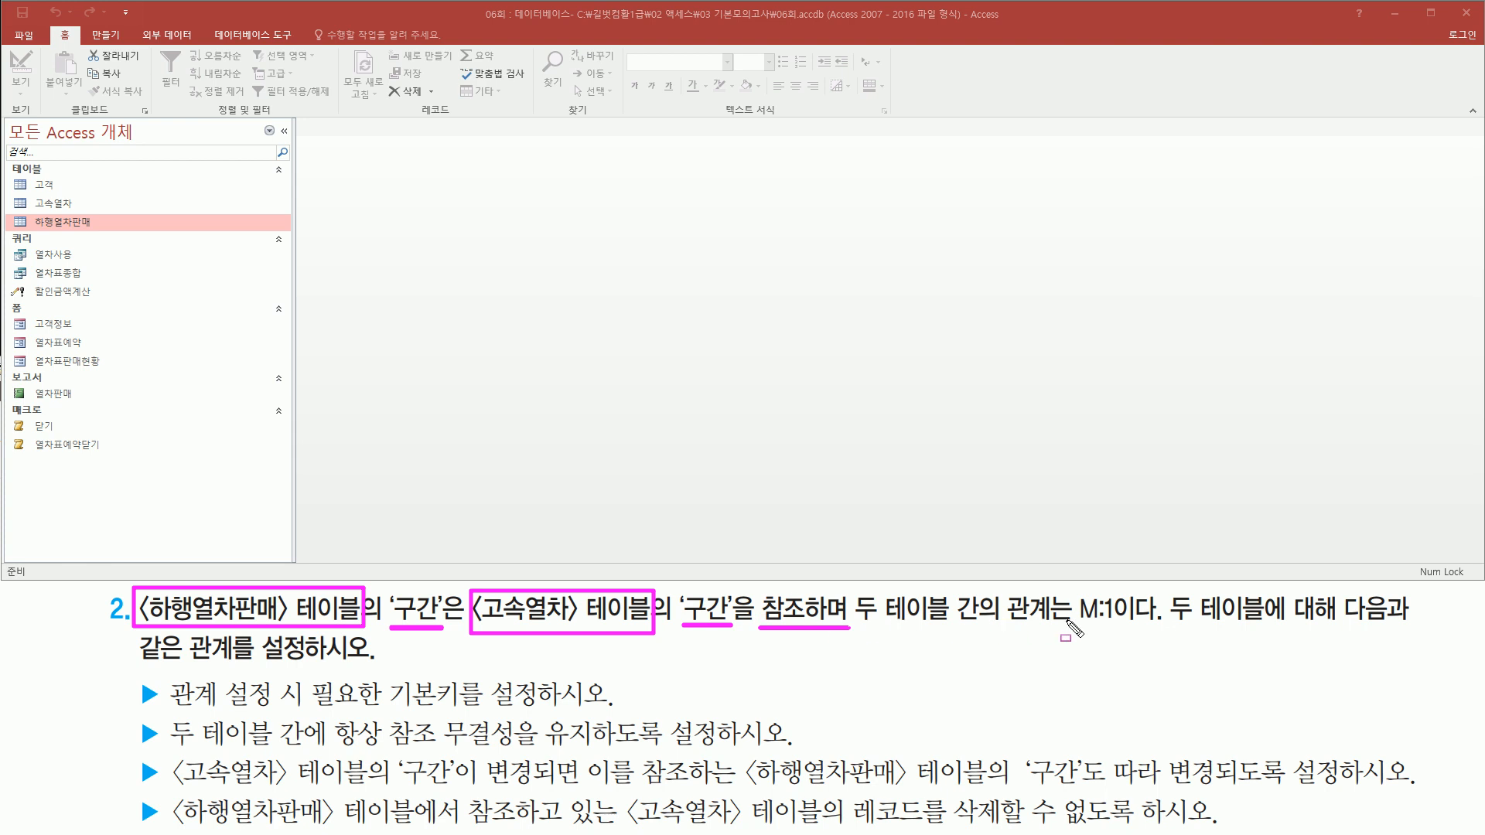
drag(1075, 626, 1417, 628)
drag(144, 664, 374, 663)
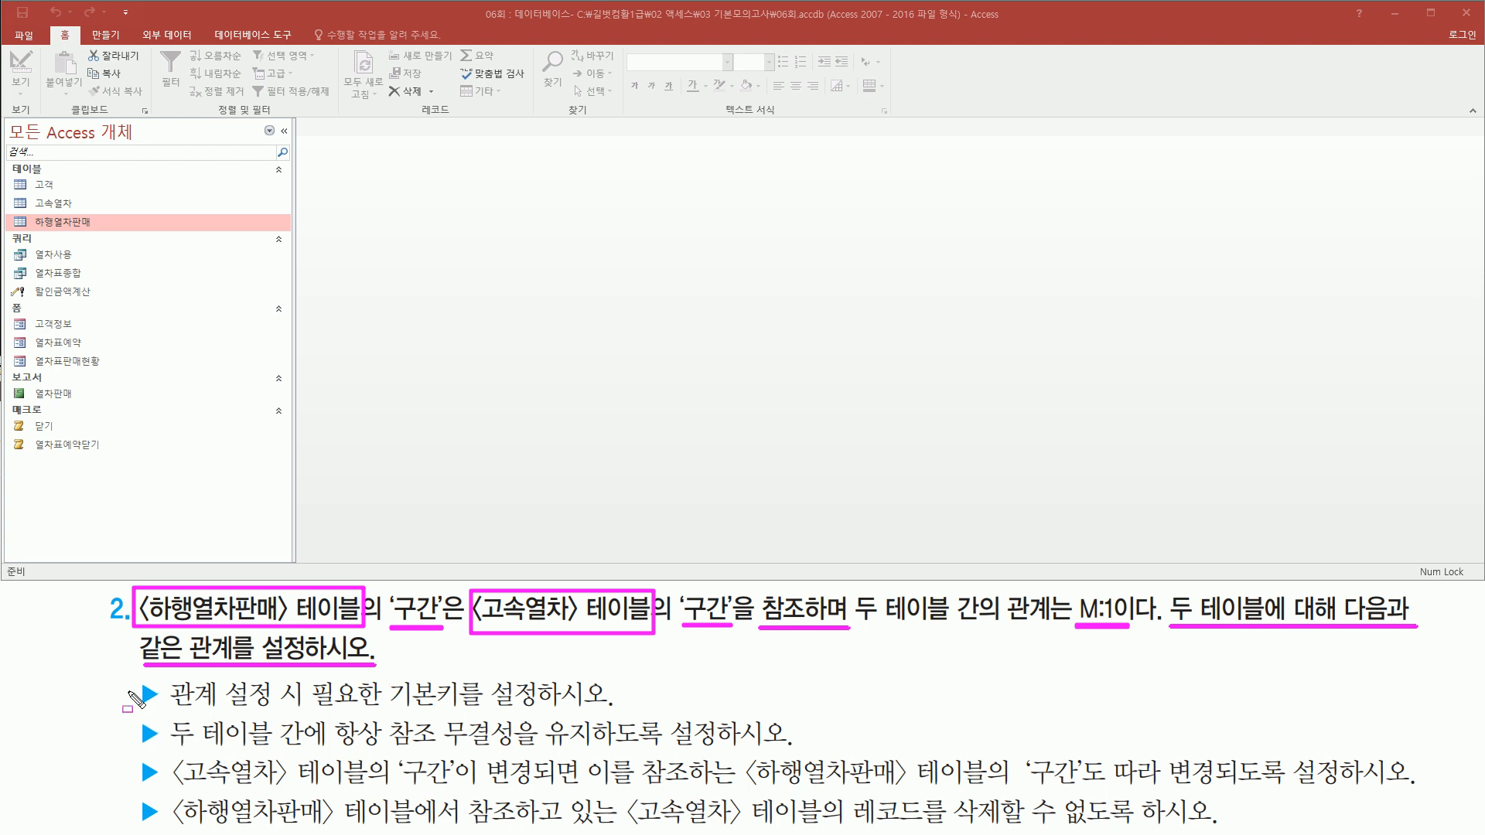
drag(160, 710, 548, 710)
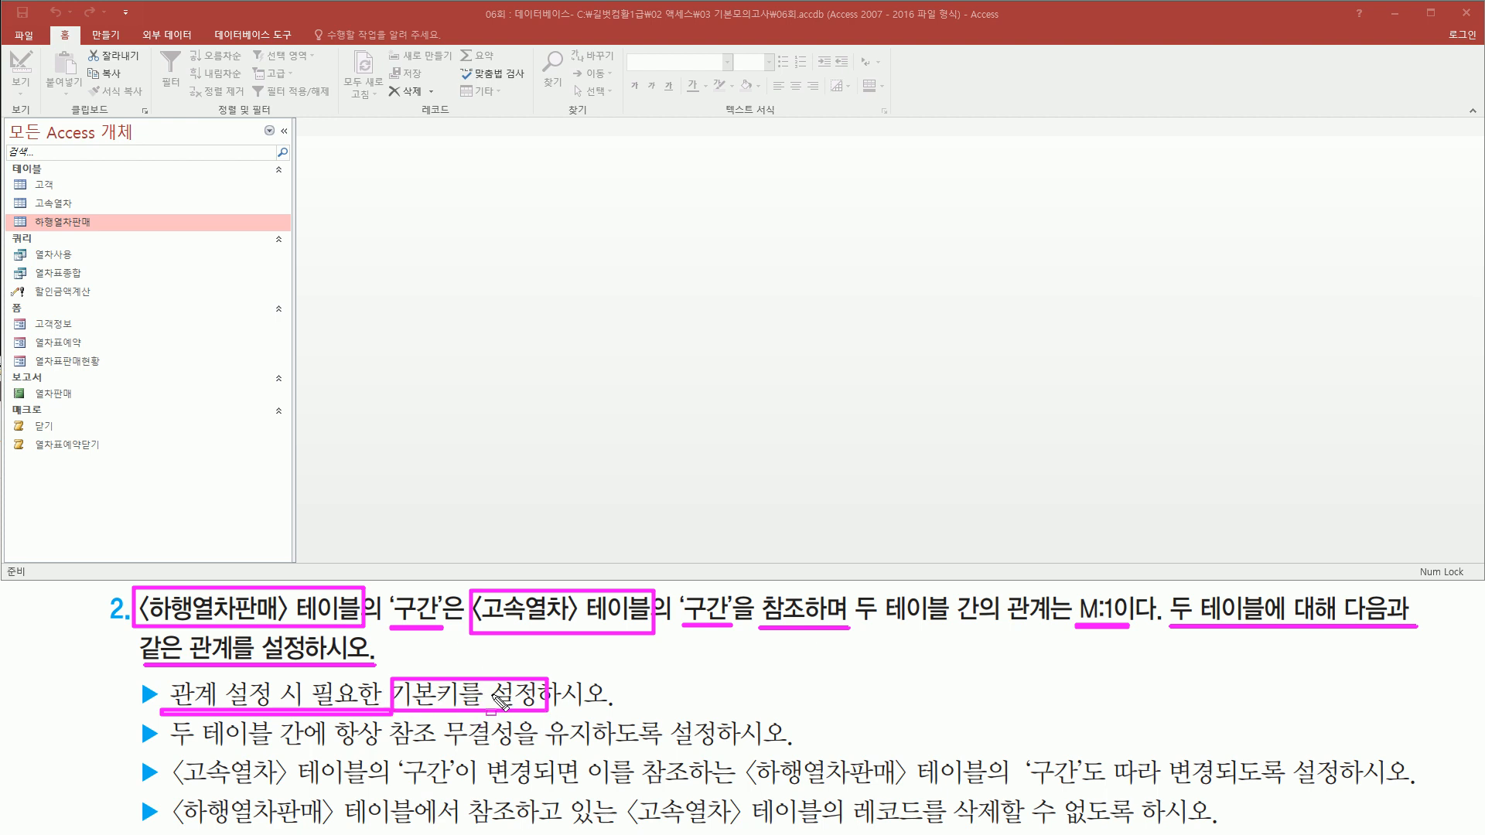
key(Escape)
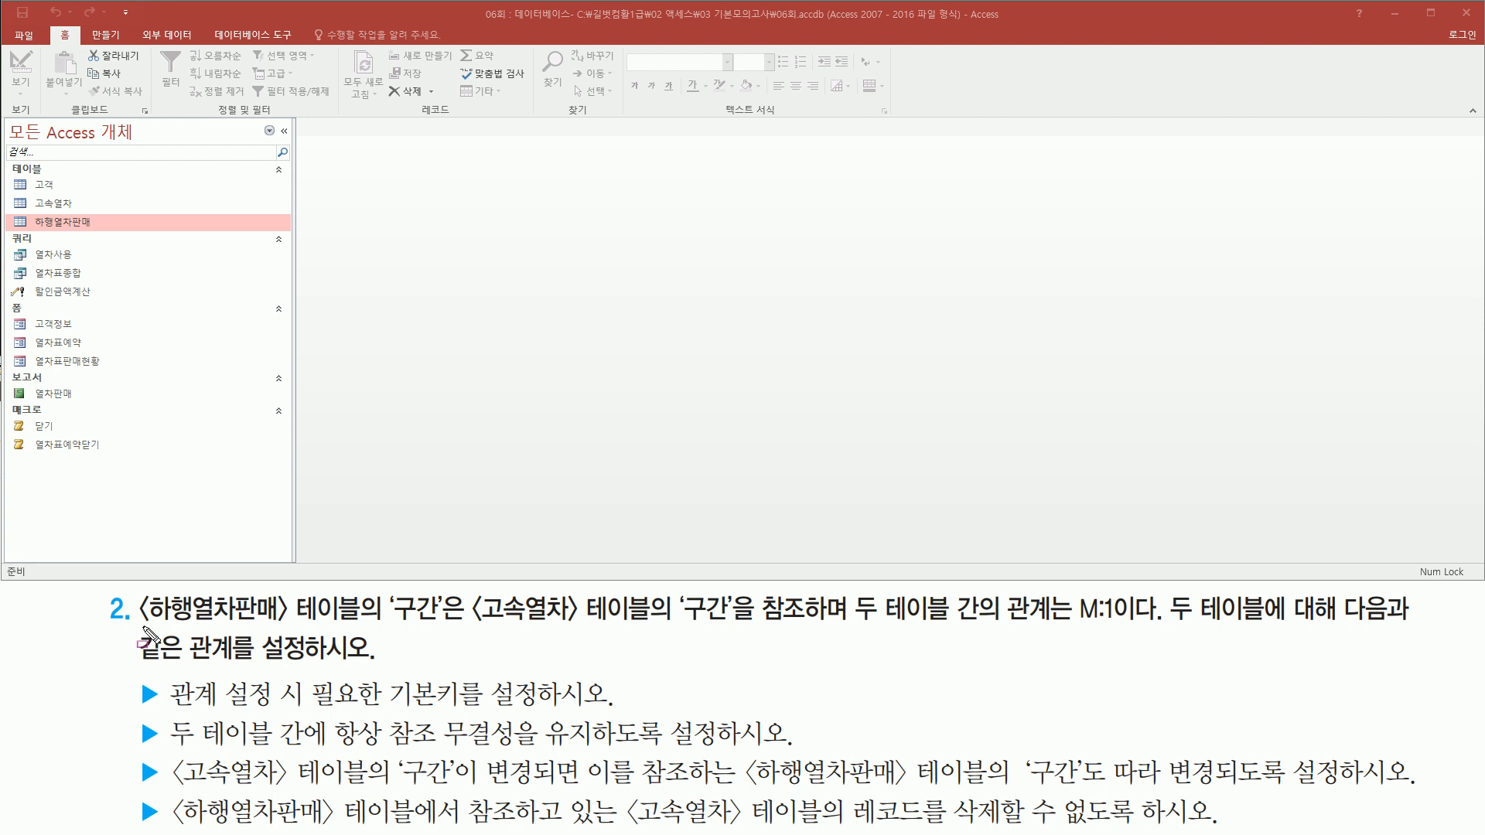
mouse_move(144, 630)
mouse_down()
mouse_move(387, 636)
mouse_move(397, 595)
mouse_move(451, 590)
mouse_up()
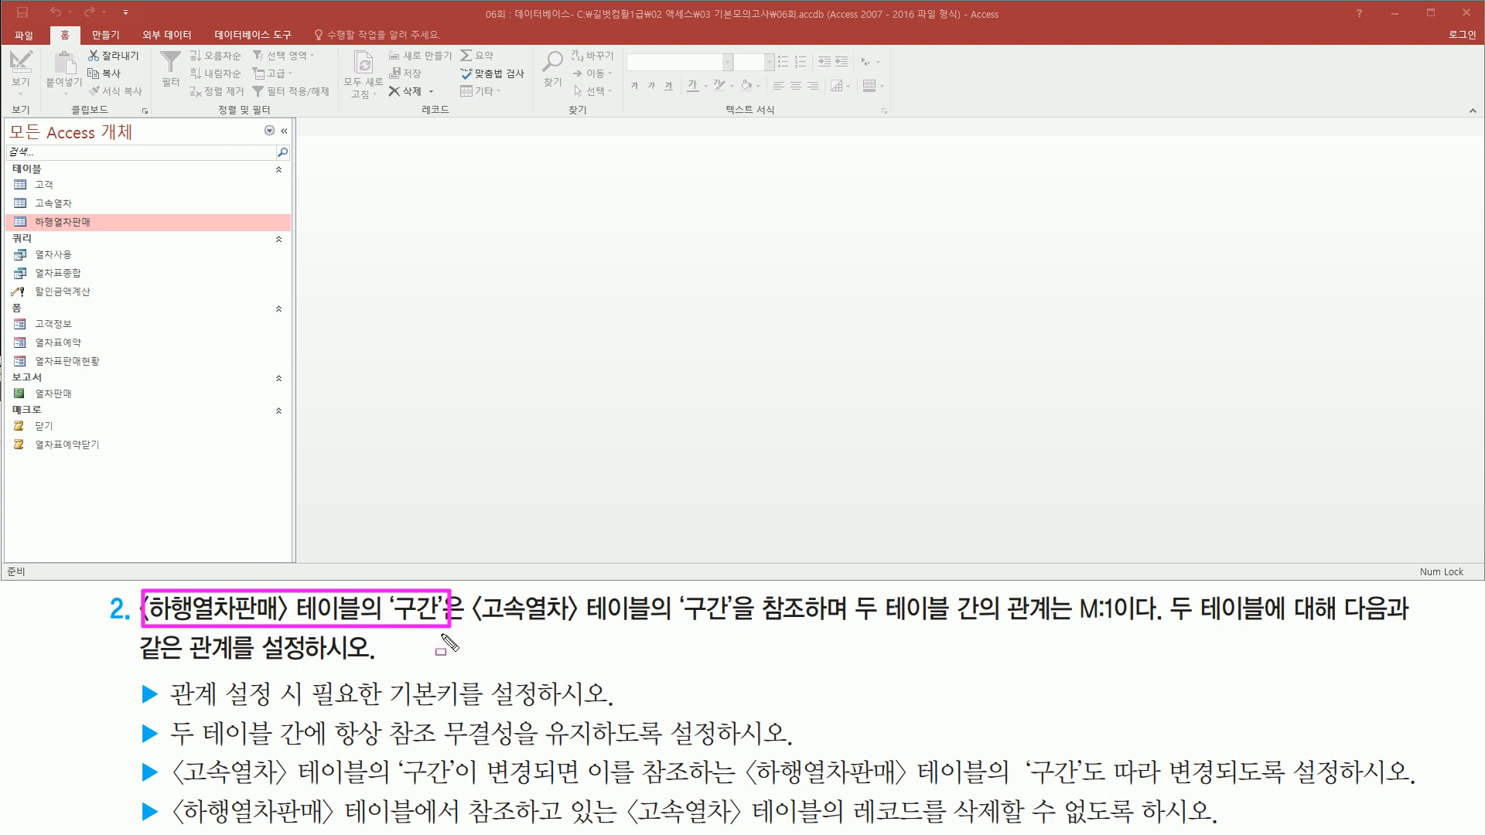
drag(473, 624, 850, 623)
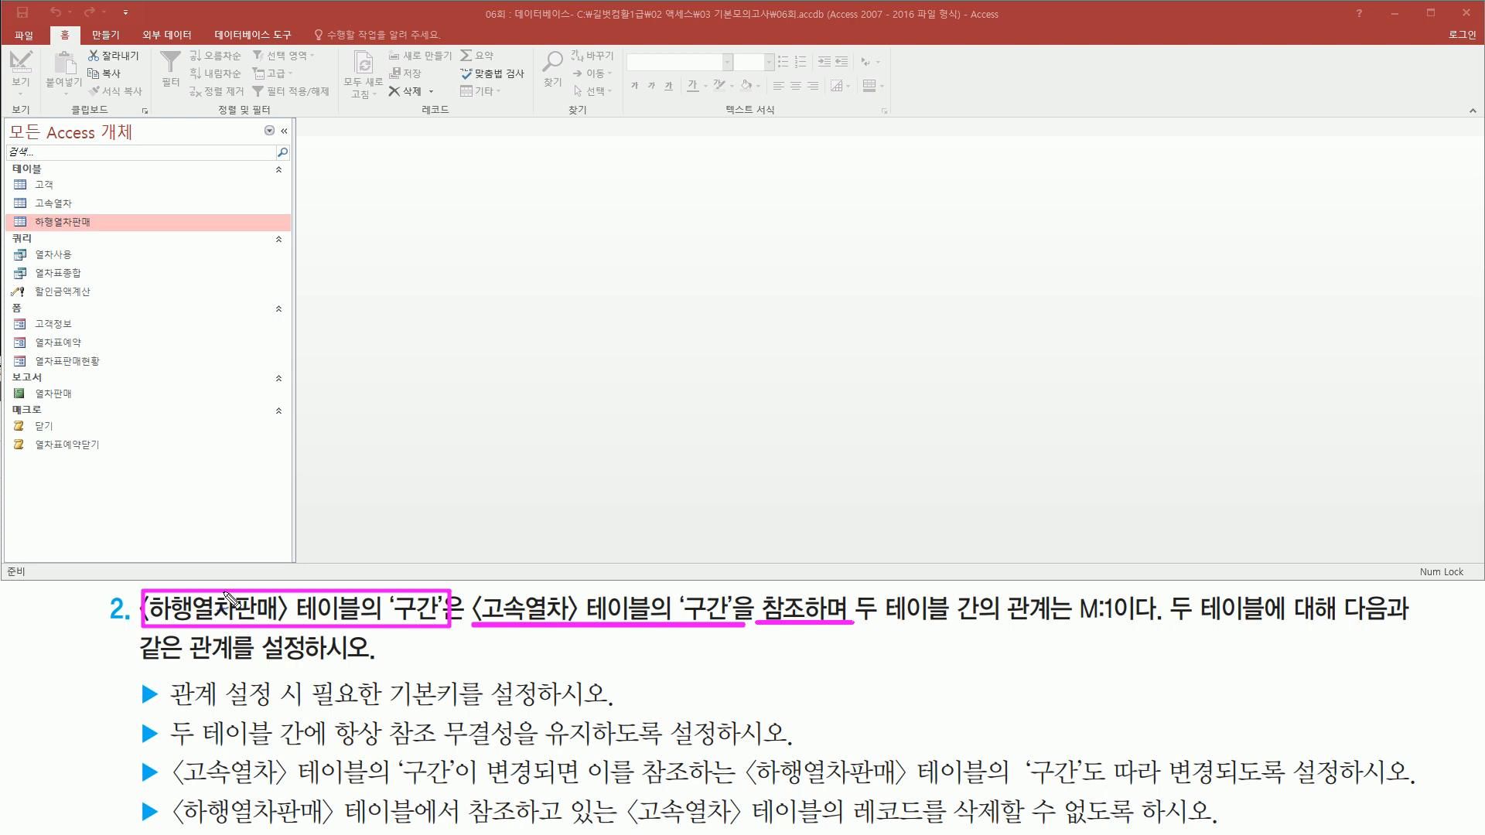
drag(286, 571, 376, 509)
mouse_move(571, 568)
mouse_down()
mouse_move(588, 594)
mouse_move(630, 525)
mouse_up()
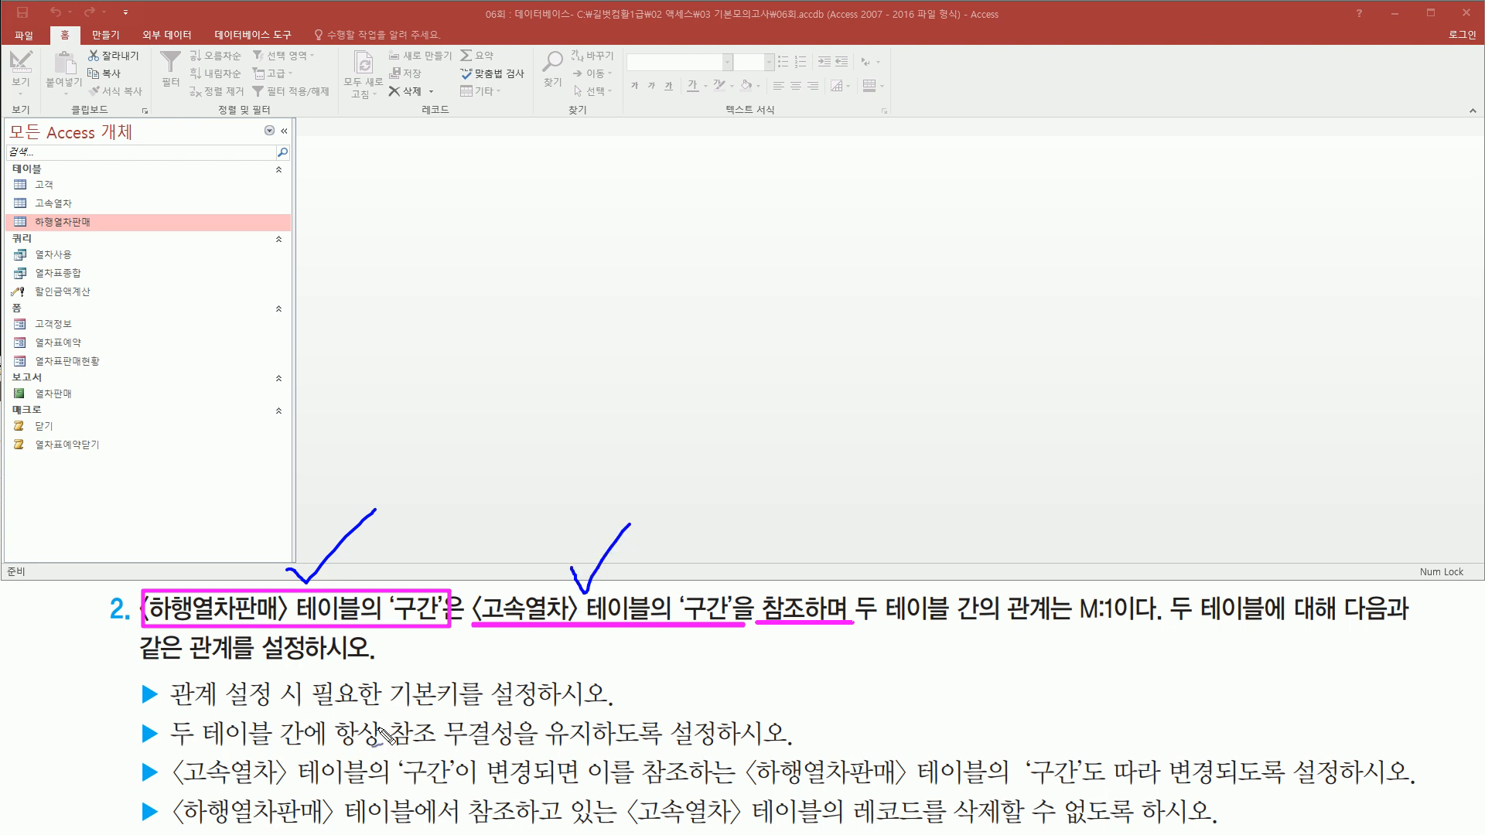
drag(389, 709, 464, 706)
drag(569, 658, 578, 654)
drag(683, 643, 731, 622)
key(Escape)
key(ctrl+shift+d)
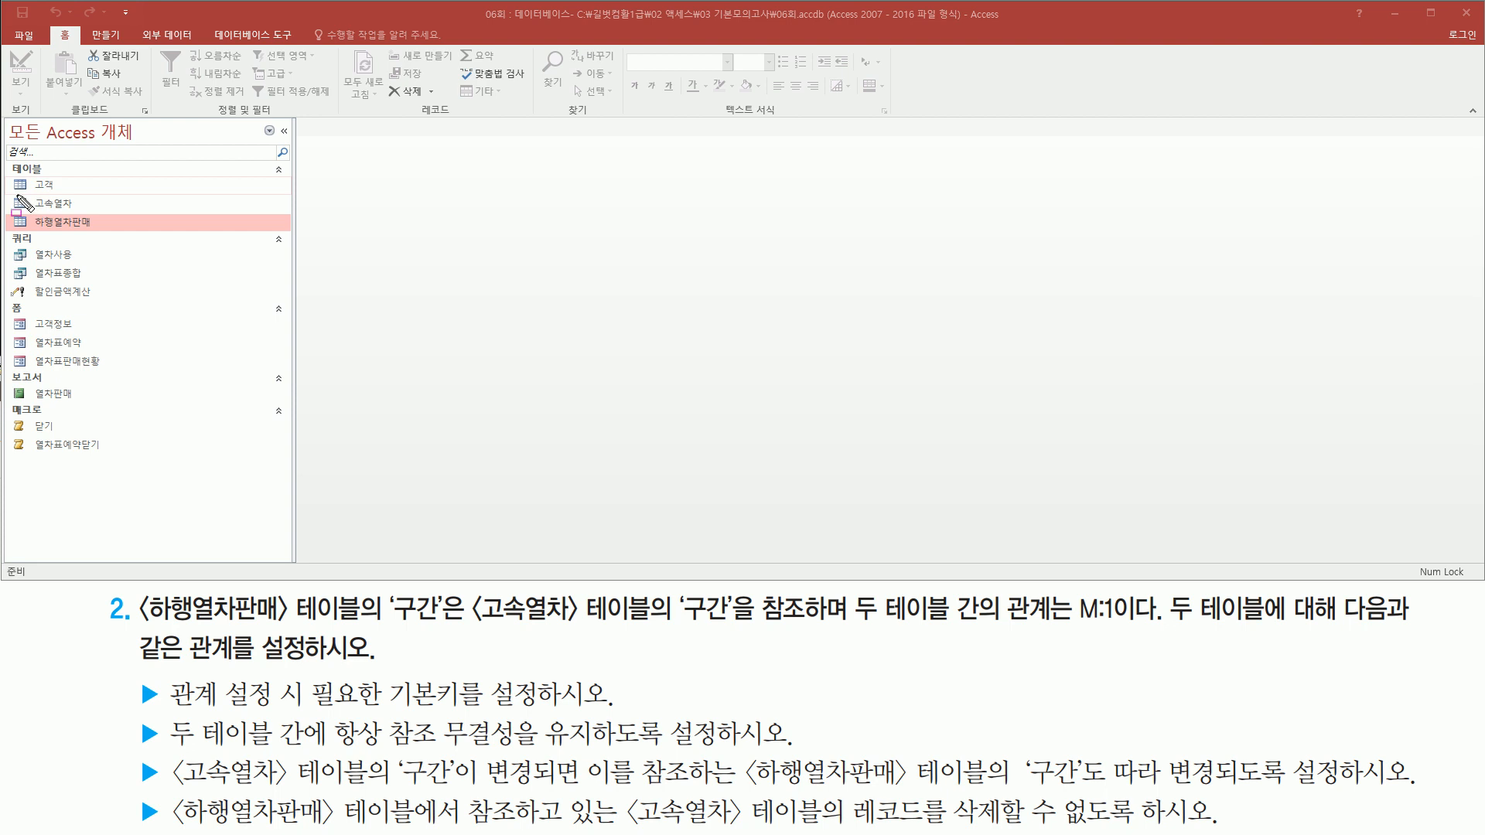
drag(15, 193, 129, 234)
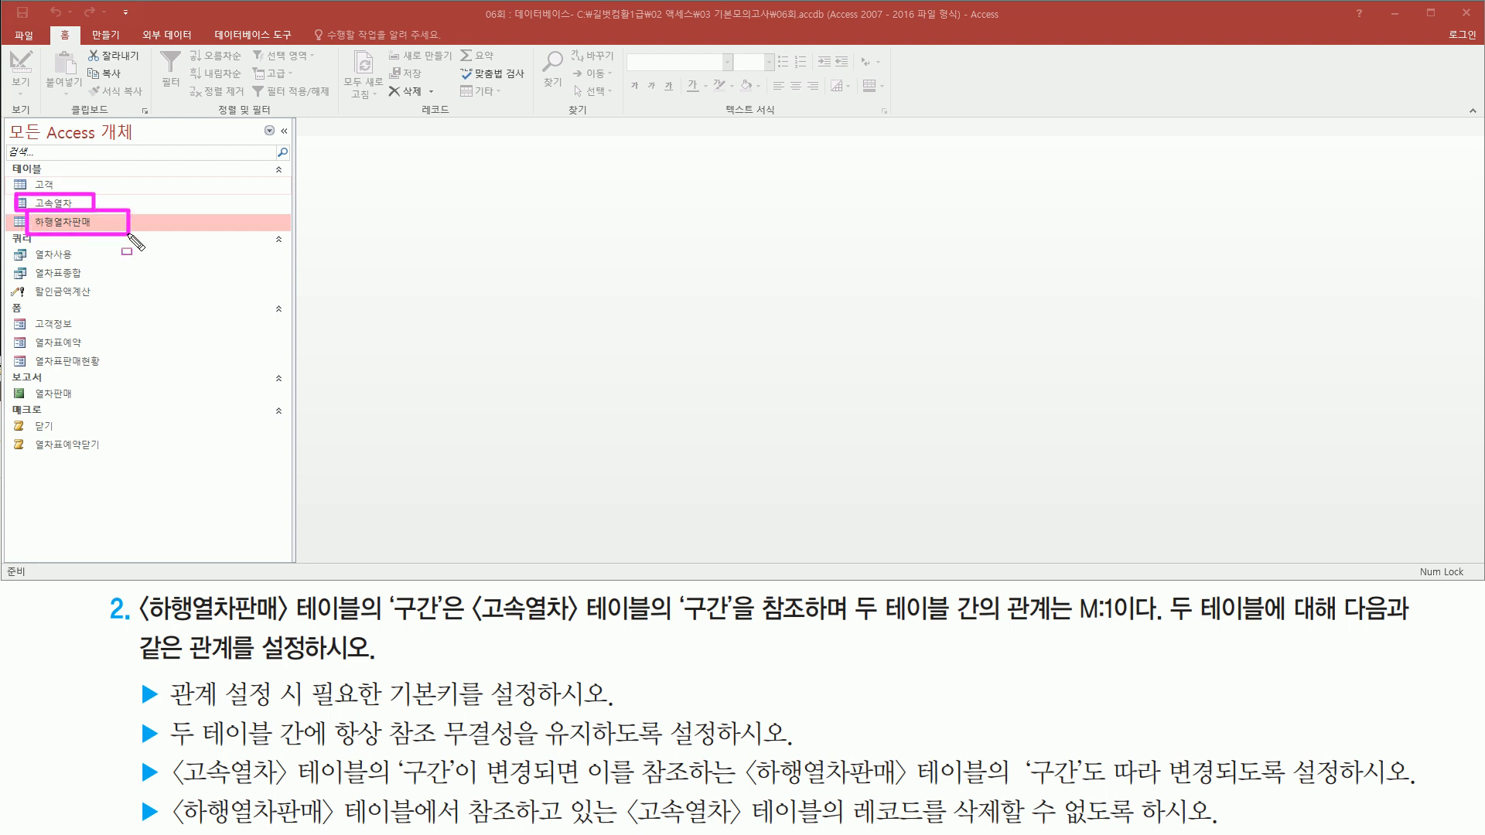
Open the 고속열차 table in Design view
click(71, 203)
key(Escape)
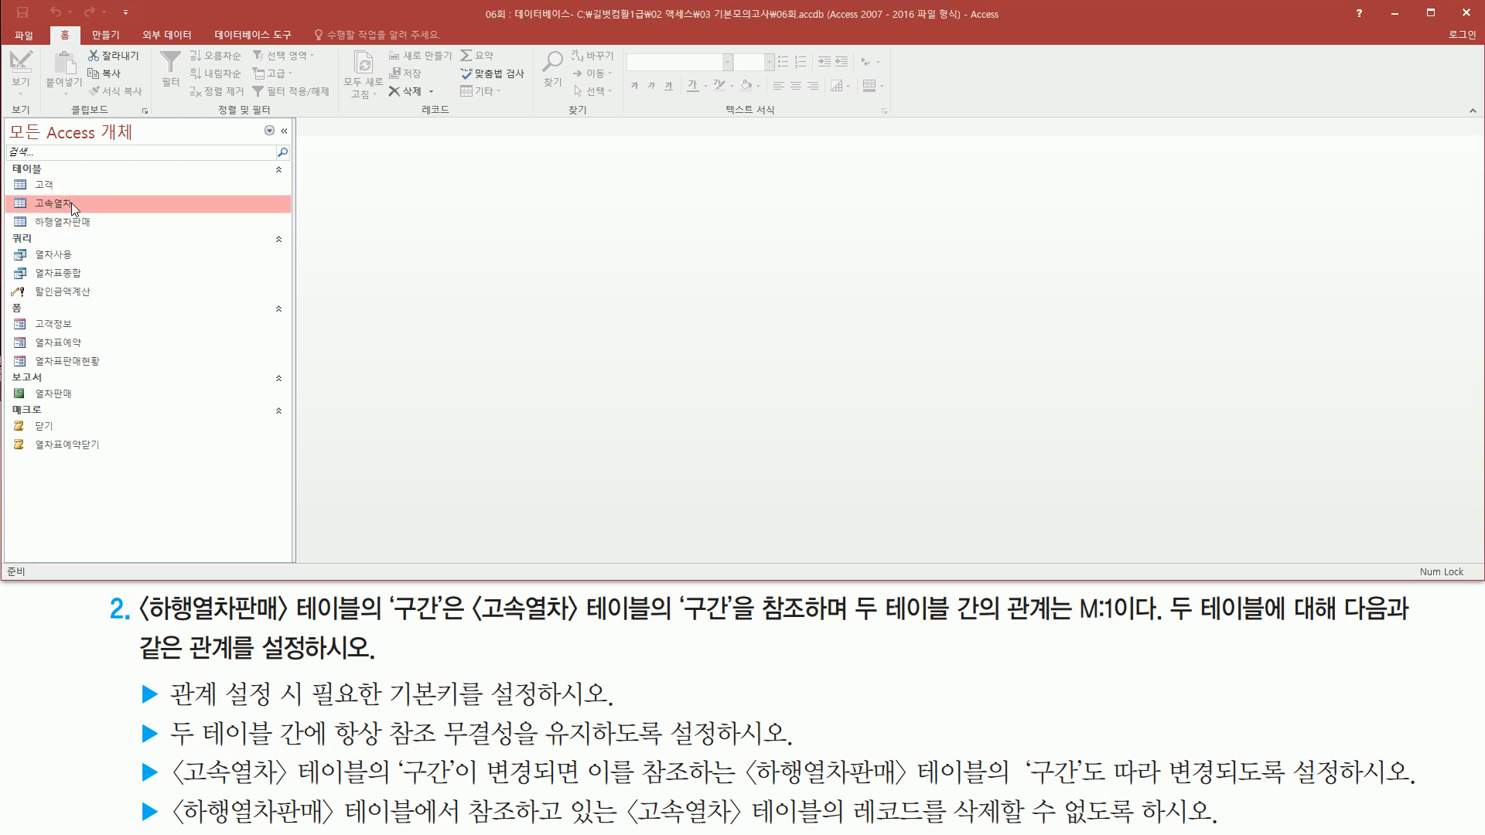
right_click(71, 202)
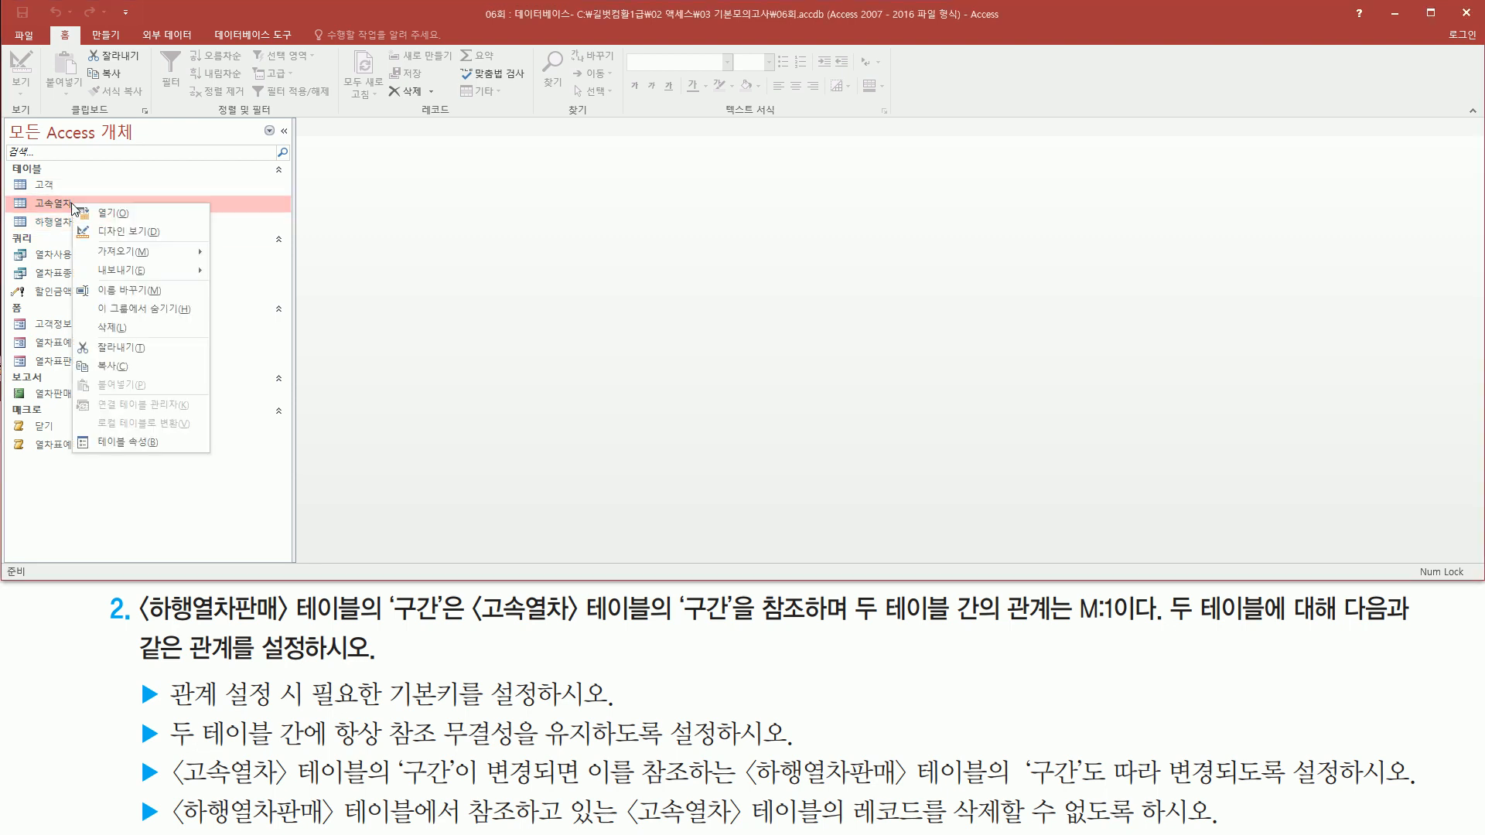
click(114, 232)
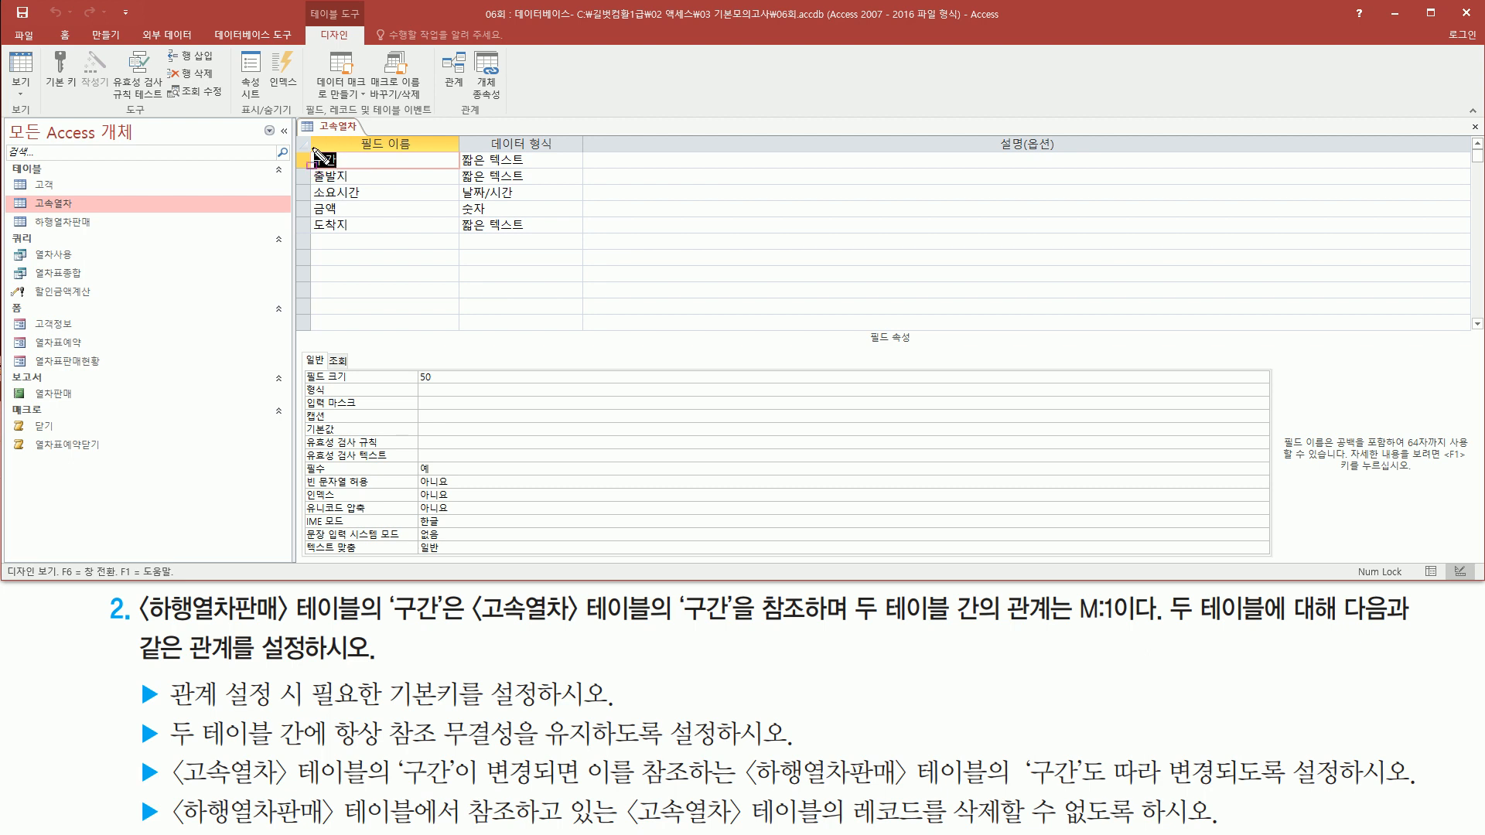
drag(311, 147, 375, 235)
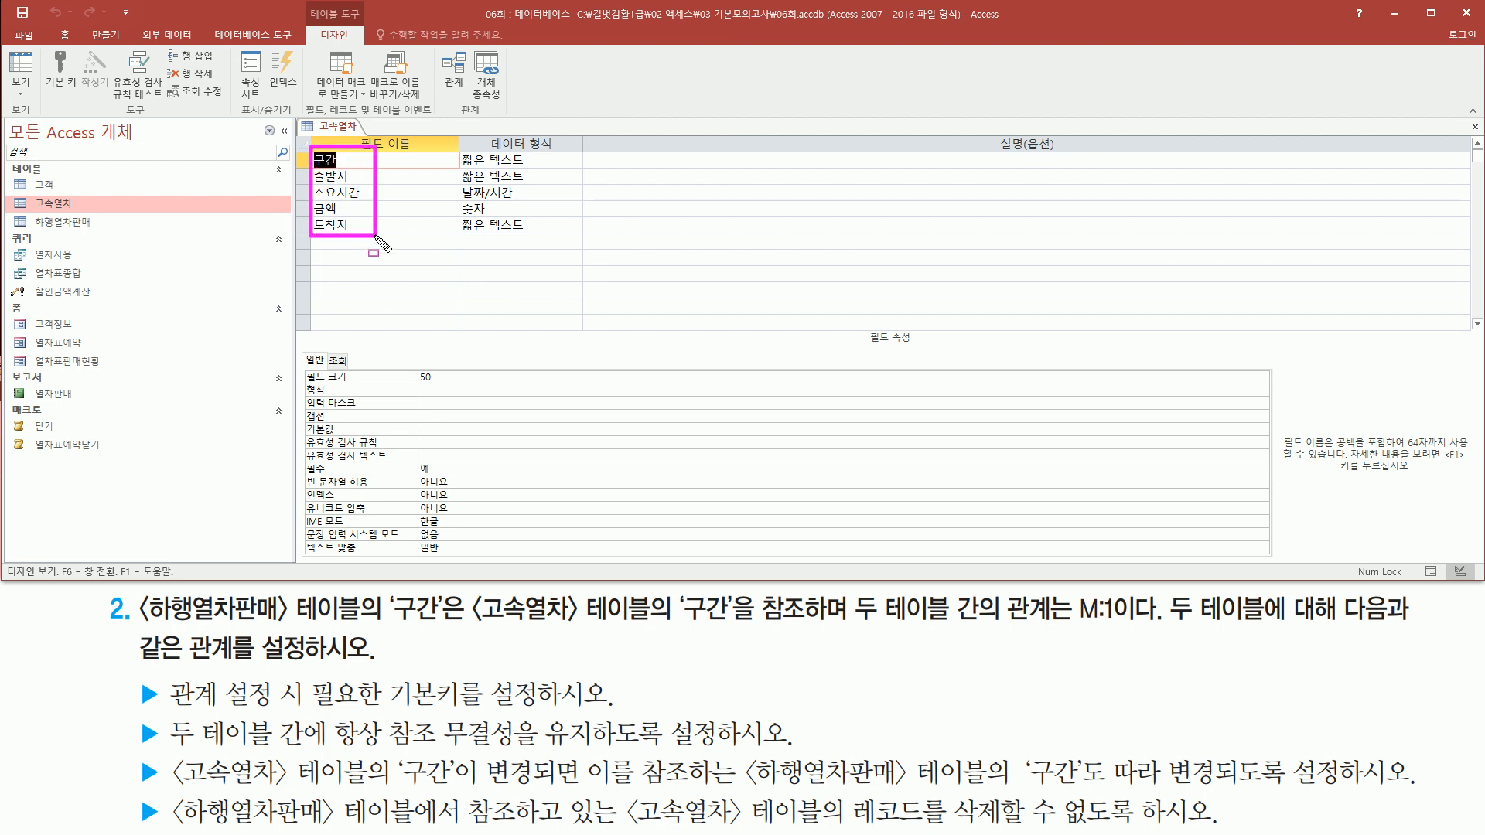
key(Escape)
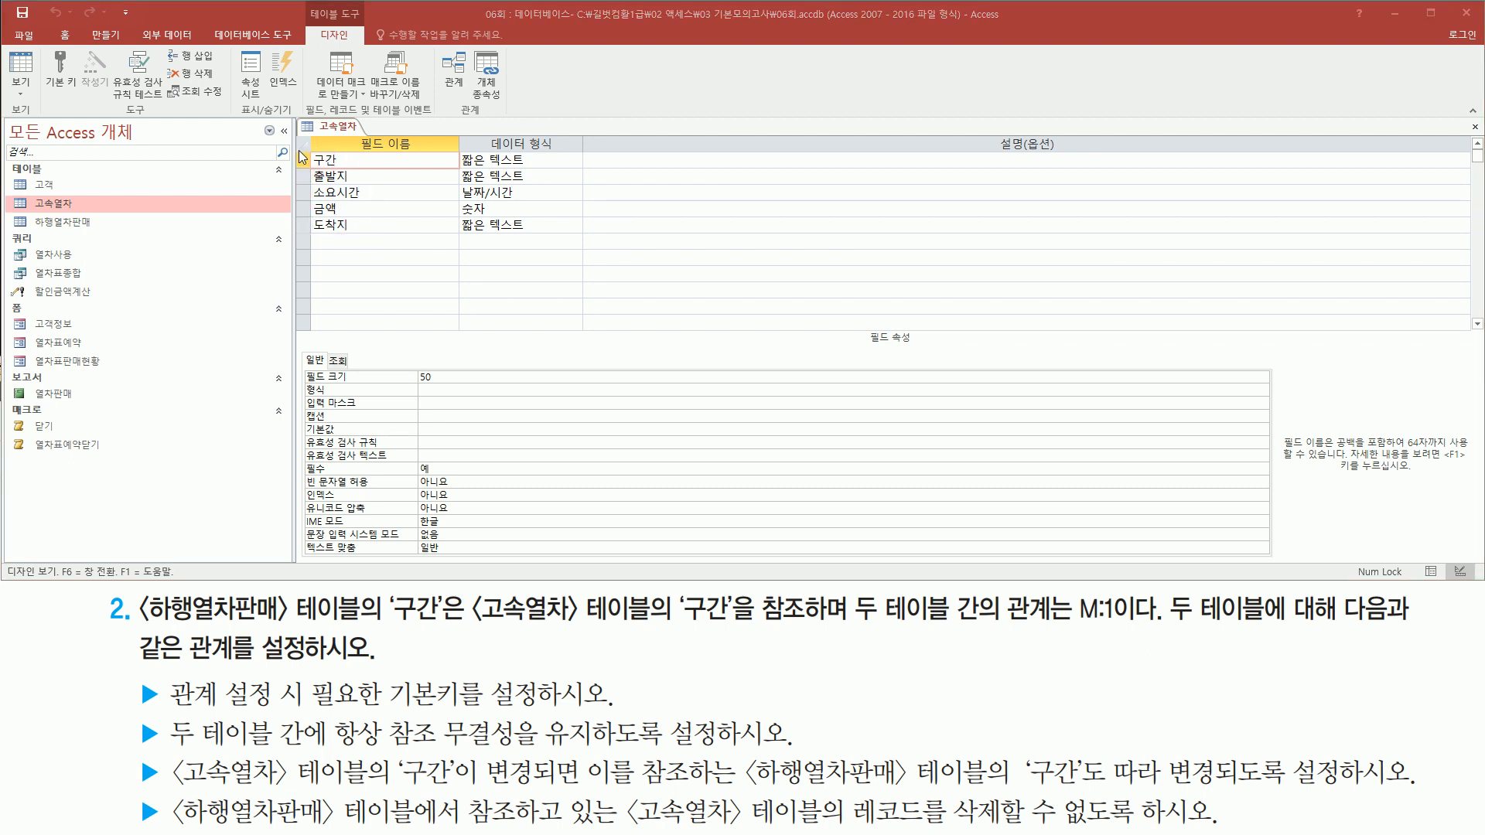
Set the 구간 field as the primary key of the 고속열차 table
drag(297, 150, 383, 169)
key(Escape)
click(306, 161)
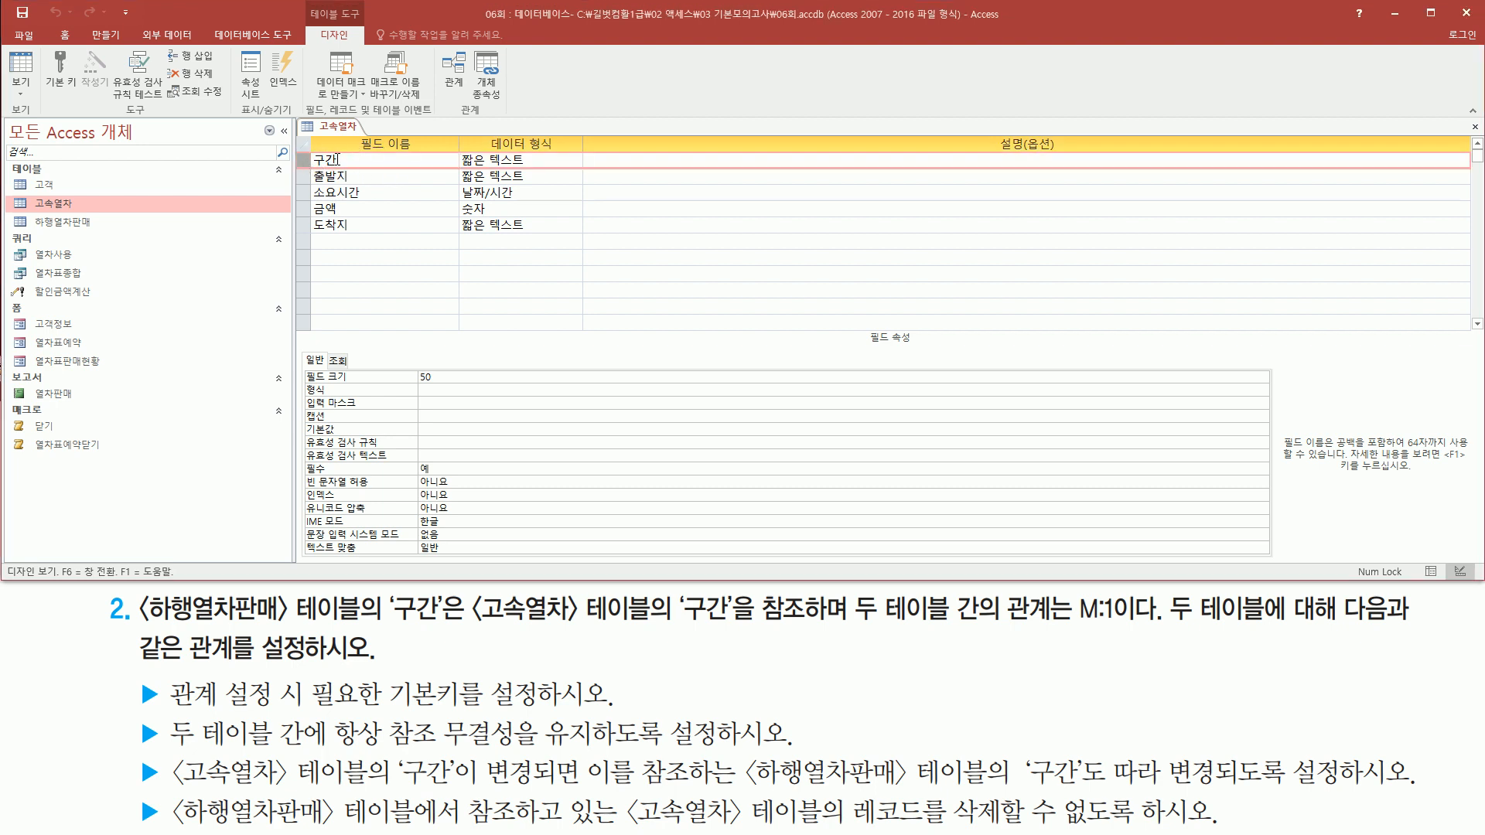
drag(47, 46, 86, 102)
key(Escape)
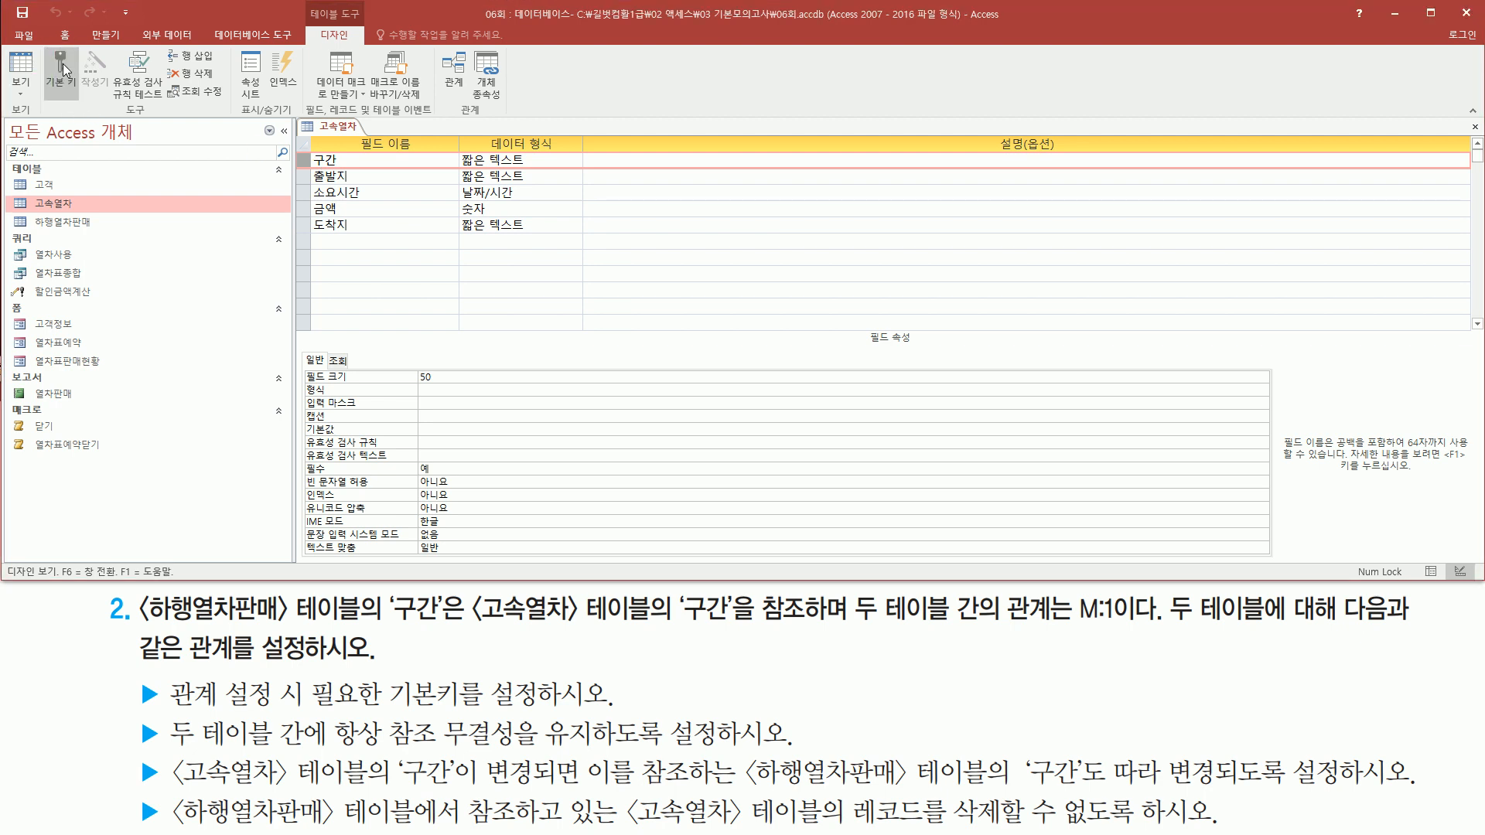
click(64, 70)
mouse_move(294, 147)
mouse_down()
mouse_move(330, 169)
mouse_move(317, 168)
mouse_up()
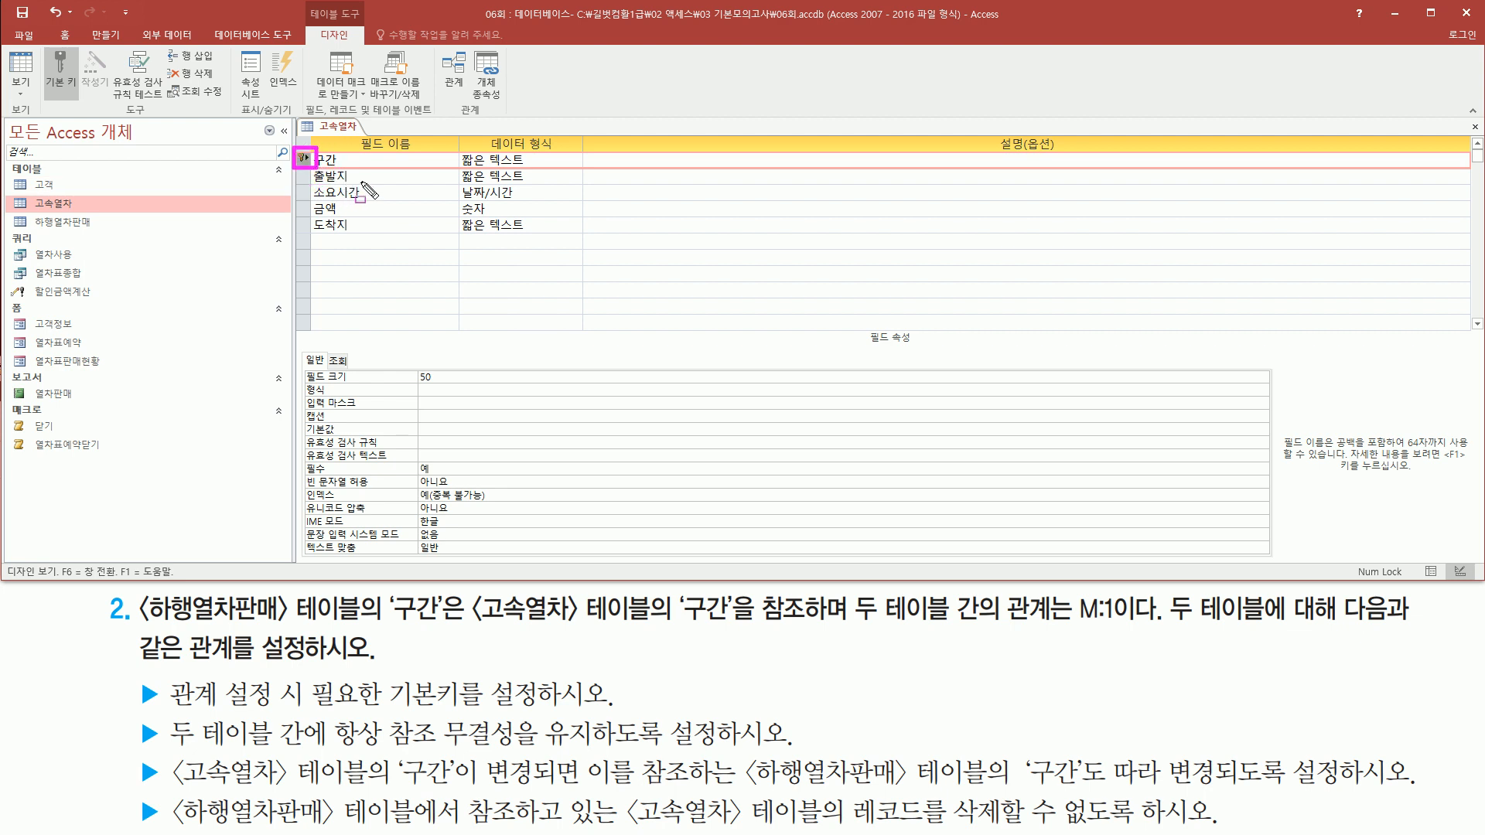
key(Escape)
Close the 고속열차 table and save its design changes
click(334, 129)
right_click(343, 133)
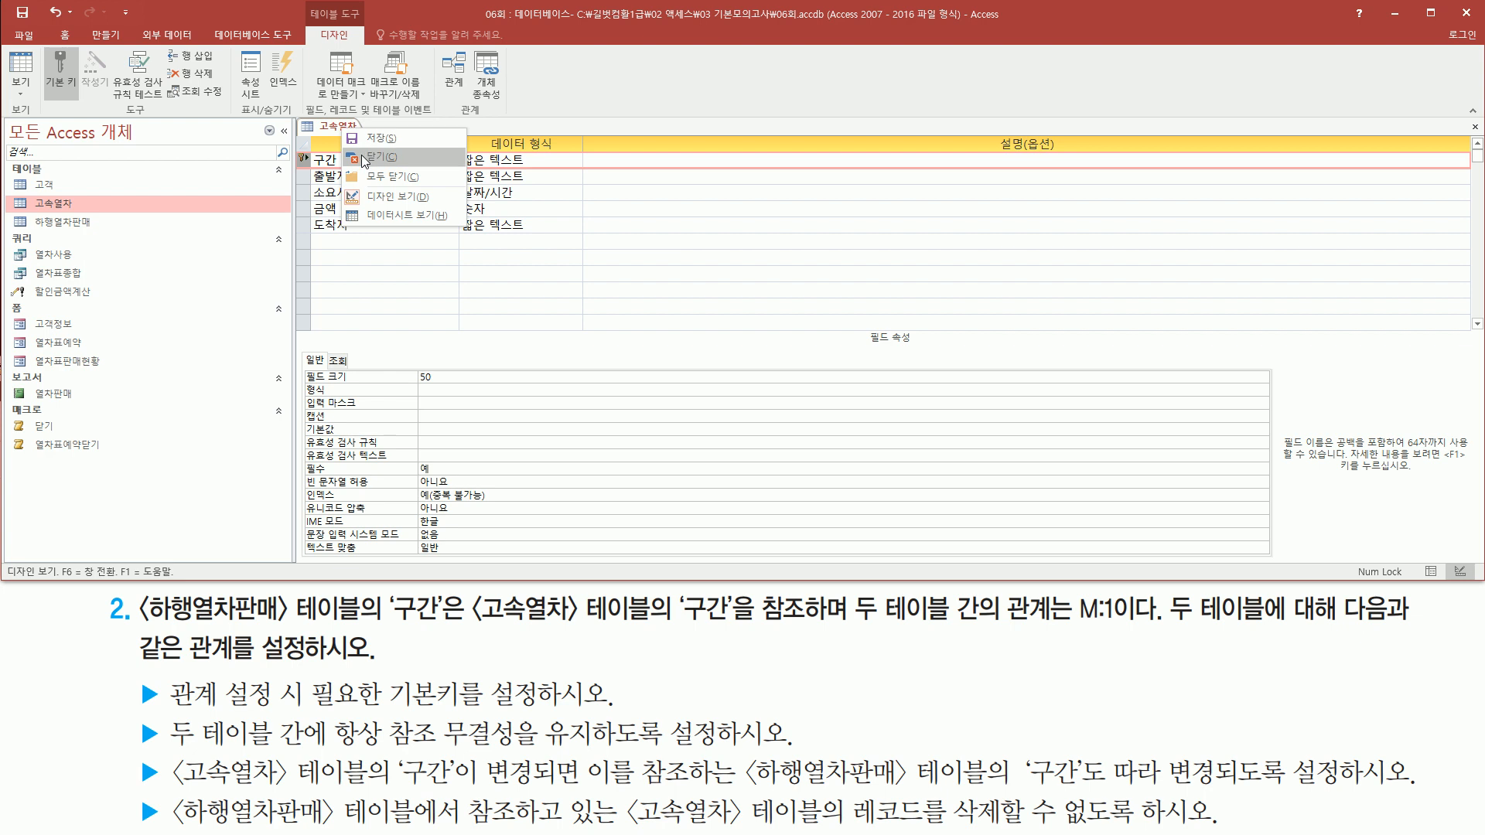
click(363, 158)
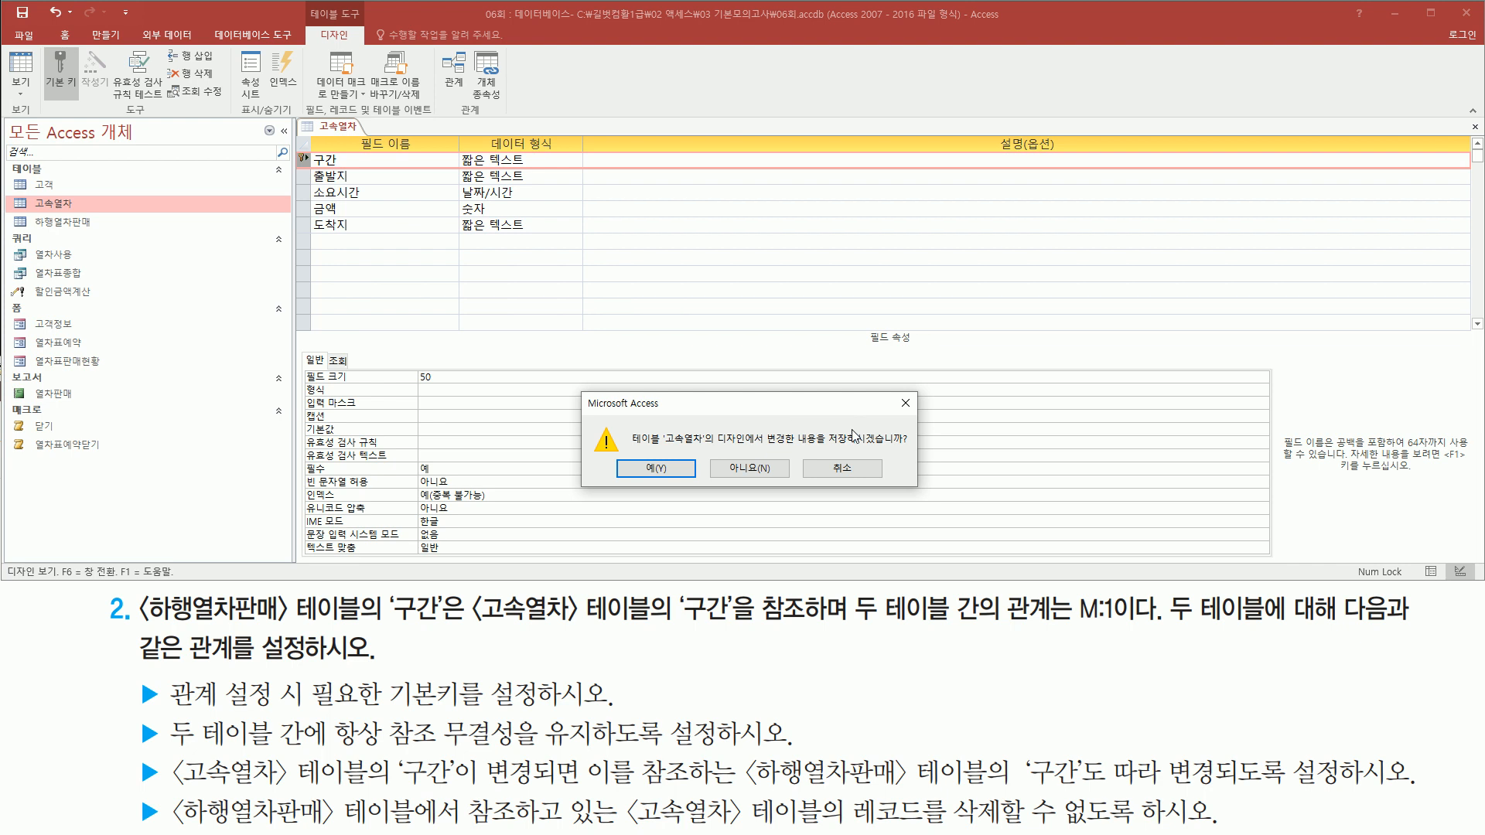
click(670, 470)
drag(142, 717, 624, 717)
key(Escape)
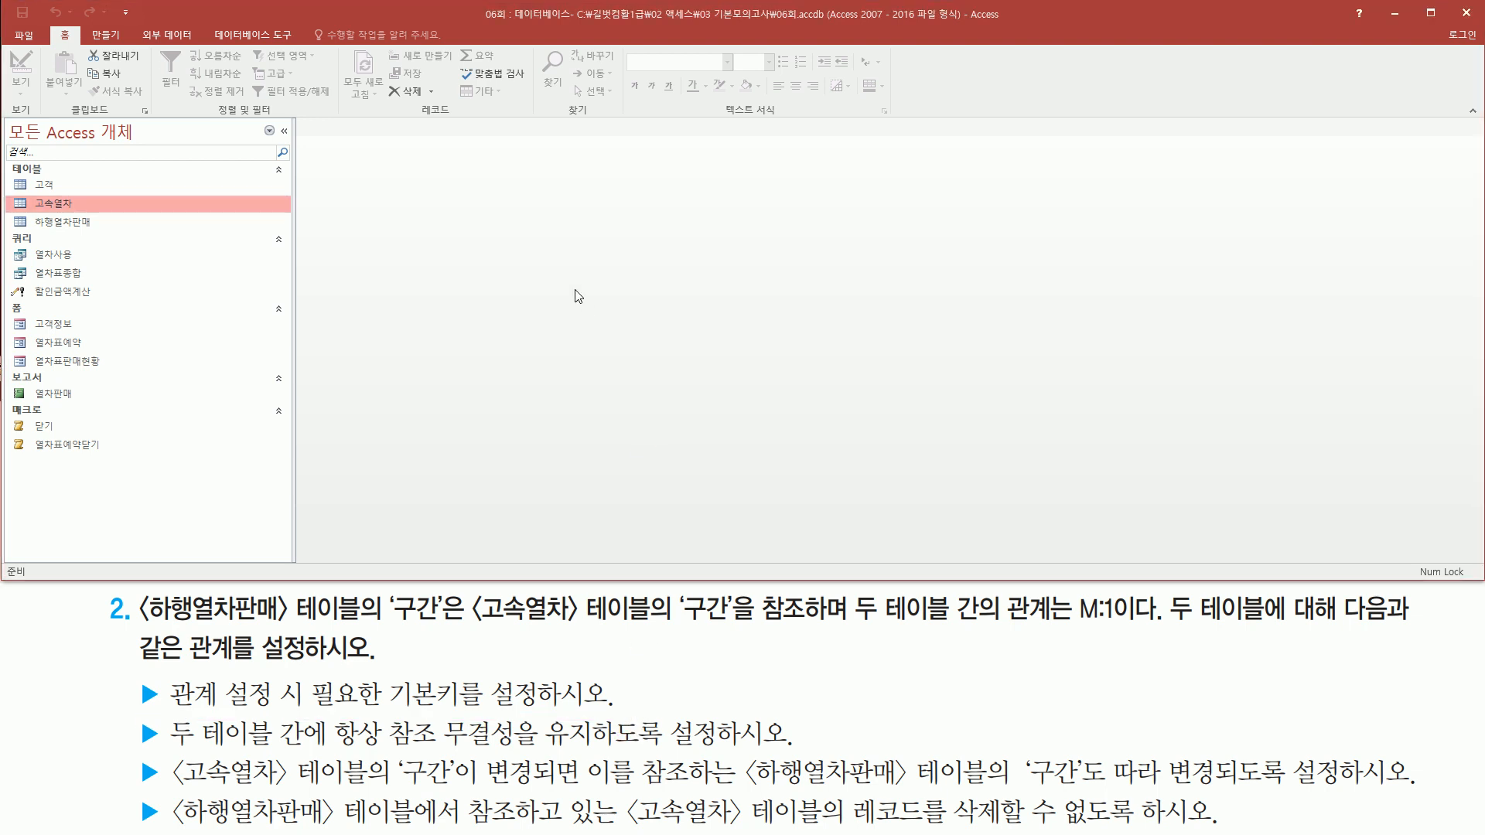
Open the database relationships layout and add the 고속열차 and 하행열차판매 tables to it
click(263, 35)
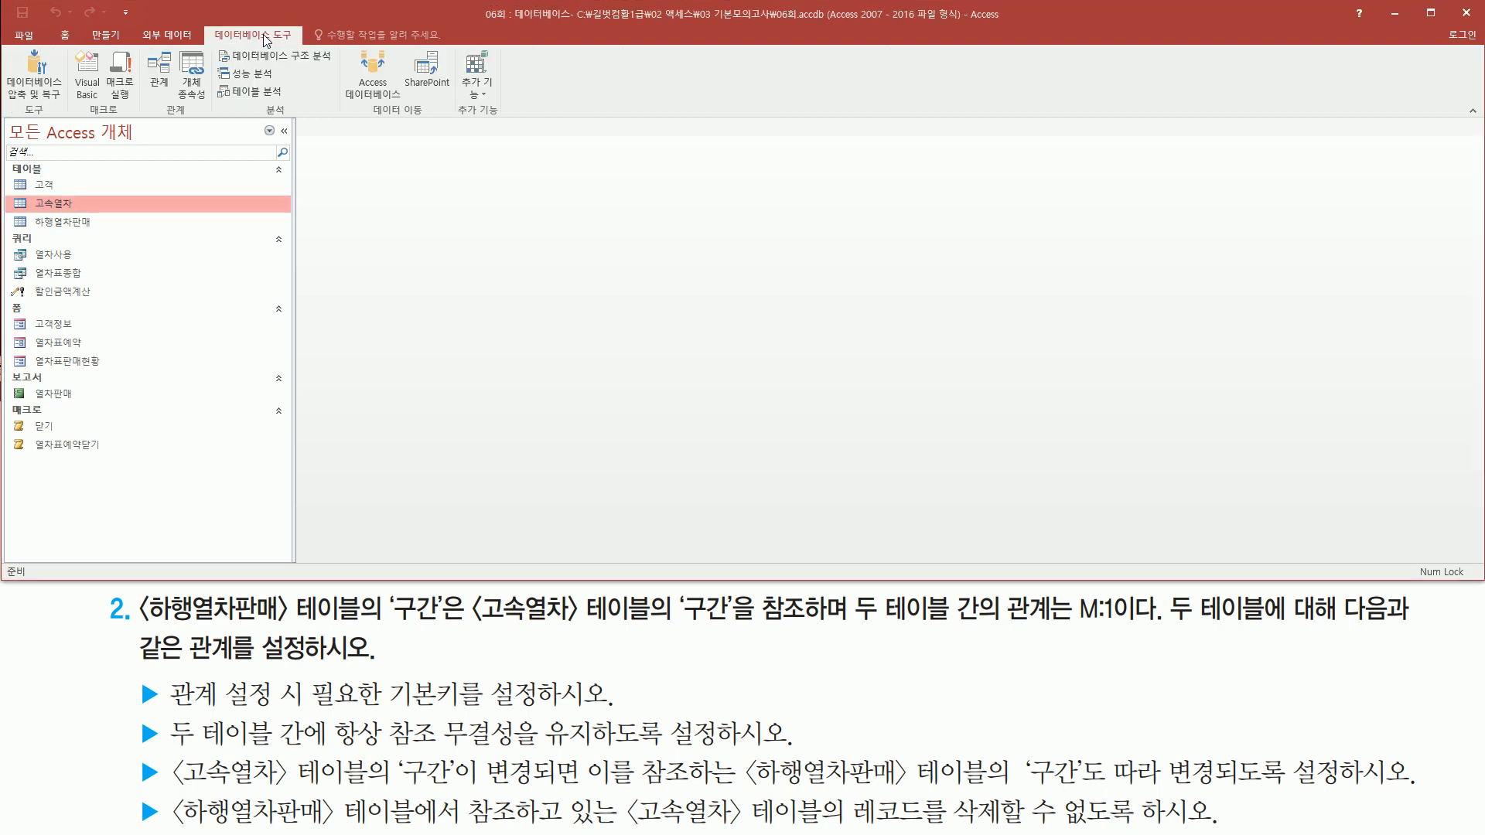
click(165, 74)
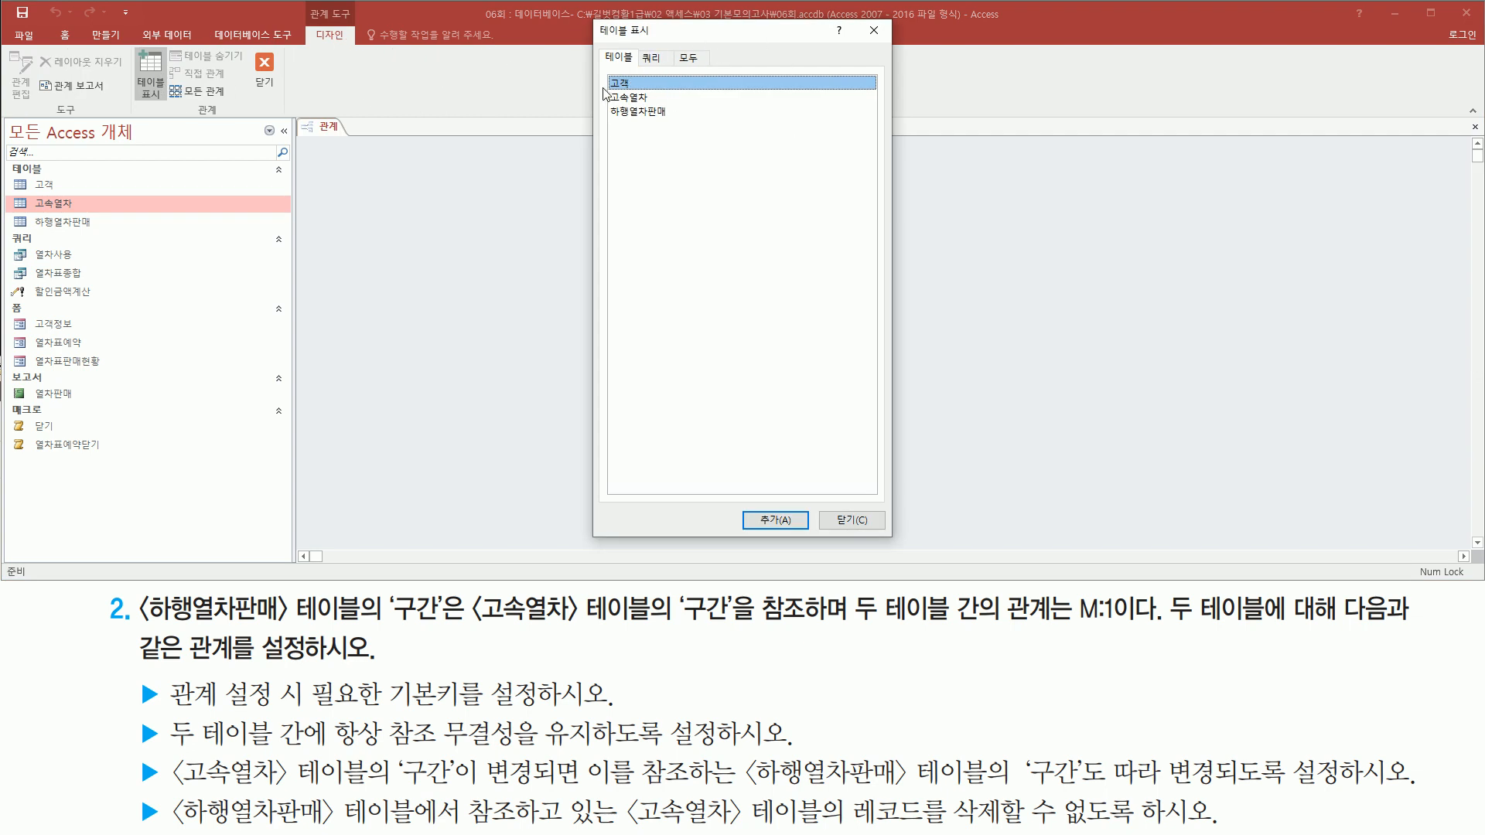
drag(602, 86, 680, 123)
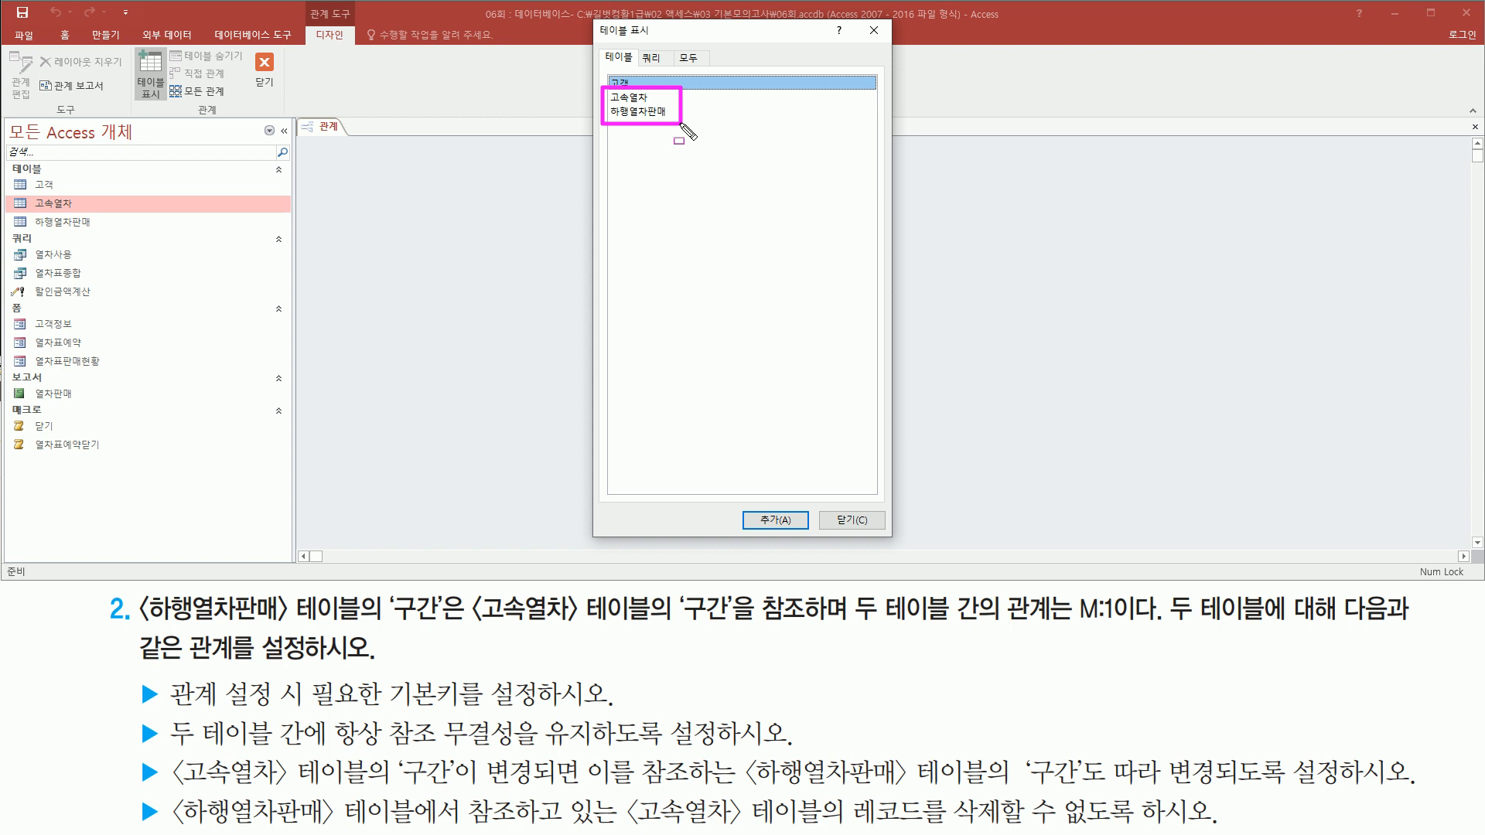
click(645, 98)
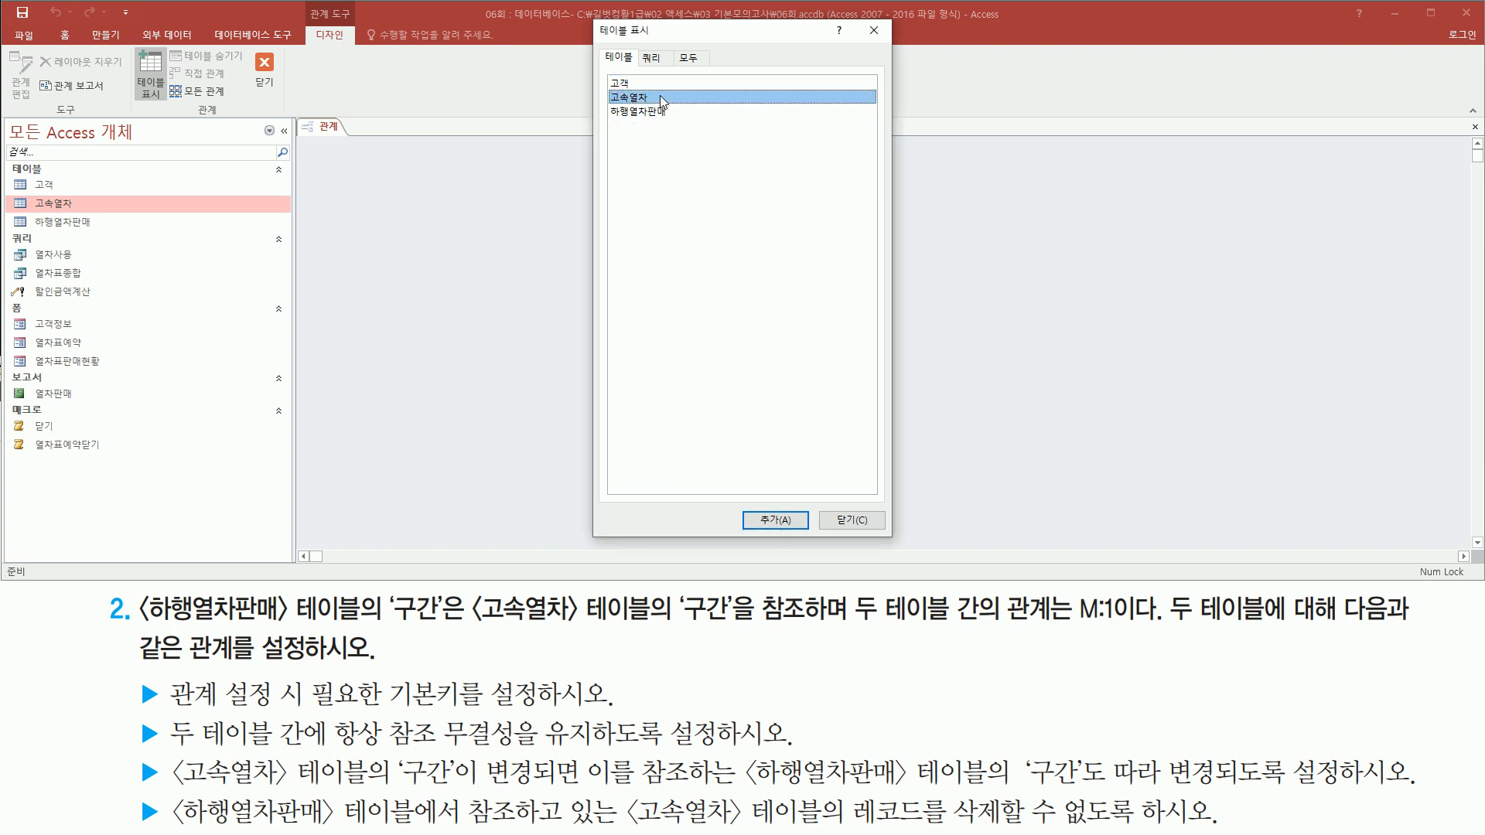
double_click(661, 96)
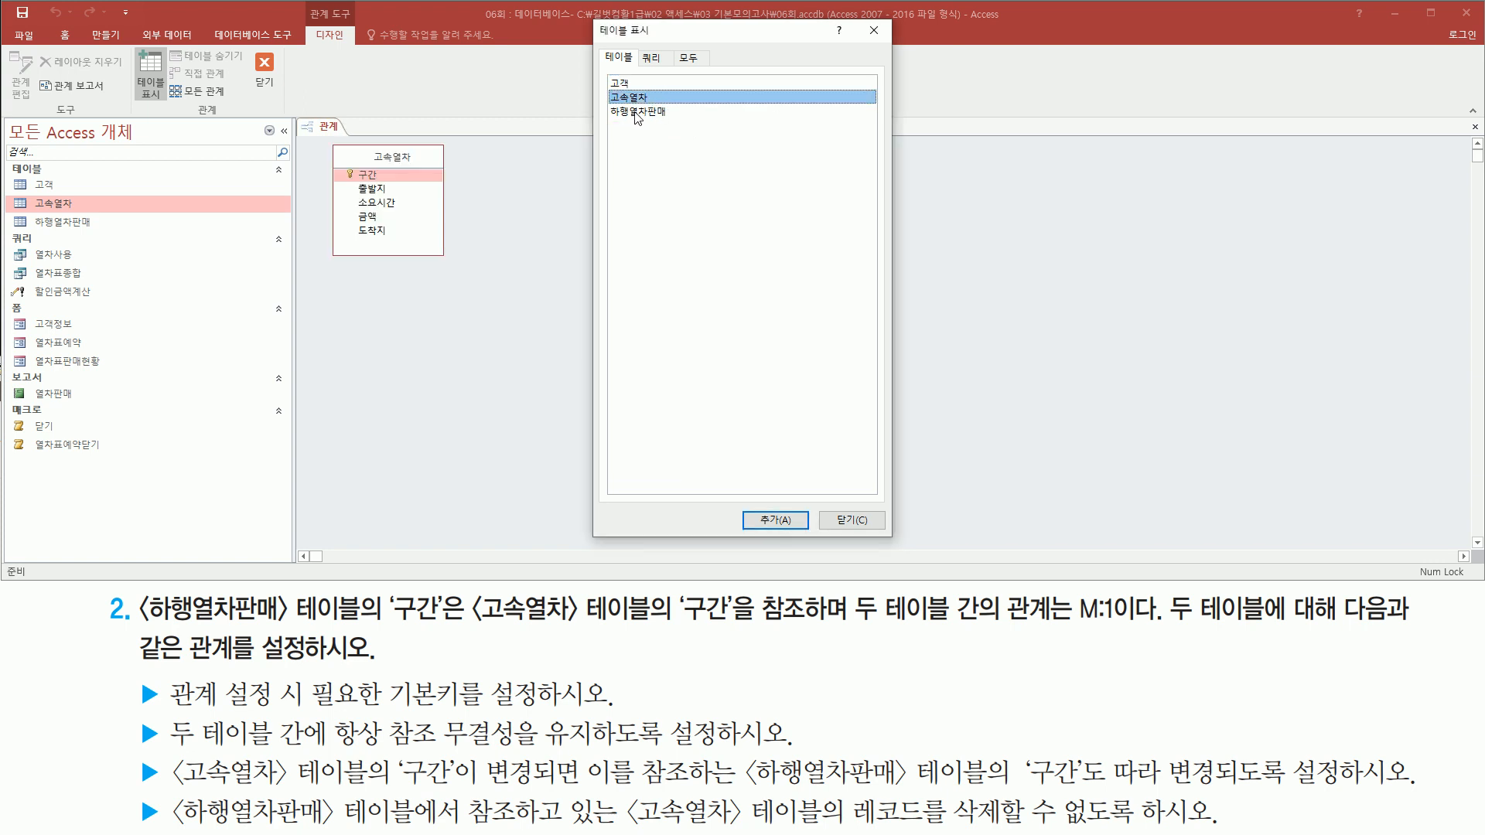
click(636, 113)
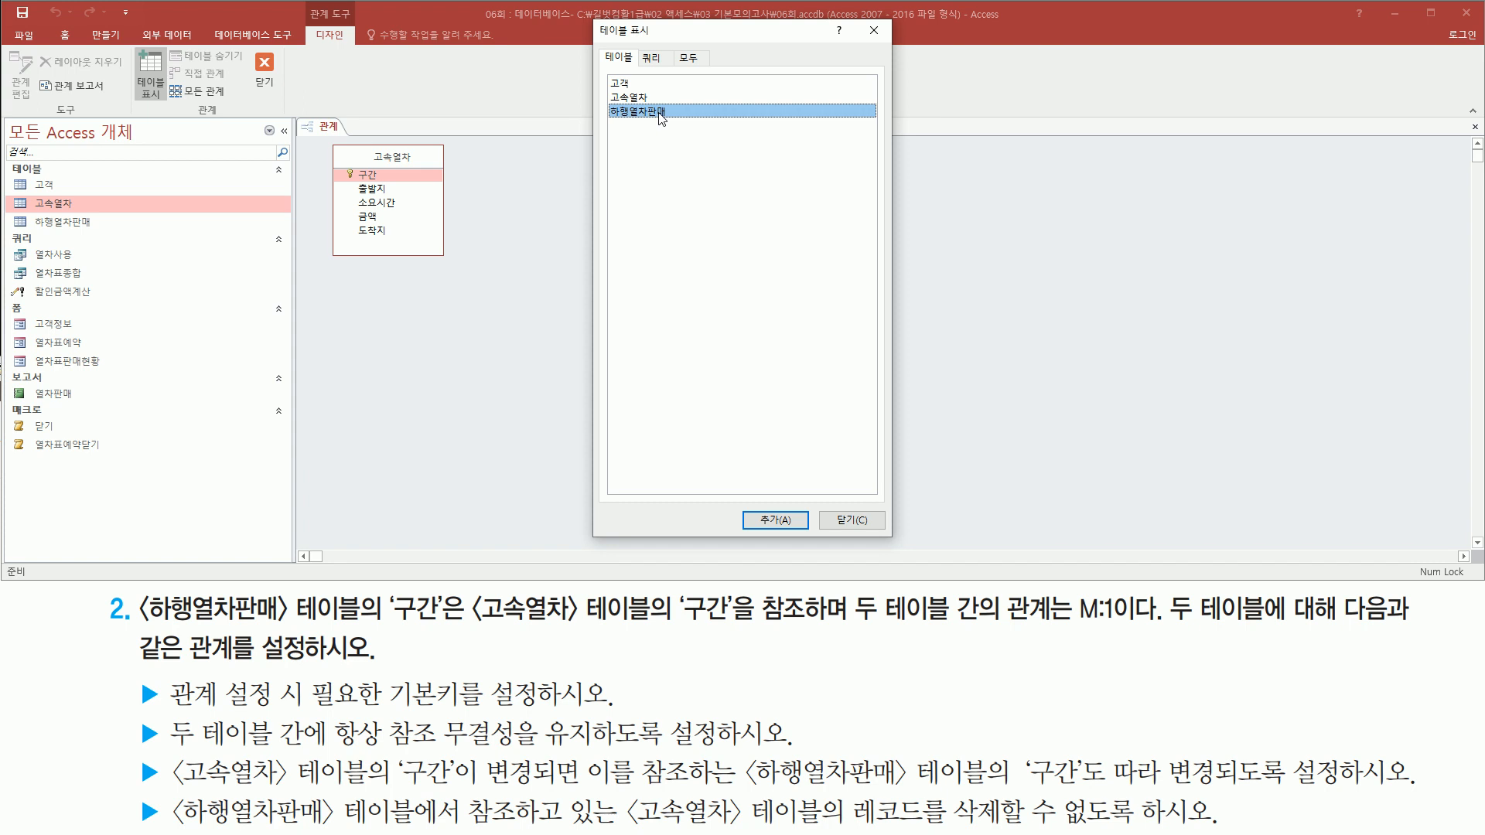
double_click(660, 112)
mouse_move(324, 133)
mouse_down()
mouse_move(580, 269)
mouse_move(590, 261)
mouse_up()
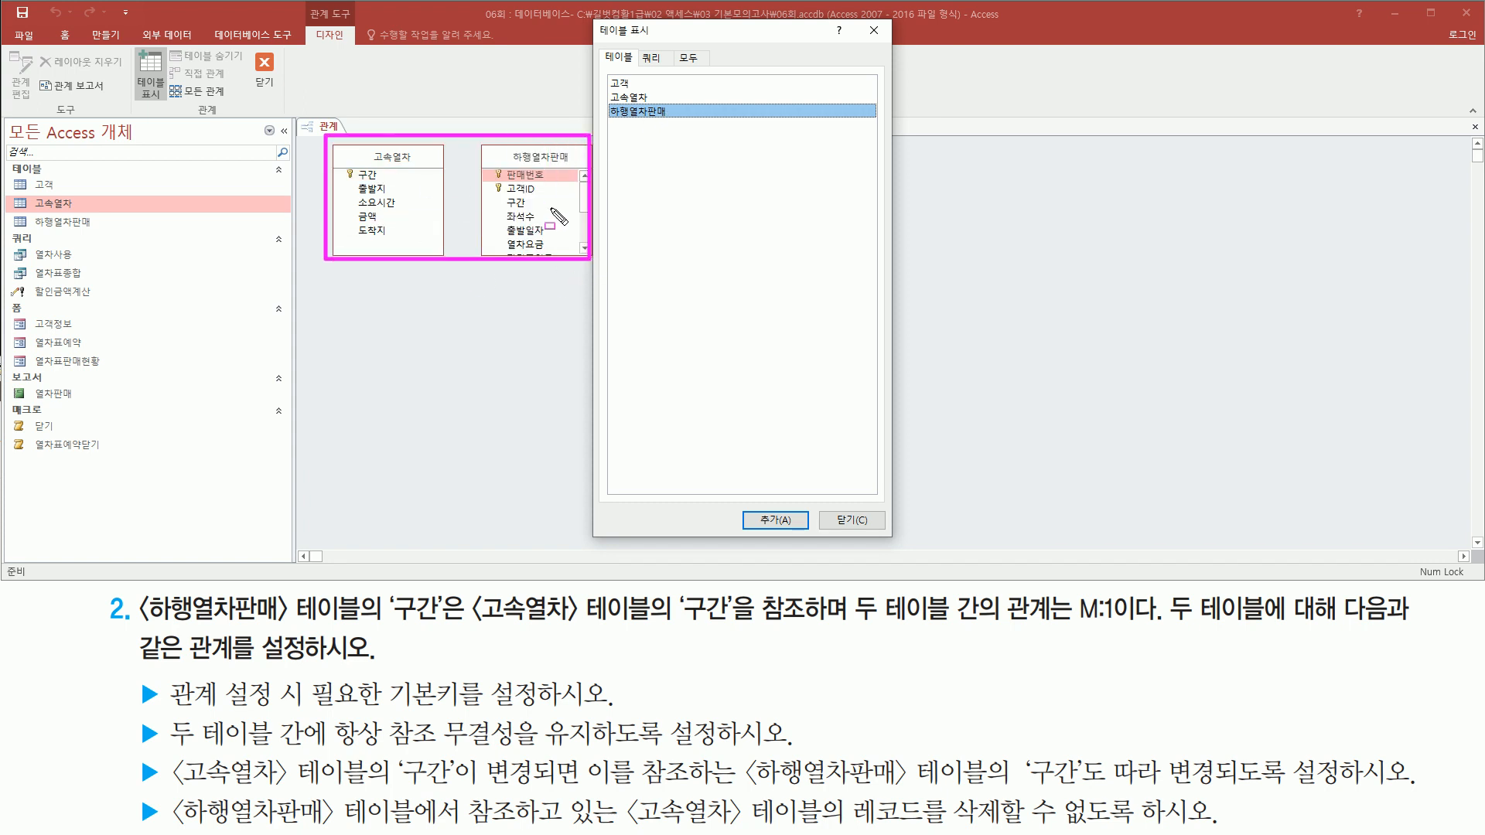
drag(858, 22, 892, 49)
key(Escape)
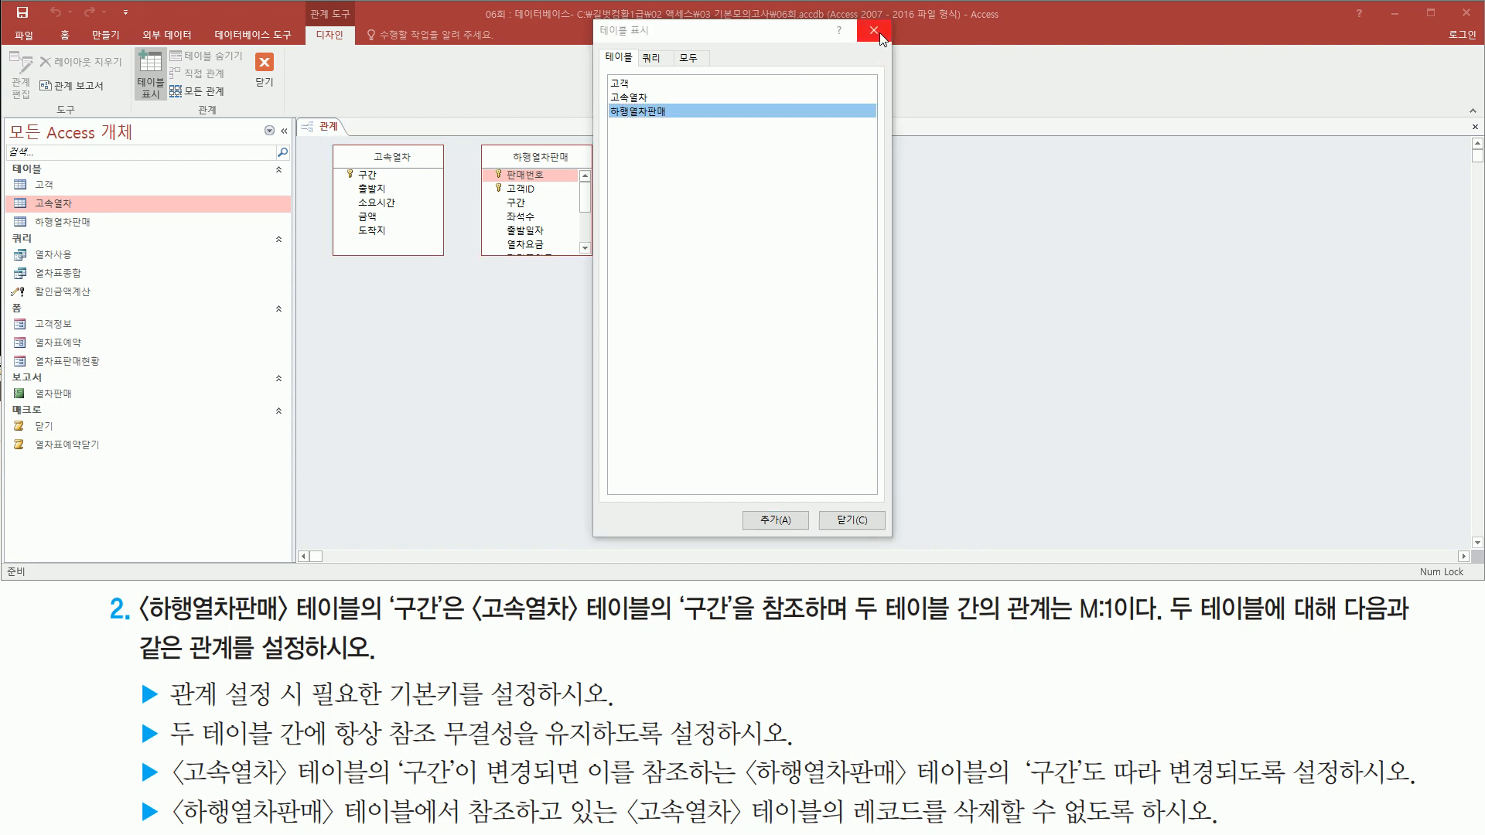
click(879, 35)
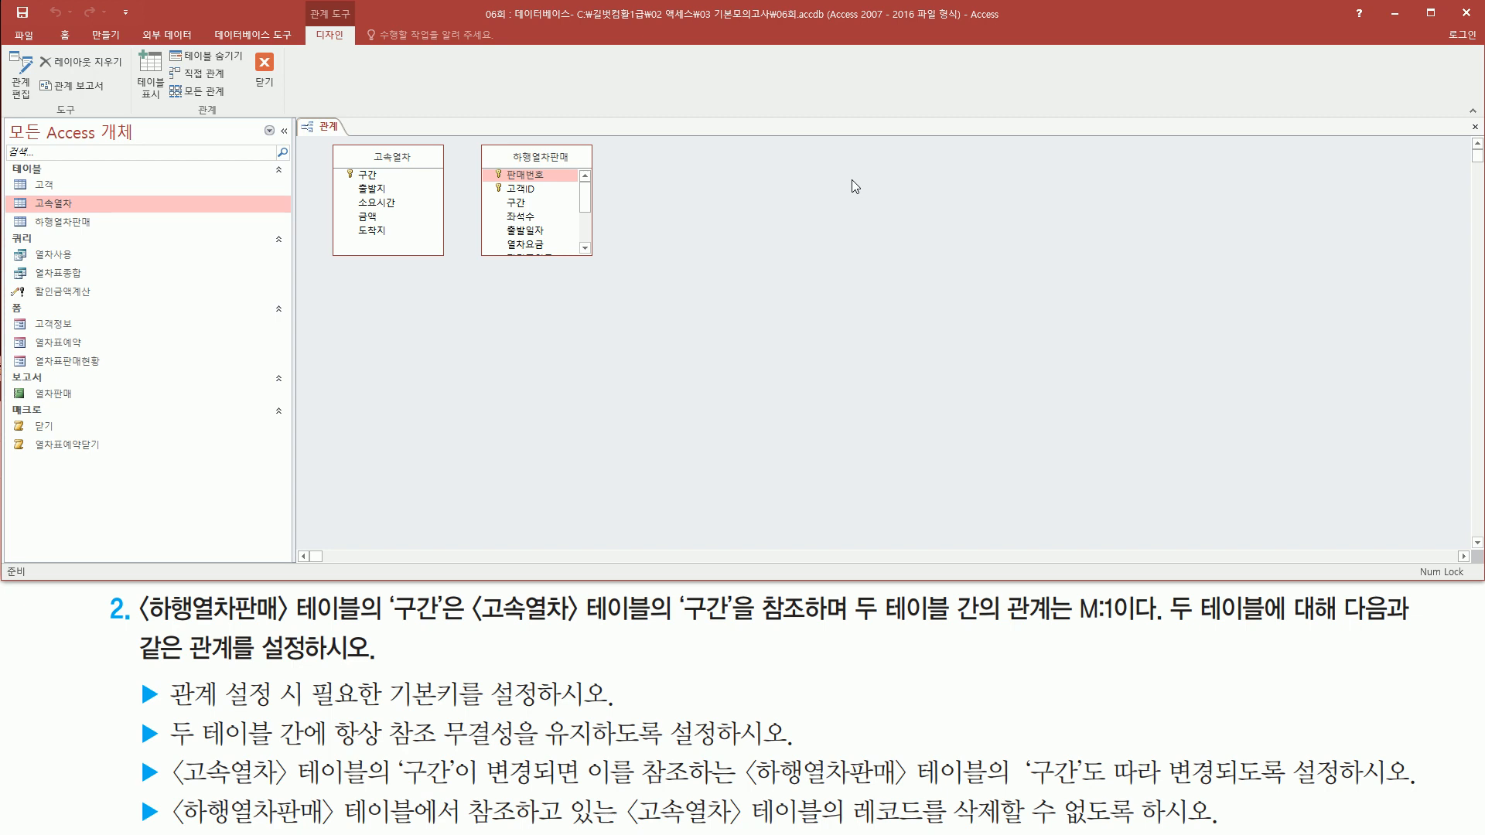
Link 구간 in the 고속열차 table to 구간 in the 하행열차판매 table, opening the relationship's settings
key(ctrl+2)
drag(396, 622, 440, 624)
drag(685, 621, 740, 623)
drag(346, 167, 388, 184)
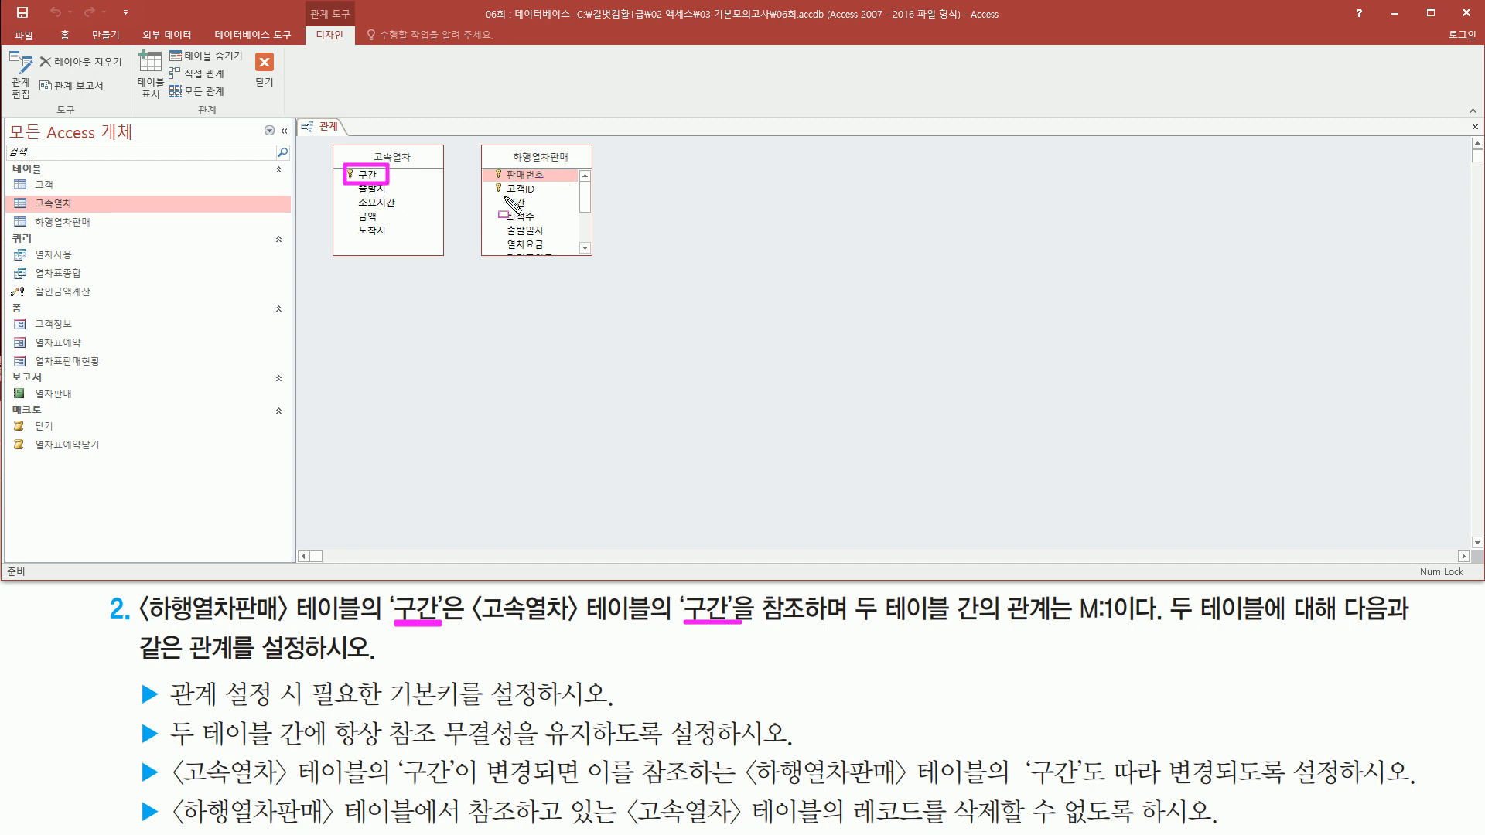
drag(497, 189, 546, 216)
click(369, 177)
drag(367, 179, 518, 205)
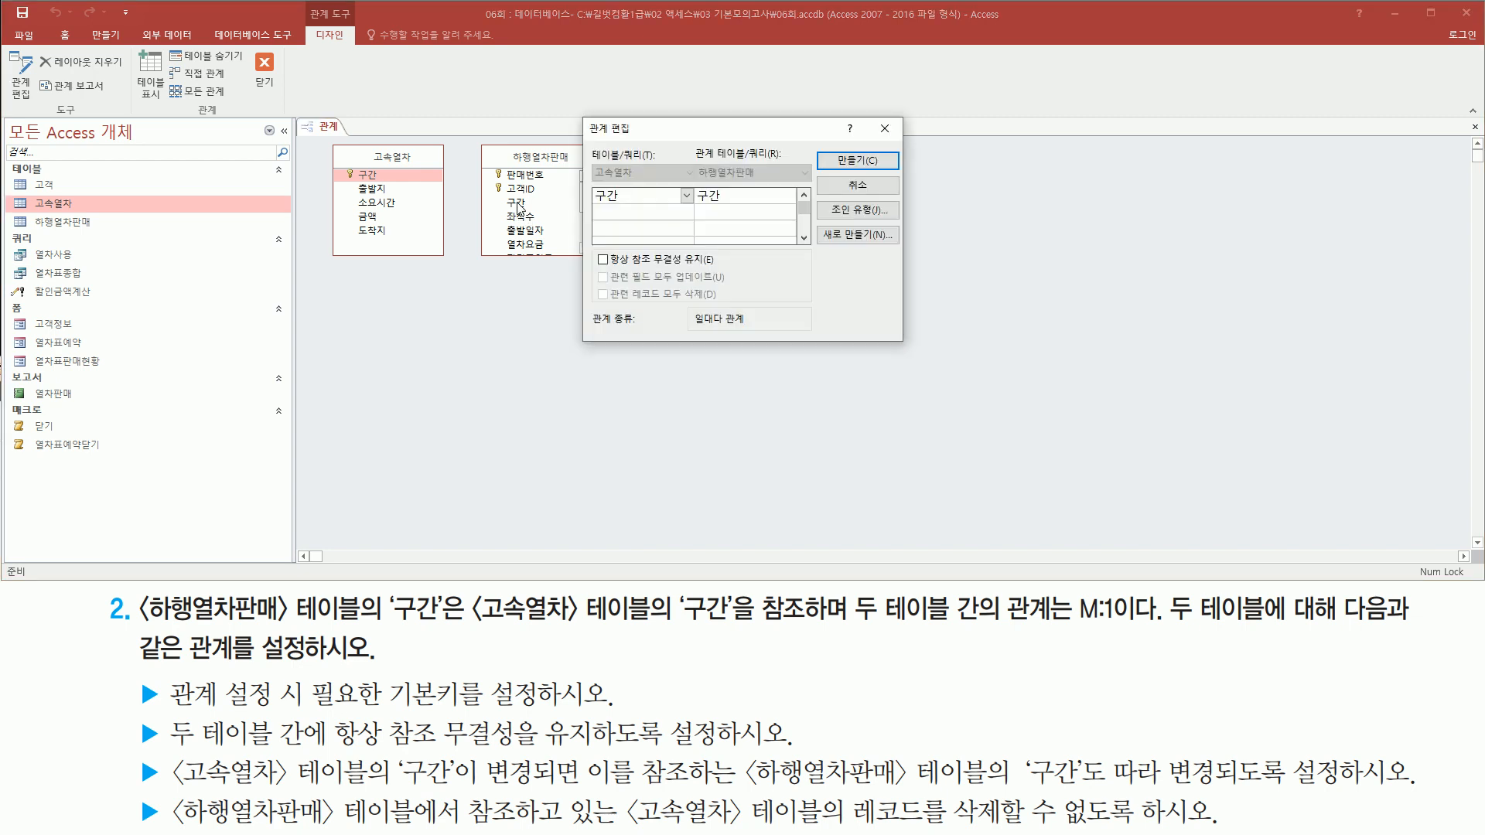
mouse_move(582, 115)
mouse_down()
mouse_move(881, 340)
mouse_move(906, 344)
mouse_up()
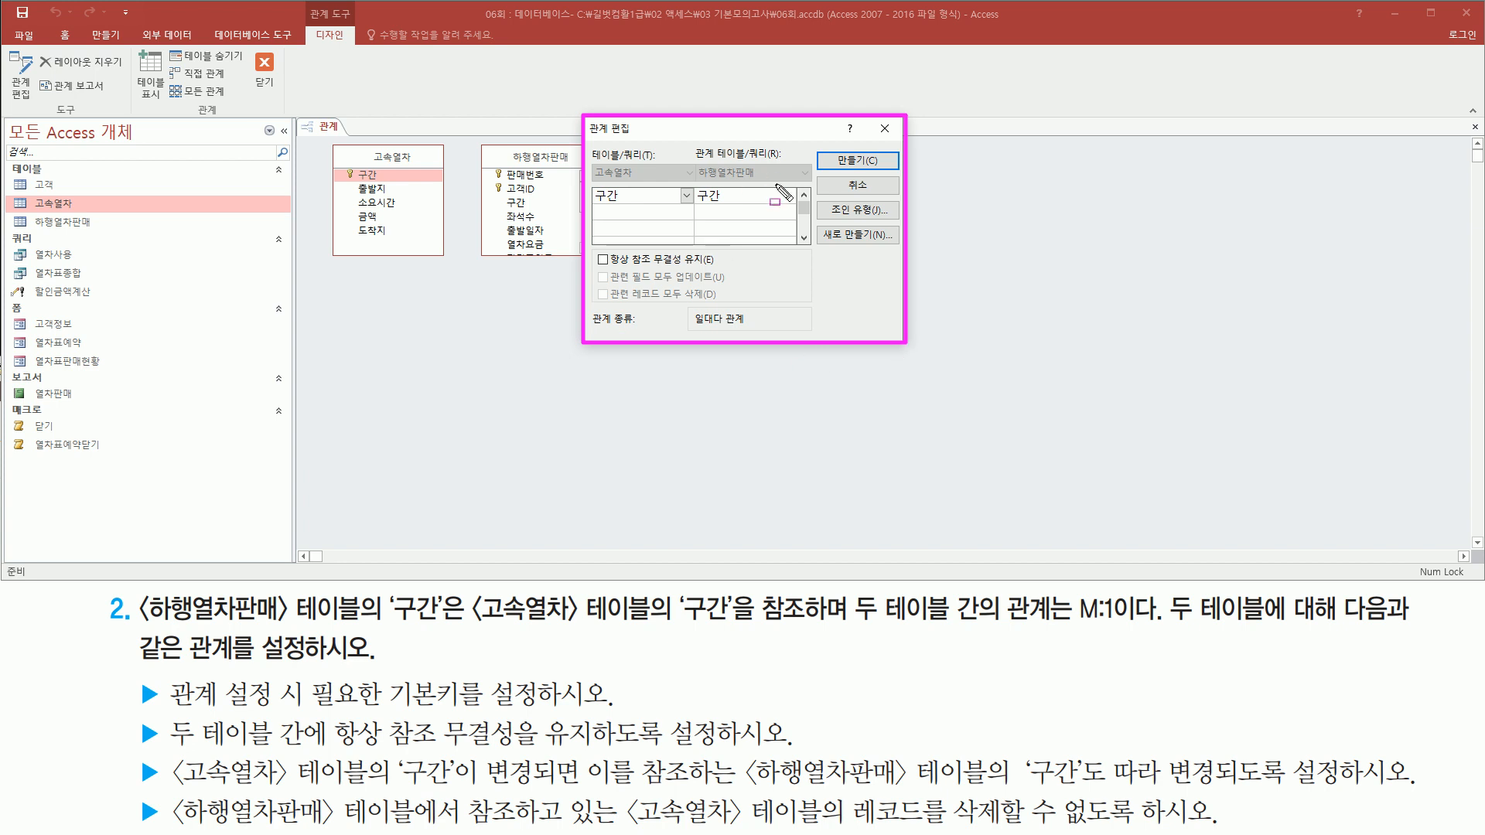
mouse_move(585, 161)
mouse_down()
mouse_move(650, 193)
mouse_move(650, 225)
mouse_move(645, 208)
mouse_up()
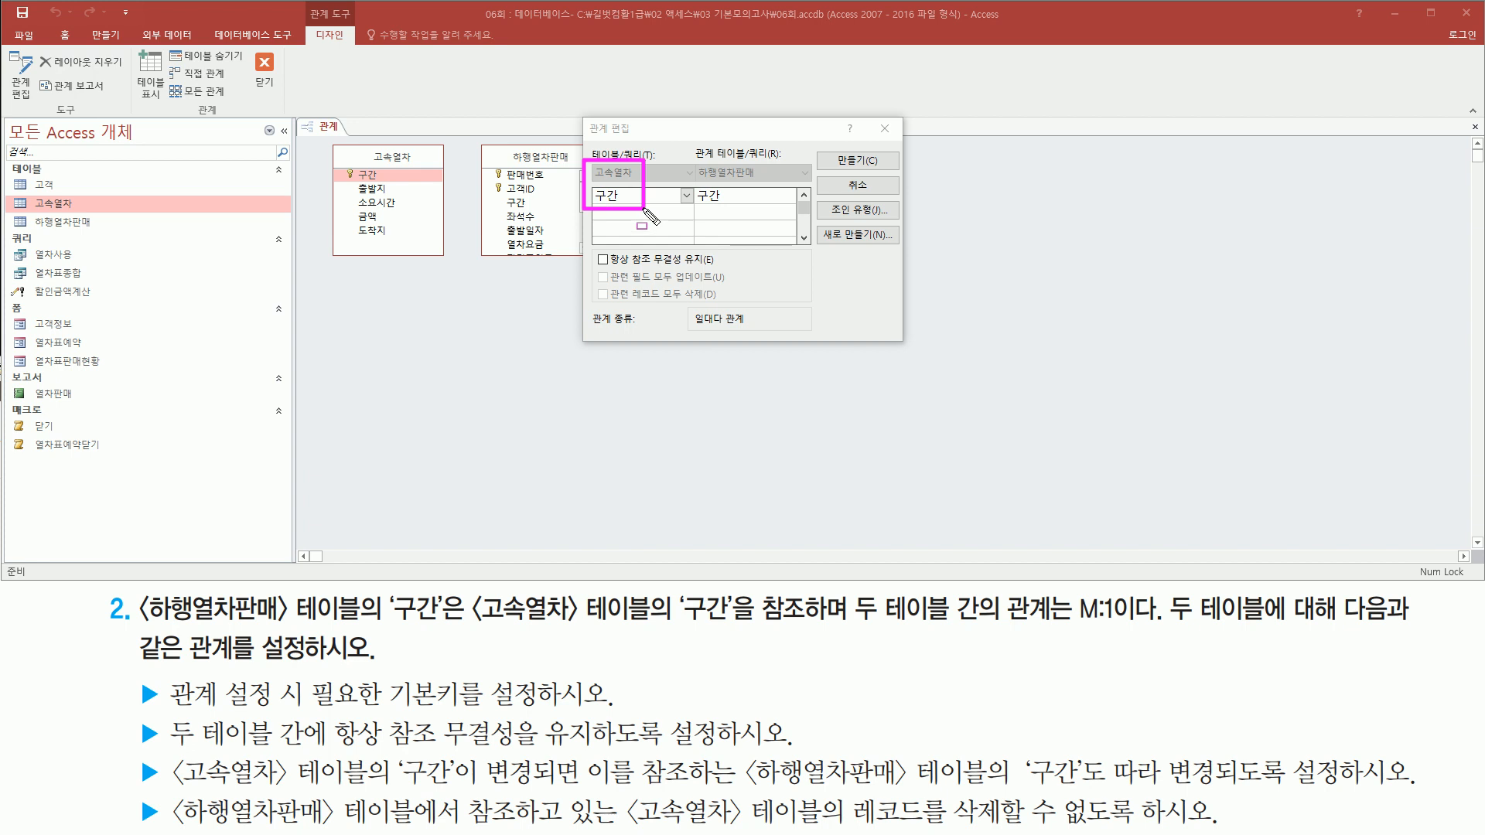
mouse_move(691, 157)
mouse_down()
mouse_move(764, 186)
mouse_move(767, 207)
mouse_up()
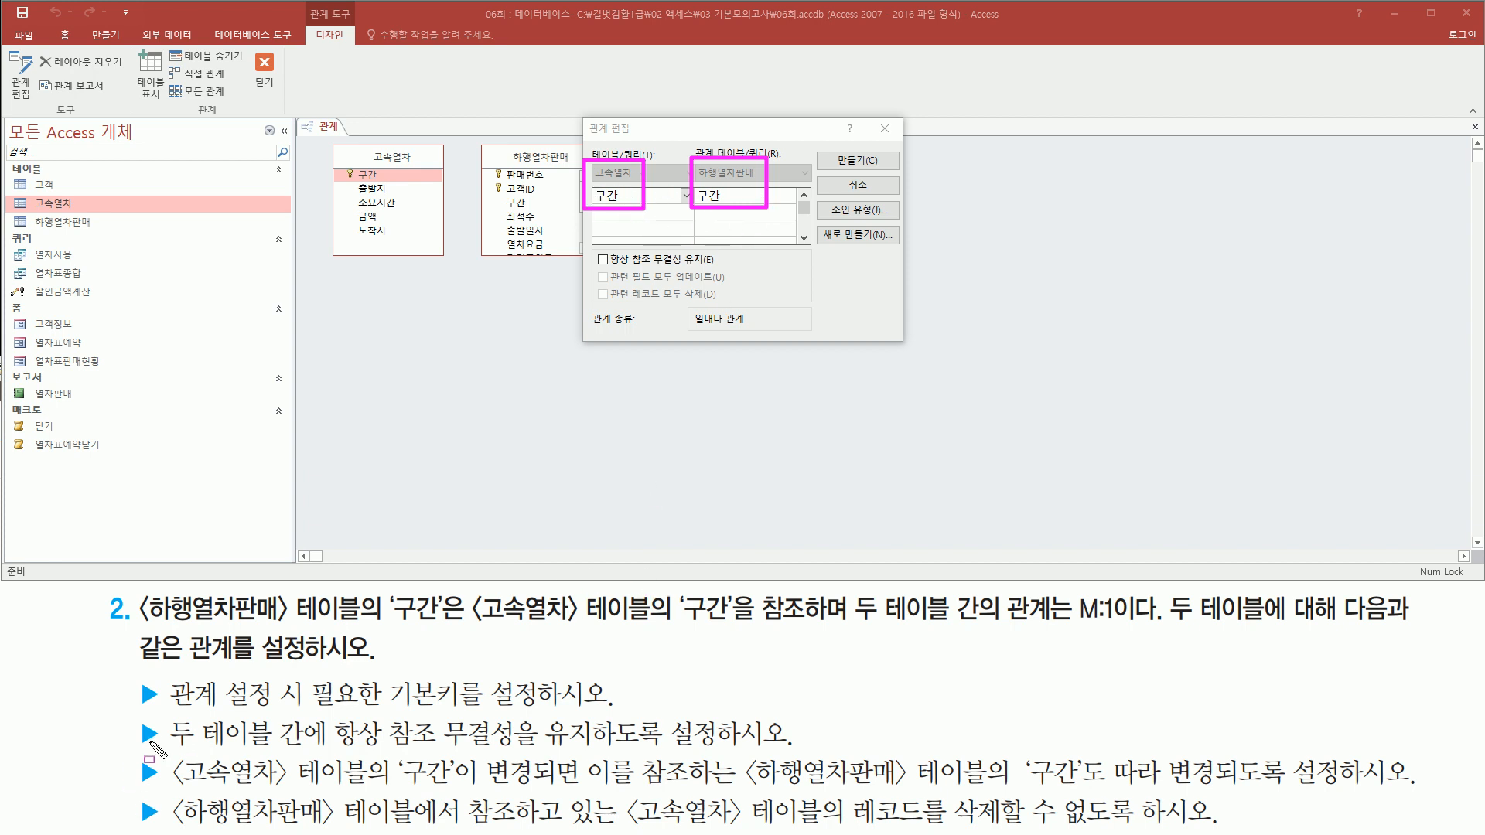
Enable referential integrity (항상 참조 무결성 유지) for the 구간 relationship
drag(164, 751, 736, 760)
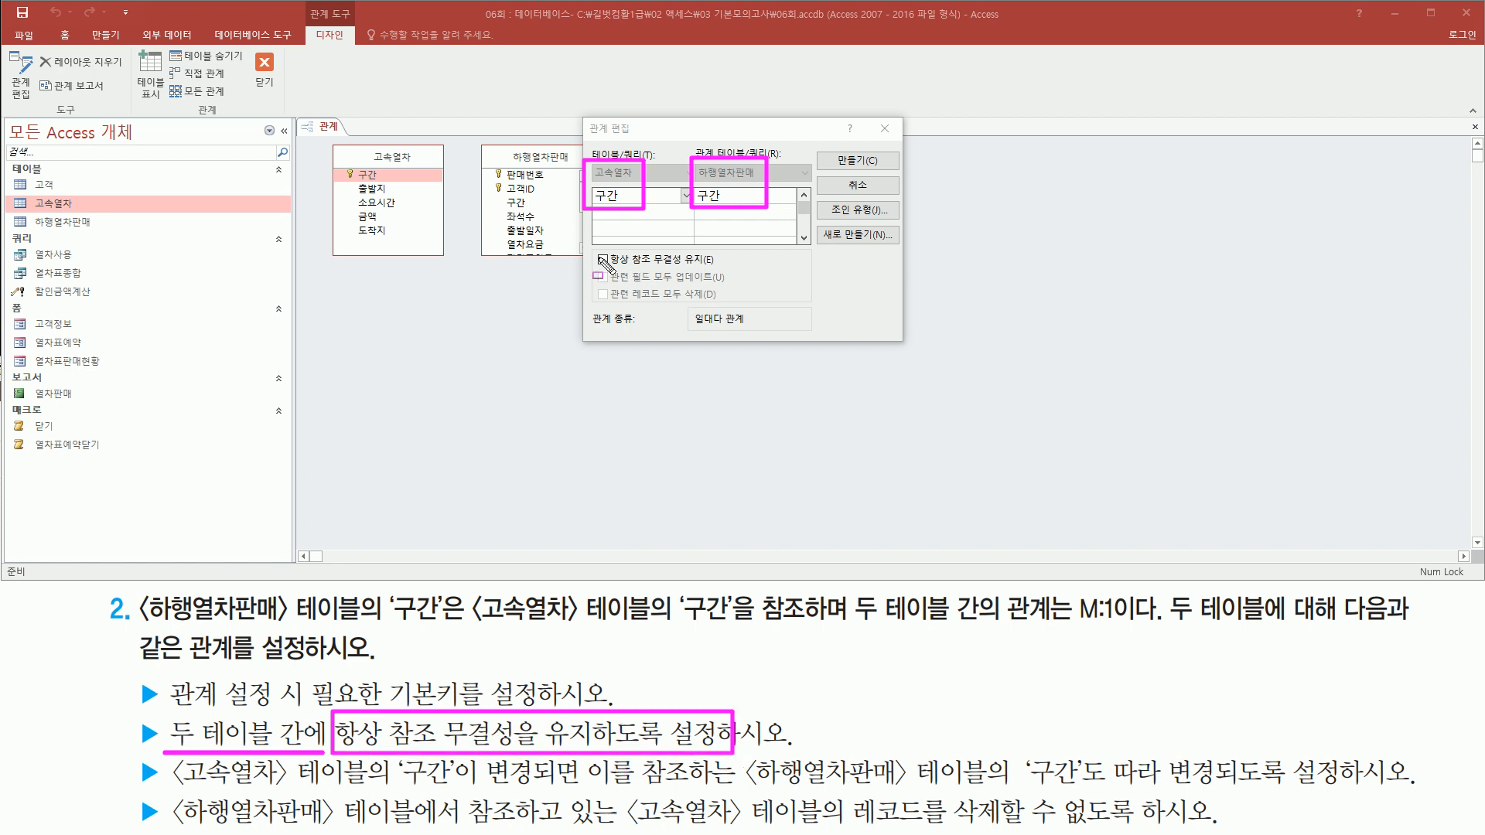
drag(594, 250, 718, 270)
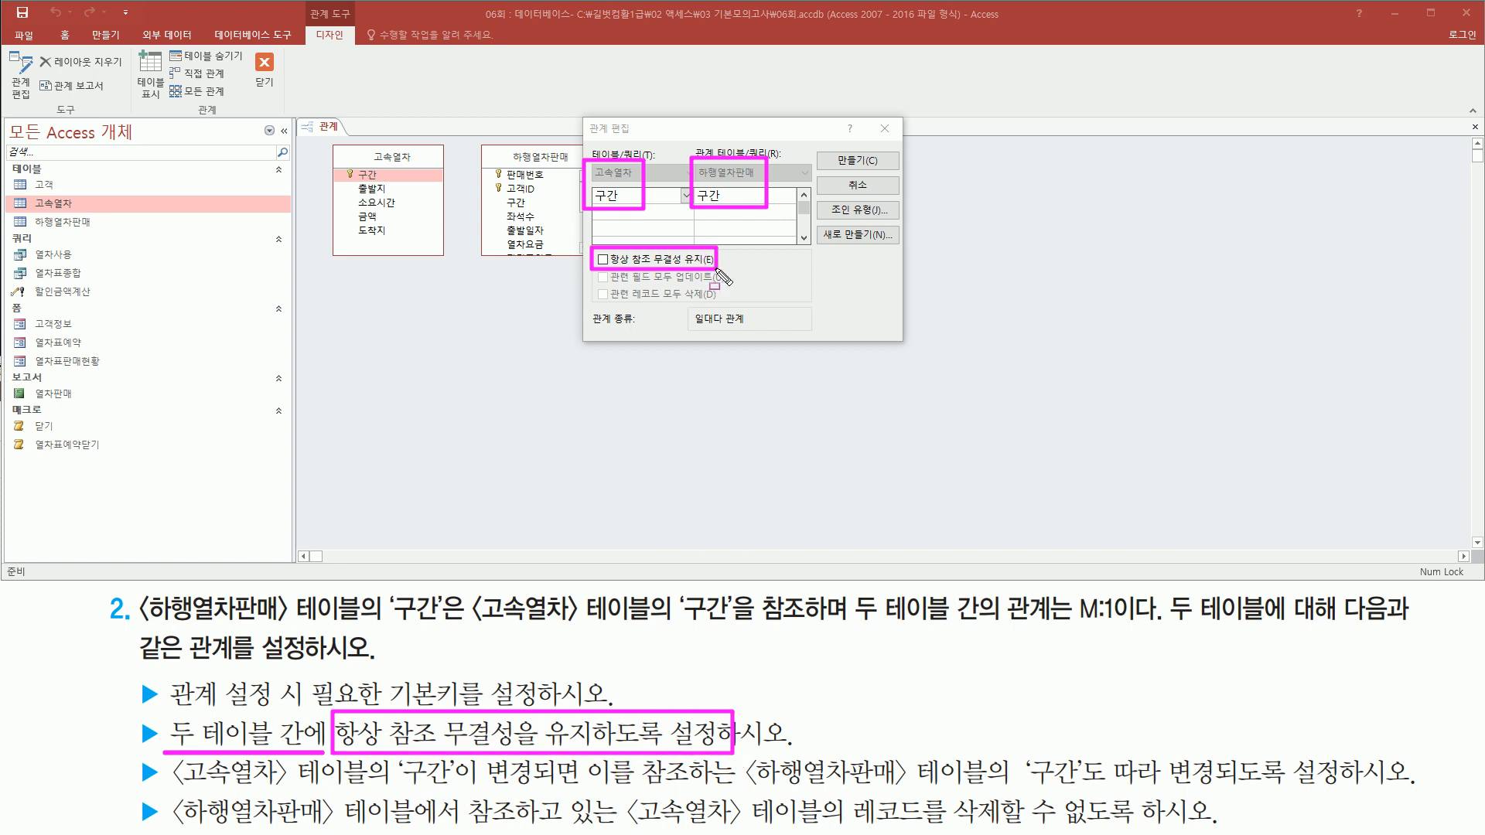
key(Escape)
click(604, 261)
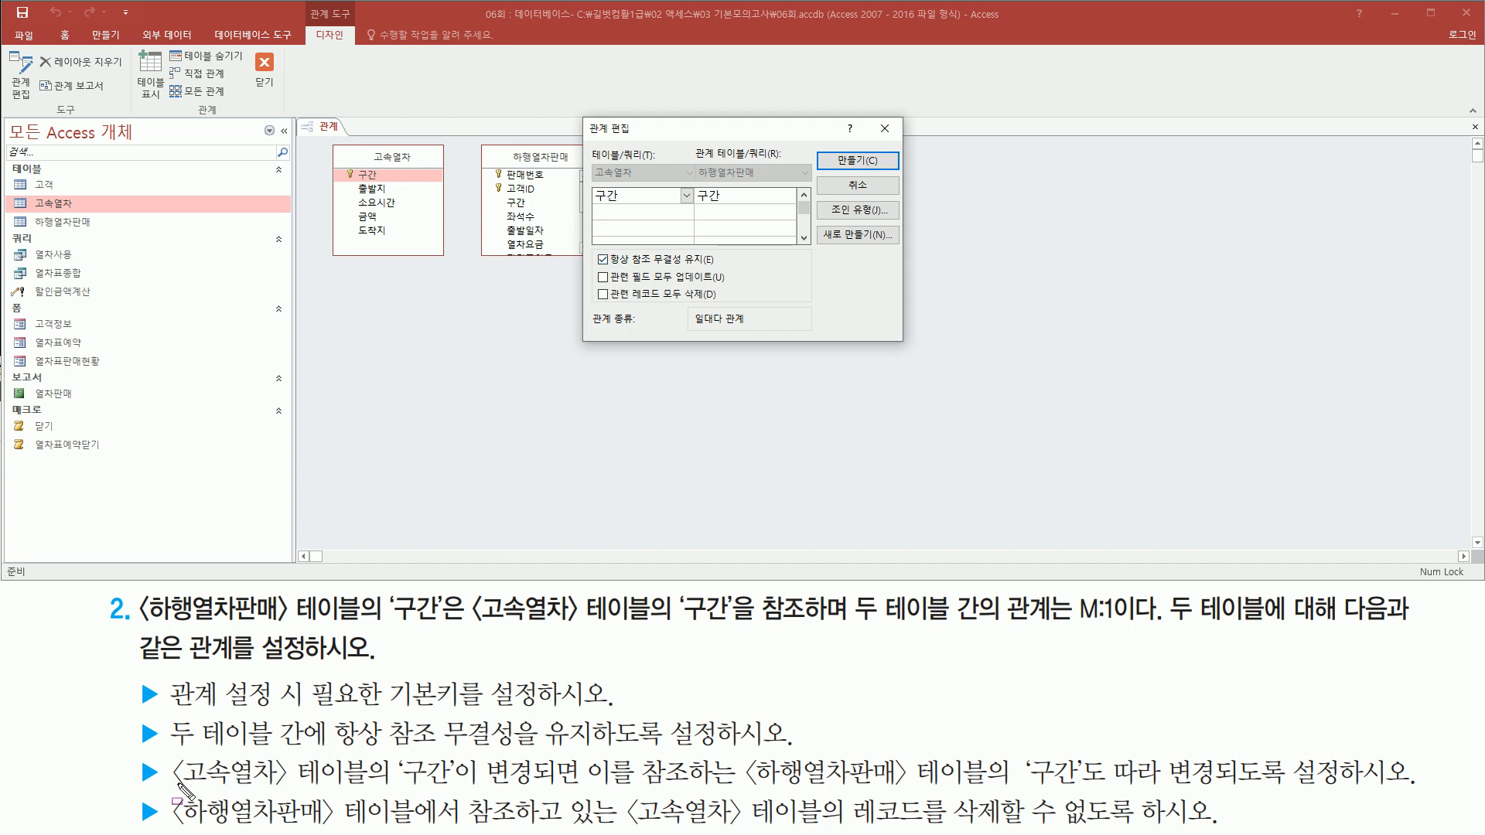
drag(167, 792, 1382, 788)
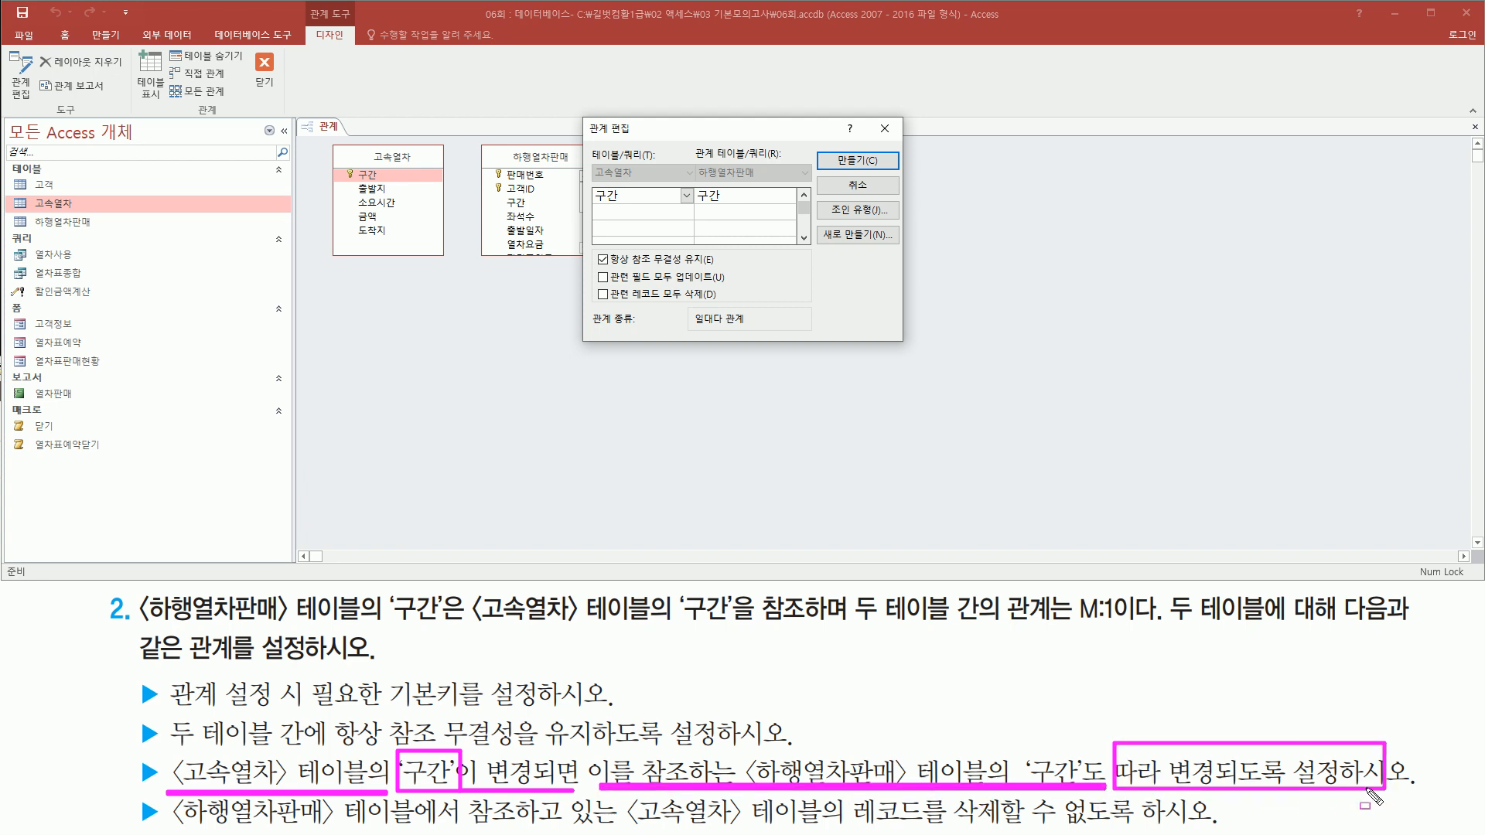
Enable cascading updates of related fields (관련 필드 모두 업데이트) for the 구간 relationship, leaving cascading deletes off
drag(656, 286, 728, 287)
click(616, 282)
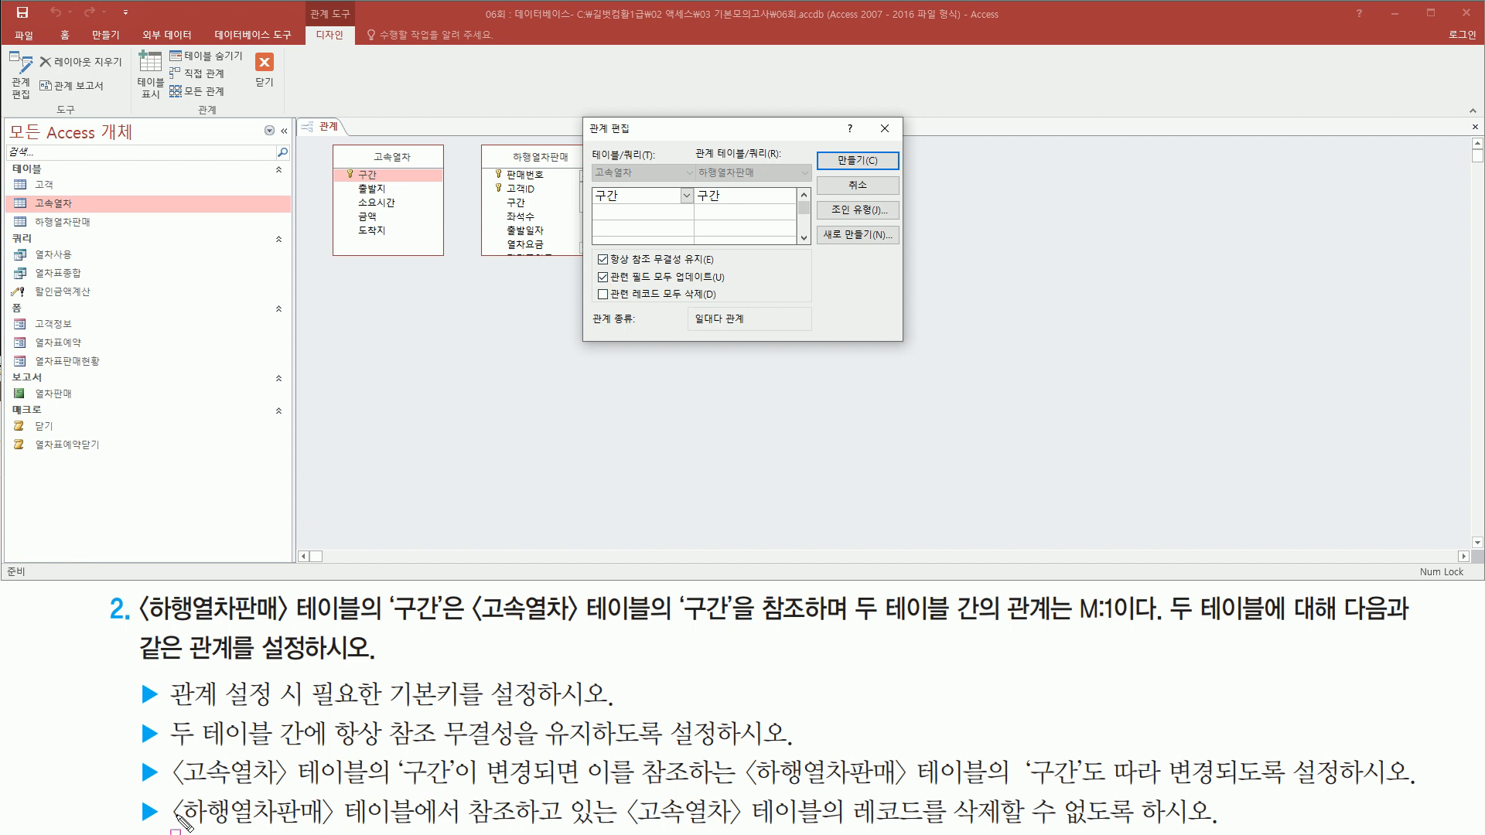
drag(173, 824, 1243, 830)
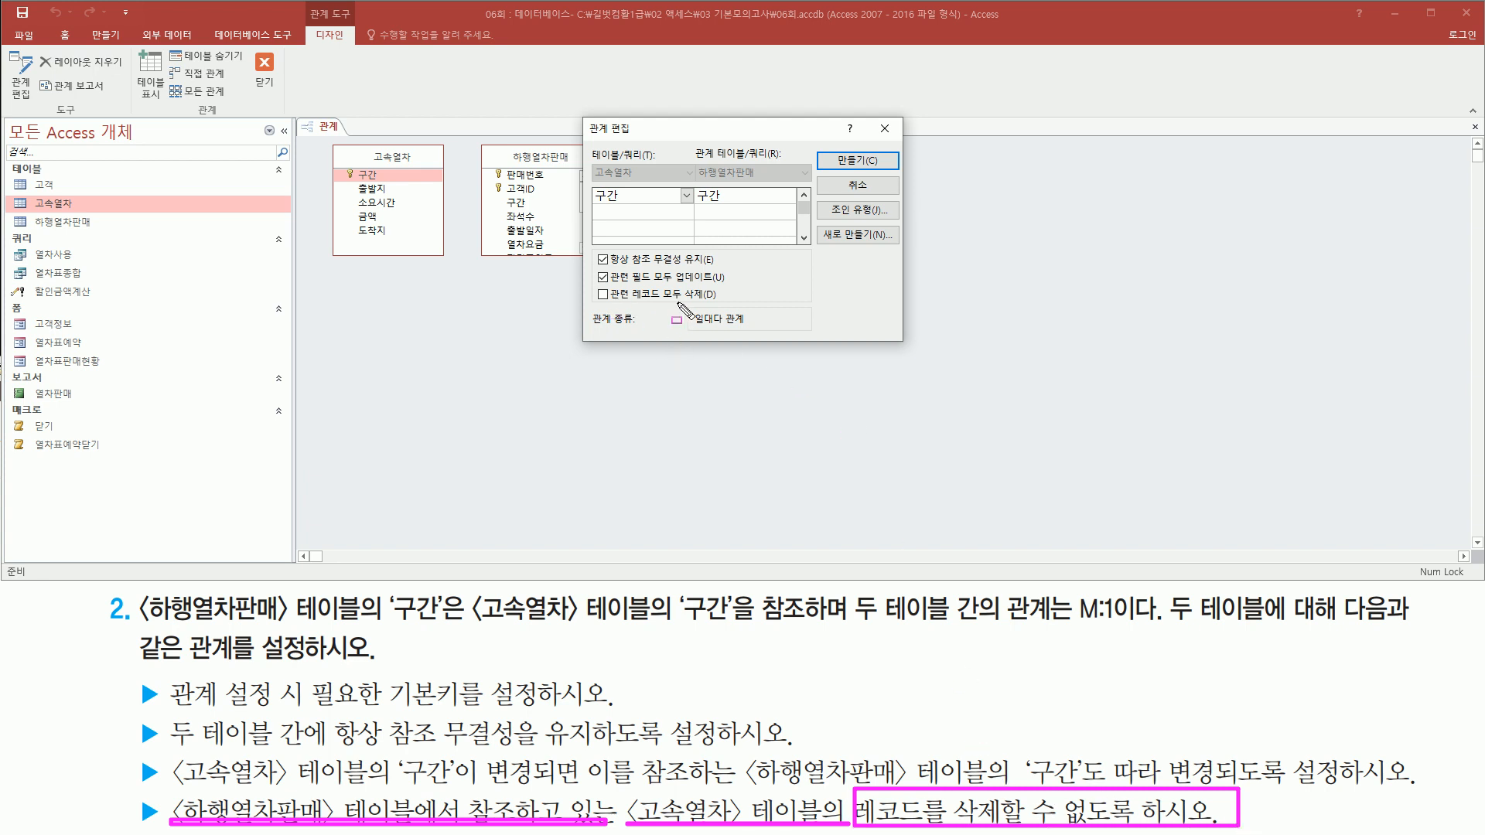
drag(658, 304, 715, 302)
drag(591, 283, 620, 306)
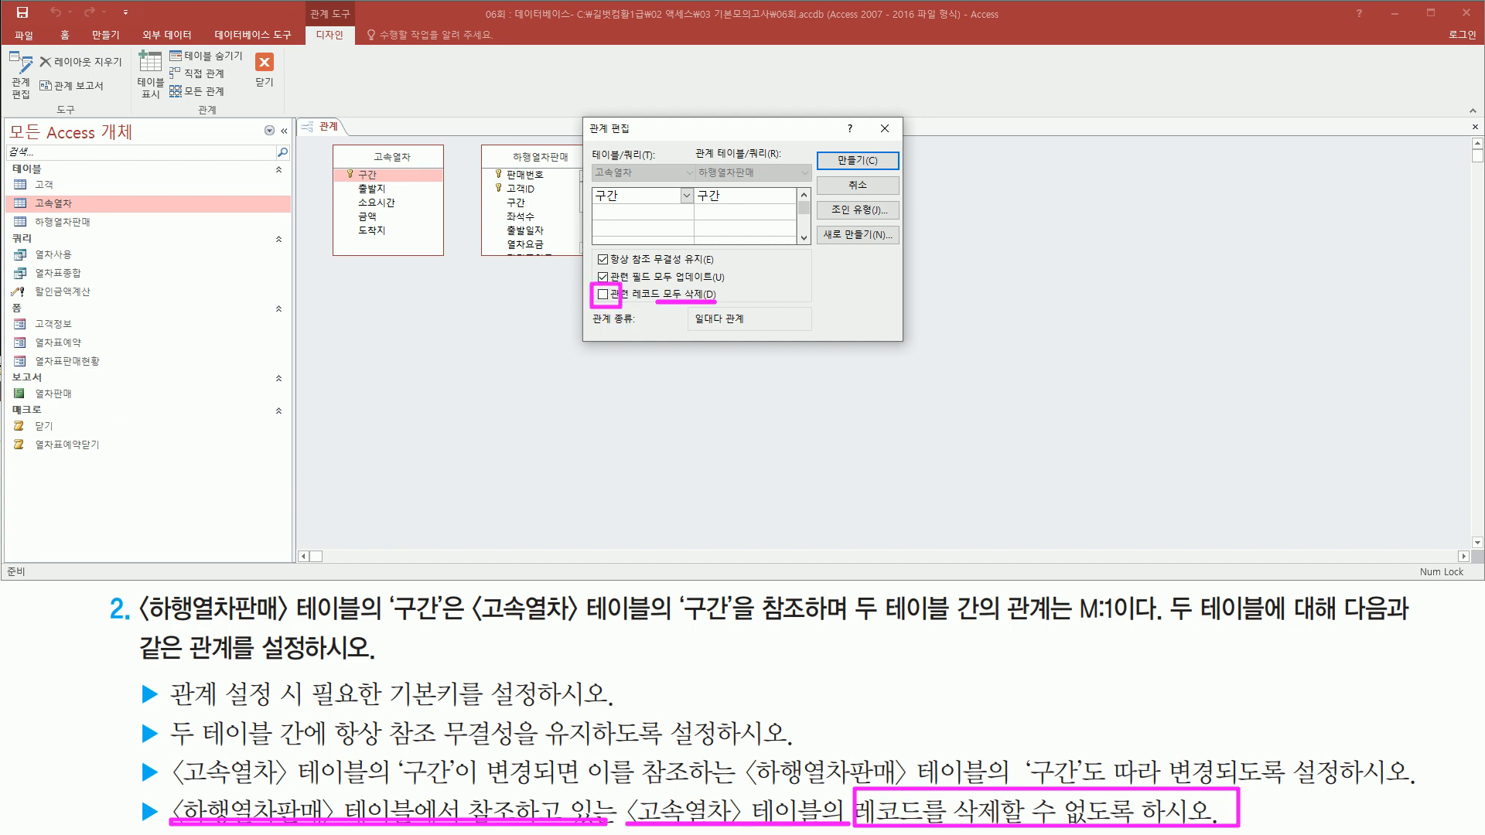
key(Escape)
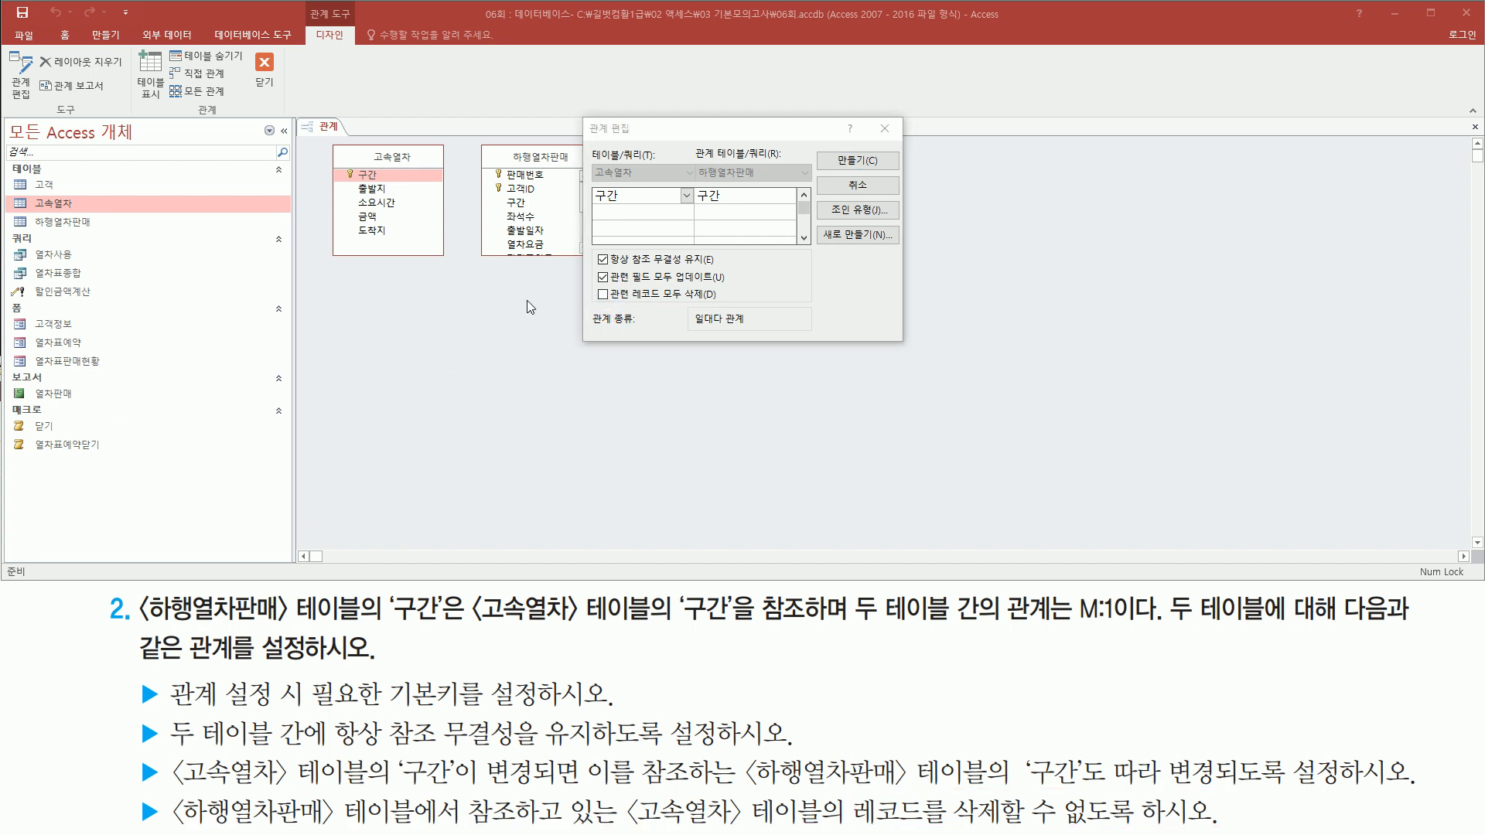
Create the relationship between 고속열차 and 하행열차판매 on 구간 with the chosen integrity options
click(602, 259)
mouse_move(591, 243)
mouse_down()
mouse_move(700, 322)
mouse_move(745, 307)
mouse_up()
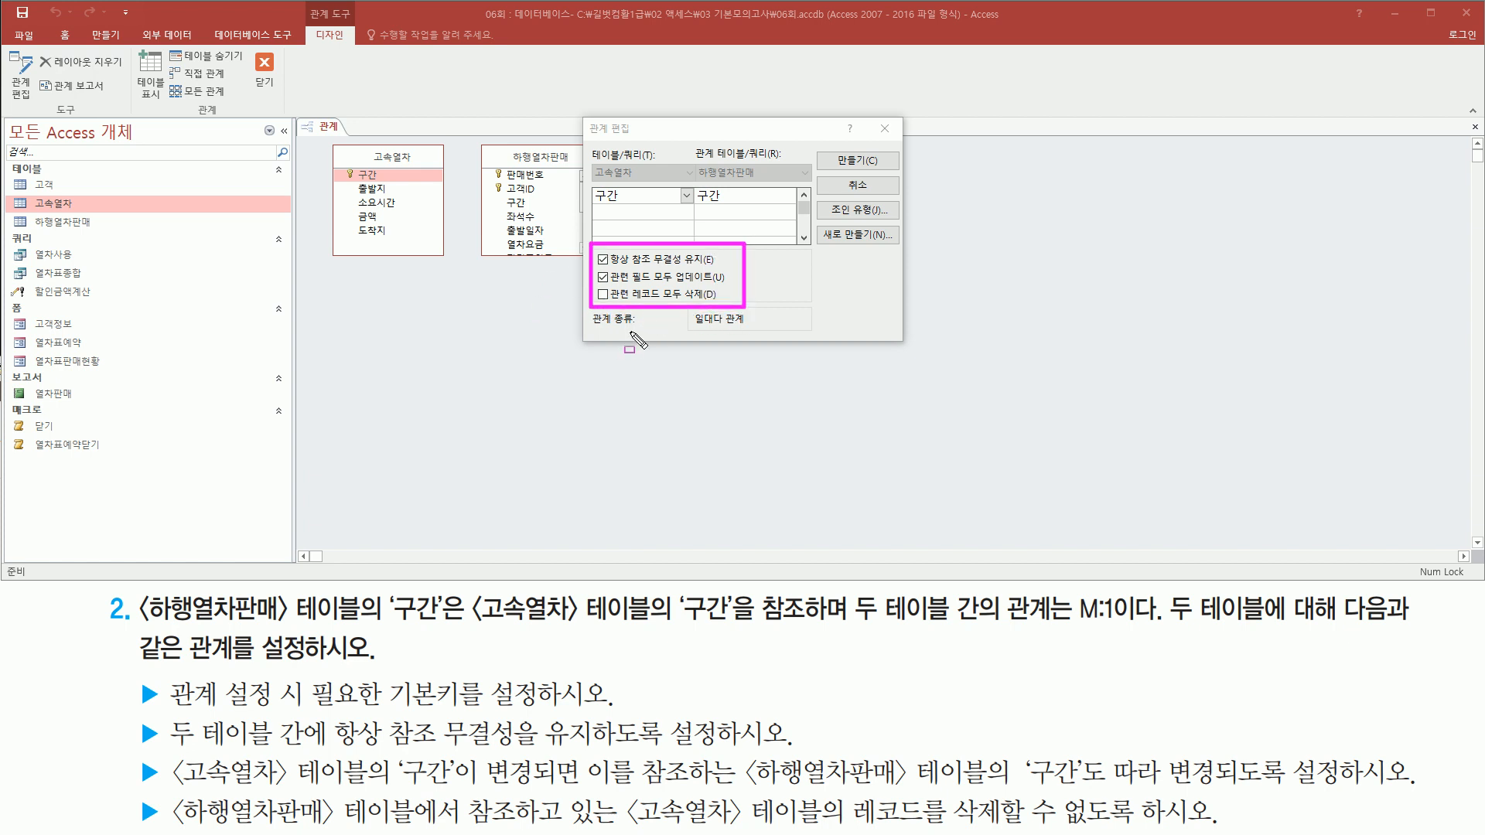
mouse_move(823, 143)
mouse_down()
mouse_move(906, 178)
mouse_move(893, 174)
mouse_up()
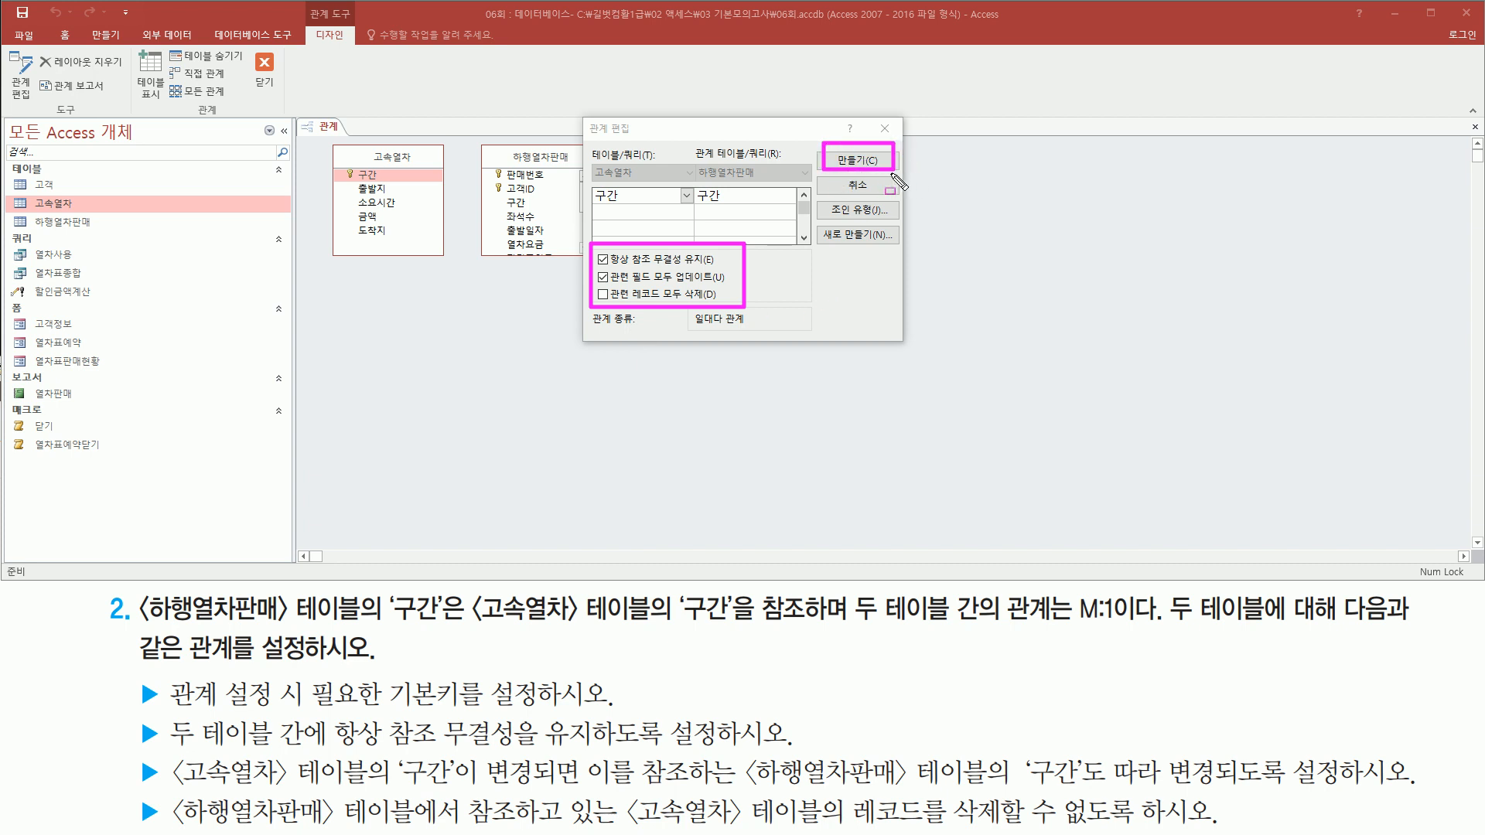
key(Escape)
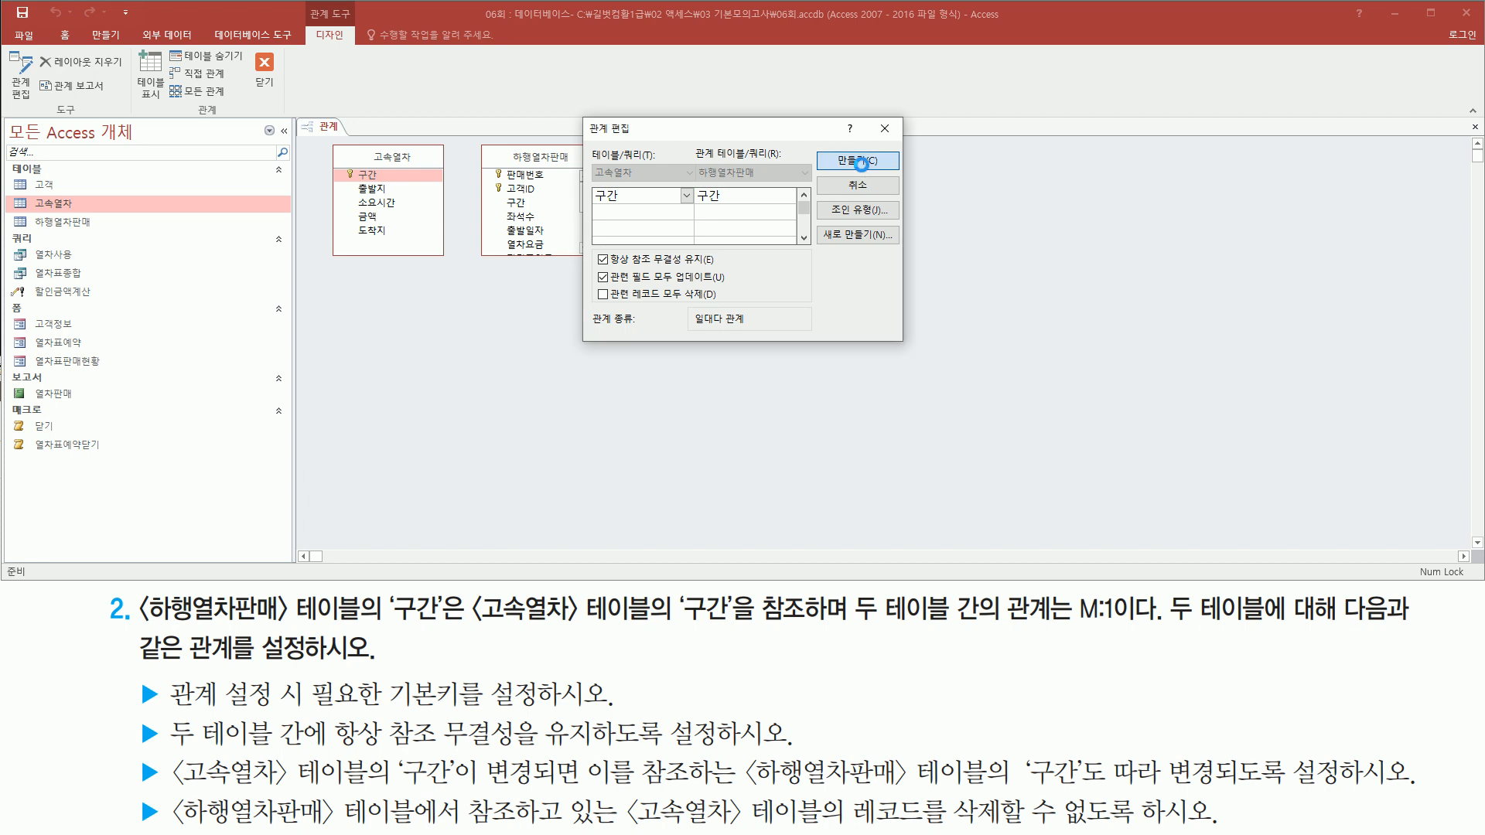
click(865, 164)
mouse_move(324, 137)
mouse_down()
mouse_move(350, 265)
mouse_move(608, 265)
mouse_up()
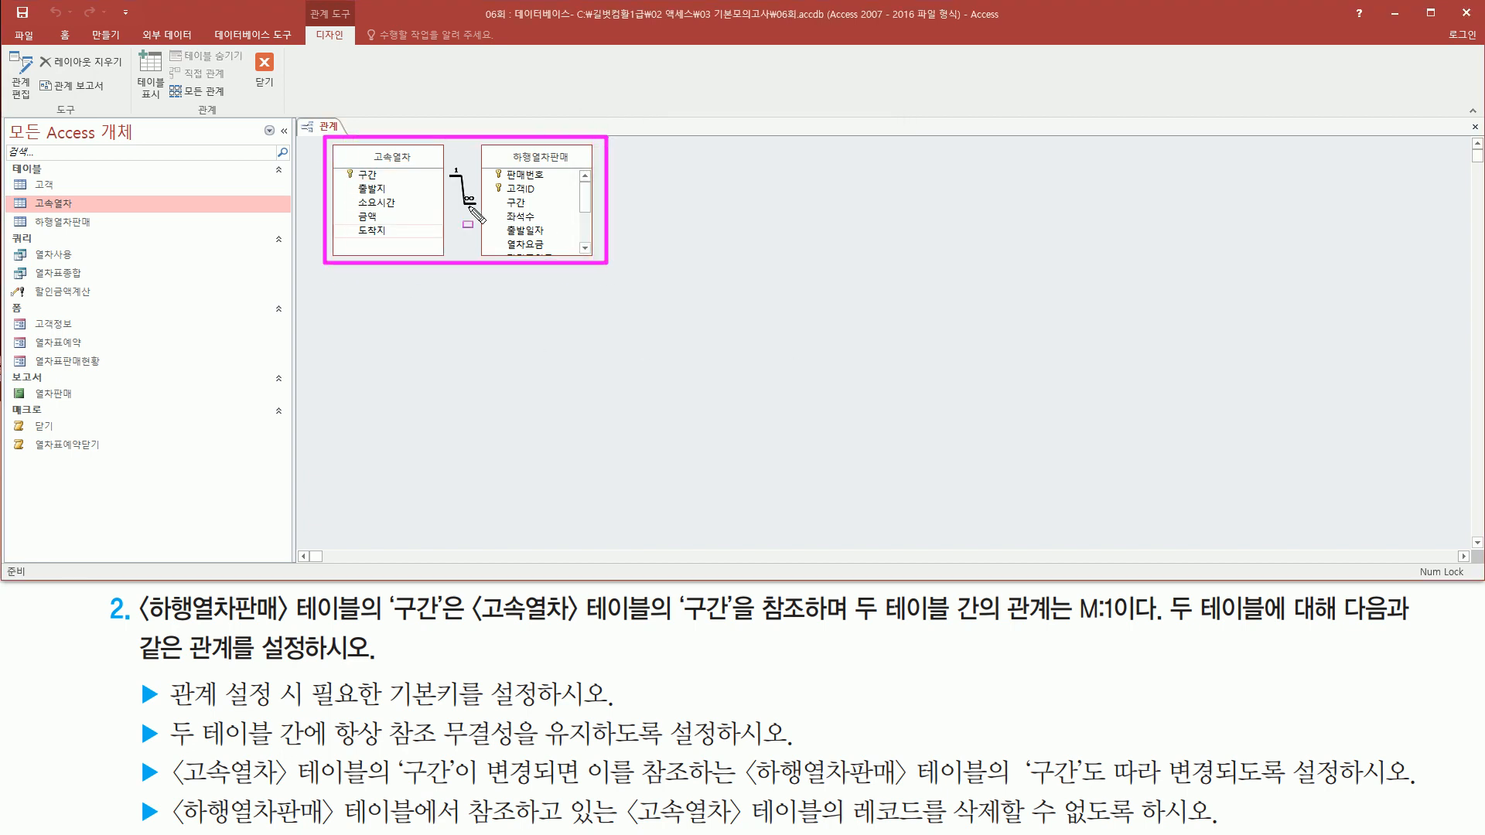
key(Escape)
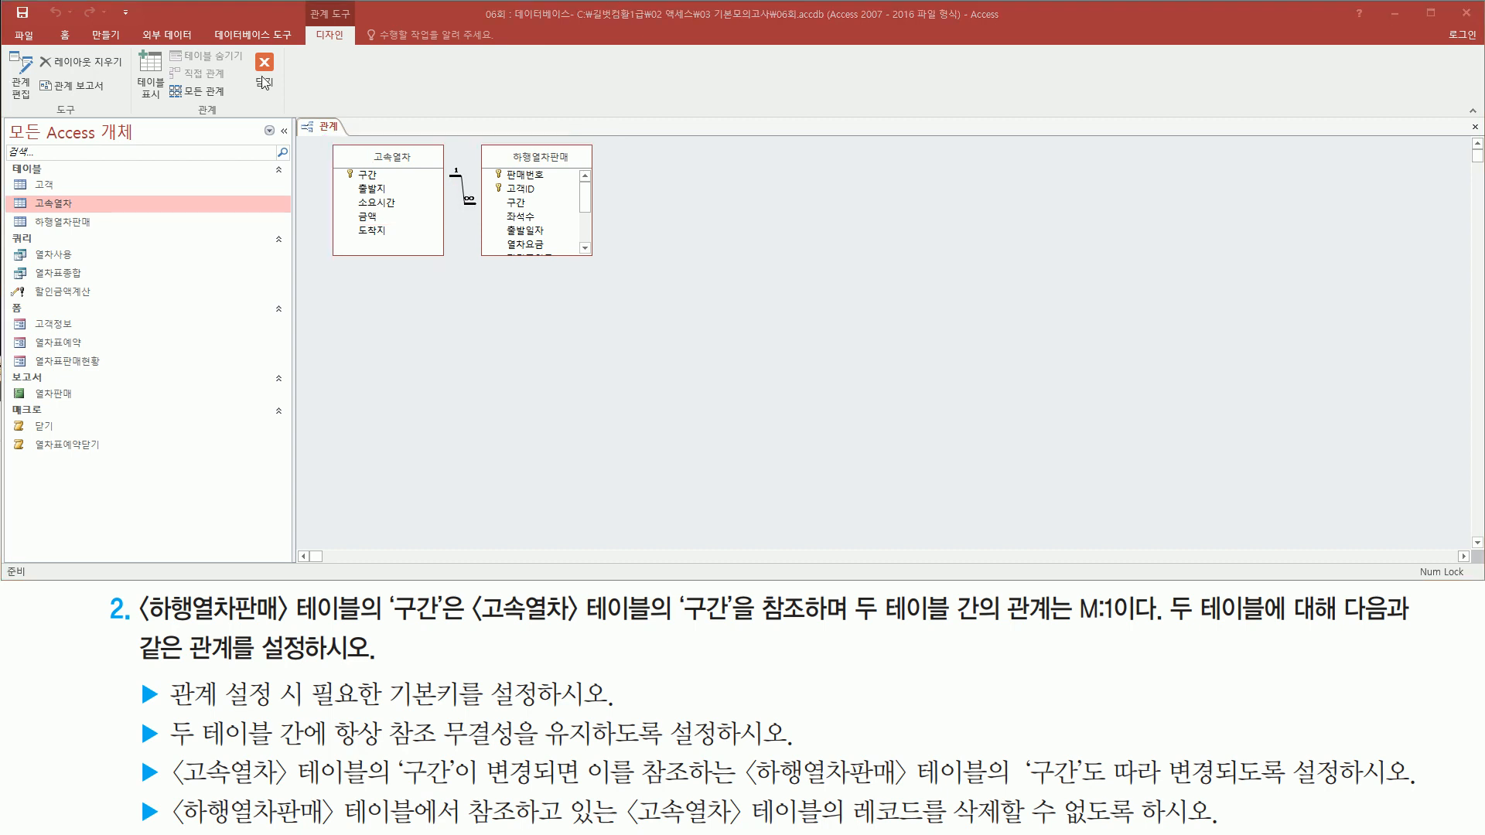
Close the relationships layout and save its changes
drag(253, 51, 281, 99)
key(Escape)
click(265, 69)
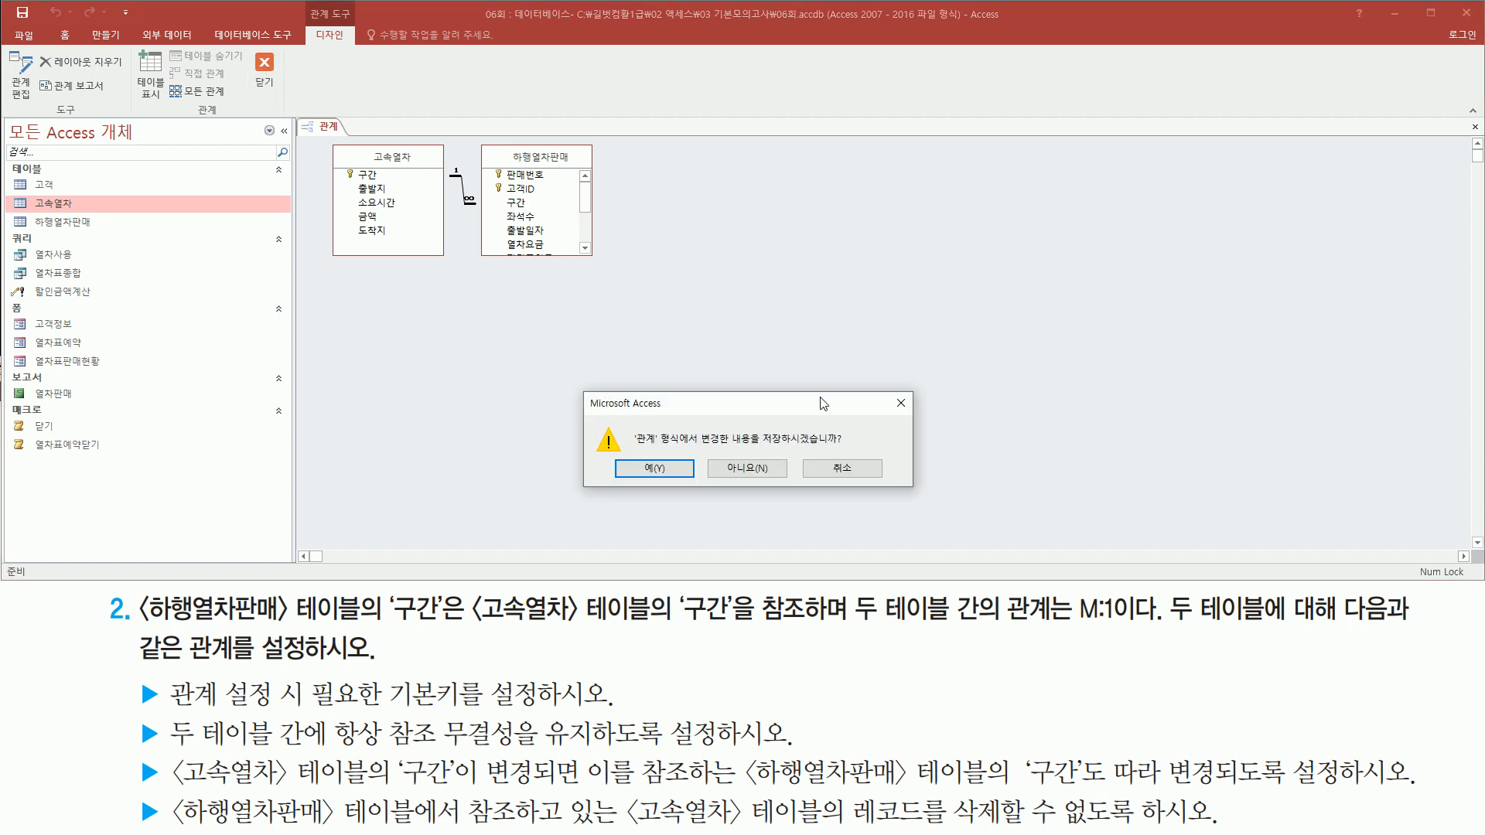
drag(755, 450, 847, 450)
drag(626, 454, 685, 491)
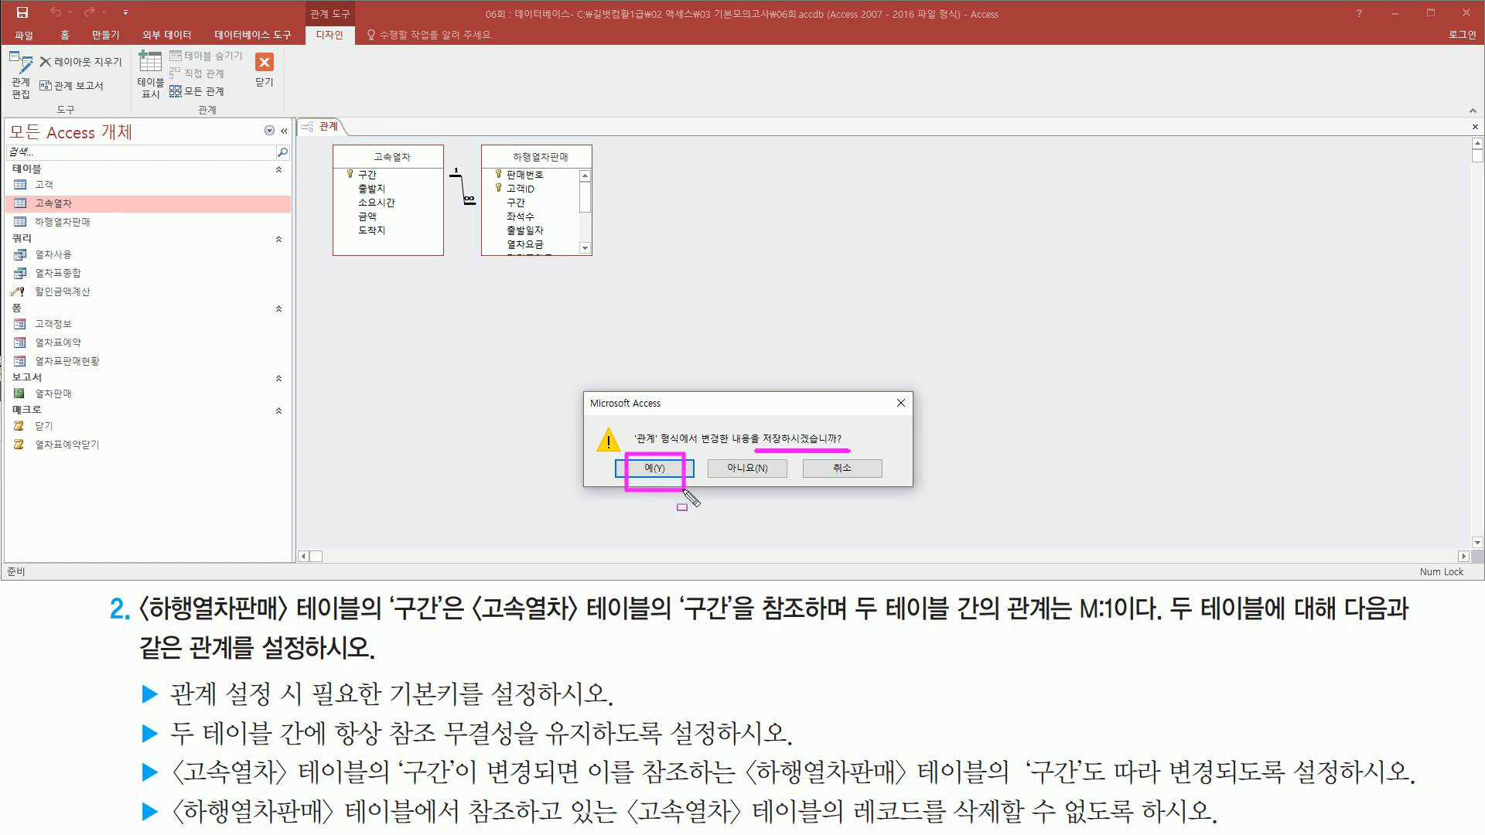
key(Escape)
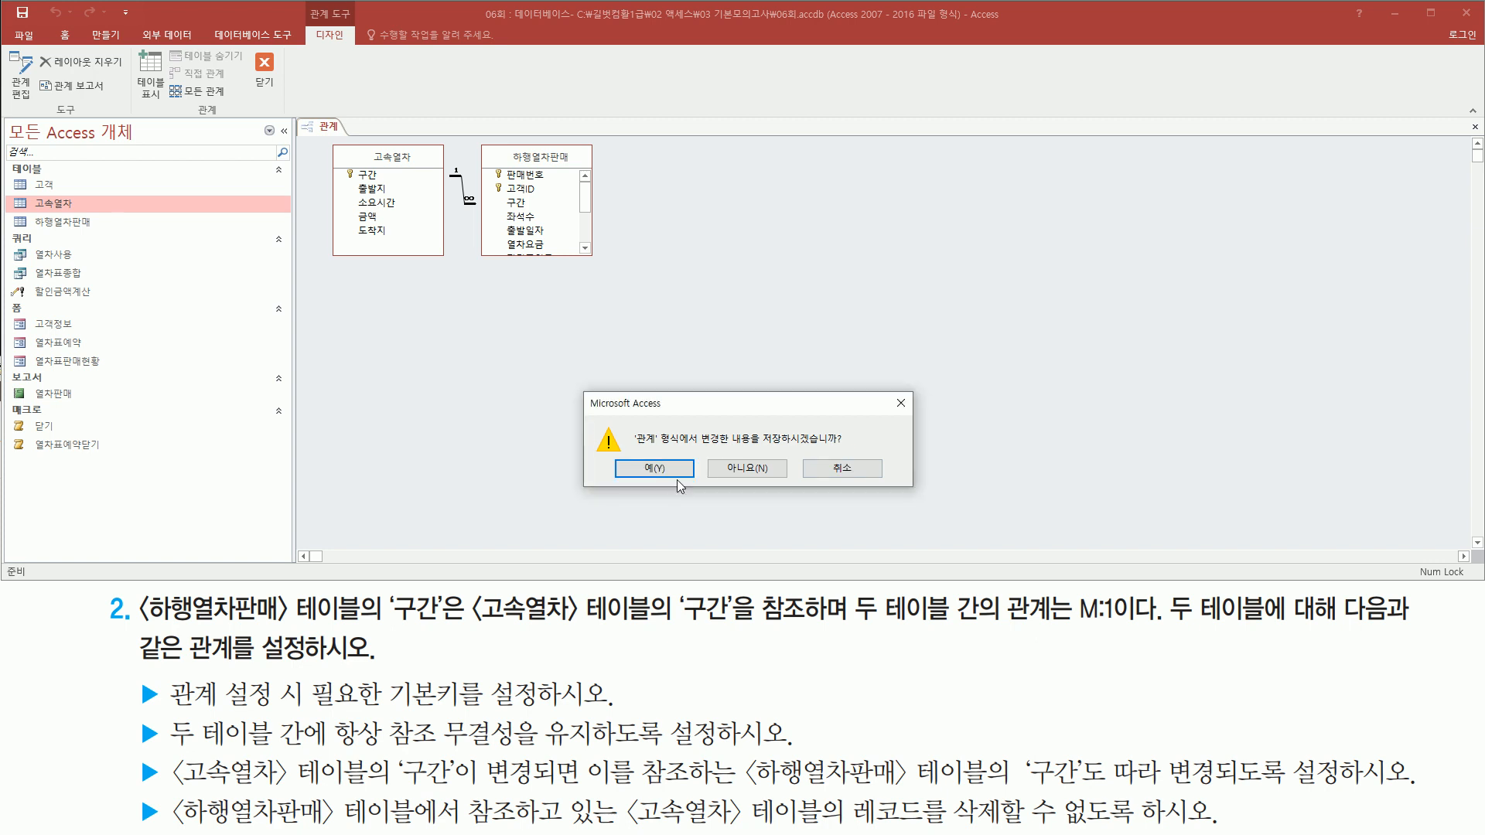
click(670, 473)
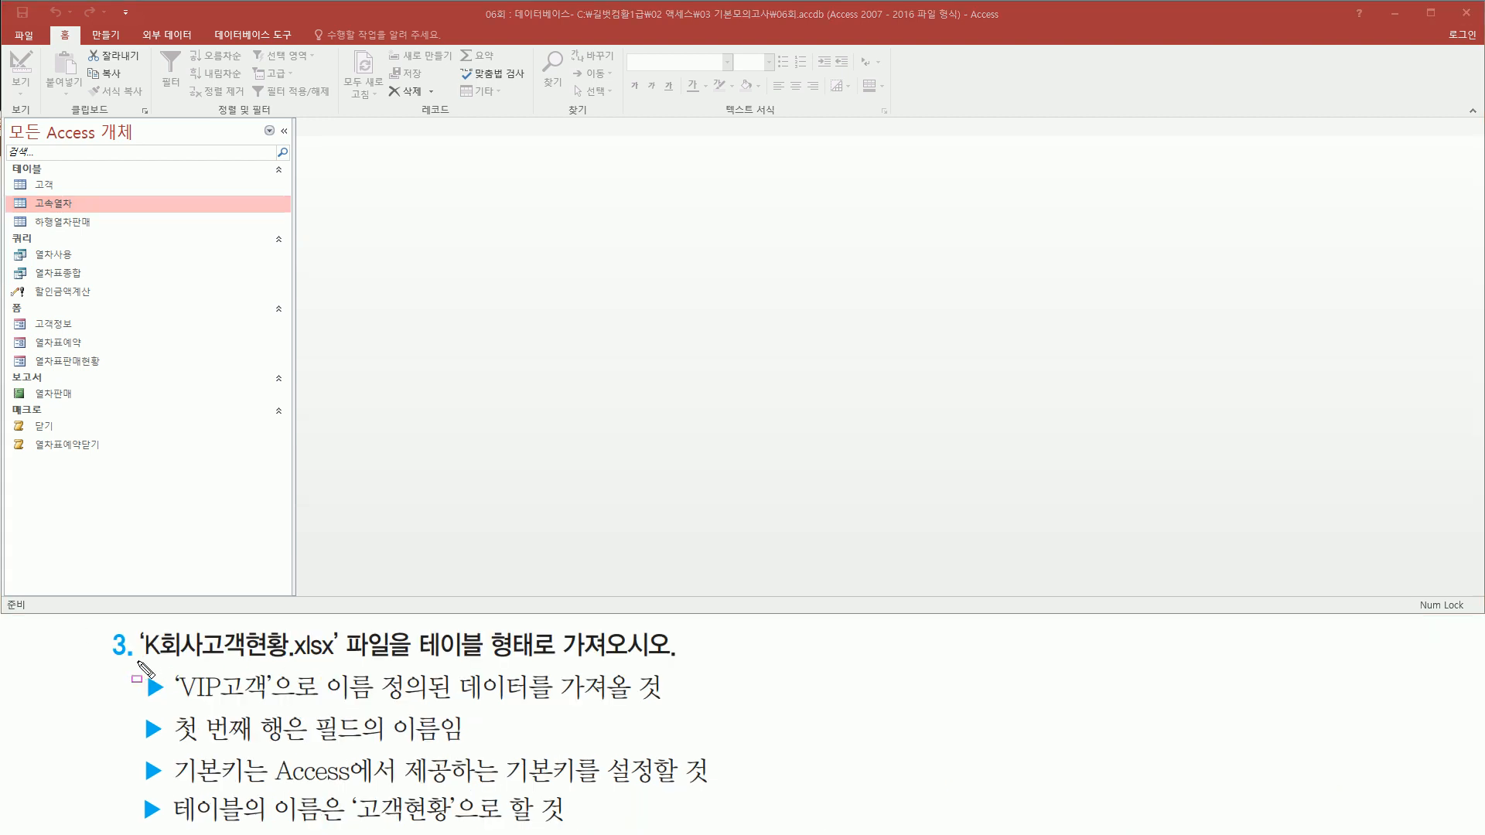
Examine the requirements of task 3 for the source file, named range, header row, primary key and table name
drag(136, 662, 337, 663)
drag(414, 659, 543, 659)
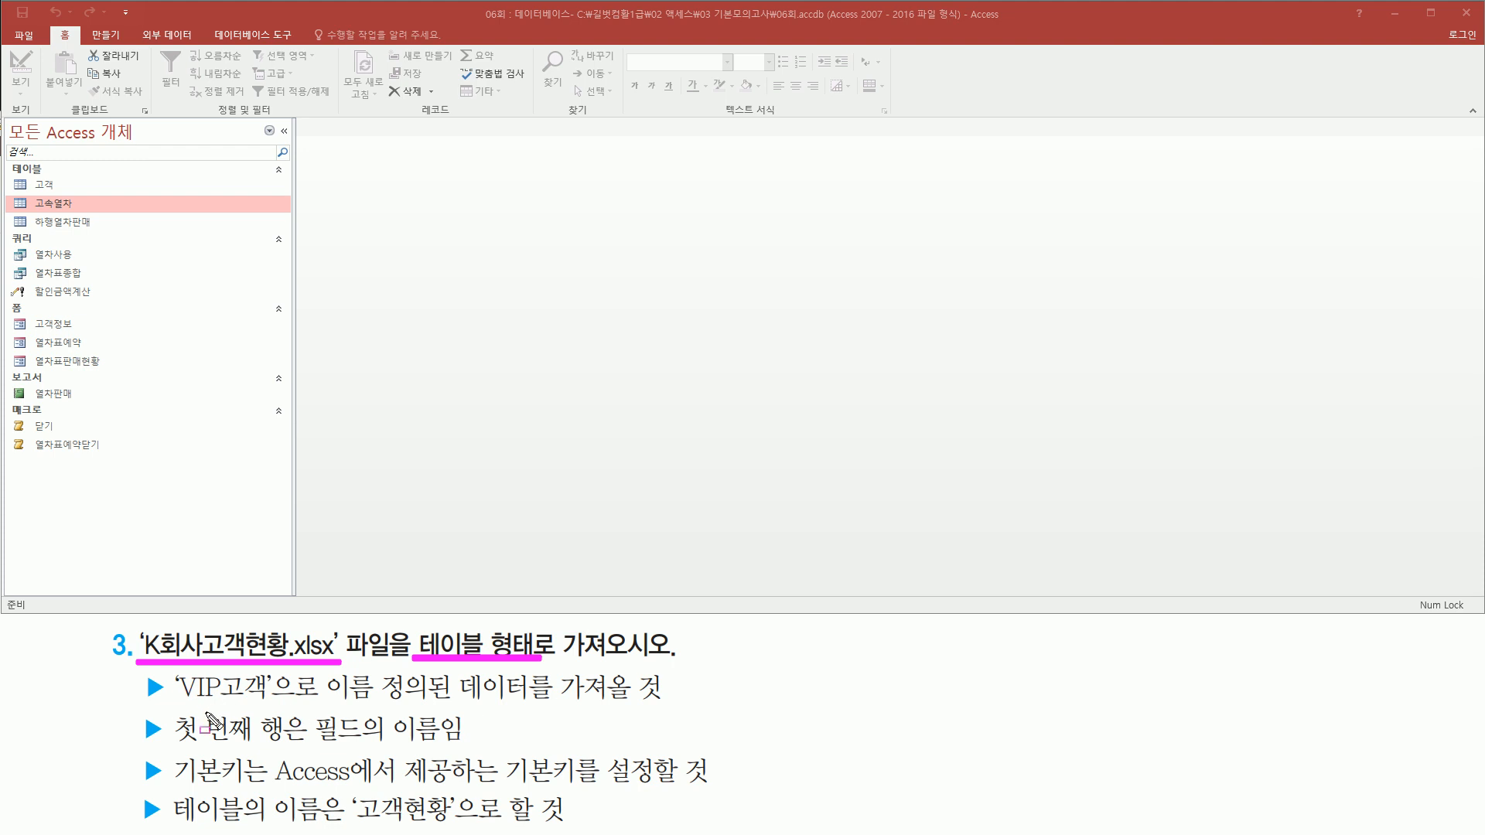
drag(180, 704, 430, 701)
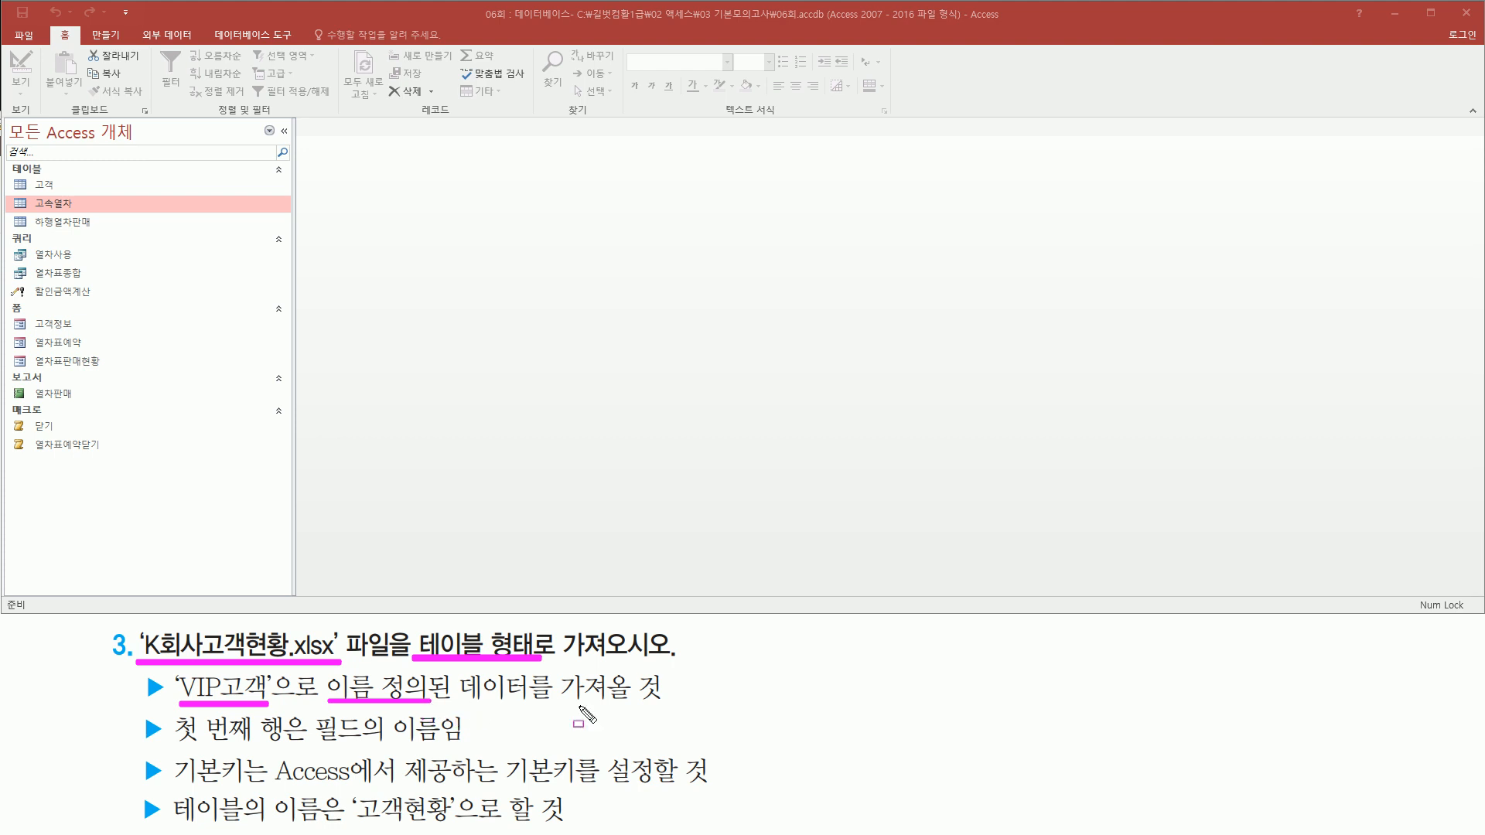
drag(179, 745, 443, 745)
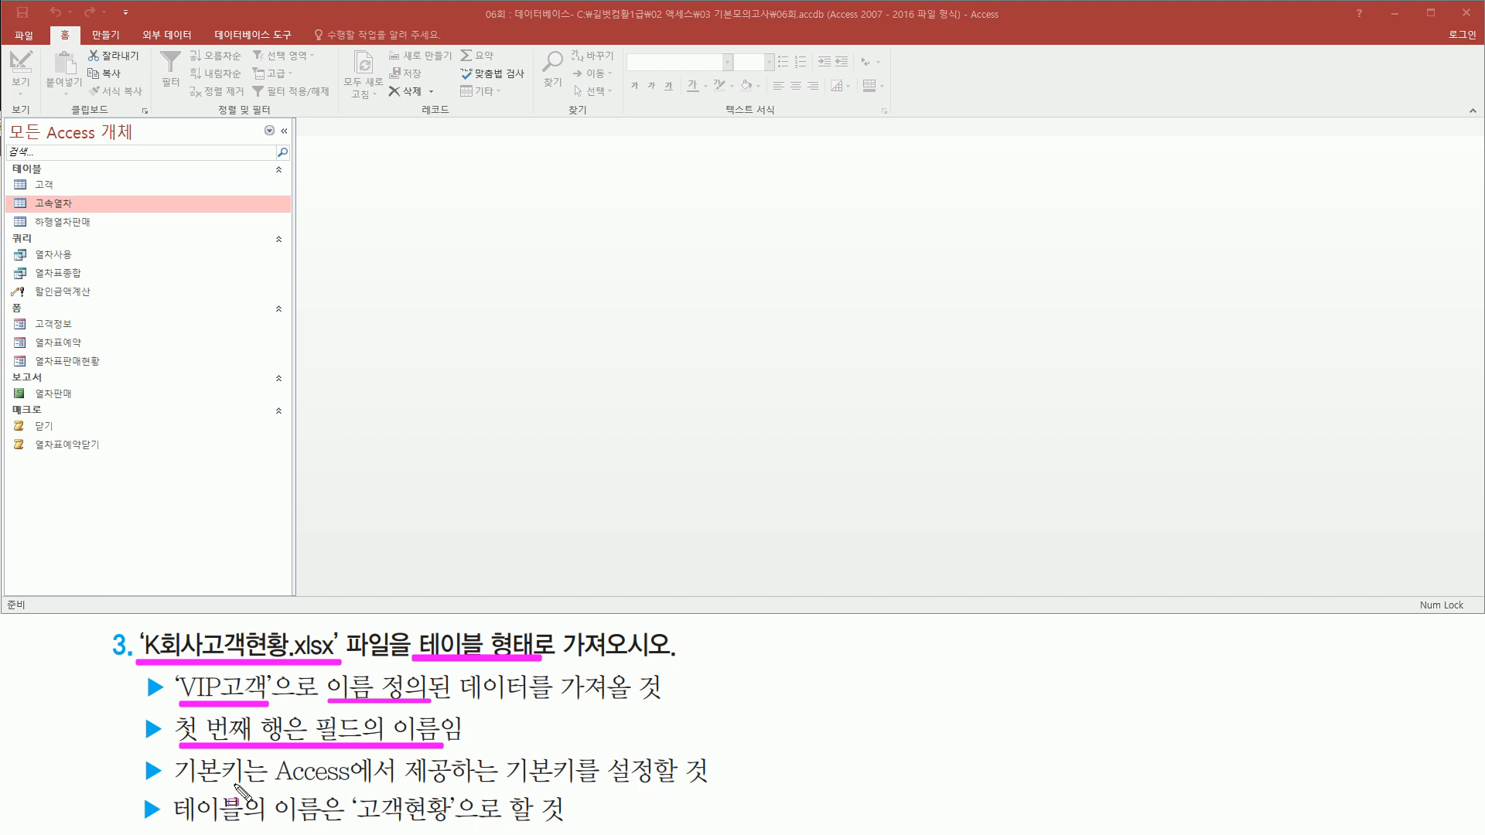
mouse_move(166, 784)
mouse_down()
mouse_move(256, 783)
mouse_move(258, 758)
mouse_move(602, 792)
mouse_up()
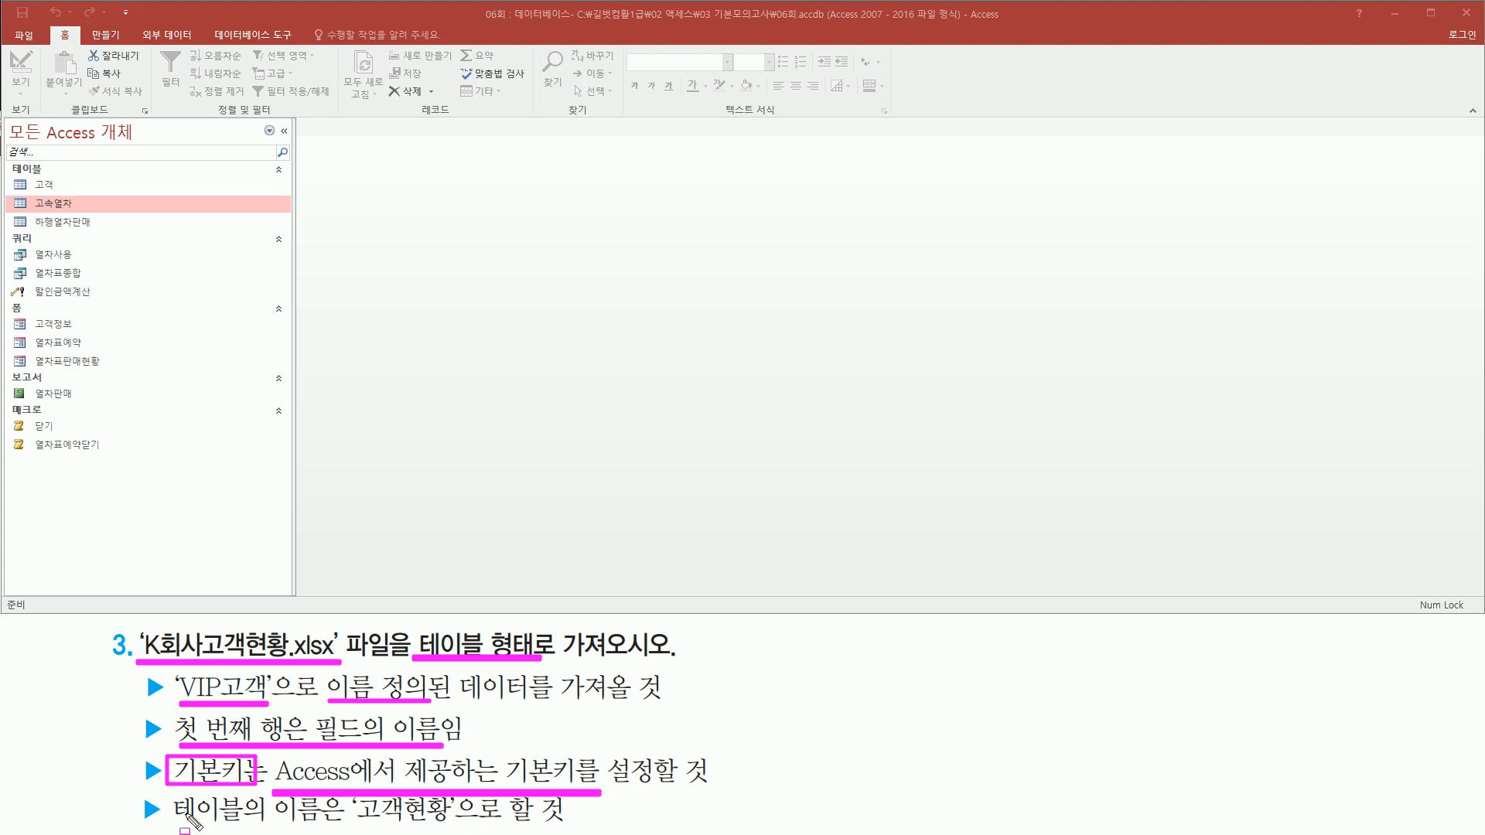
key(e)
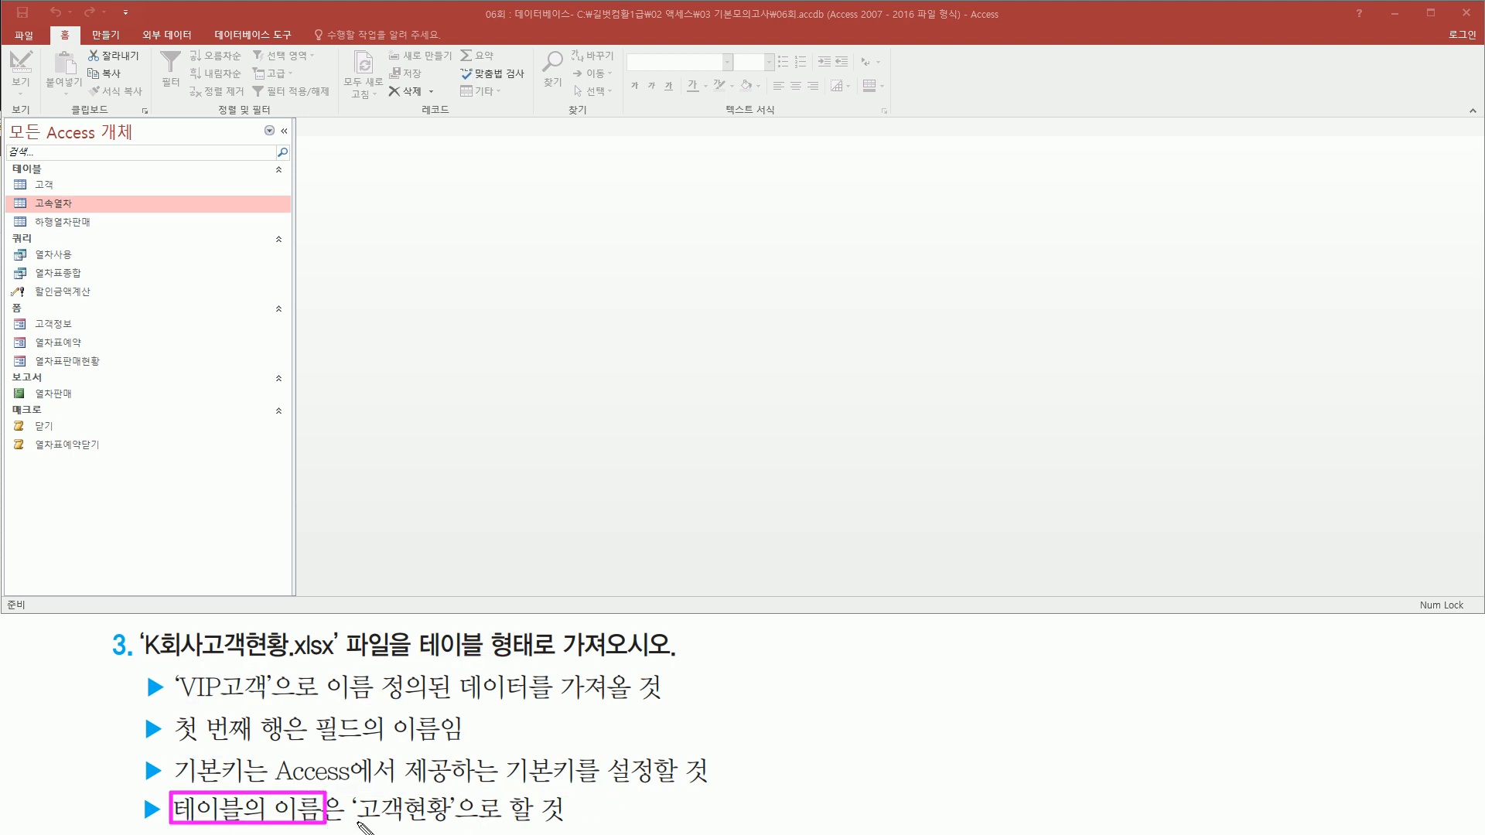
drag(357, 825, 469, 826)
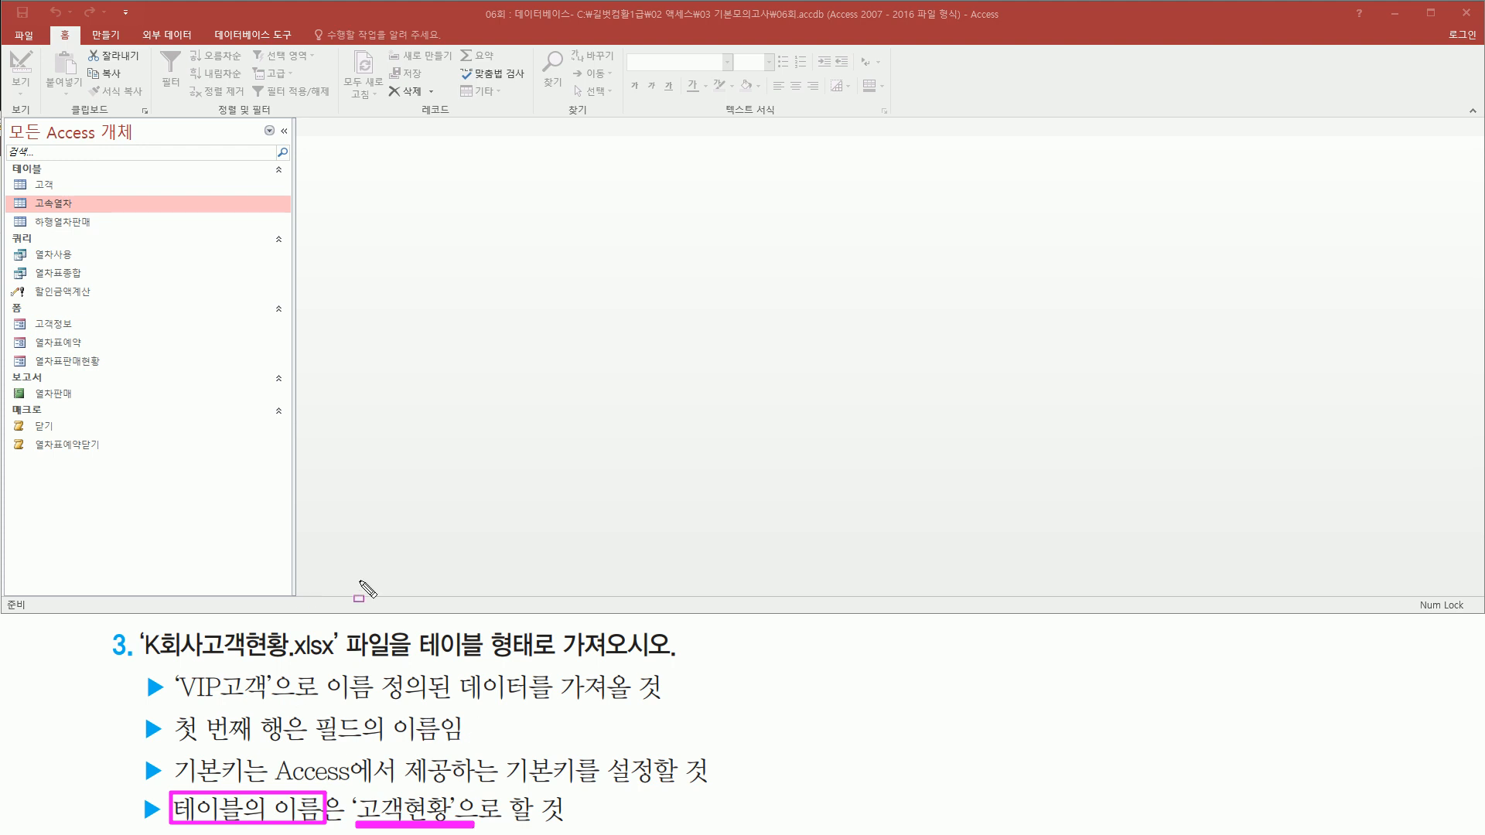
key(Escape)
click(459, 338)
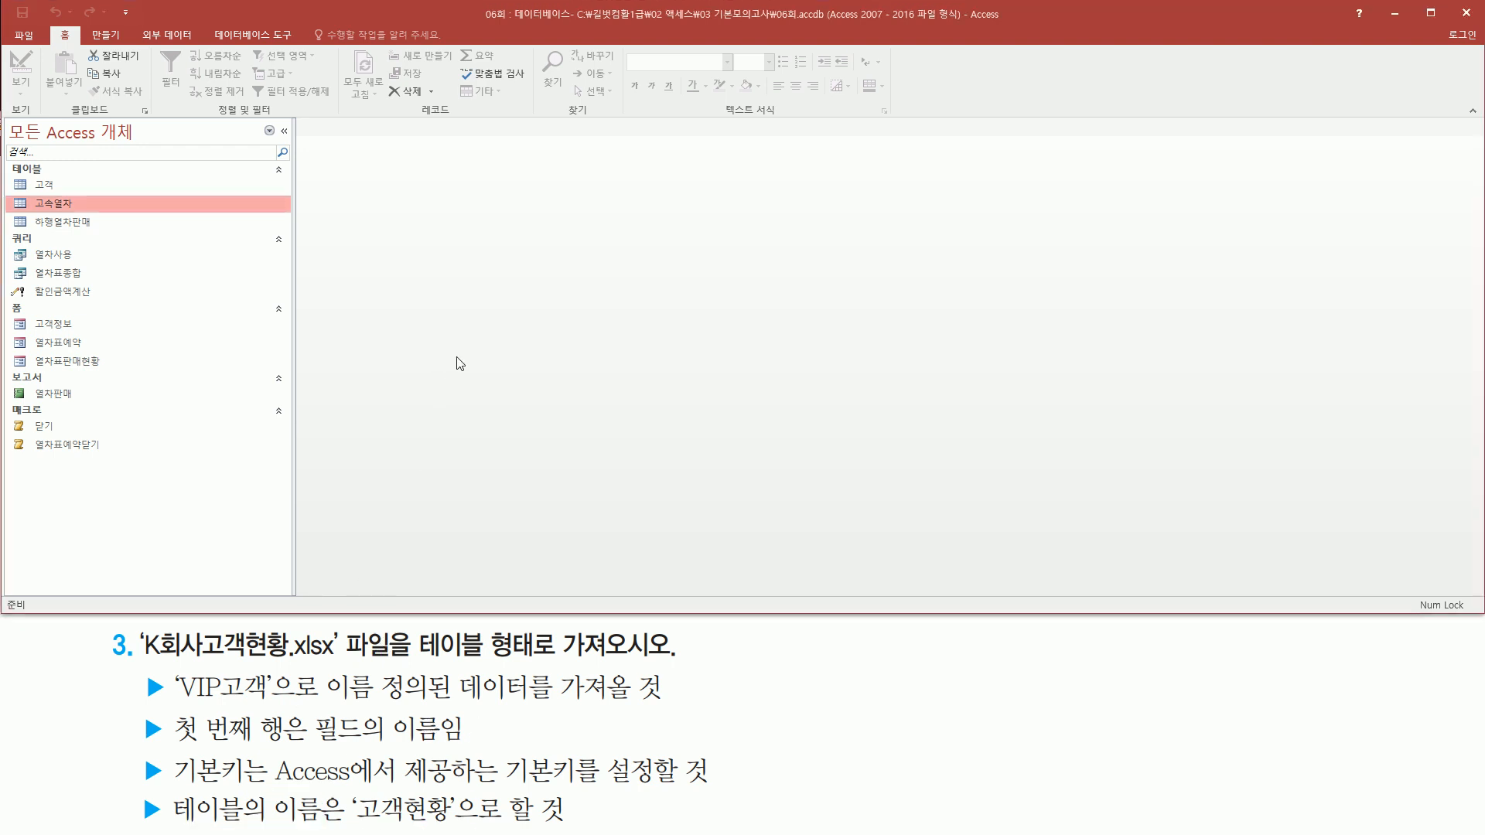
Start importing external data from an Excel spreadsheet into the database
click(163, 35)
drag(108, 48, 146, 95)
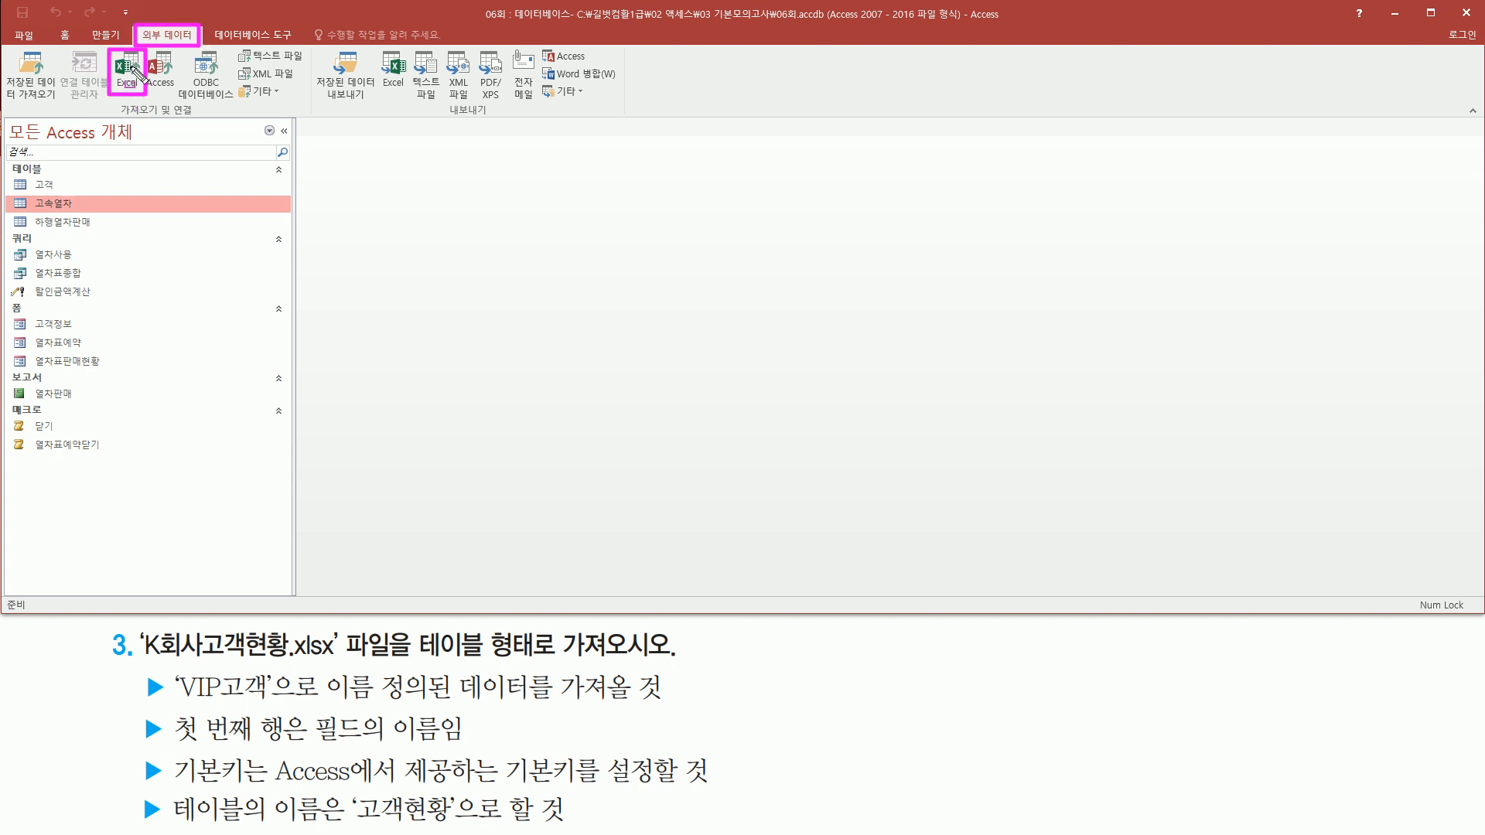
key(Escape)
click(129, 71)
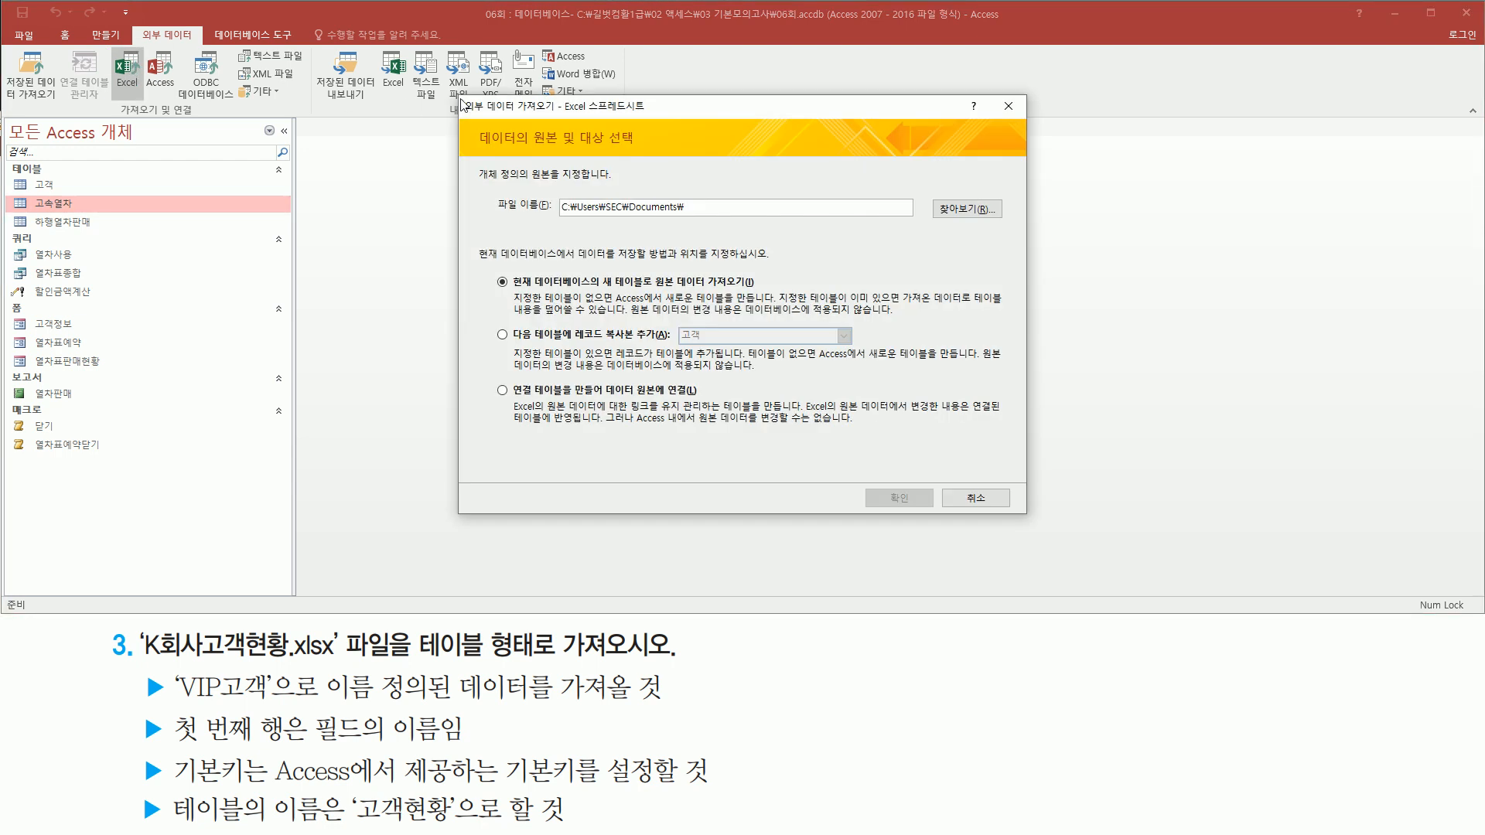
mouse_move(462, 96)
mouse_down()
mouse_move(499, 317)
mouse_move(1037, 524)
mouse_up()
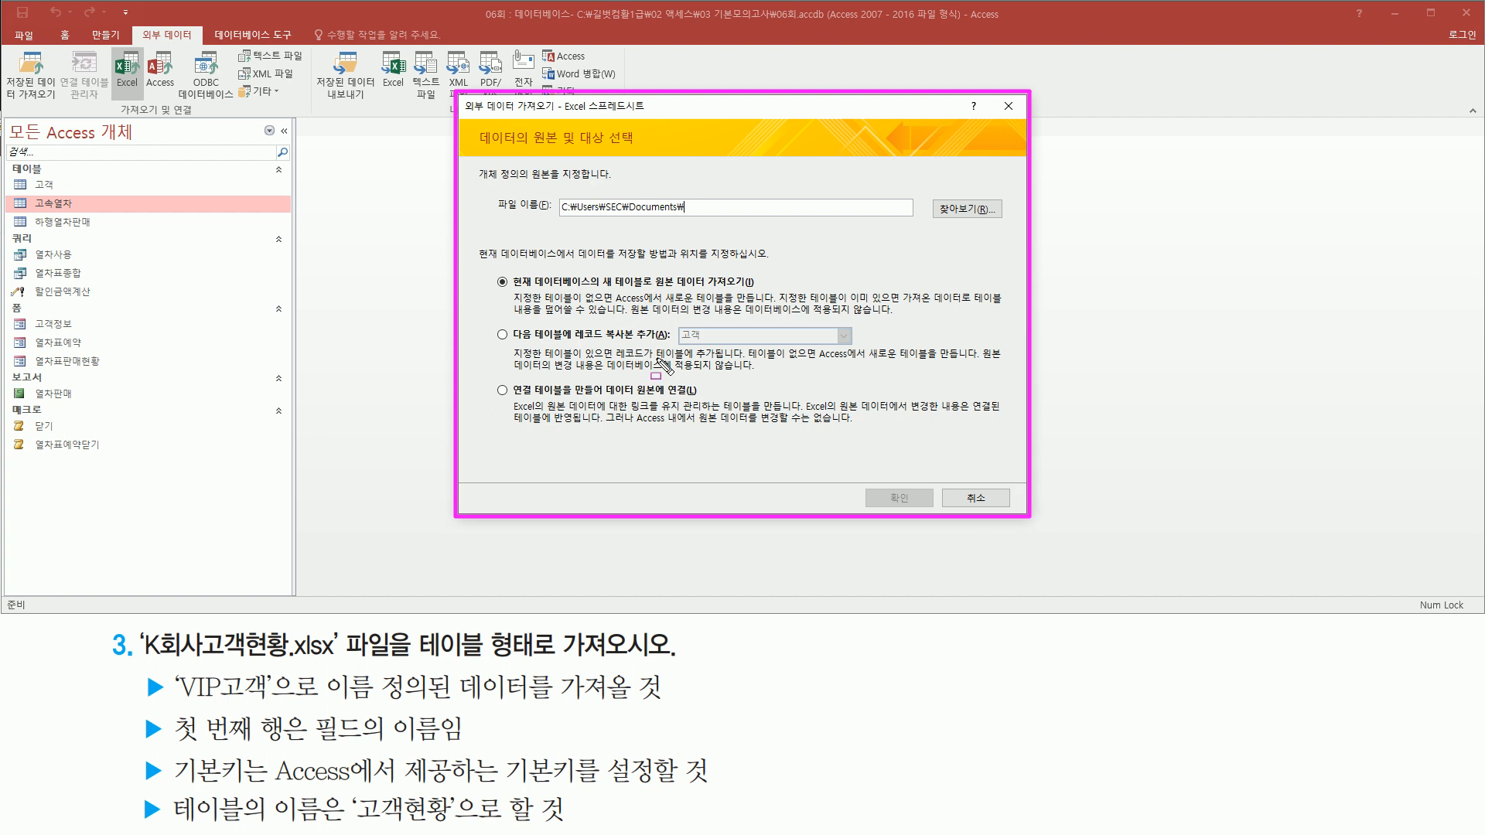
drag(144, 658, 352, 658)
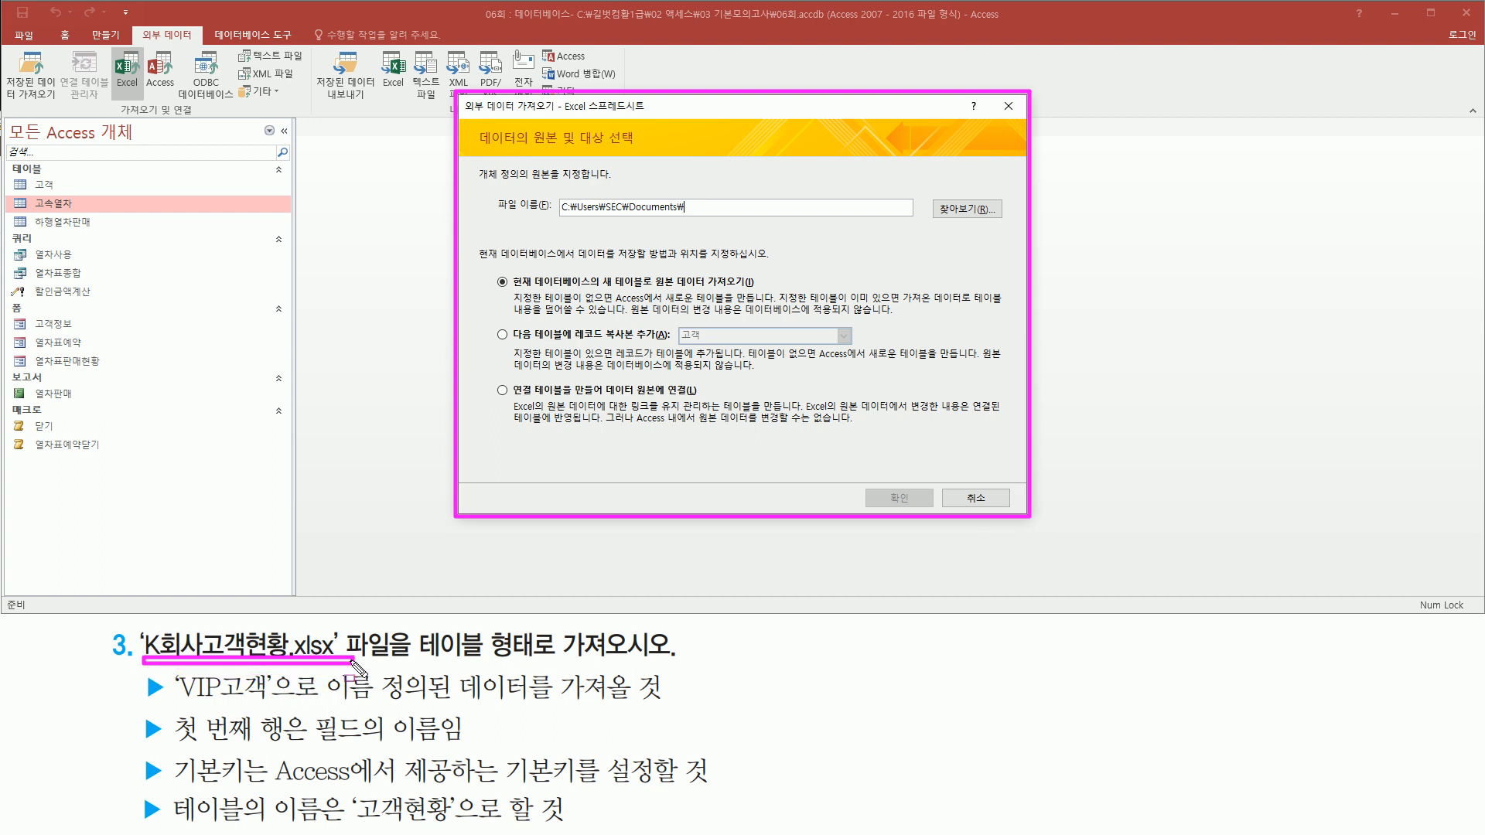
Browse for the import source in the C: drive folder 길벗컴활1급\02 액세스\03 기본모의고사
drag(485, 186, 546, 216)
drag(932, 192, 1007, 227)
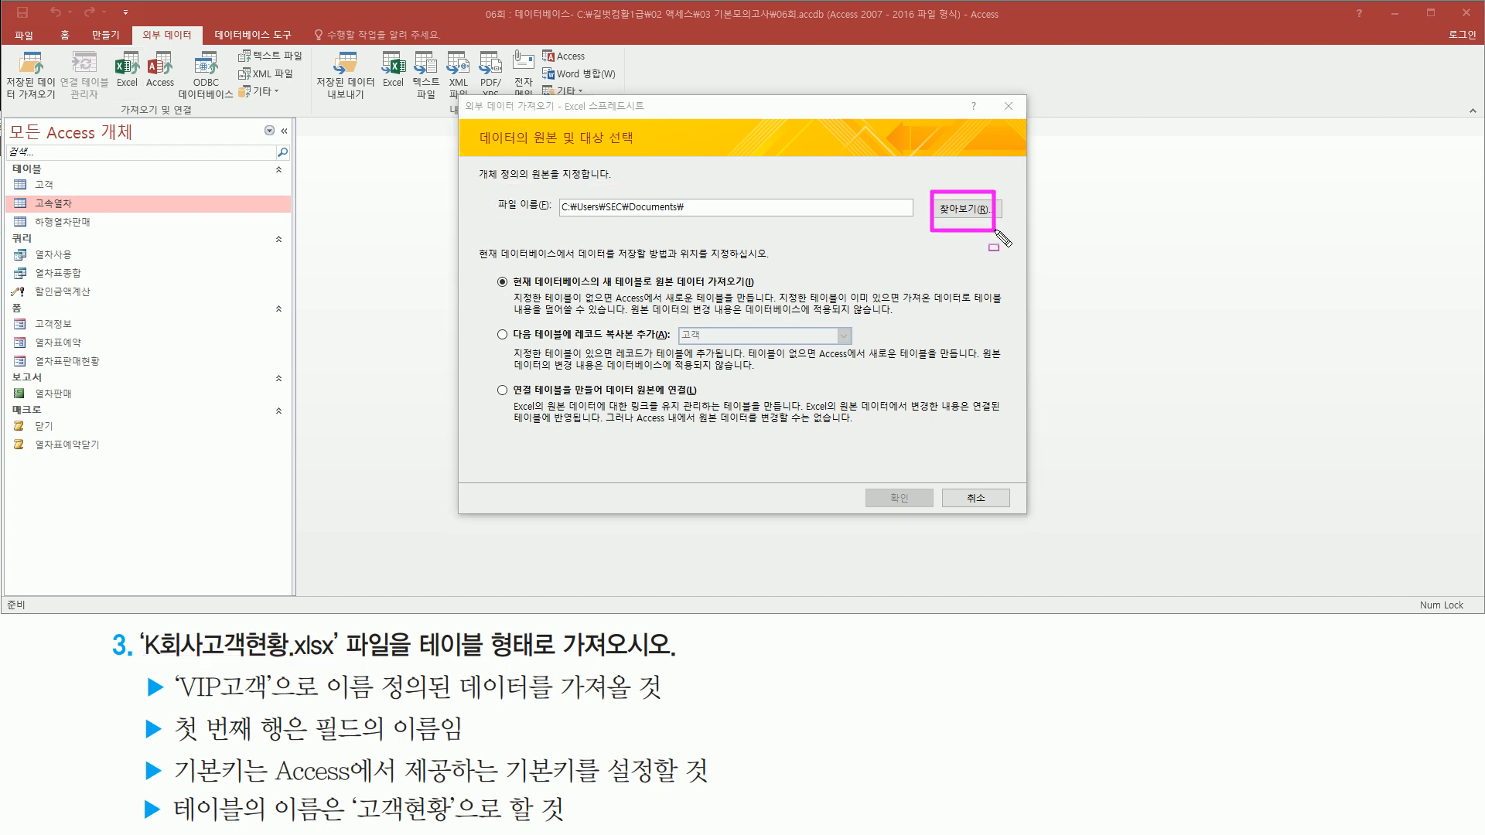
key(Escape)
click(963, 209)
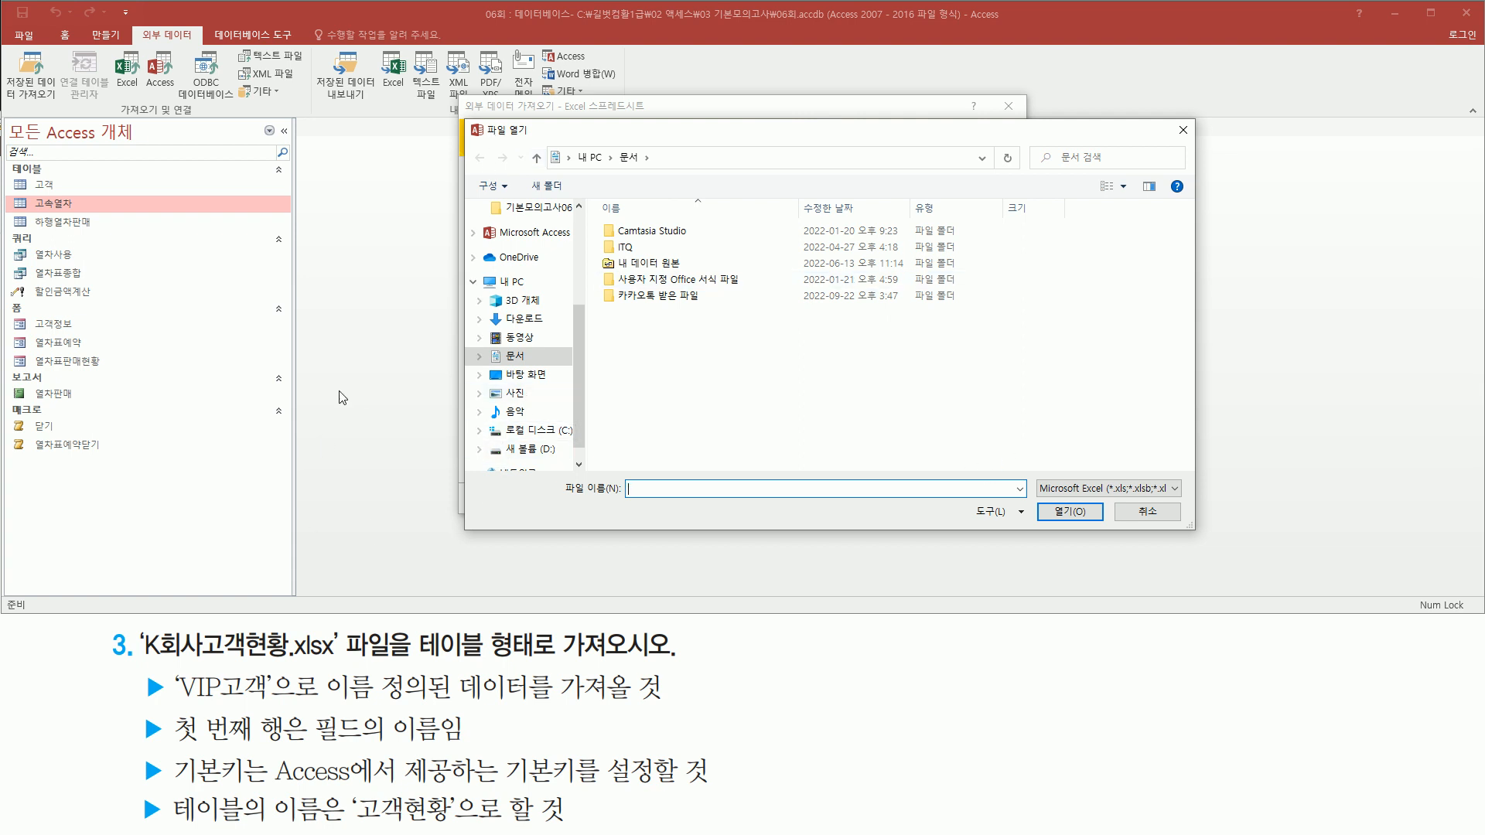
click(509, 437)
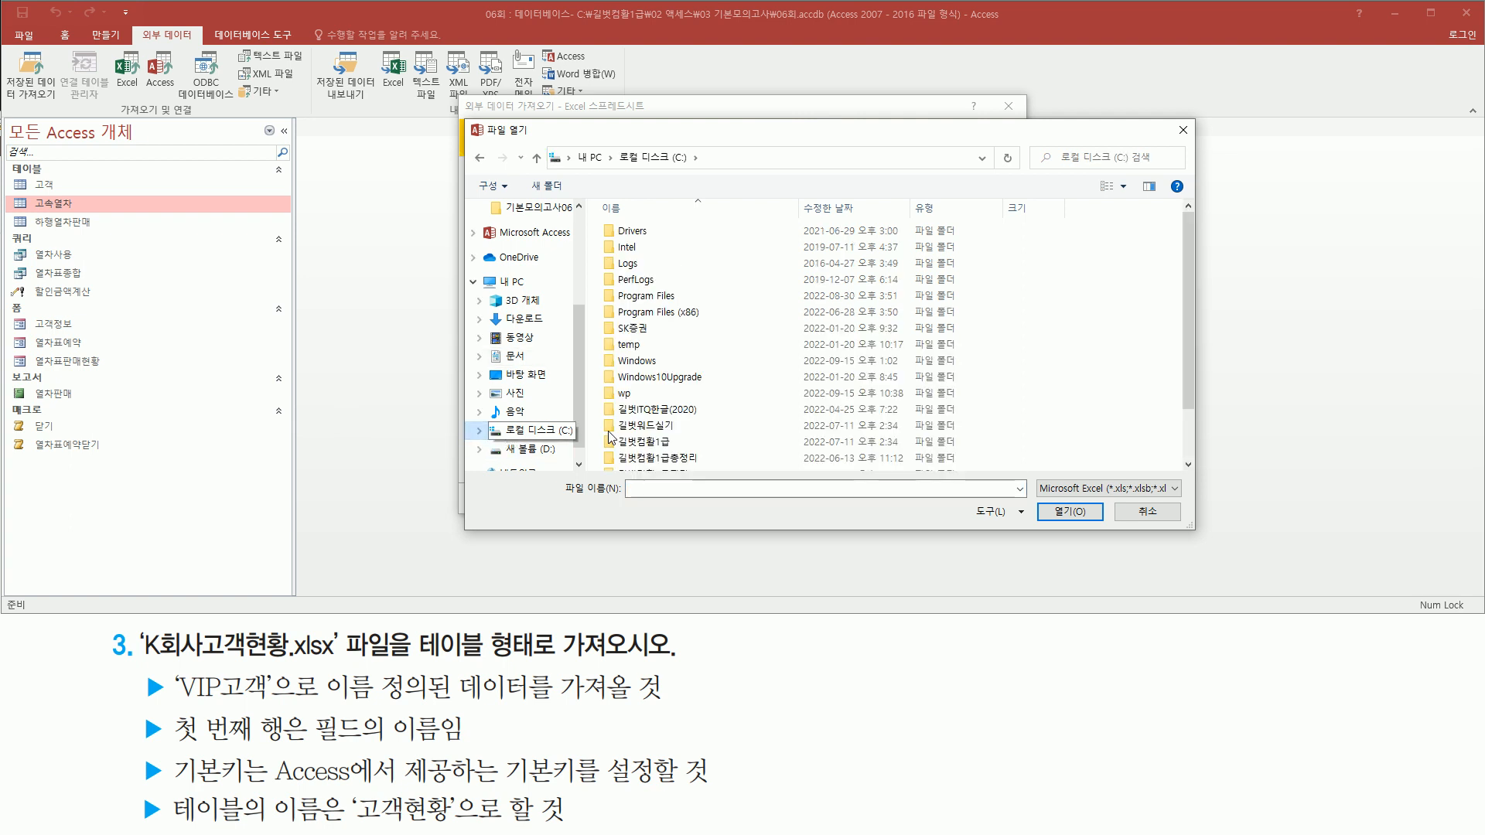
click(659, 443)
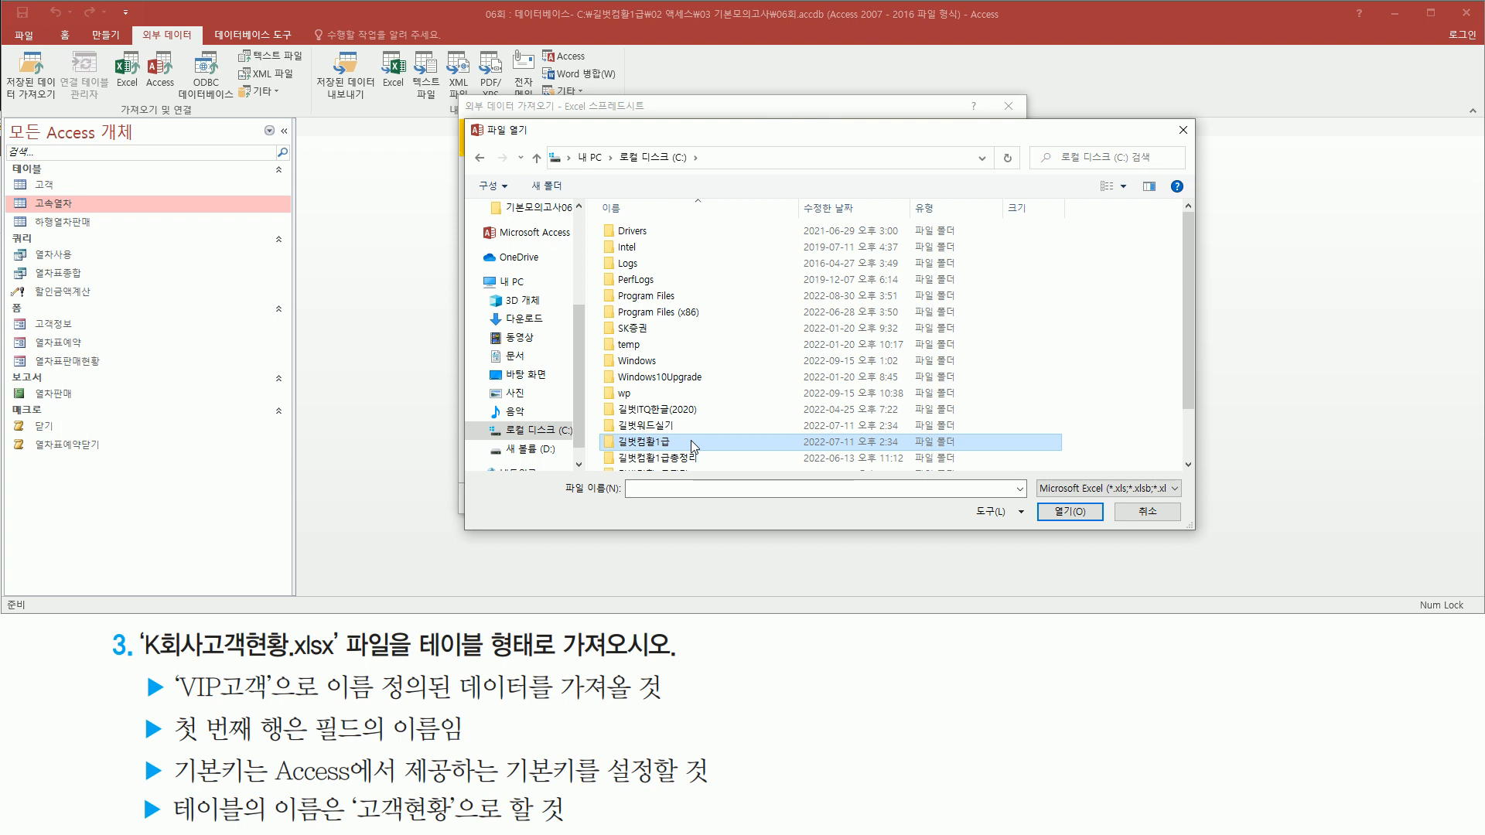
double_click(690, 439)
click(676, 255)
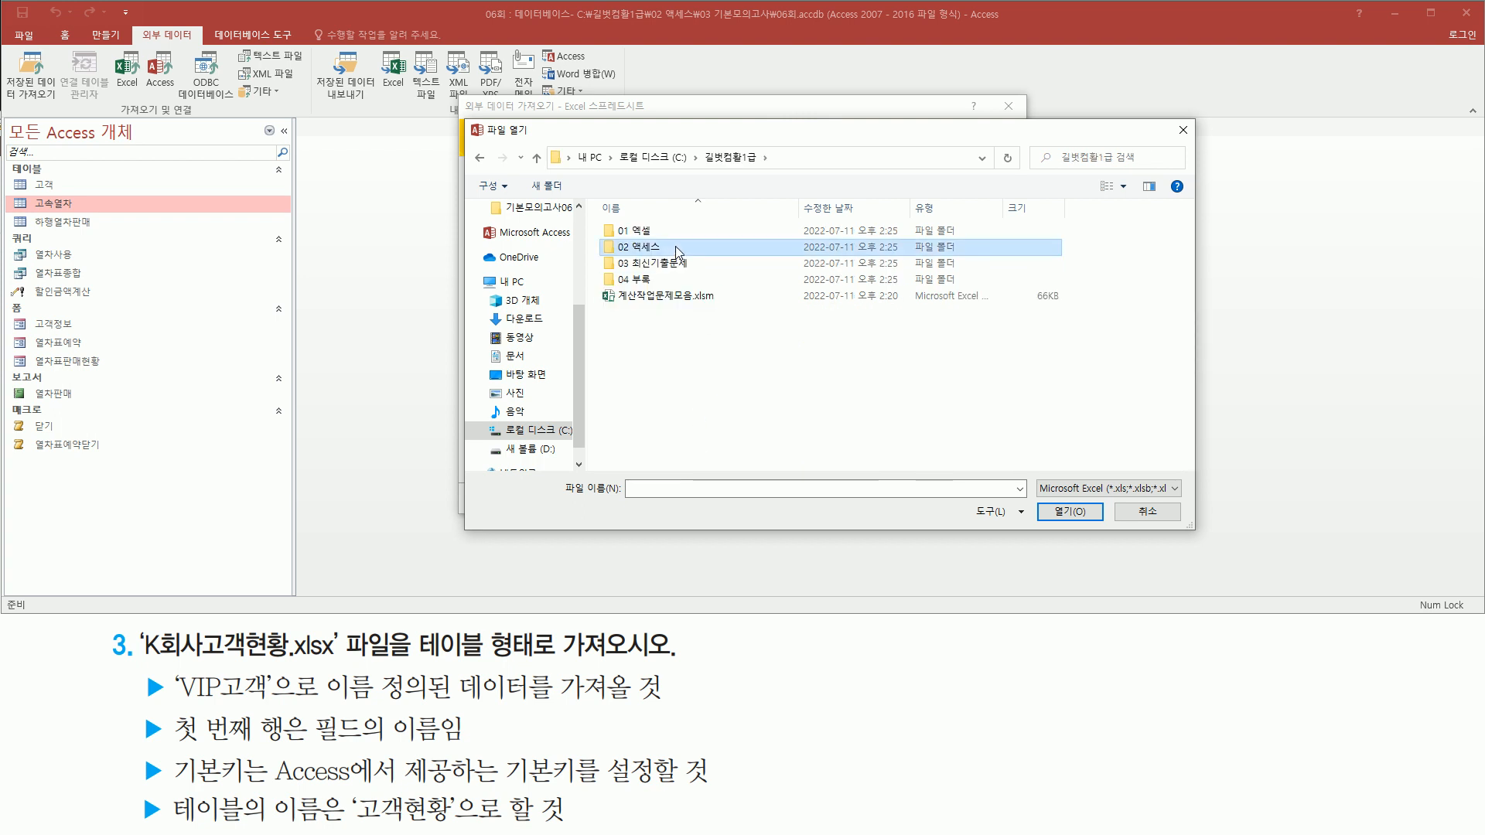
double_click(675, 245)
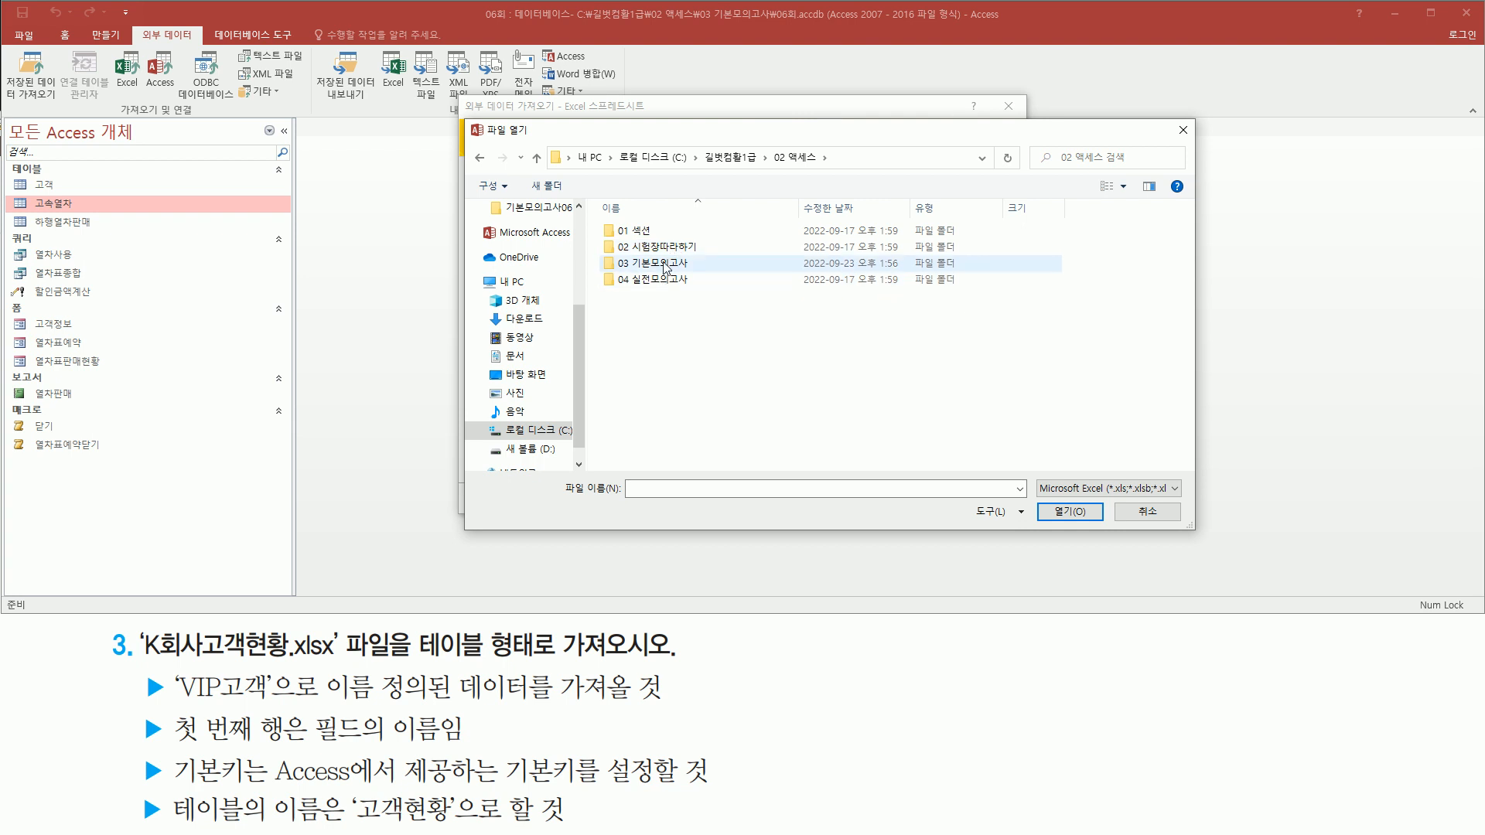
click(665, 268)
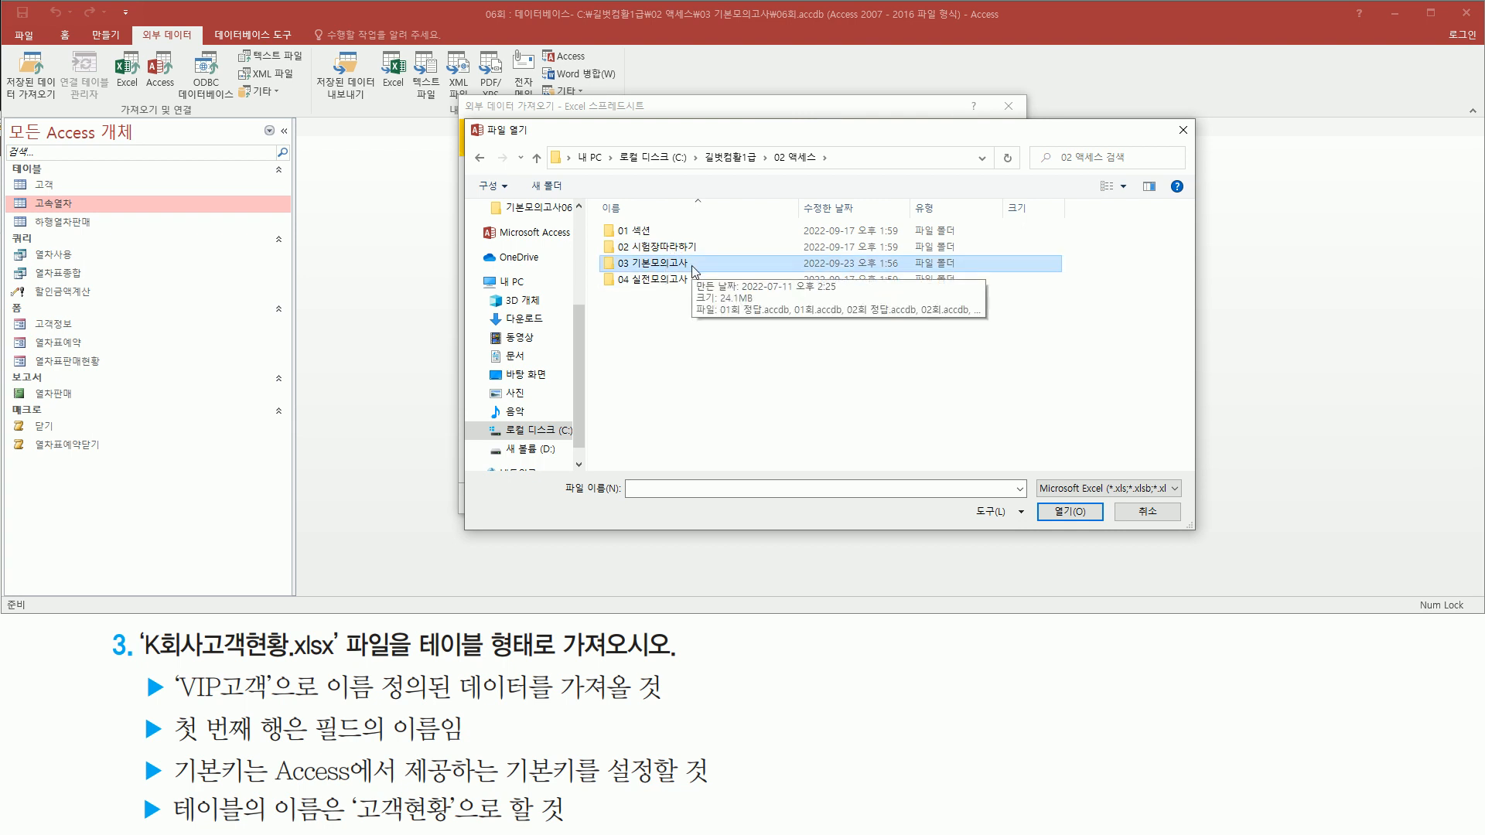
double_click(692, 267)
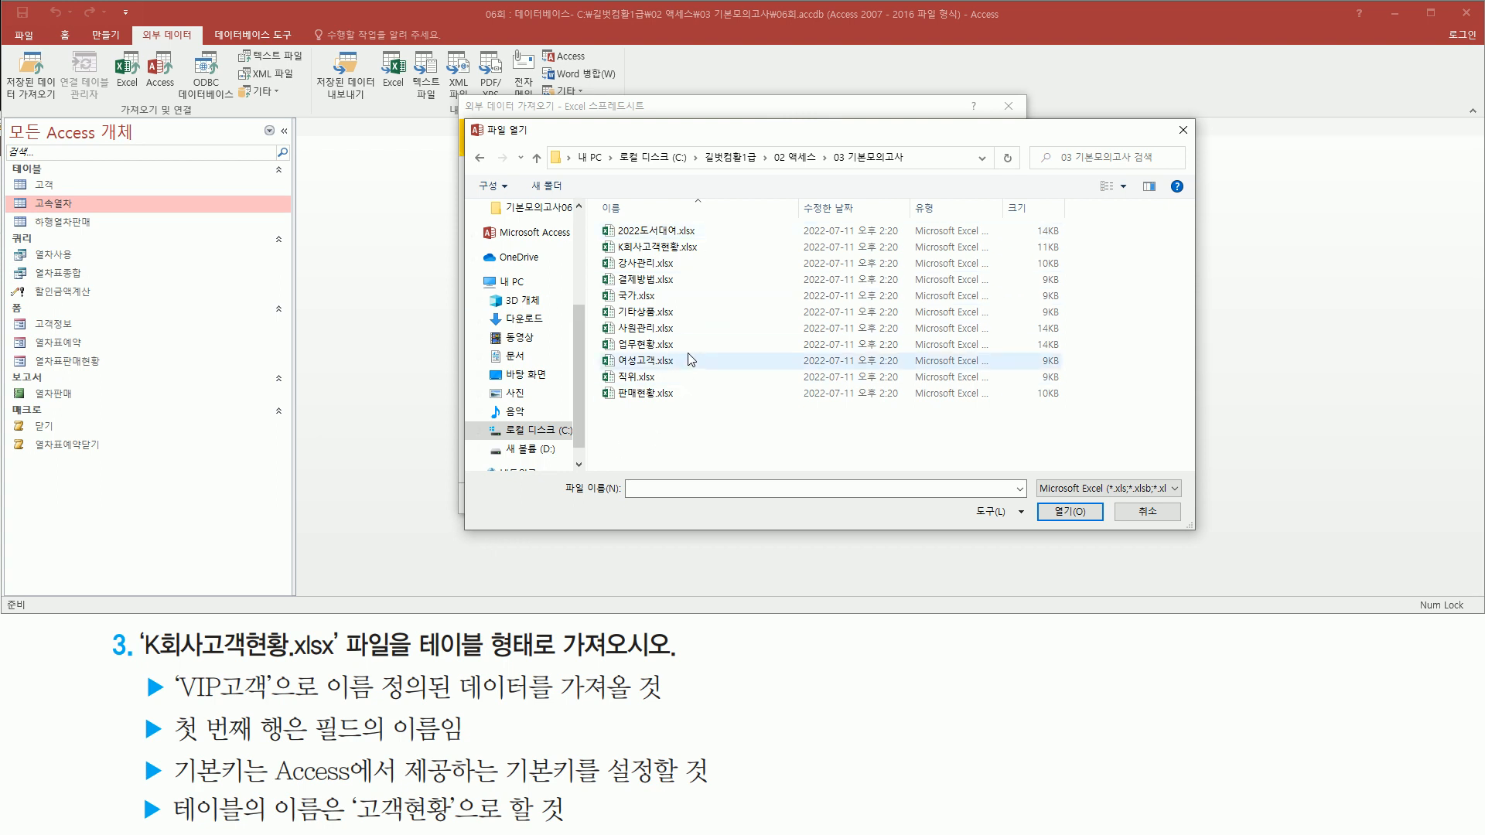
Choose K회사고객현황.xlsx as the source file for the import
click(691, 249)
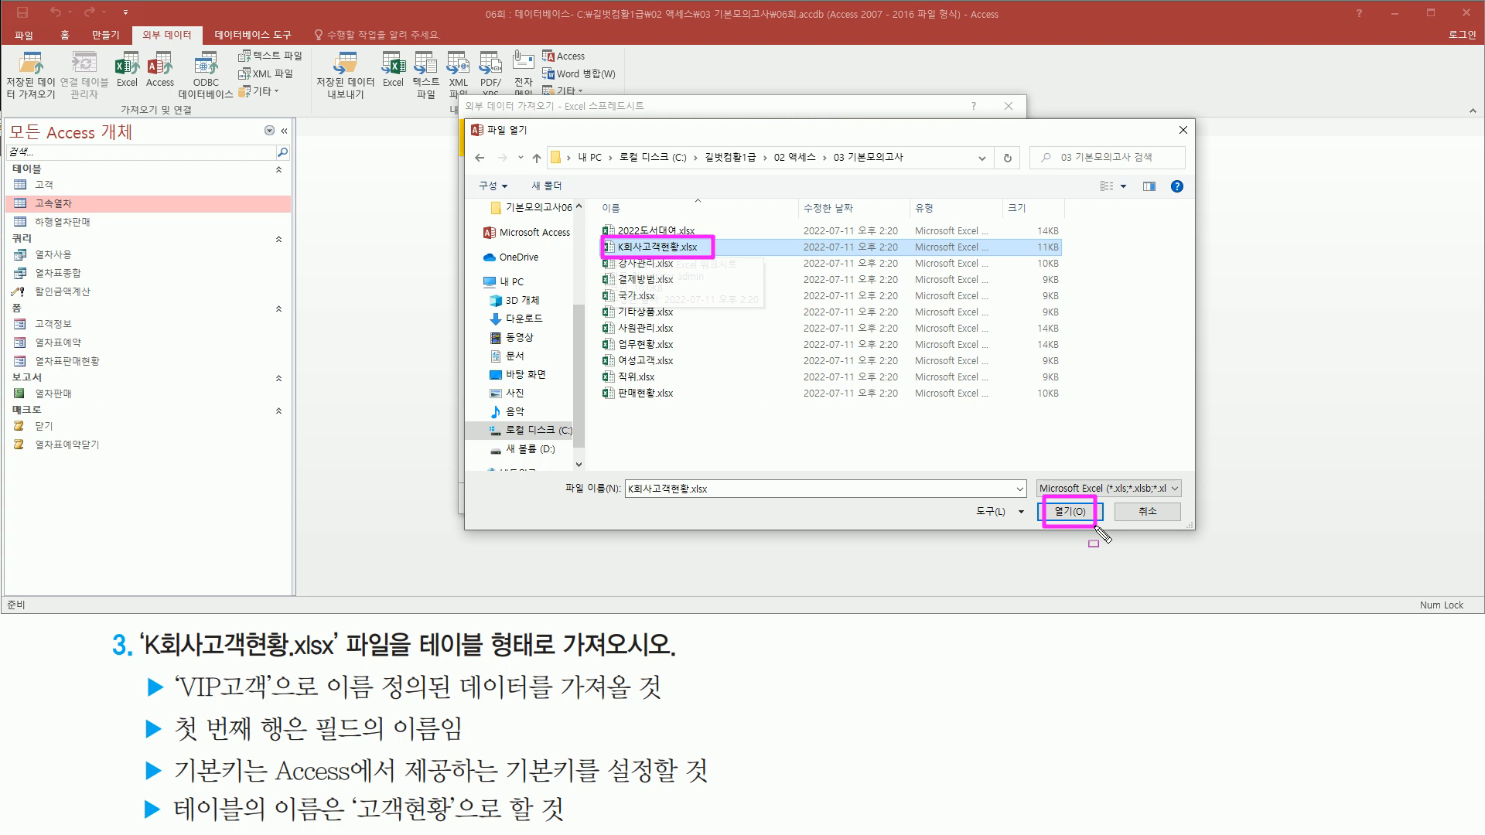
click(1066, 515)
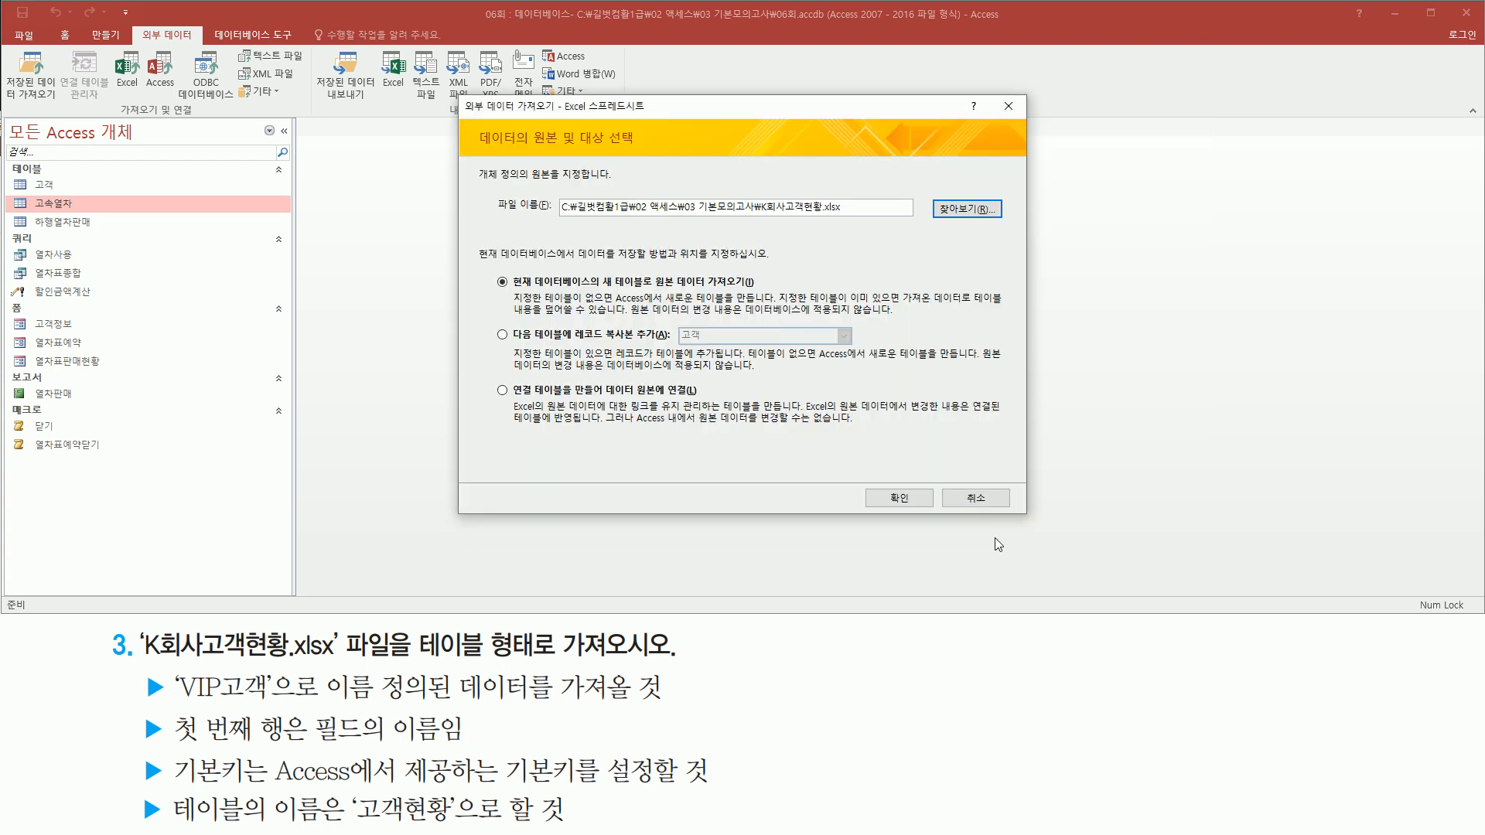
drag(566, 220, 864, 221)
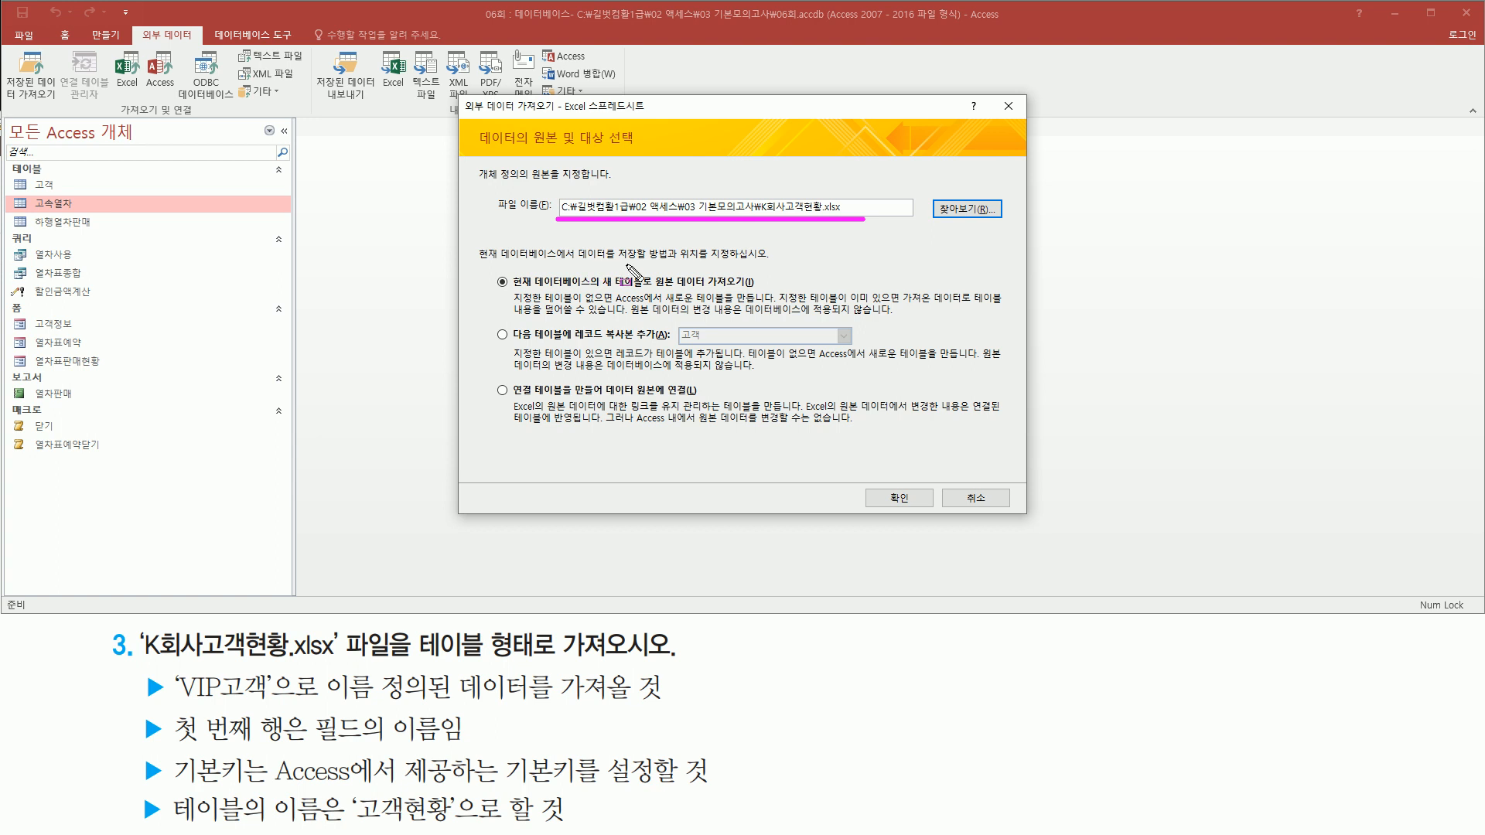
Import the source data into a new table in the current database and proceed to the spreadsheet import wizard
drag(579, 262, 768, 263)
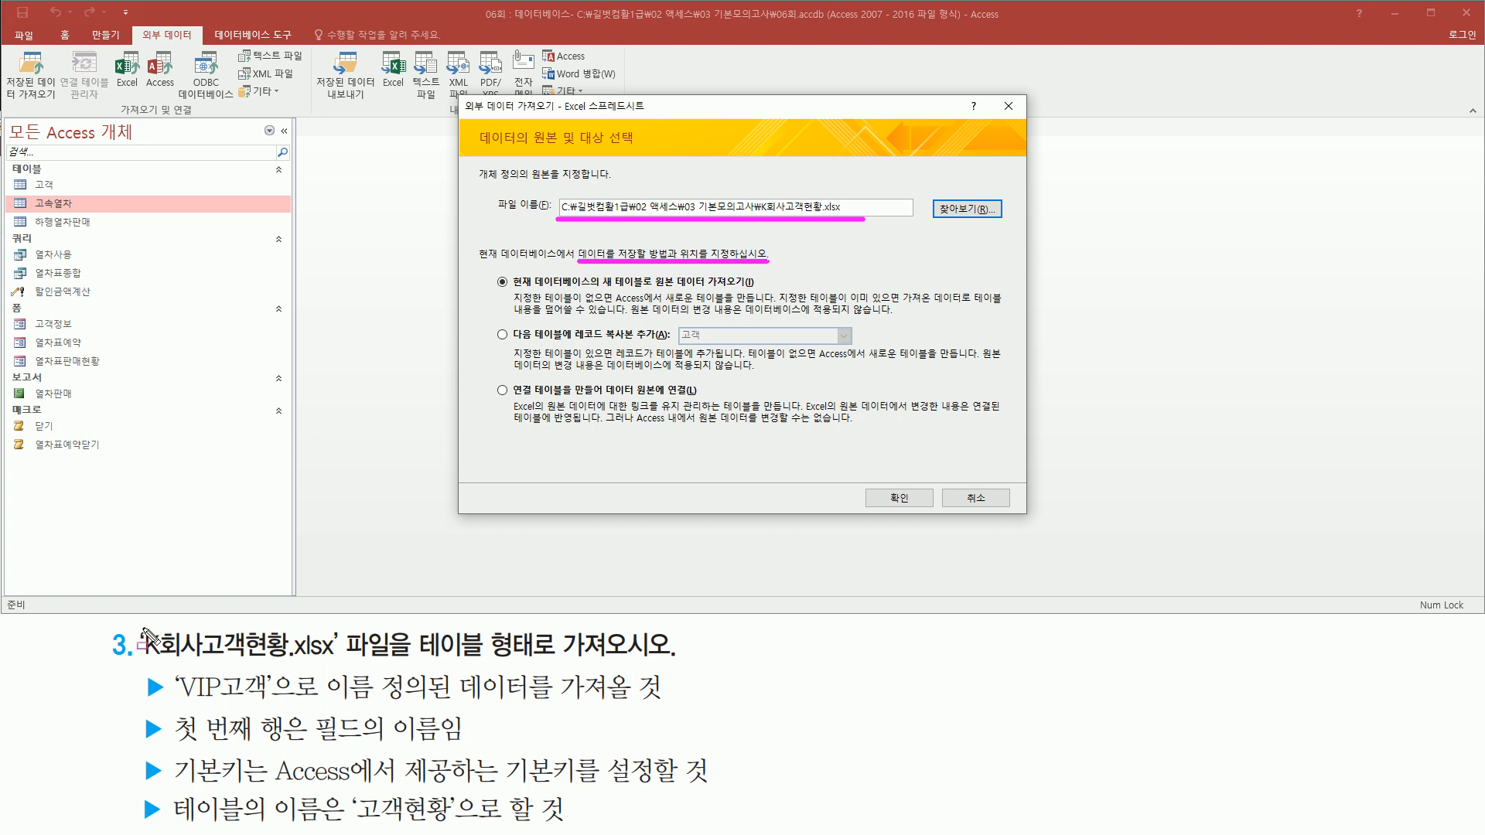
drag(135, 626, 340, 668)
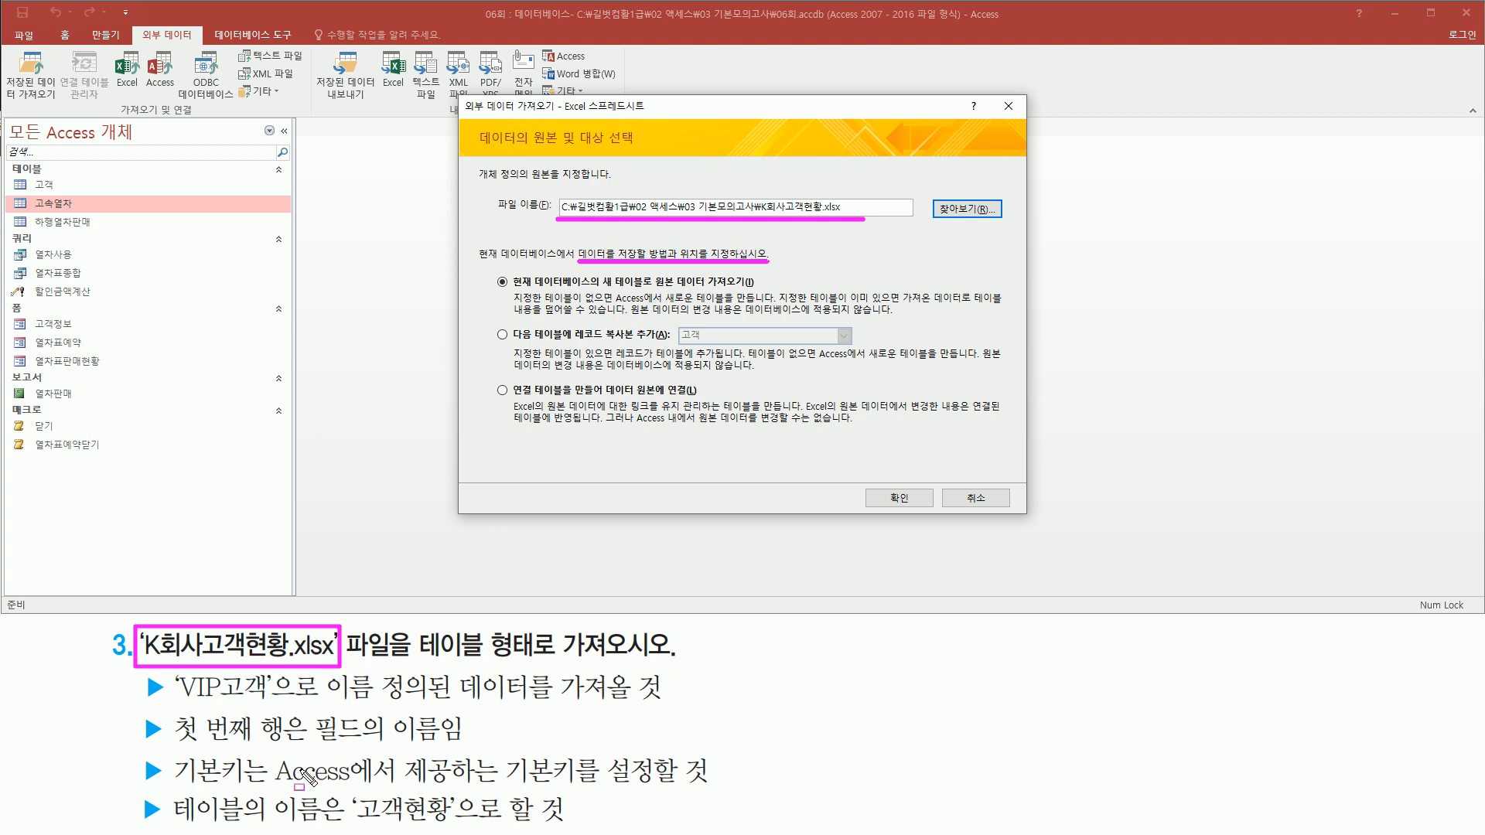
mouse_move(167, 790)
mouse_down()
mouse_move(331, 833)
mouse_move(461, 826)
mouse_up()
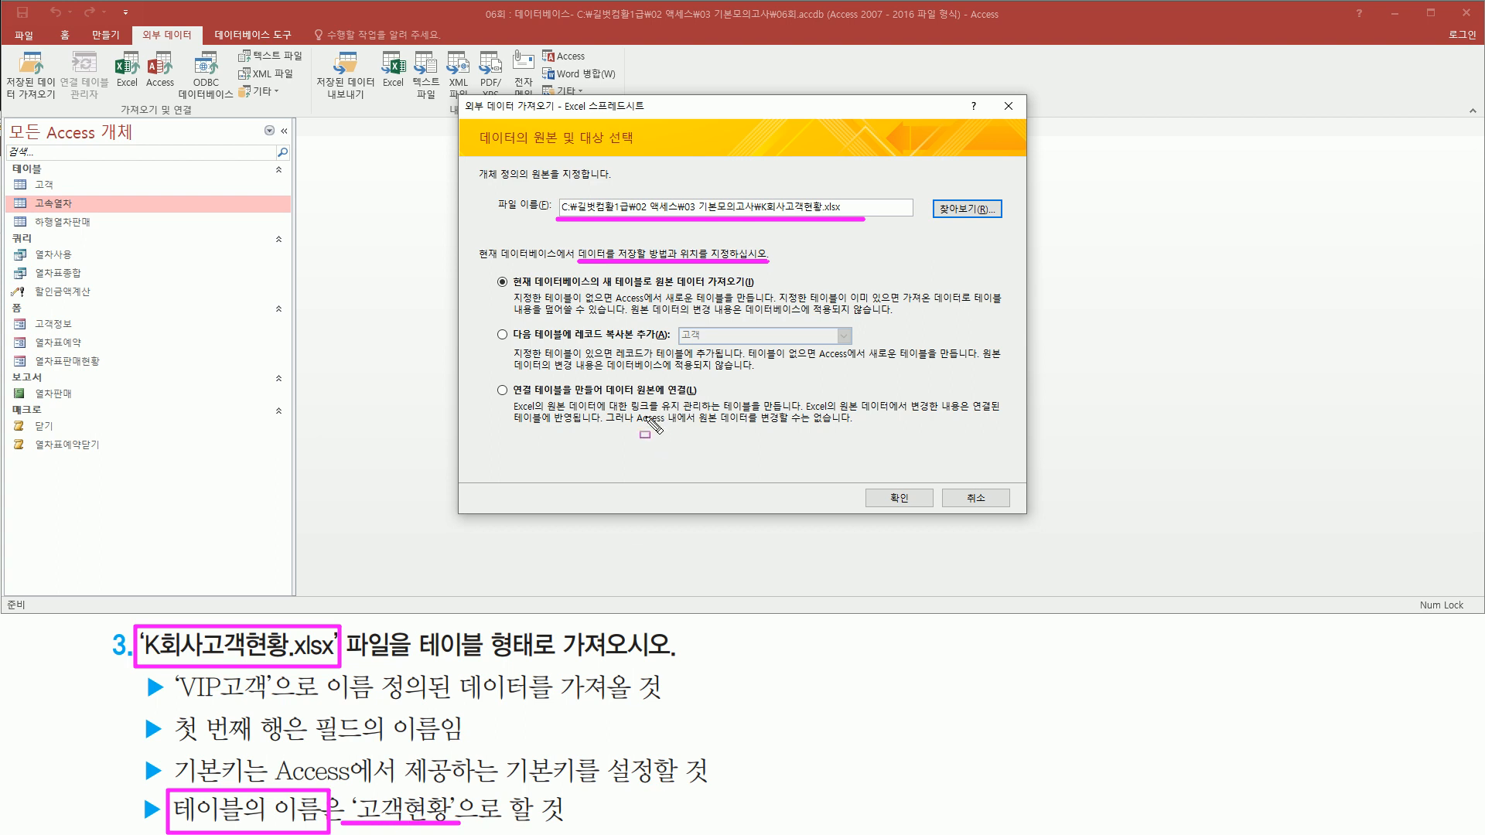
drag(603, 288, 770, 289)
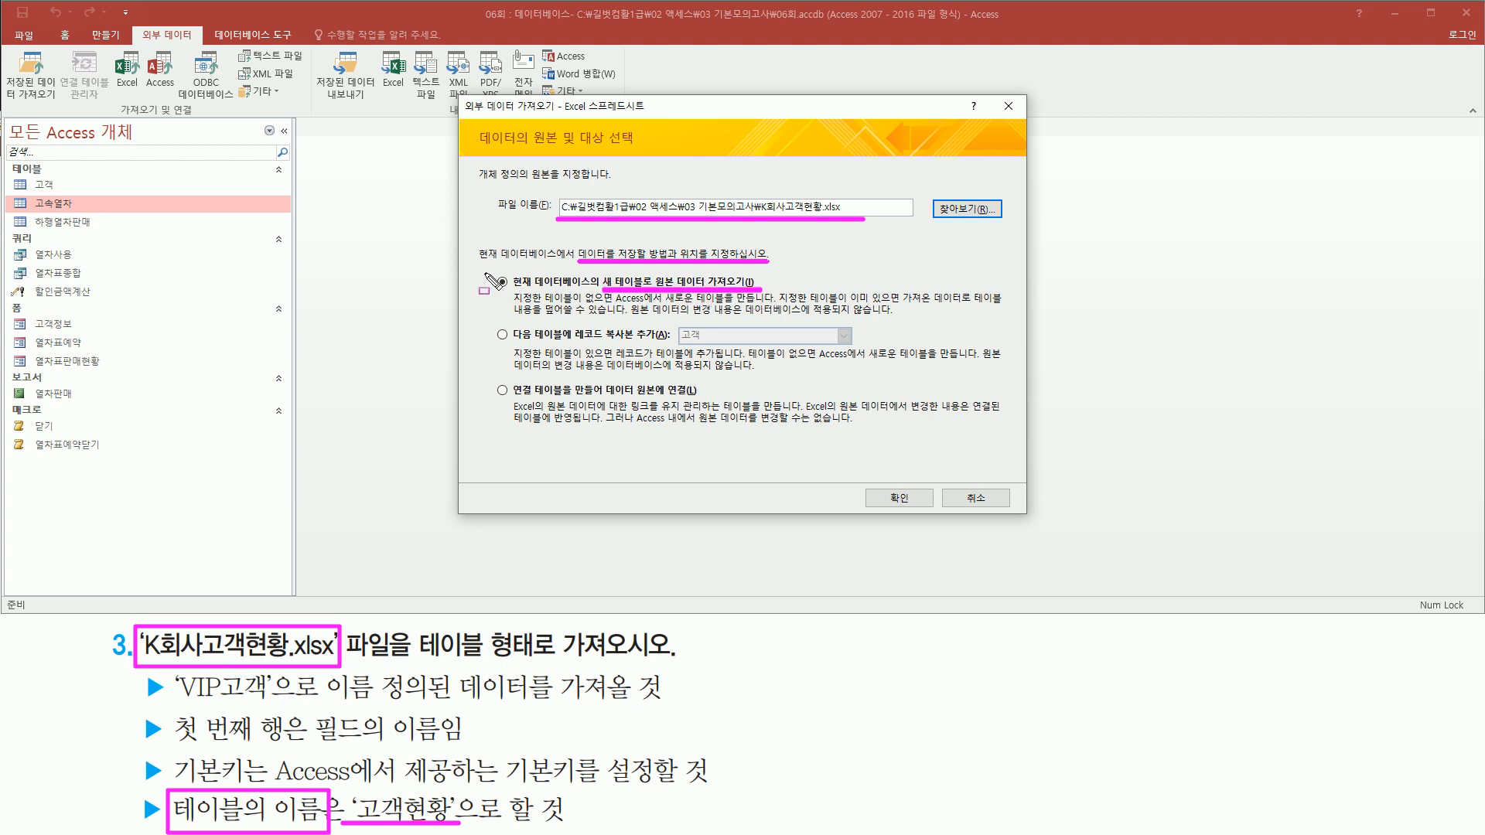
mouse_move(490, 272)
mouse_down()
mouse_move(519, 296)
mouse_move(490, 272)
mouse_up()
key(Escape)
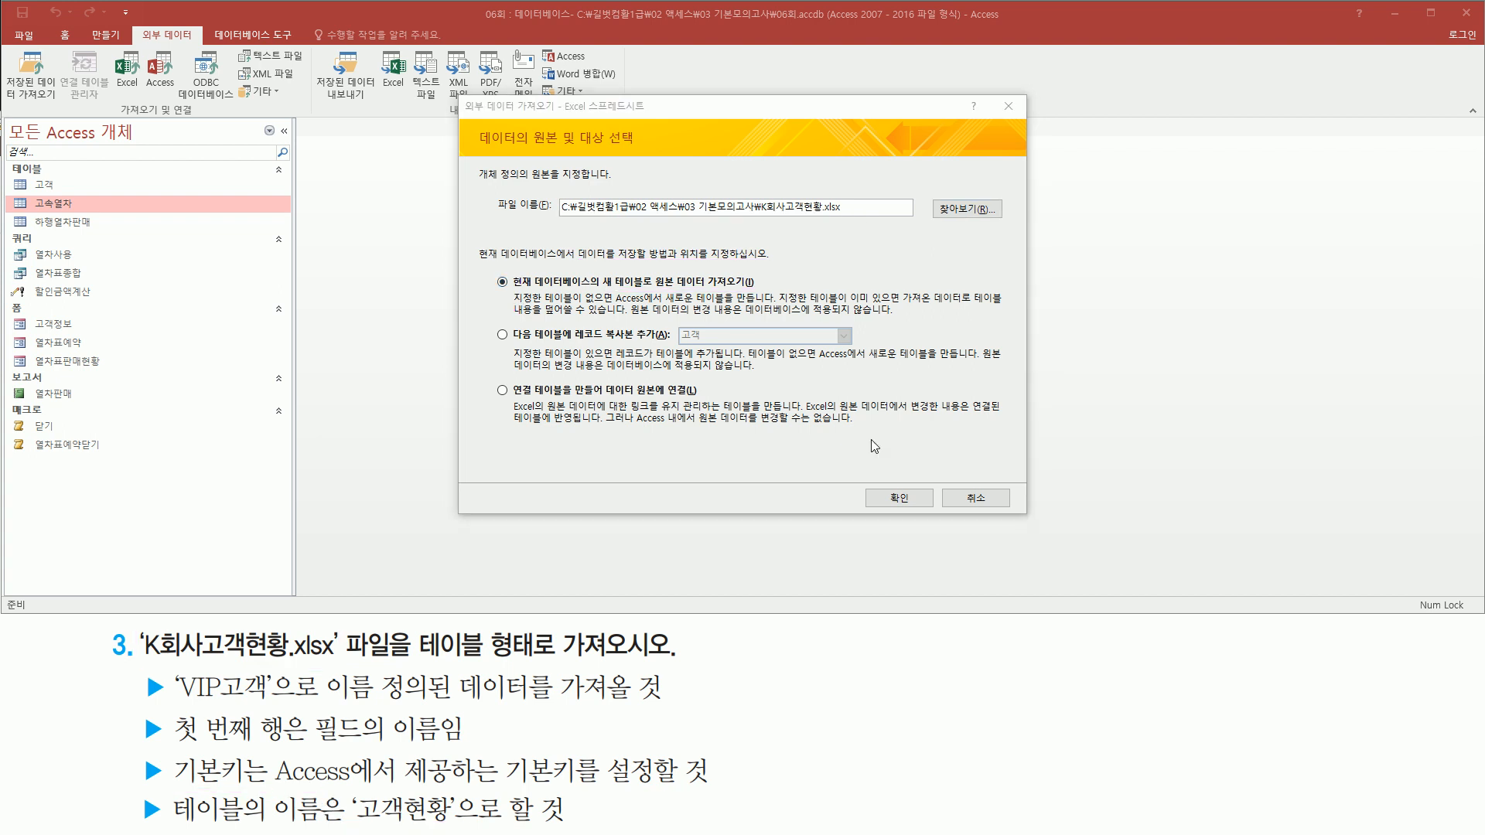
click(896, 495)
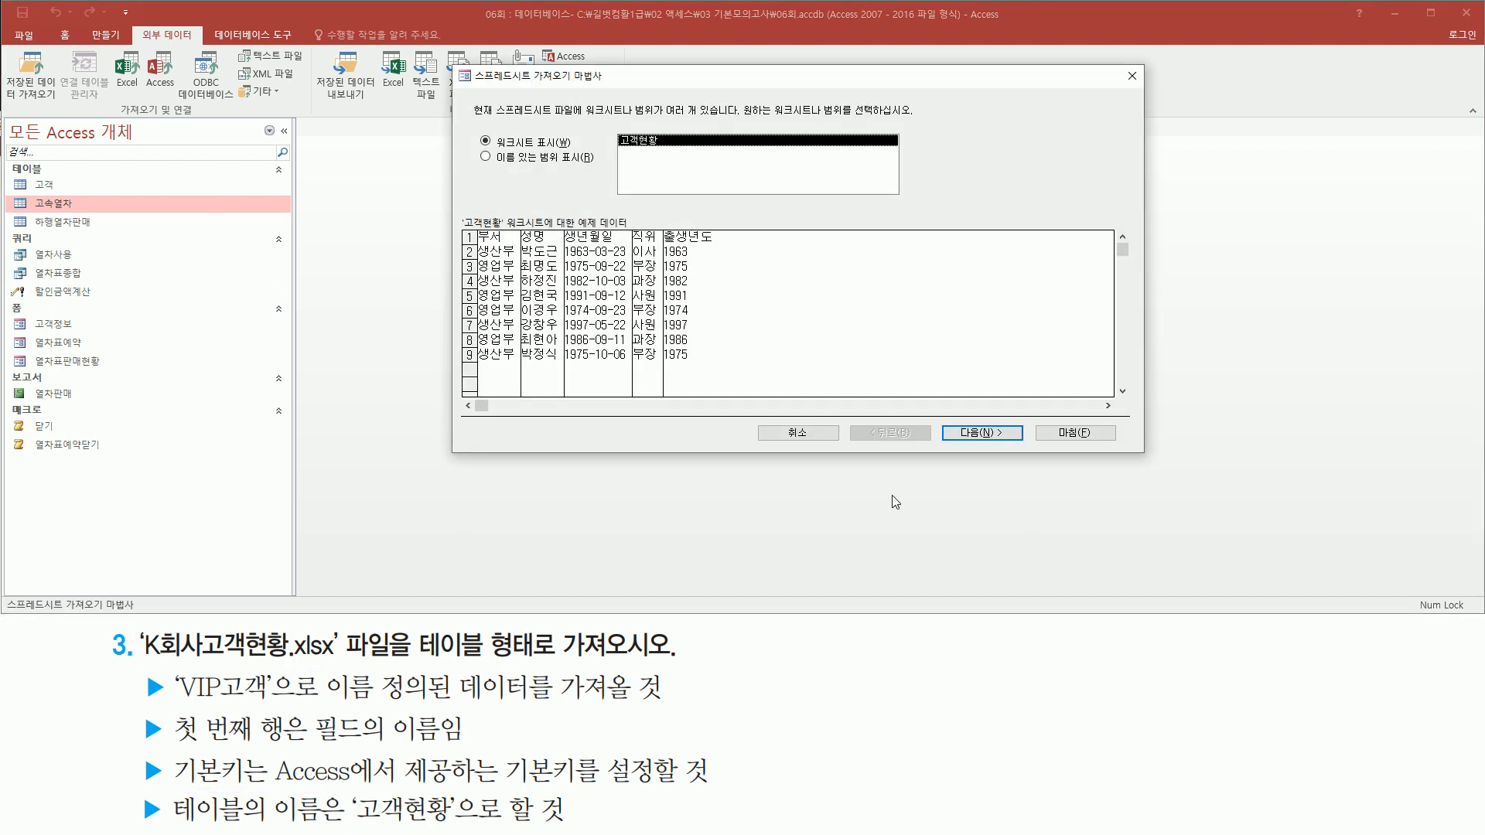
Choose the named range VIP고객 instead of a worksheet as the data to import
mouse_move(452, 62)
mouse_down()
mouse_move(479, 278)
mouse_move(1012, 438)
mouse_move(1143, 454)
mouse_up()
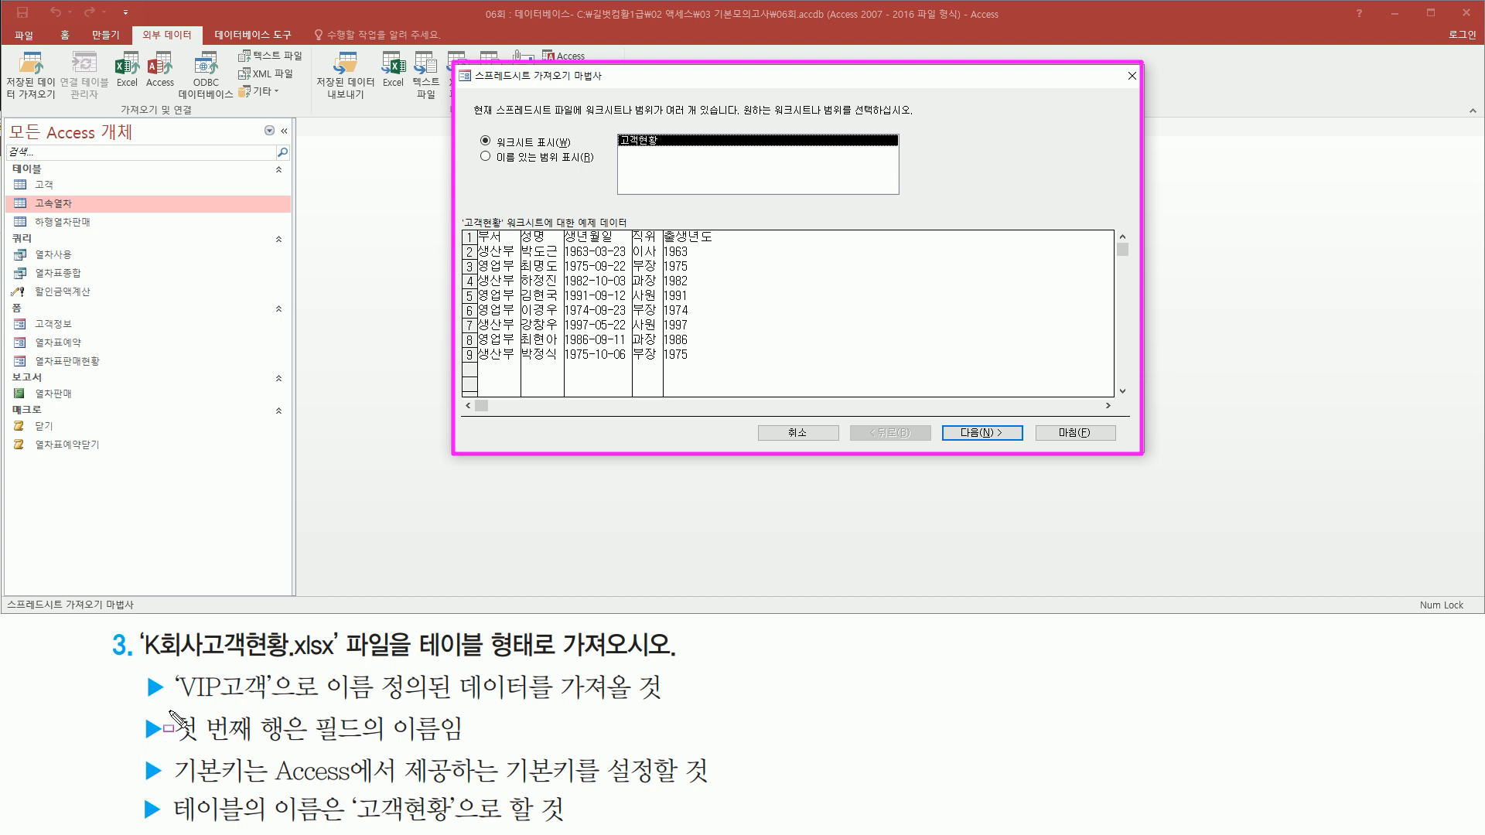
drag(177, 702, 666, 705)
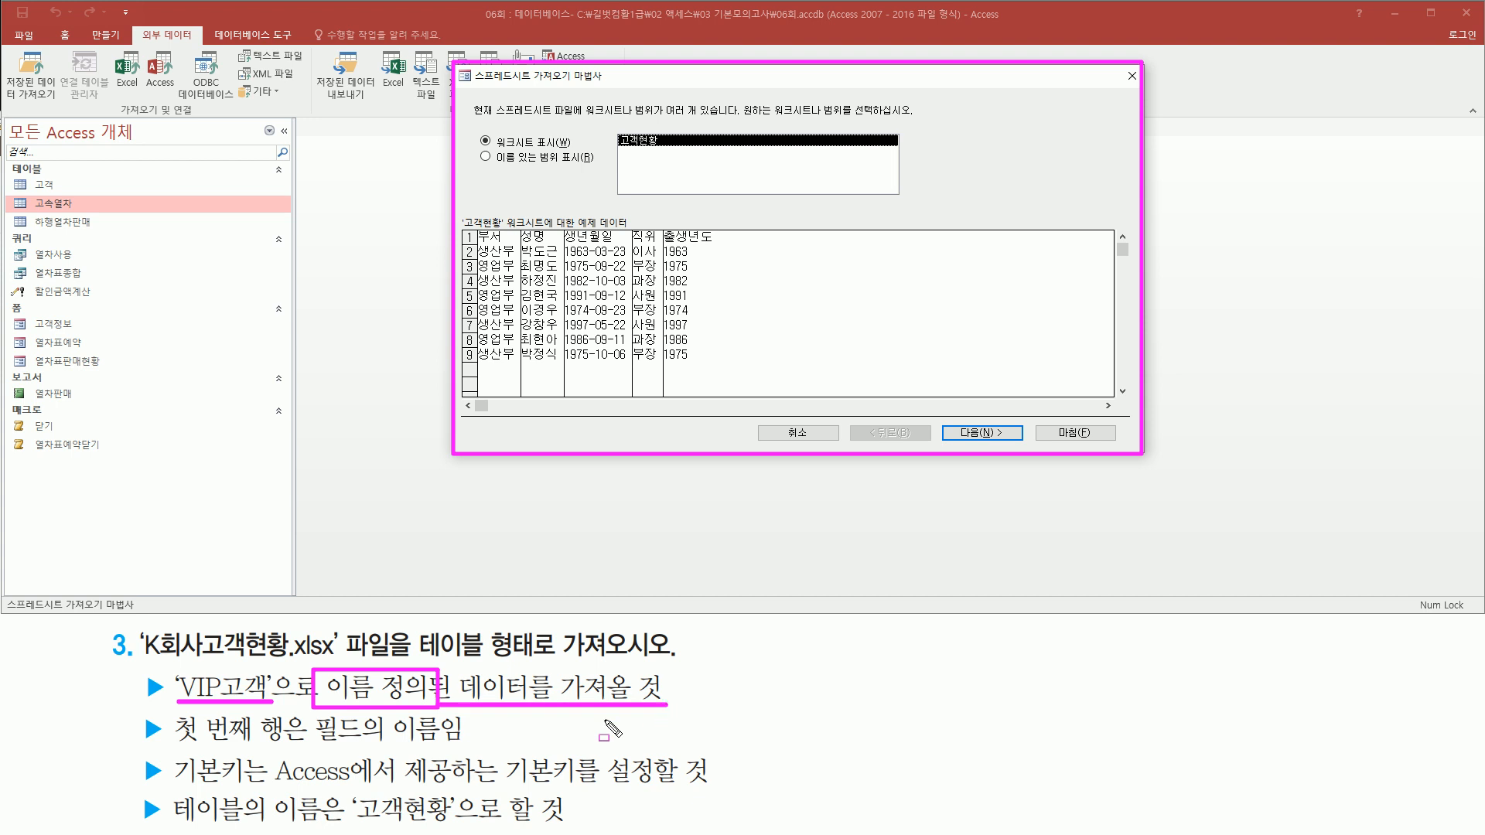
mouse_move(512, 144)
mouse_down()
mouse_move(570, 144)
mouse_move(527, 147)
mouse_move(591, 170)
mouse_up()
key(Escape)
key(Escape)
click(499, 158)
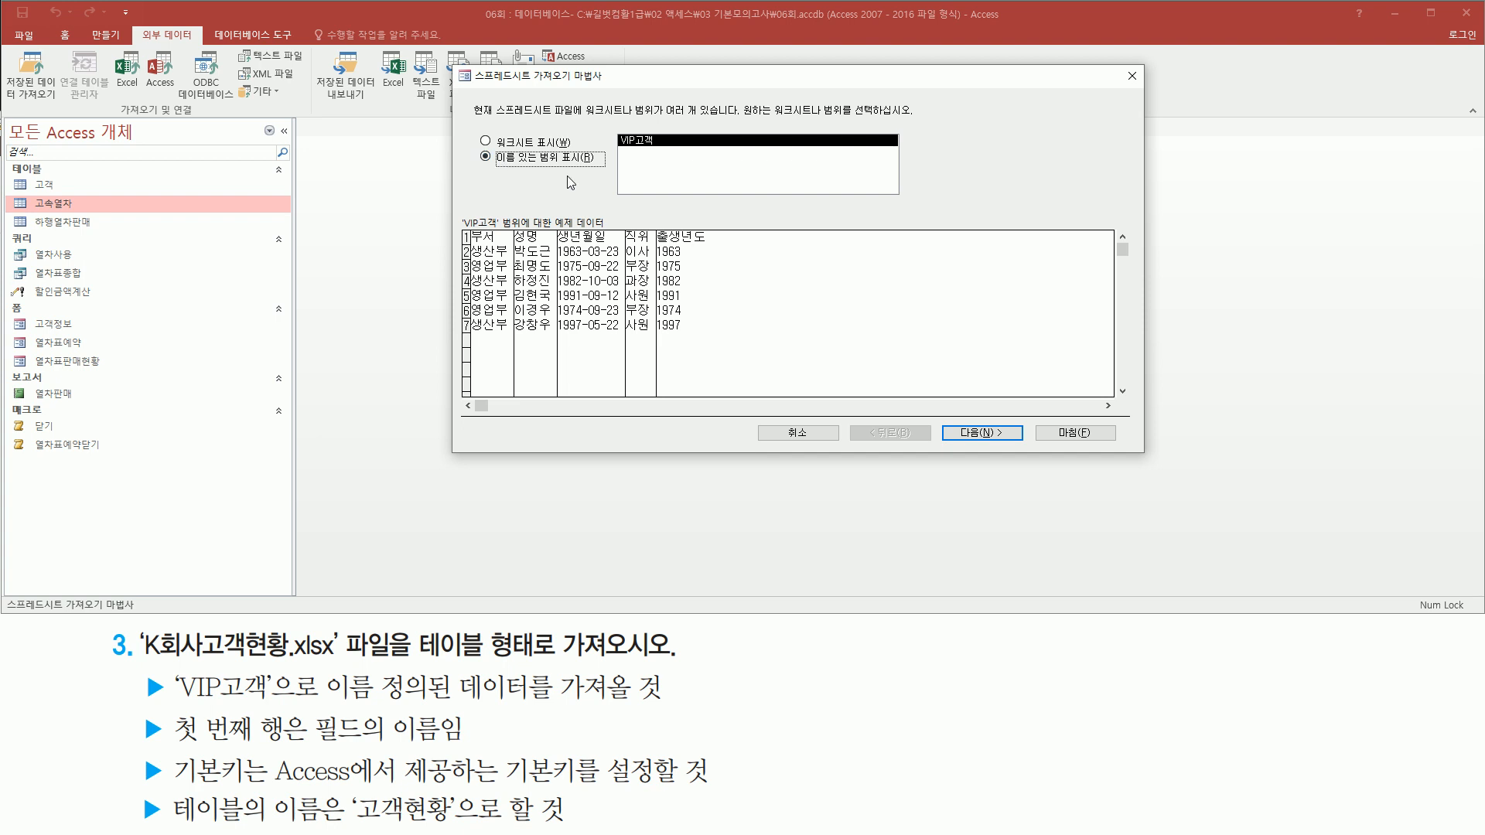
drag(611, 122, 662, 154)
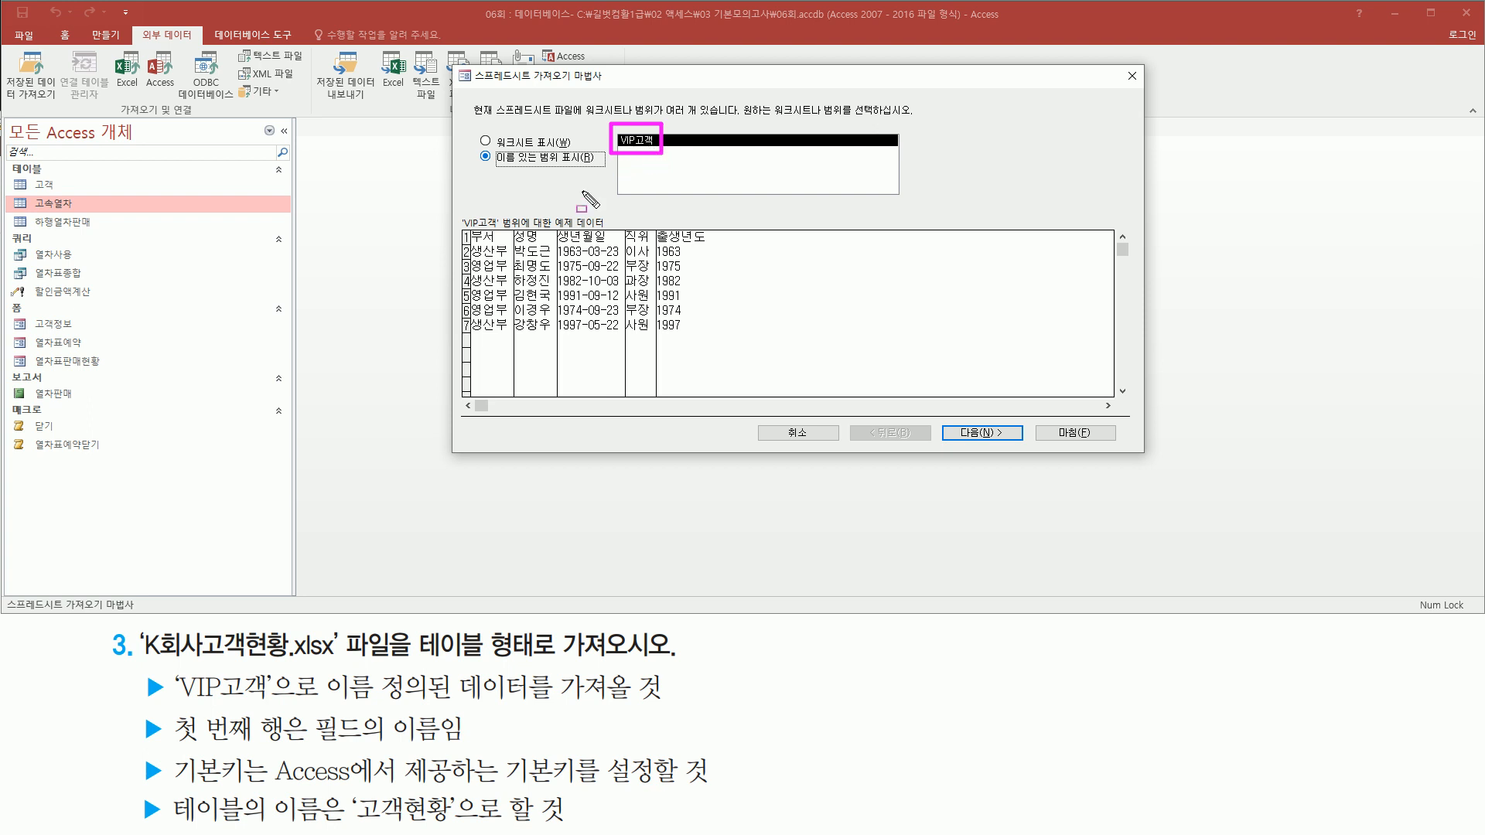
mouse_move(471, 227)
mouse_down()
mouse_move(536, 331)
mouse_move(720, 342)
mouse_up()
drag(954, 421, 1025, 443)
click(998, 435)
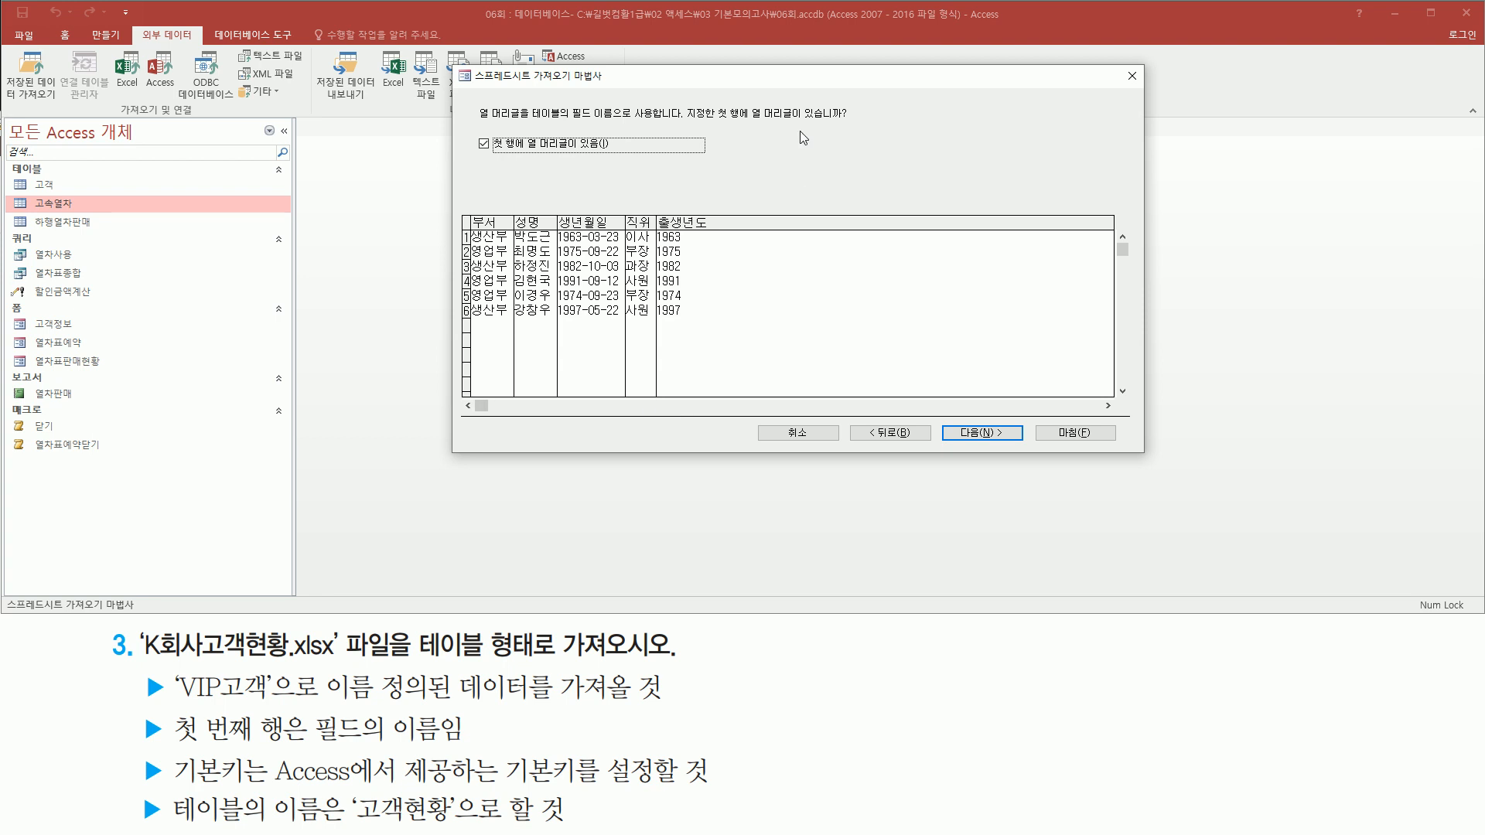
Use the first row of the range as column headings for the table's field names
drag(712, 121, 851, 122)
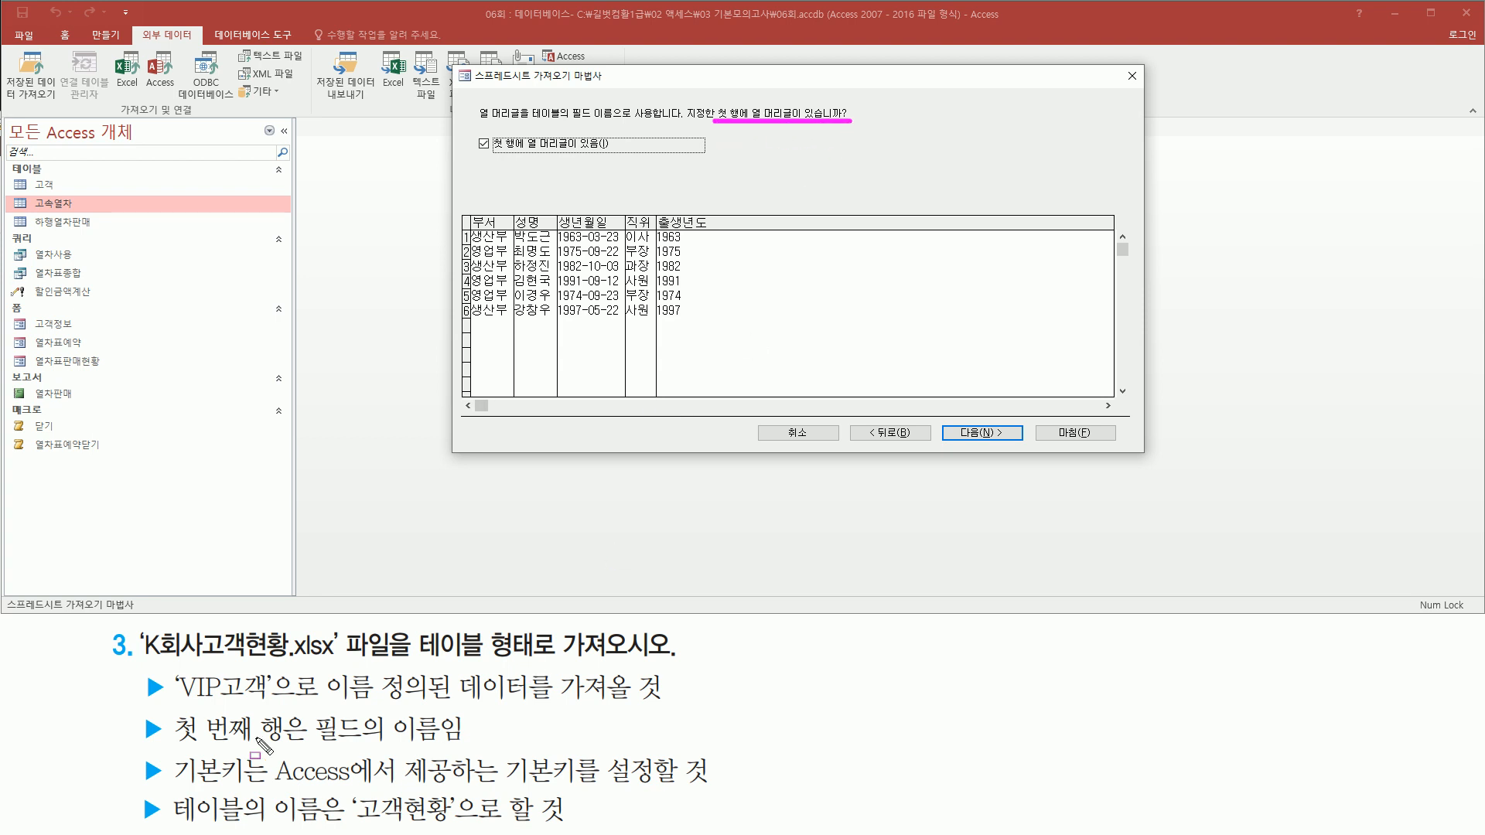
drag(173, 744, 470, 745)
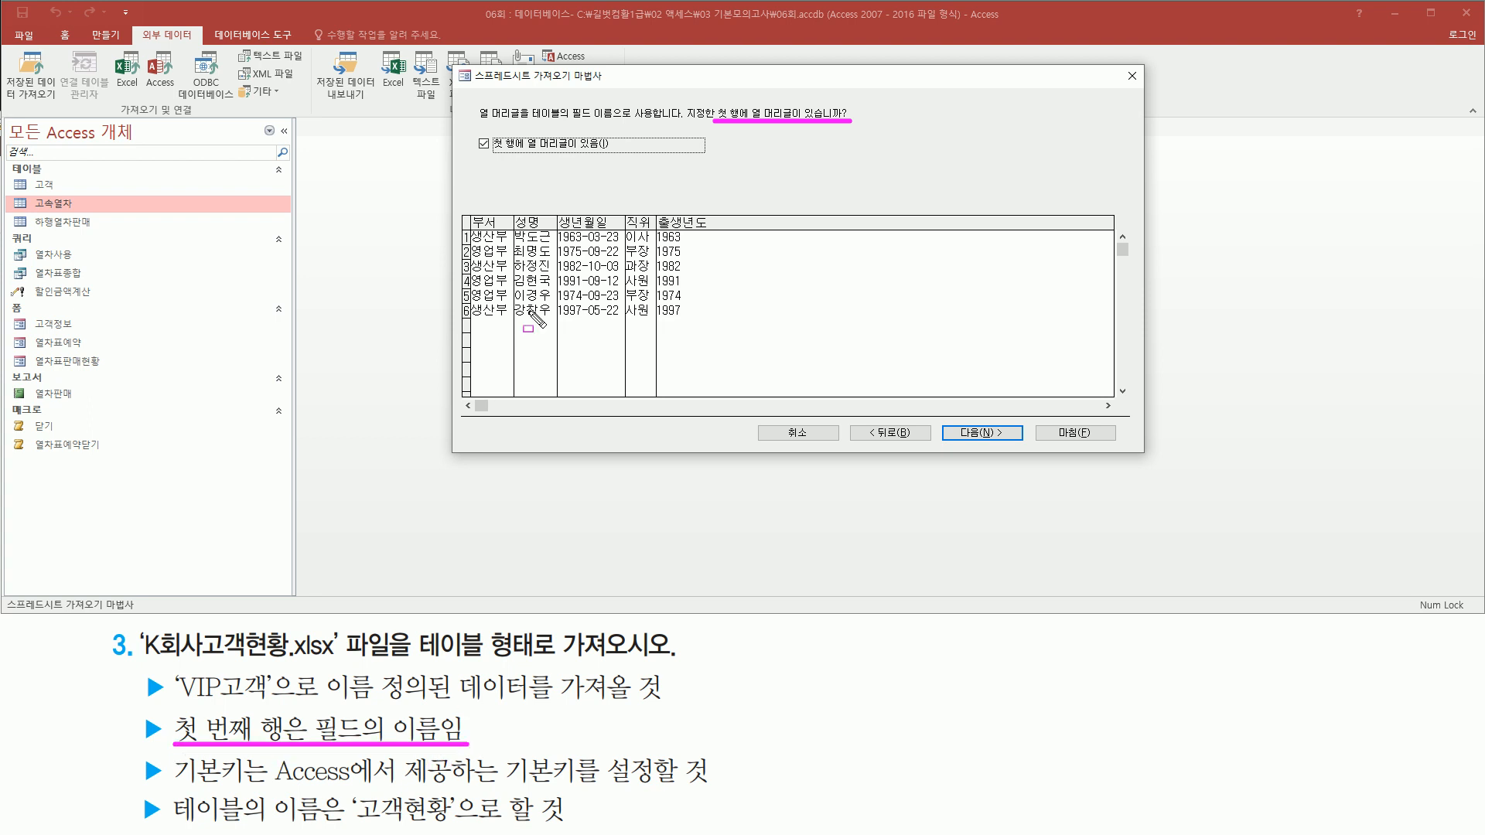
drag(470, 127, 611, 159)
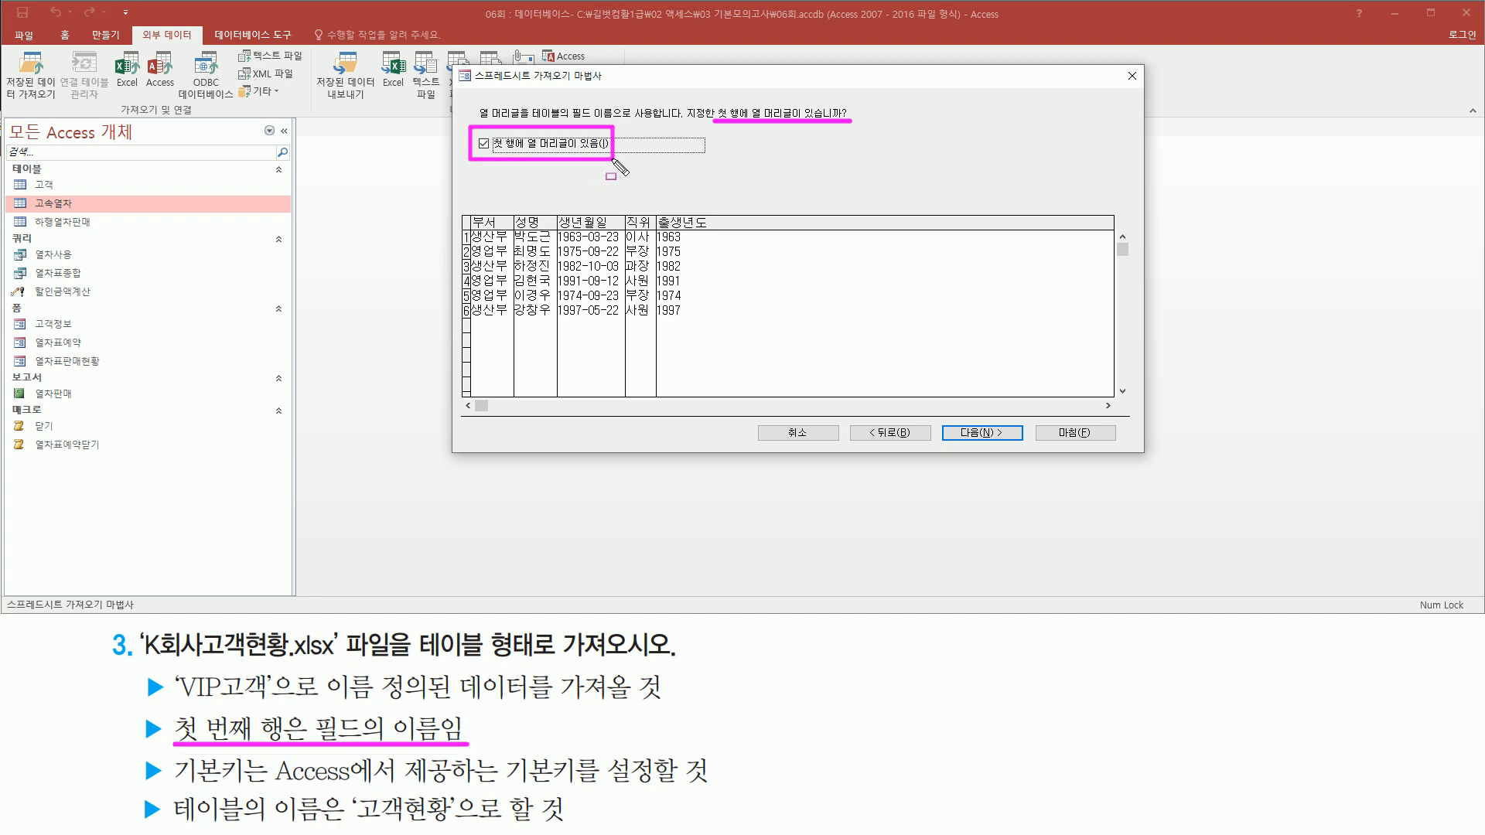
drag(471, 131, 496, 159)
drag(958, 418, 1018, 449)
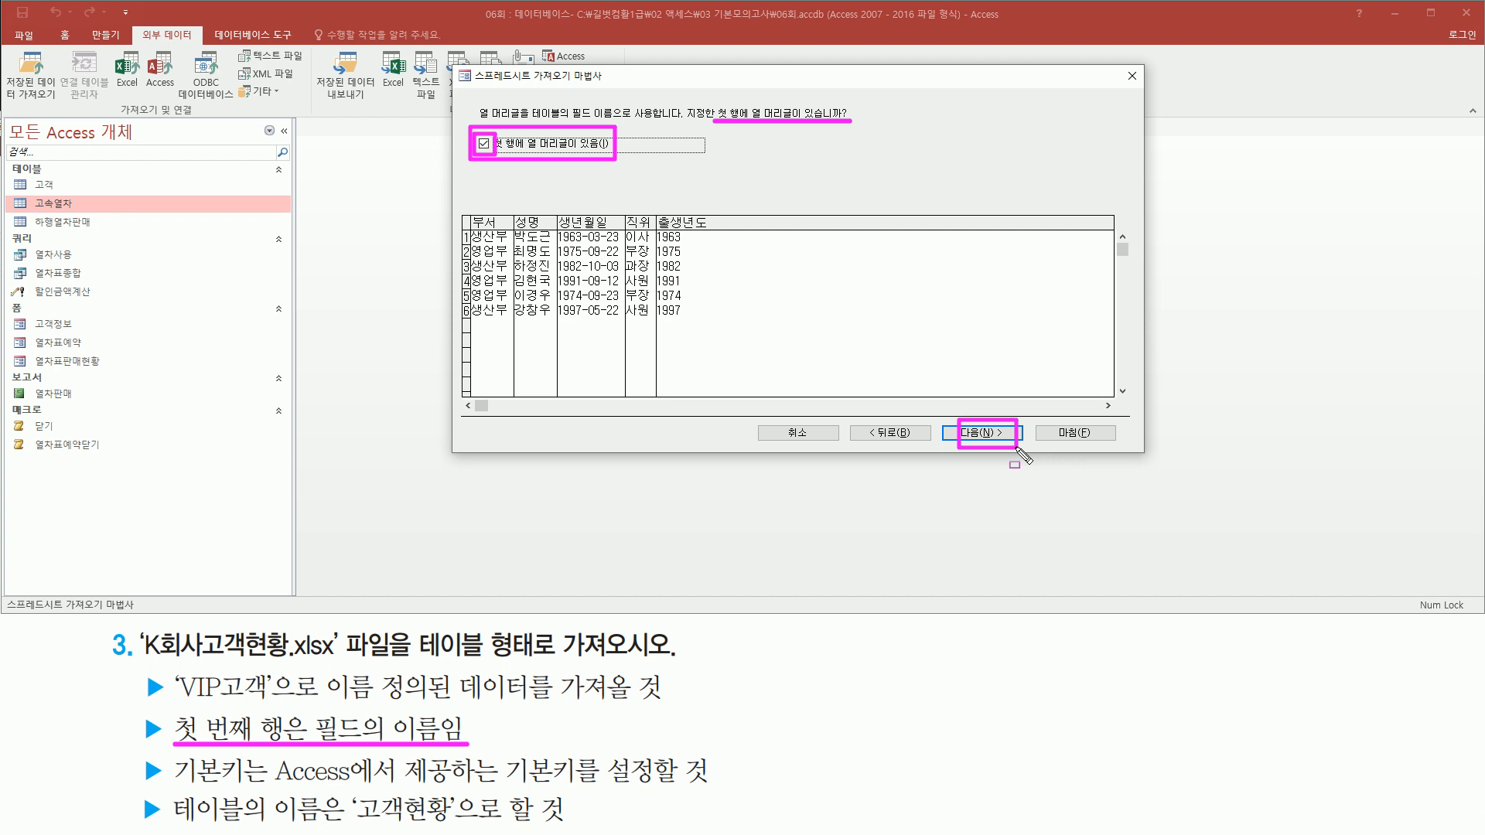
click(987, 434)
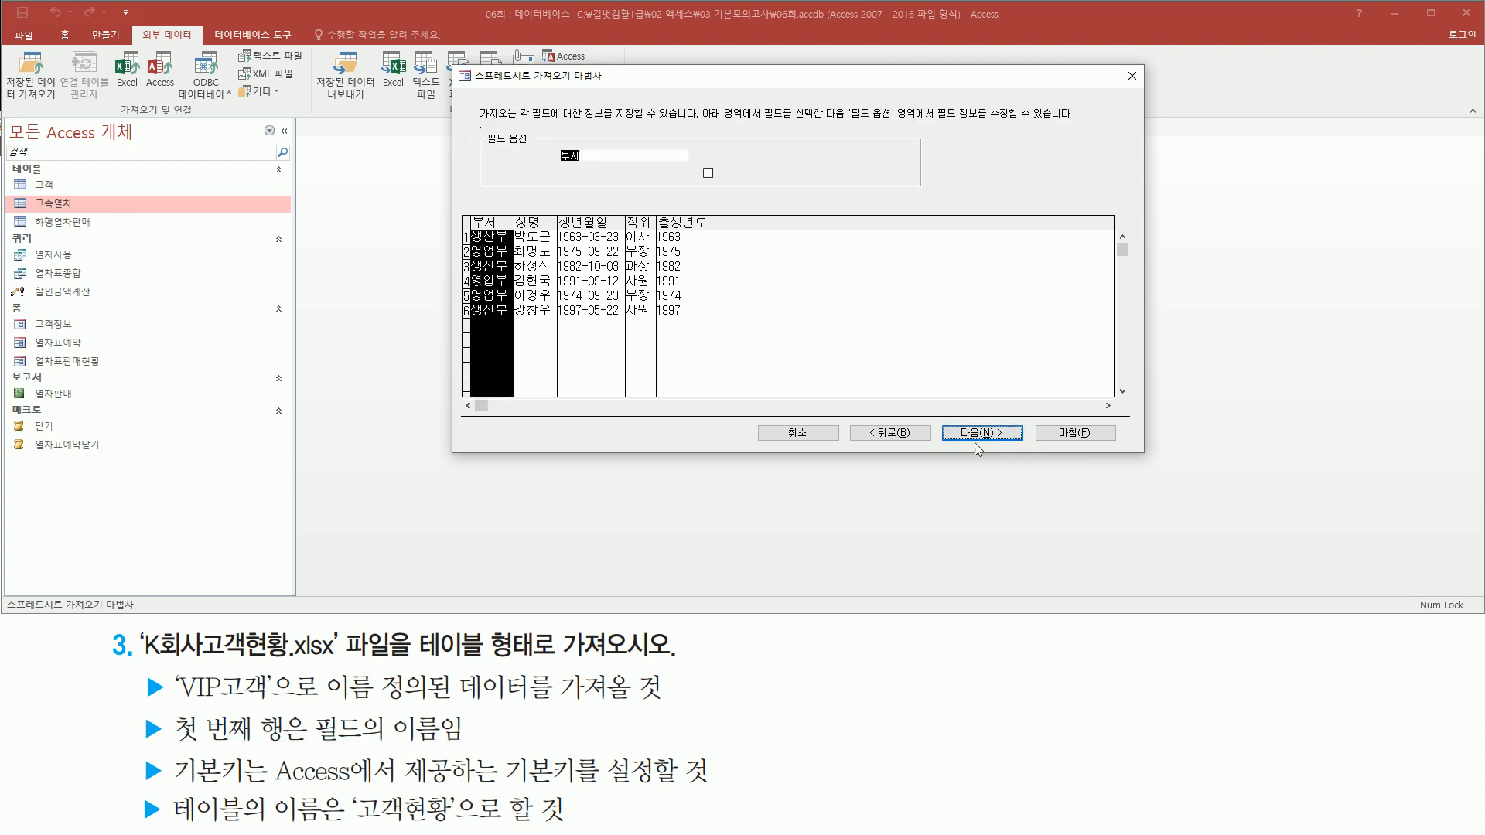
Accept the default field options for all imported columns
key(ctrl+shift+d)
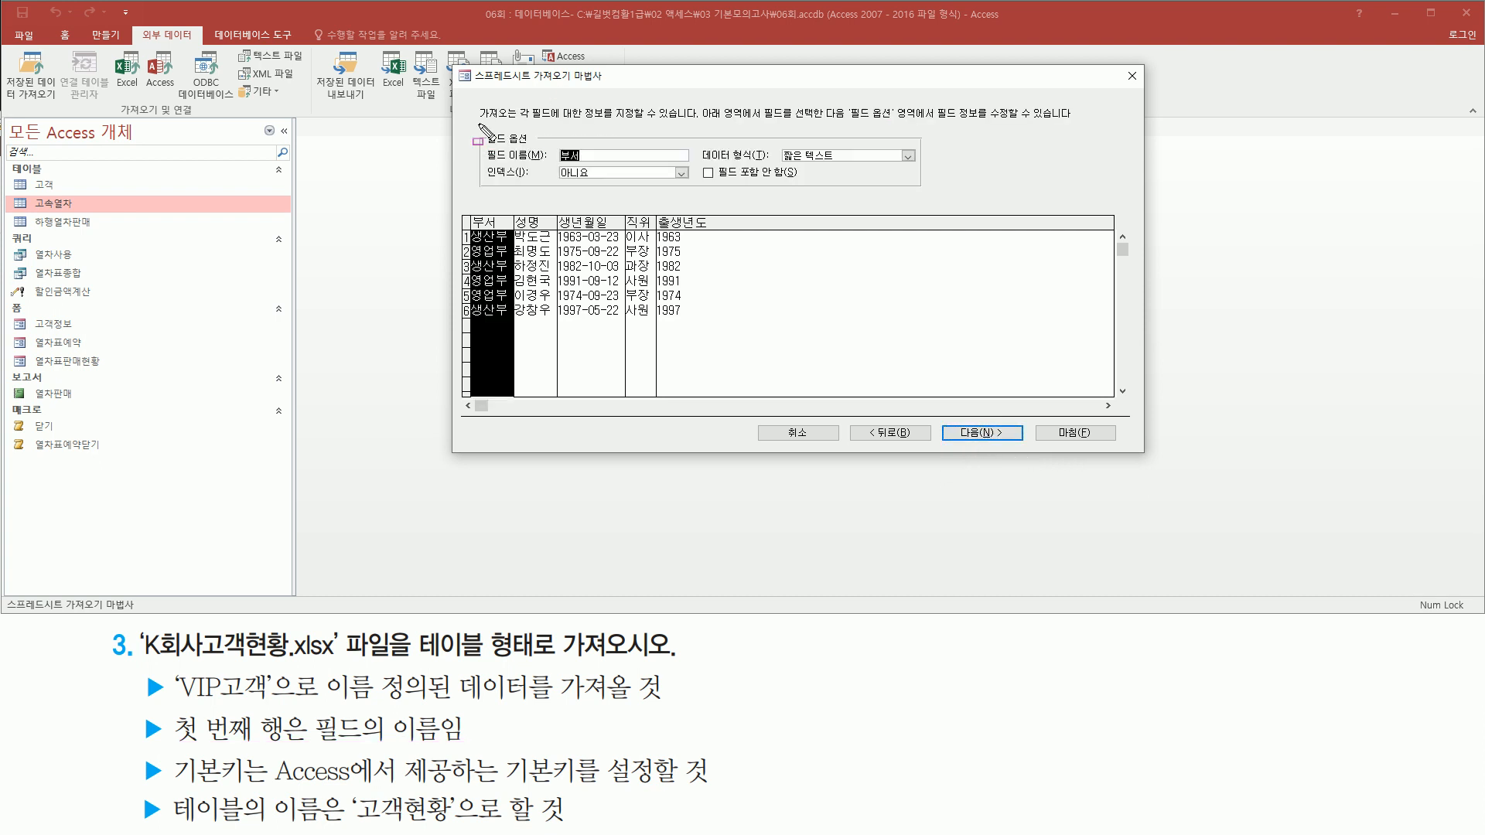
drag(479, 122, 700, 122)
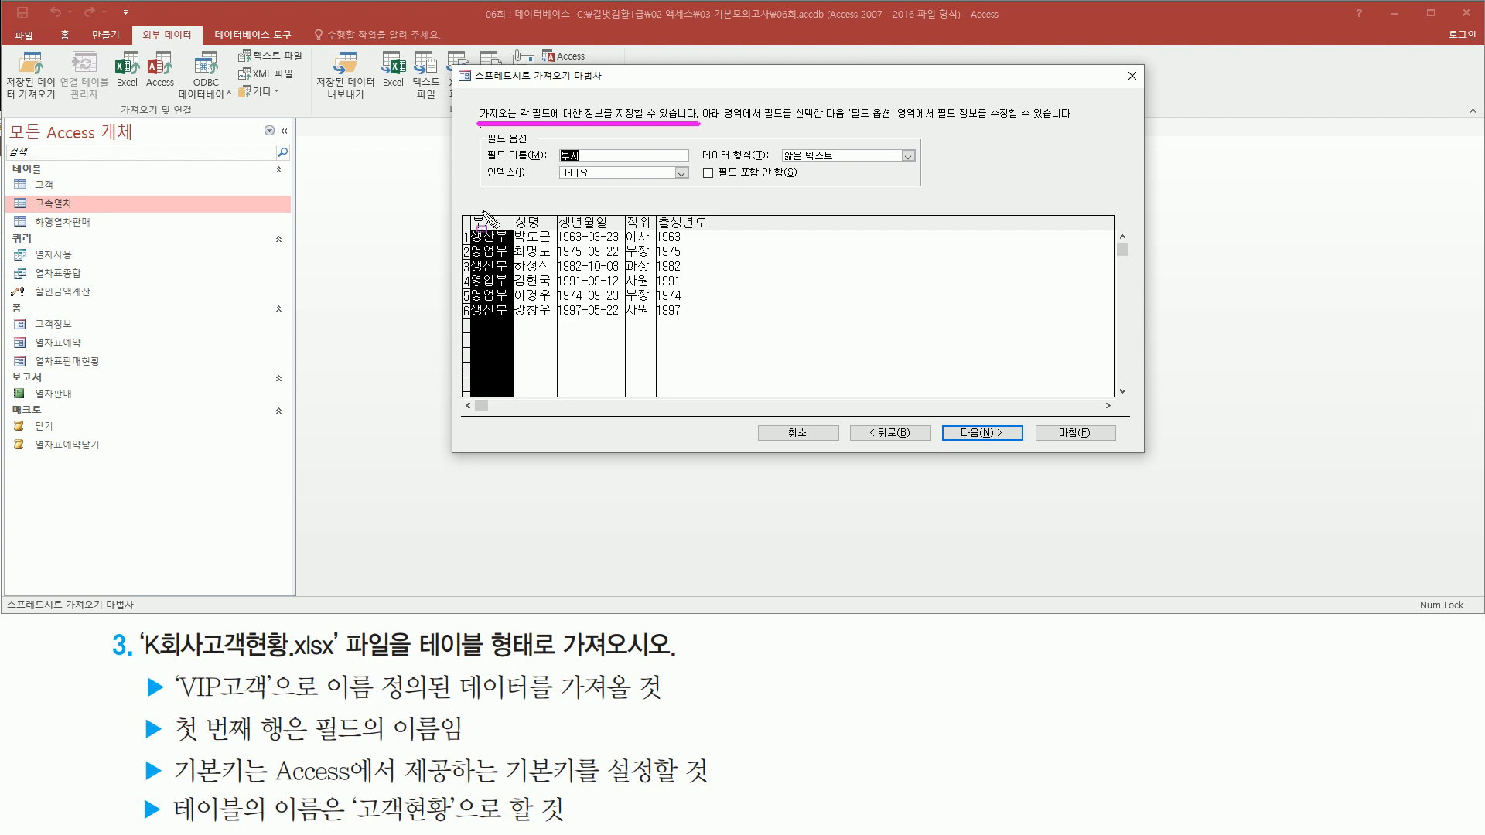
mouse_move(463, 209)
mouse_down()
mouse_move(757, 326)
mouse_move(747, 335)
mouse_up()
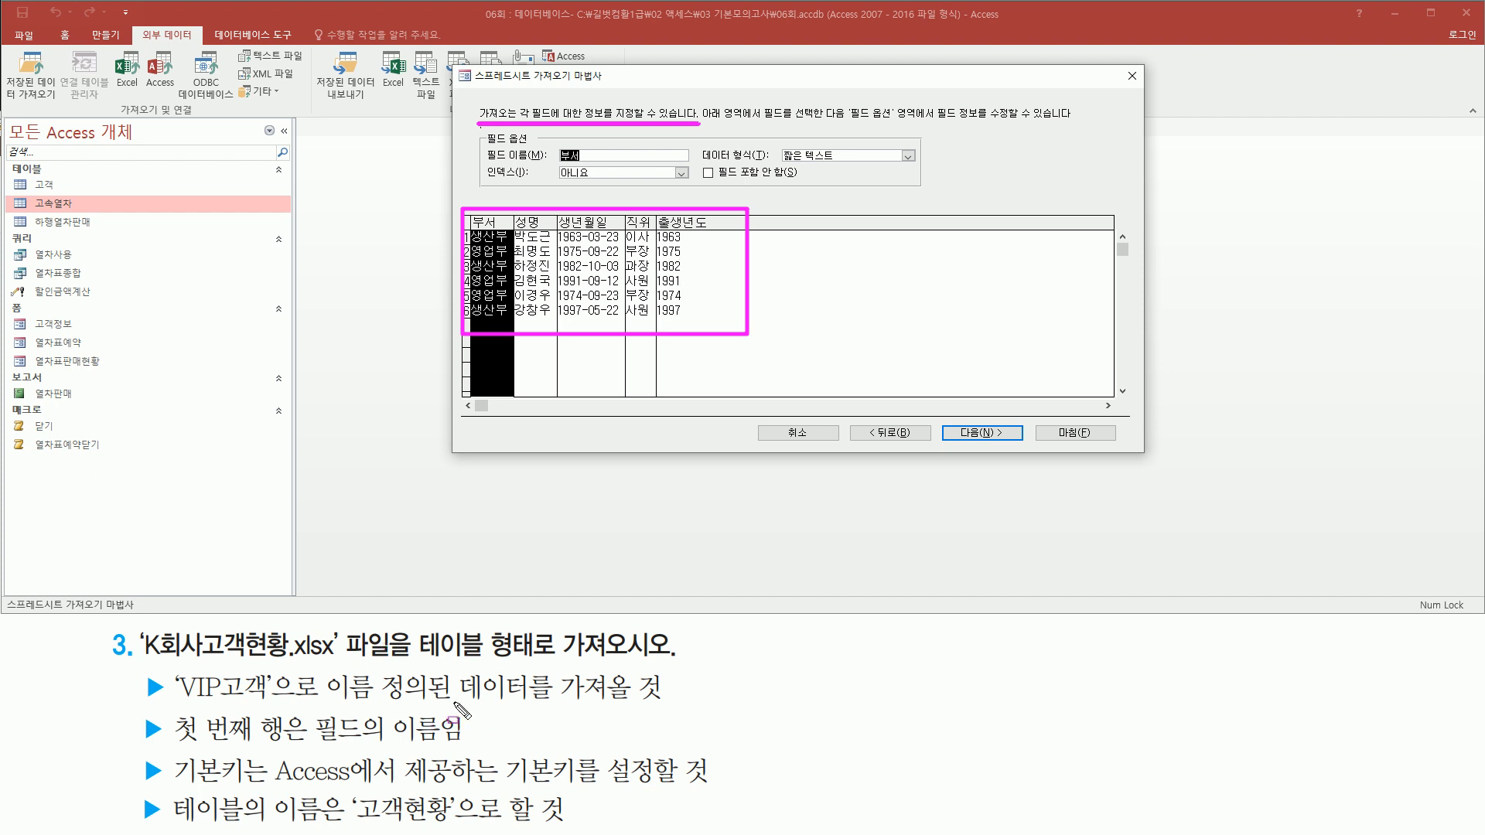
drag(948, 419, 1021, 446)
key(Escape)
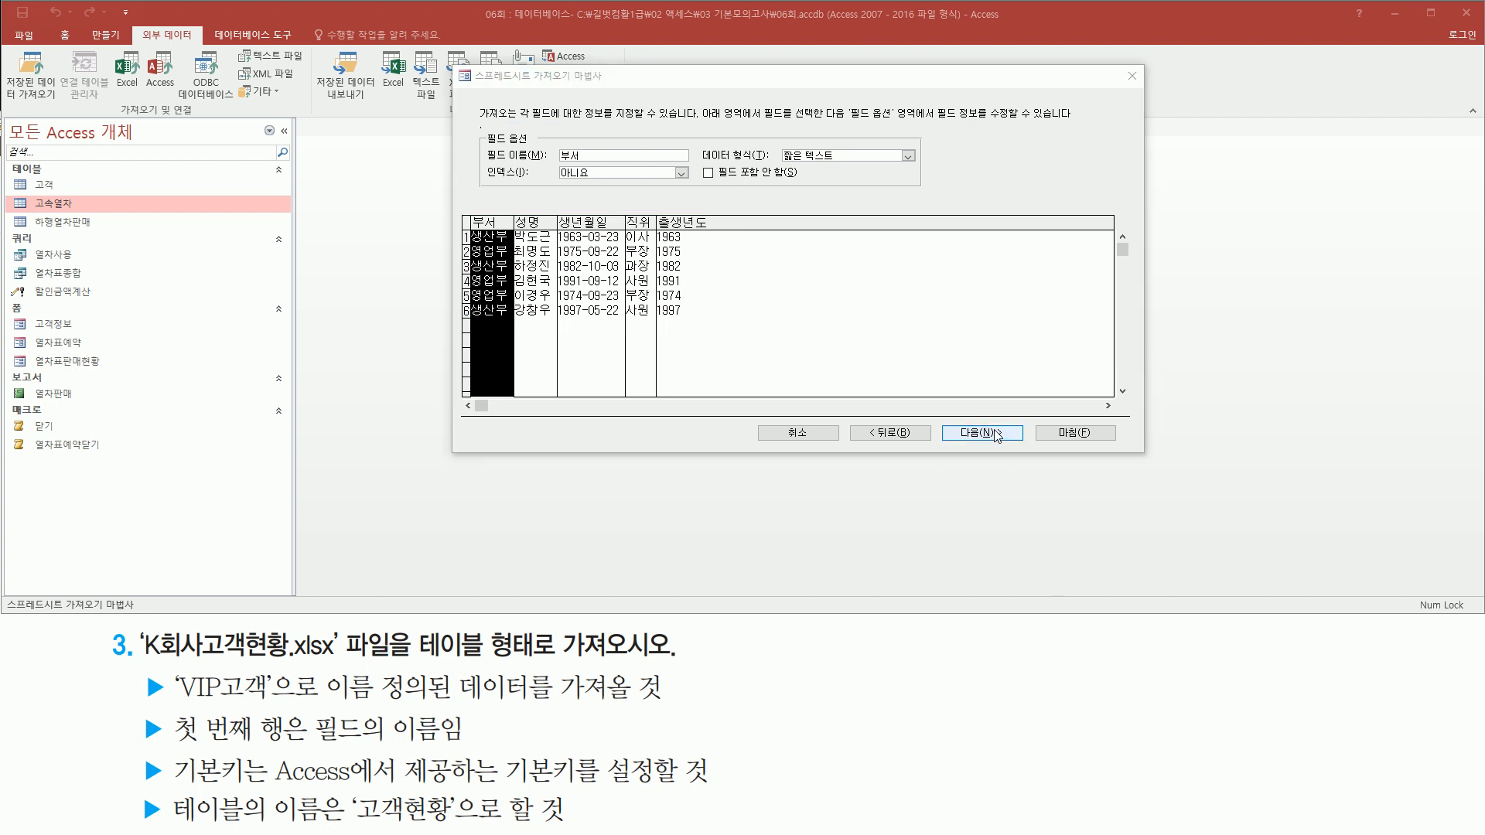
click(995, 434)
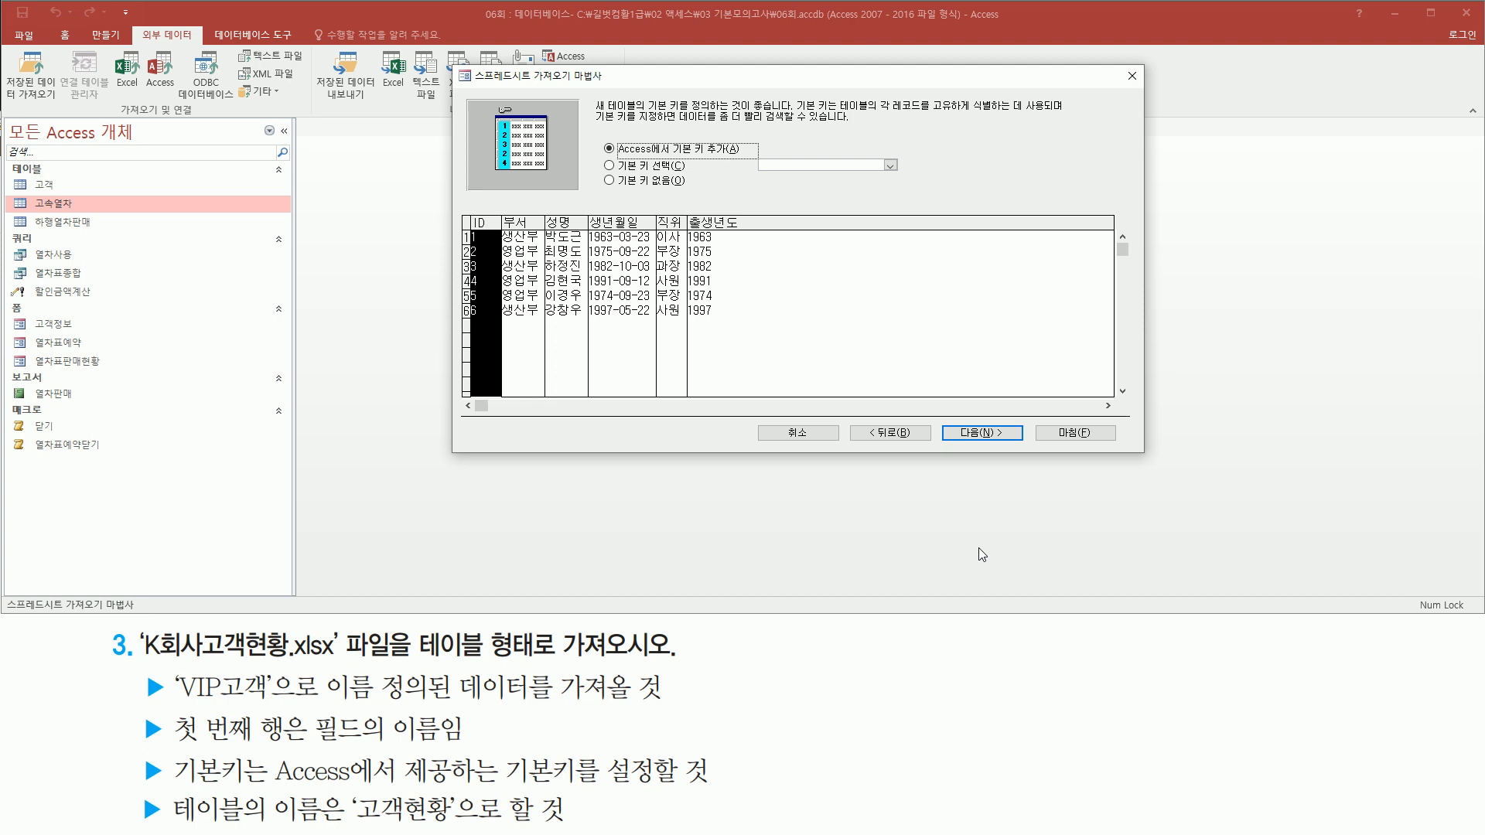
Let Access add the primary key to the new table
key(ctrl+2)
drag(590, 138, 639, 122)
mouse_move(170, 751)
mouse_down()
mouse_move(264, 789)
mouse_move(721, 790)
mouse_up()
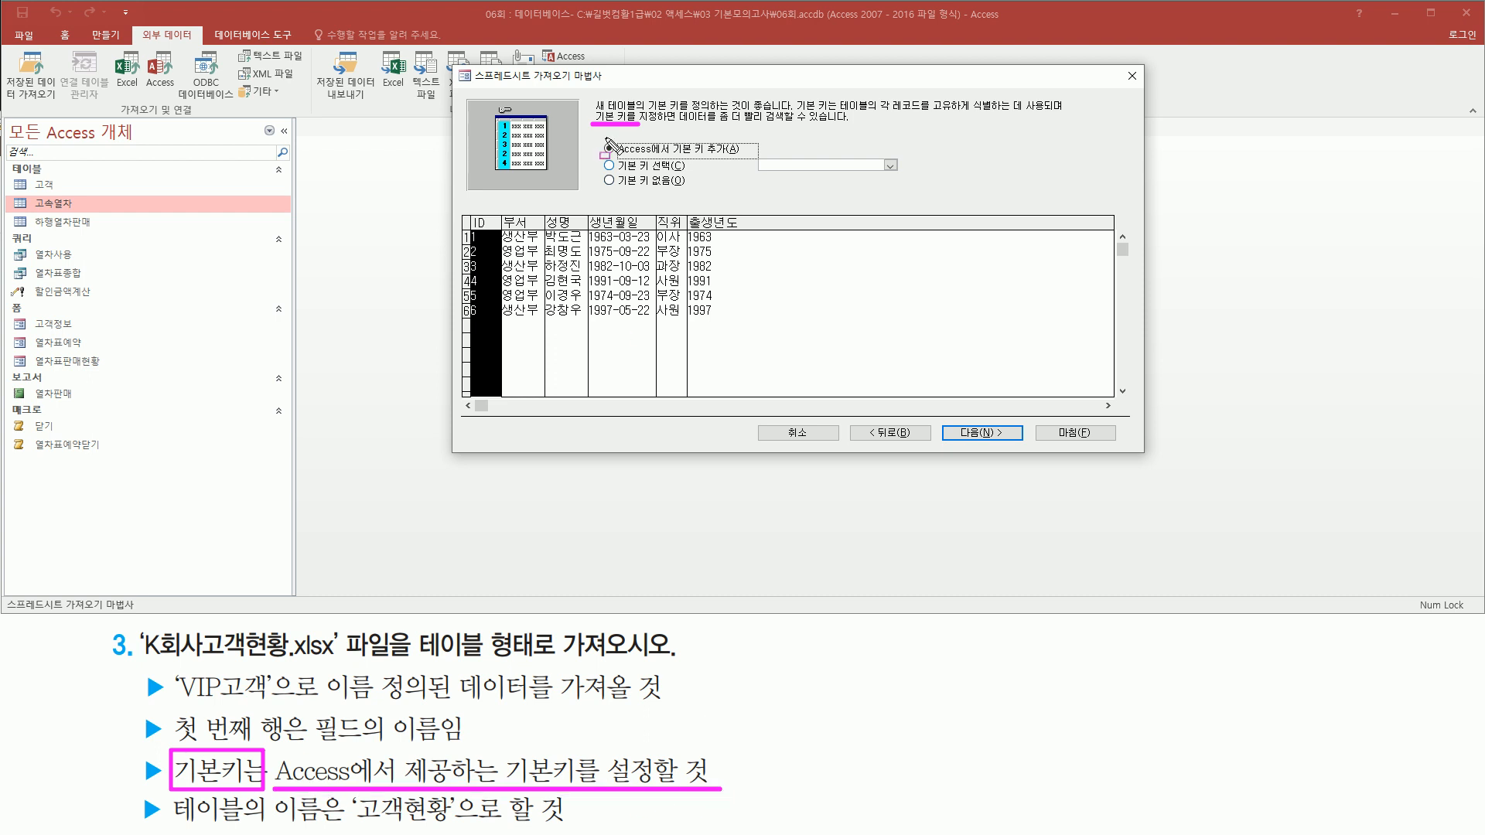
drag(599, 137, 751, 158)
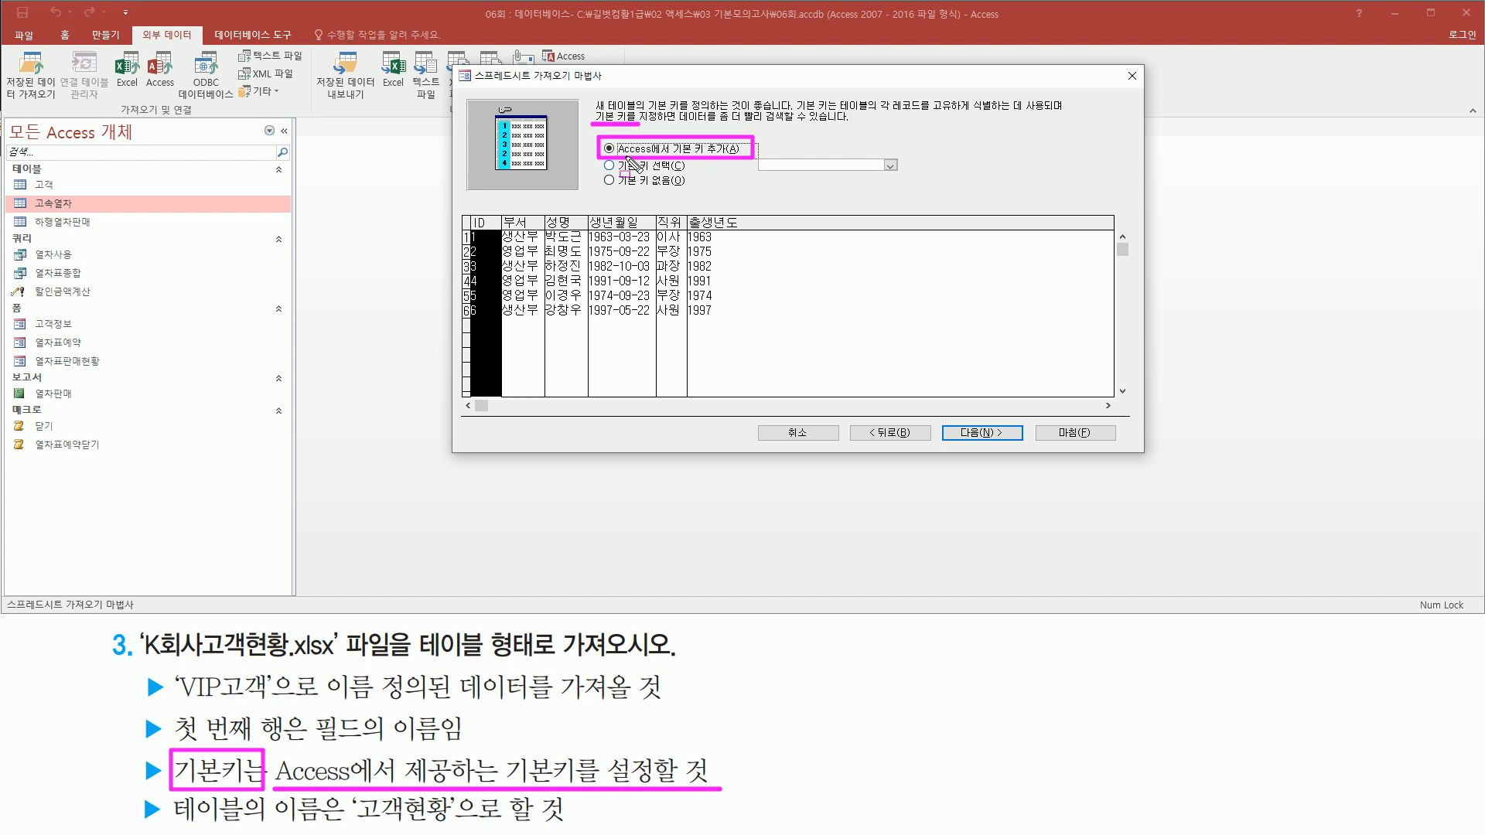
key(Escape)
click(981, 434)
Name the imported table 고객현황 and finish the import
key(ctrl+2)
mouse_move(571, 159)
mouse_down()
mouse_move(680, 207)
mouse_move(821, 208)
mouse_up()
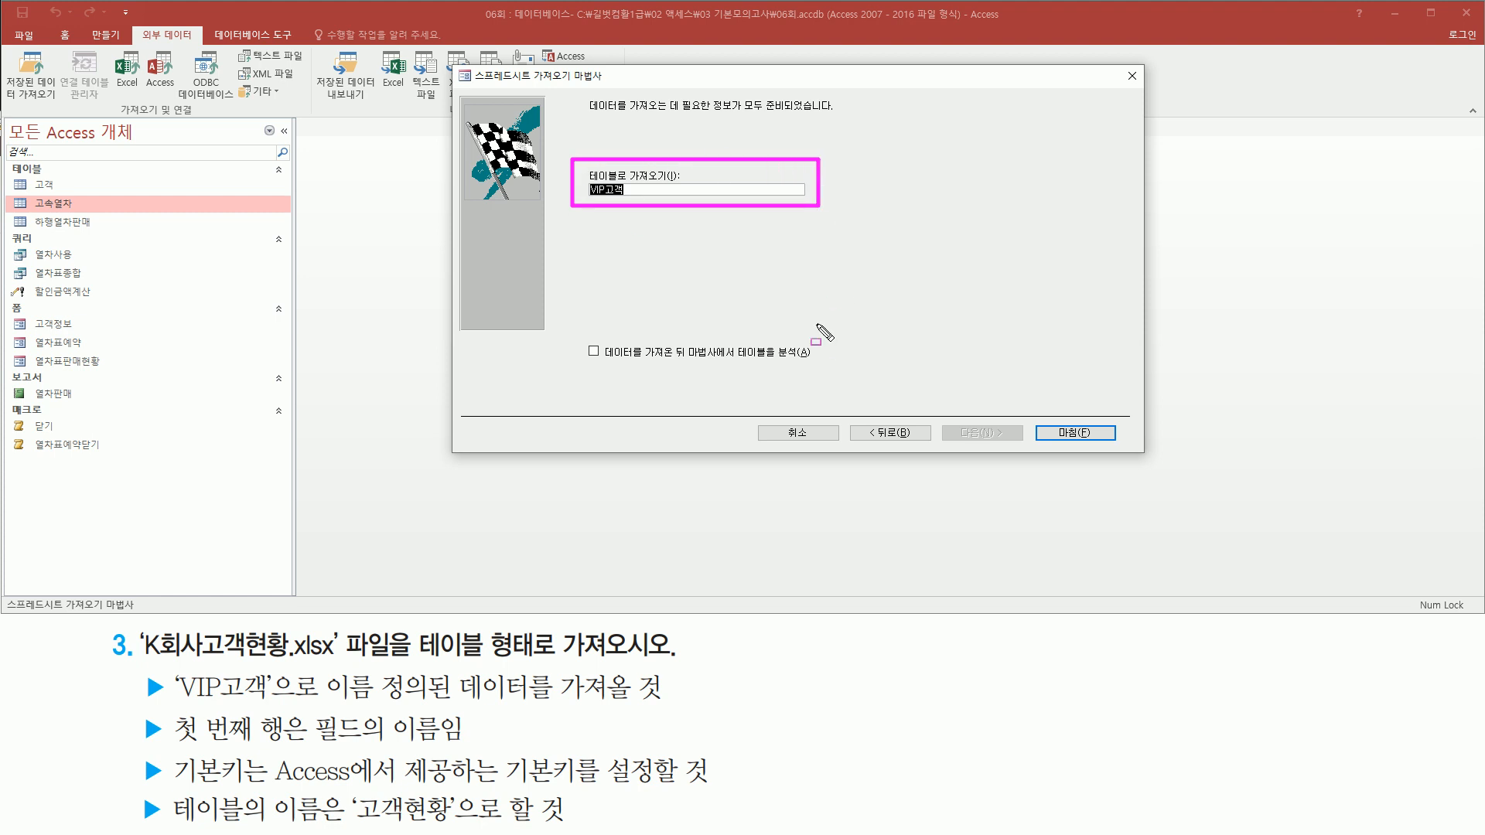
mouse_move(353, 791)
mouse_down()
mouse_move(373, 817)
mouse_move(460, 826)
mouse_up()
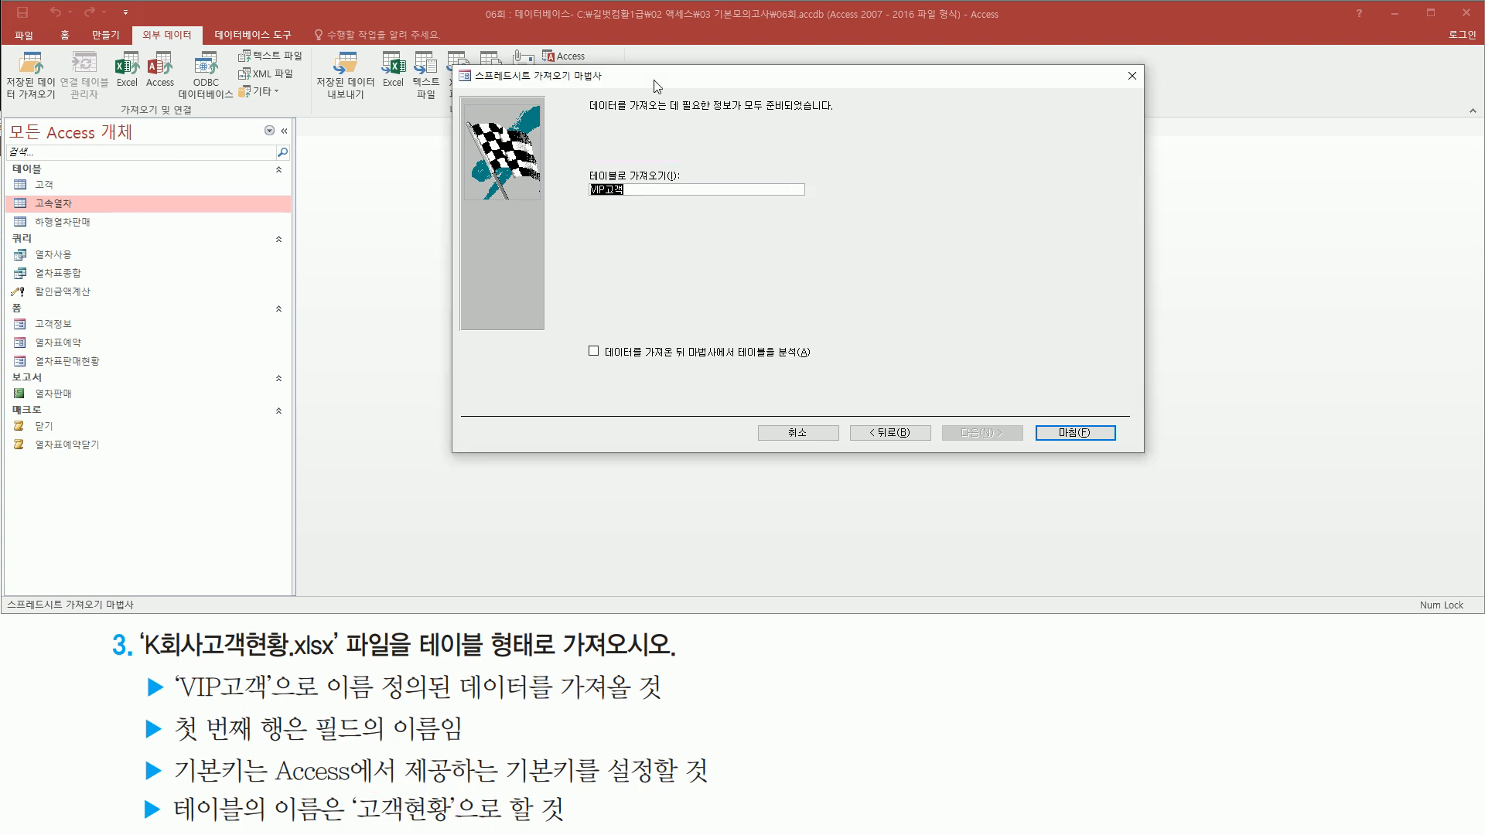
text(고객현황)
drag(569, 160, 693, 207)
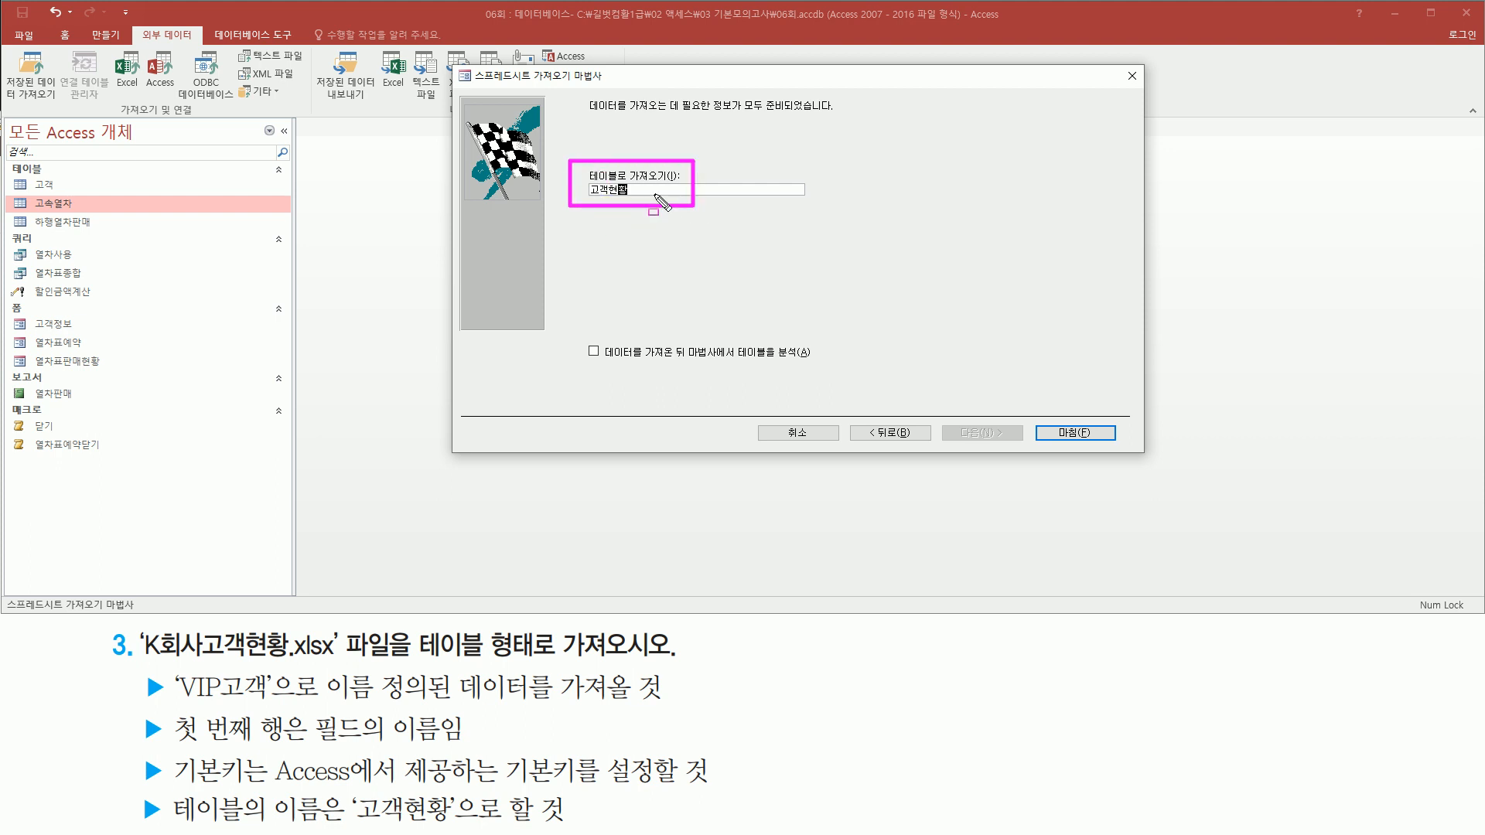
drag(1030, 420, 1128, 449)
key(Escape)
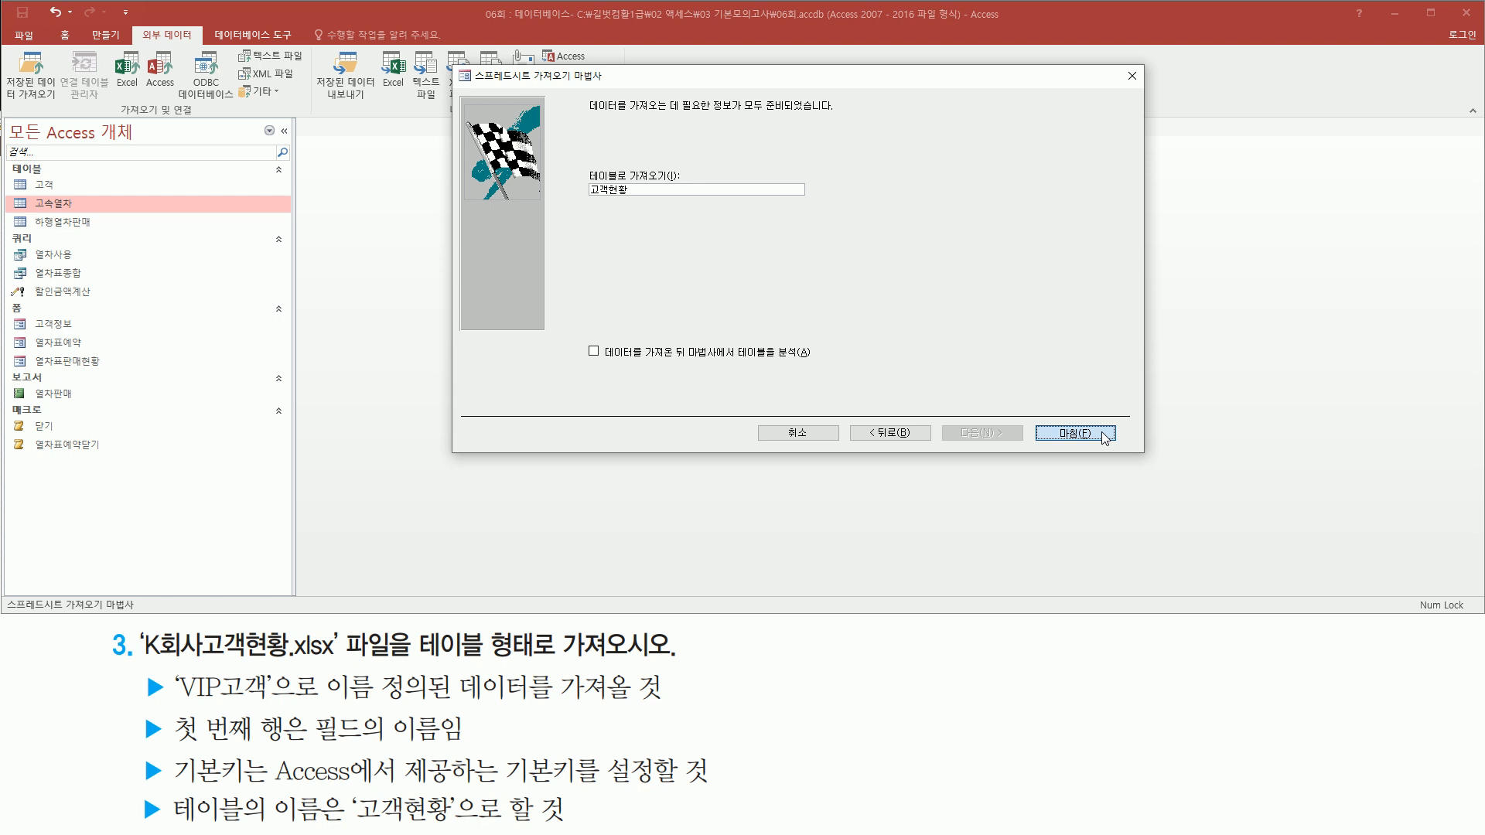
click(1105, 434)
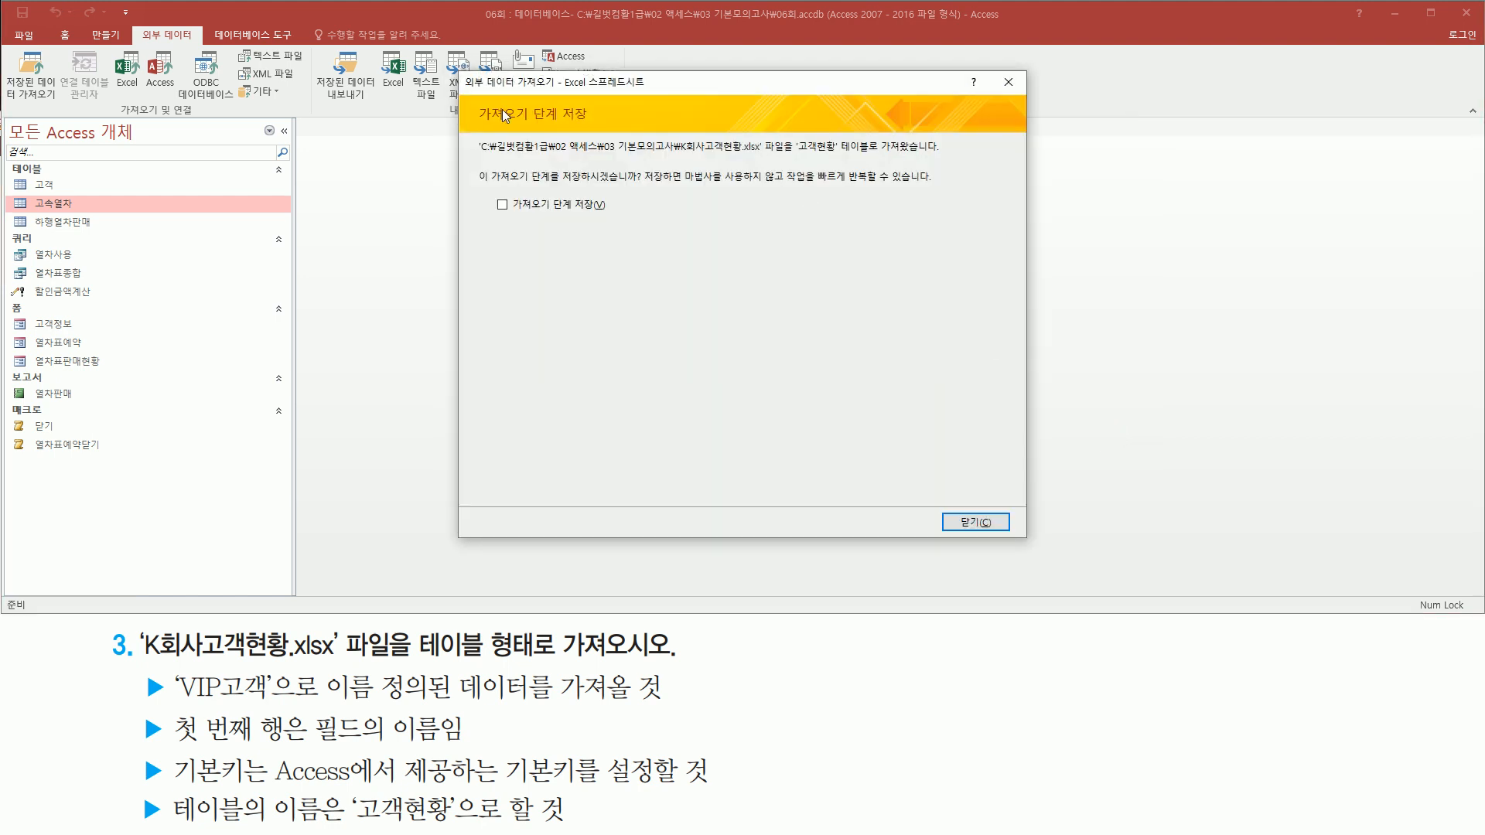
Close the import dialog without saving the import steps
mouse_move(455, 70)
mouse_down()
mouse_move(530, 457)
mouse_move(1030, 544)
mouse_up()
mouse_move(487, 185)
mouse_down()
mouse_move(517, 216)
mouse_move(619, 223)
mouse_up()
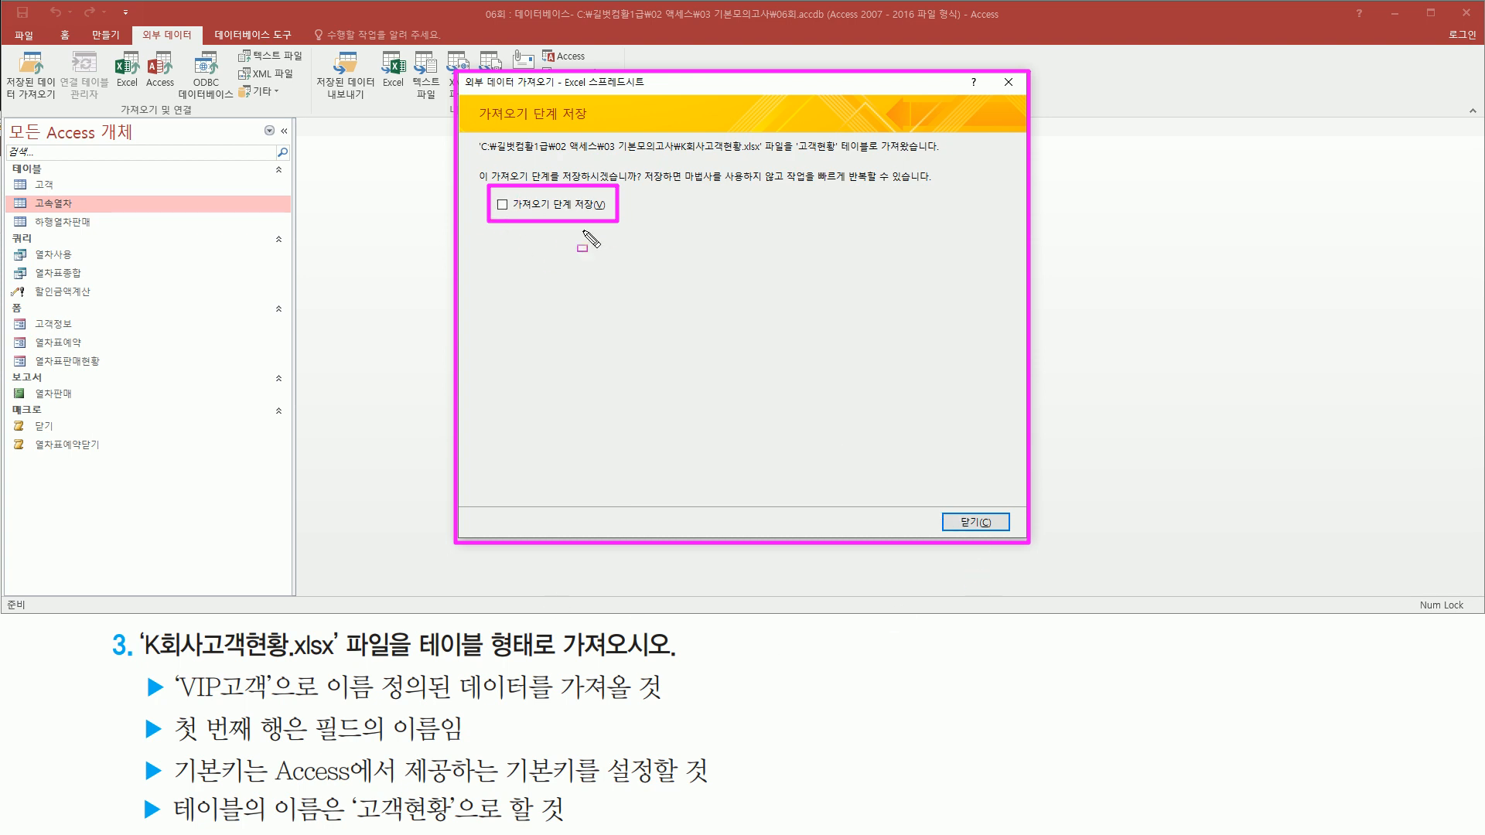
key(Escape)
drag(939, 504, 1023, 541)
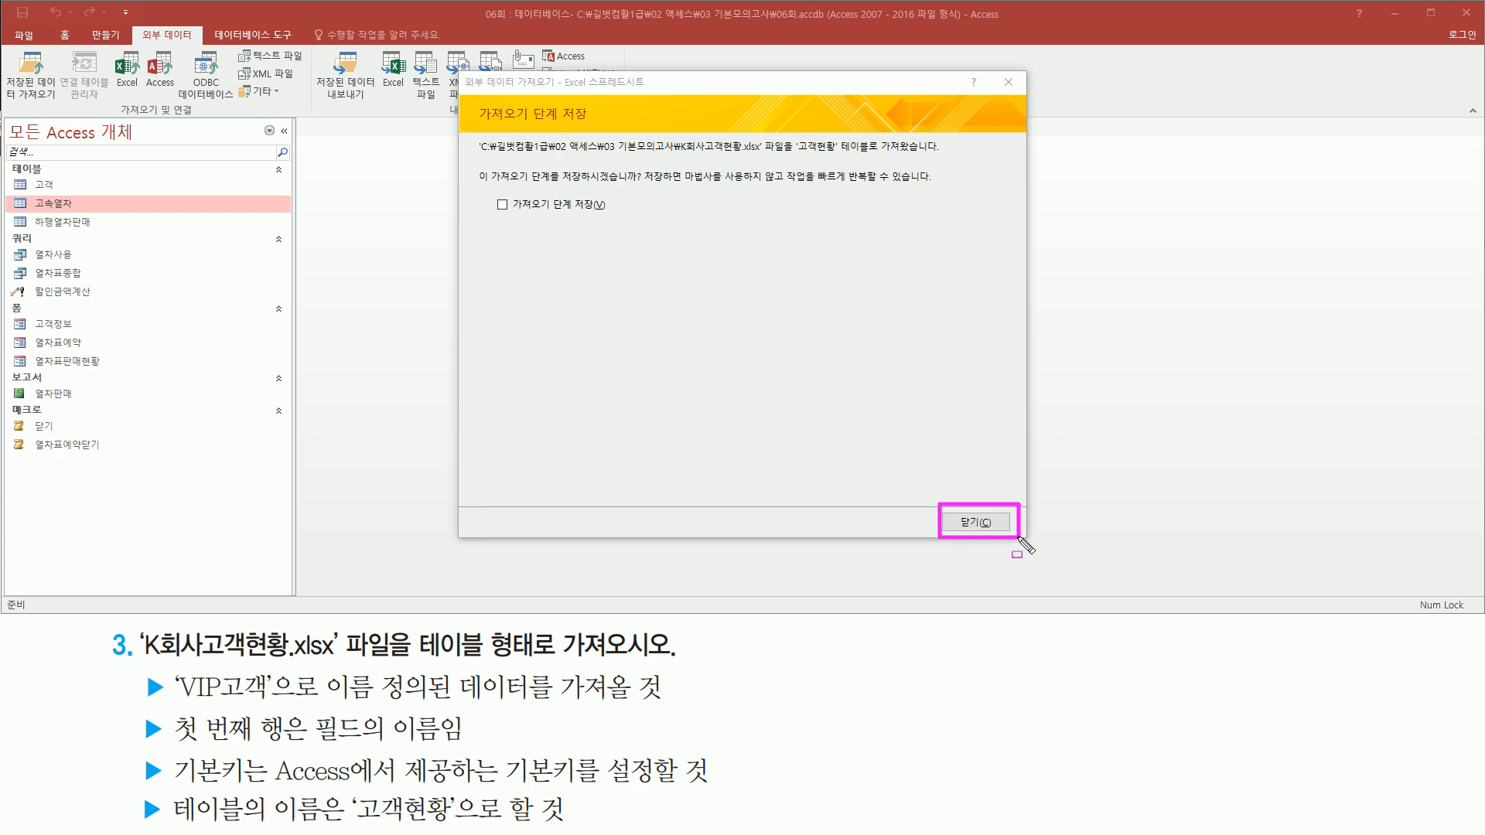
key(Escape)
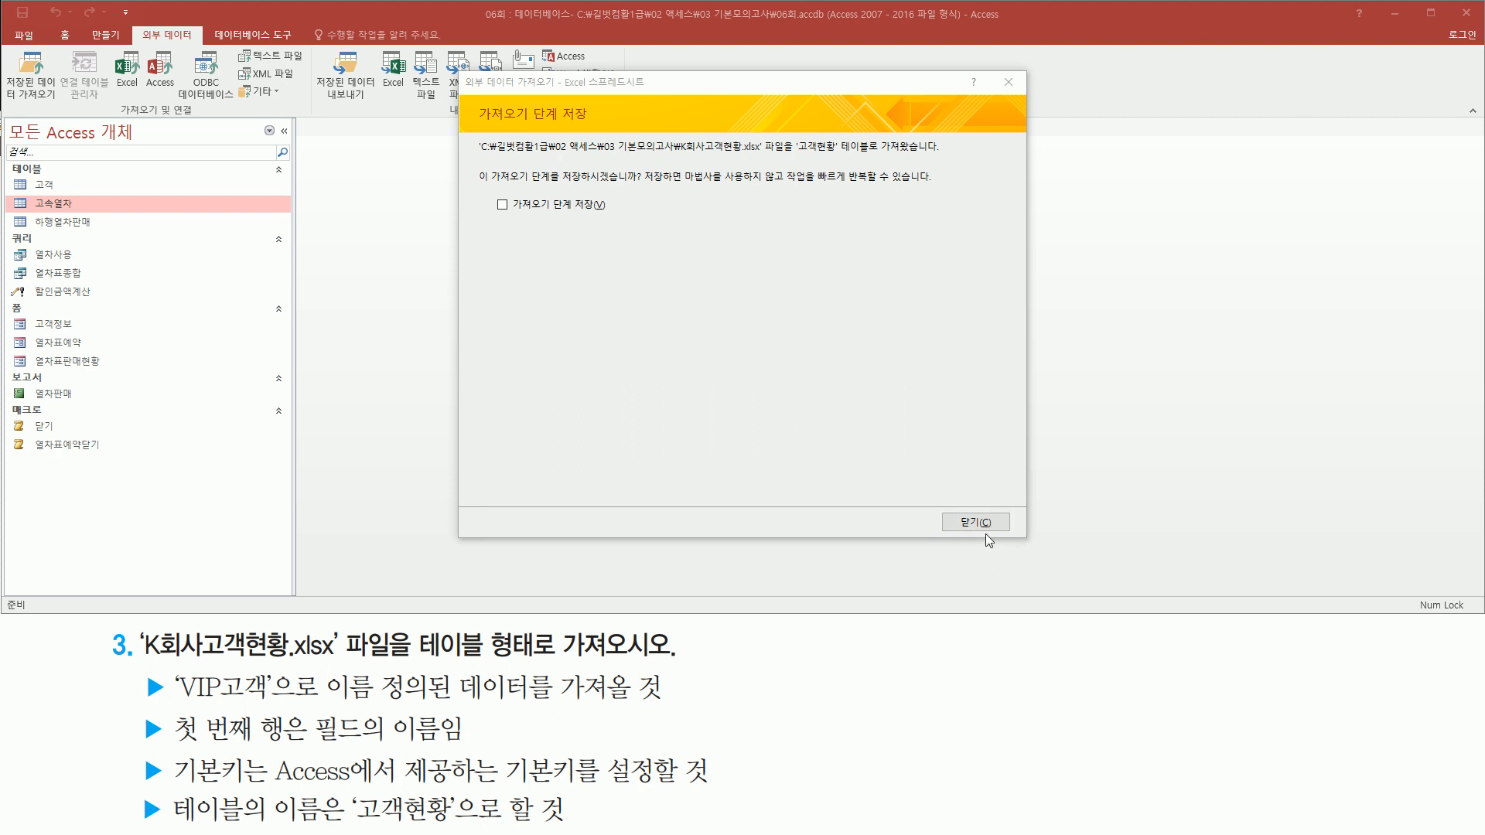
click(978, 524)
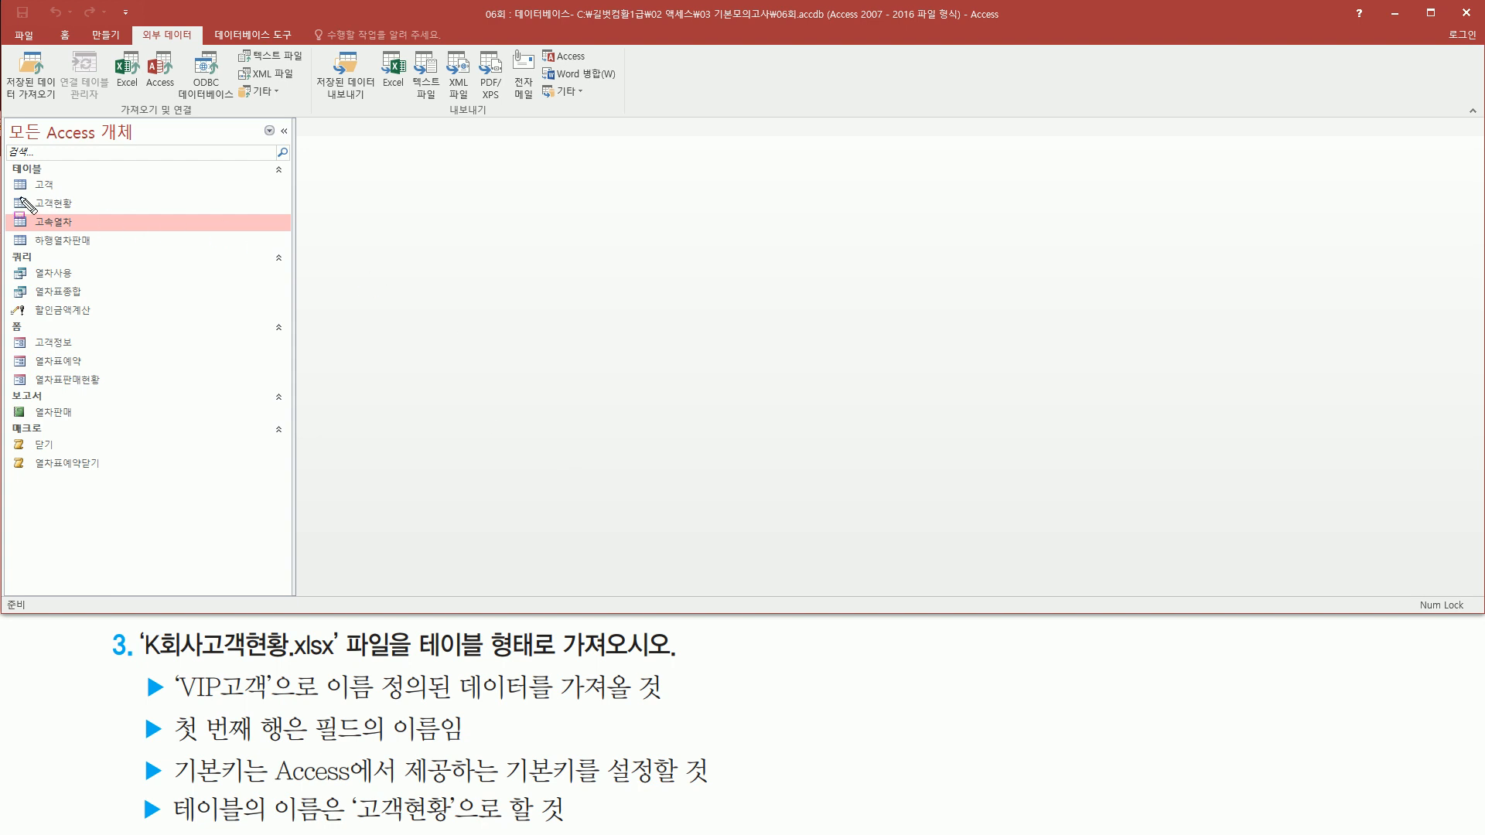
Open the 고객현황 table to check the imported records against the task, and close it again
drag(9, 193, 87, 215)
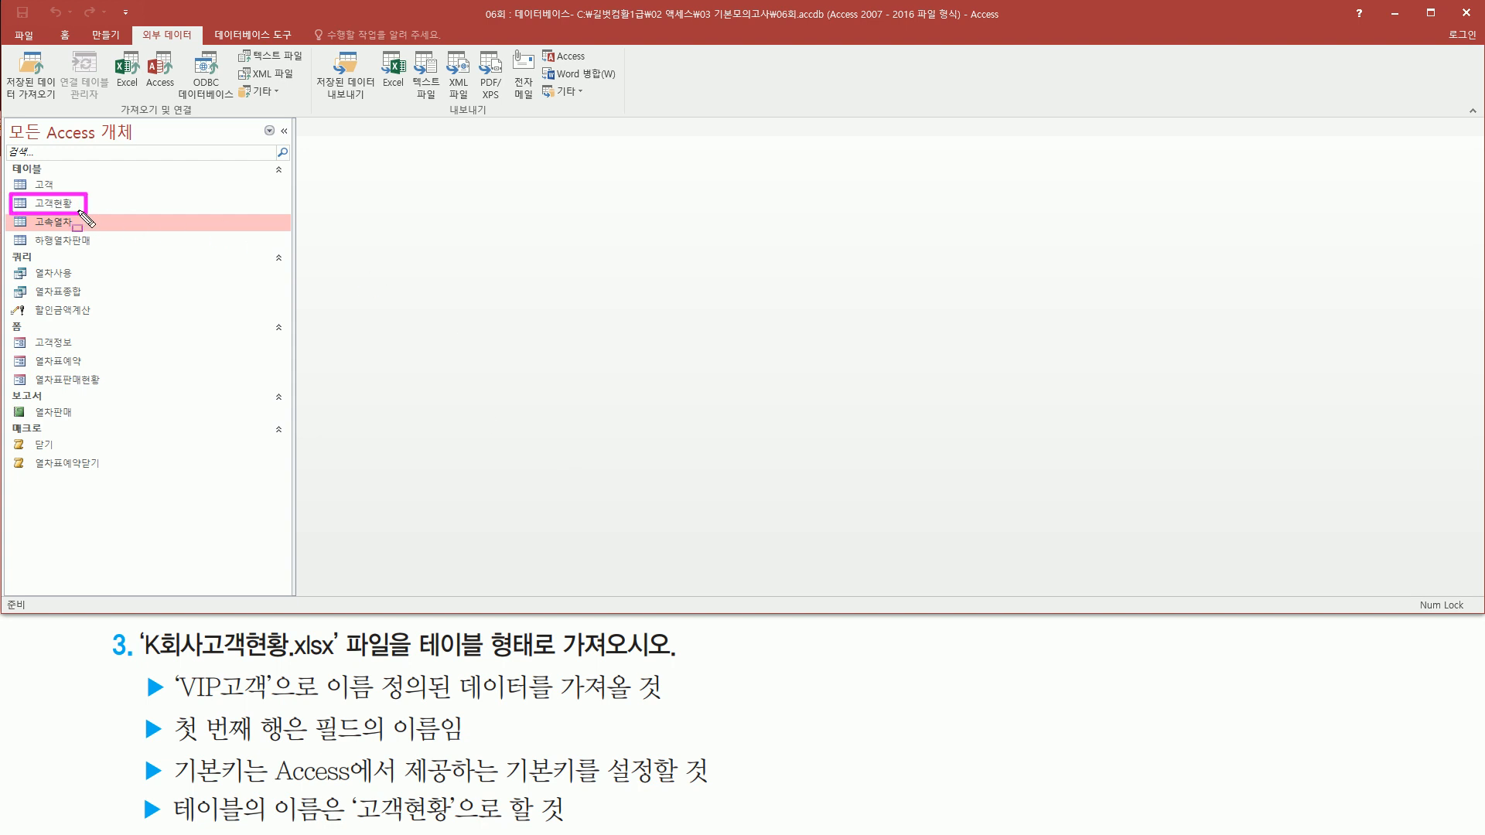
key(Escape)
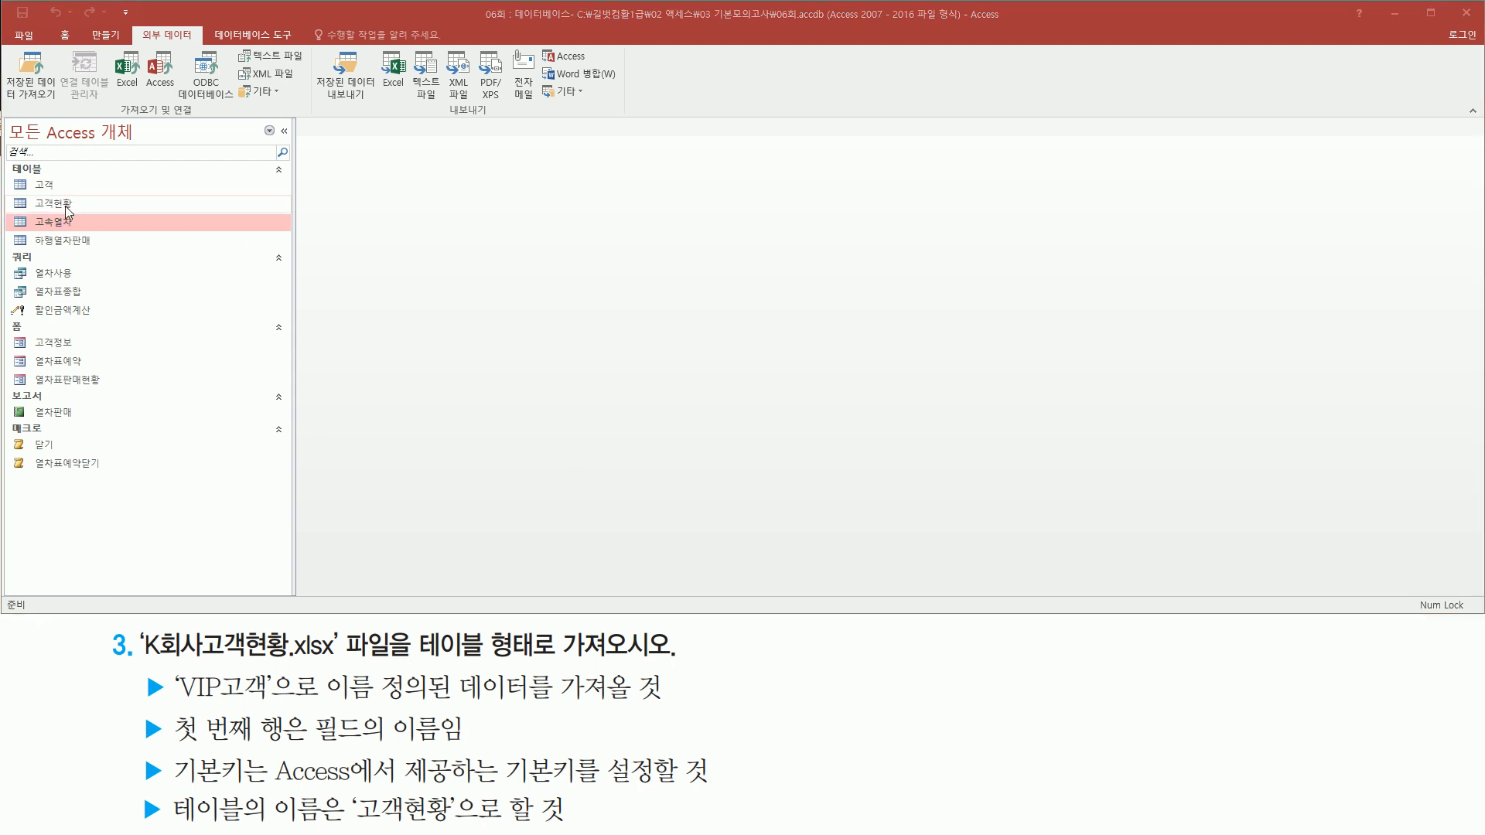
click(65, 204)
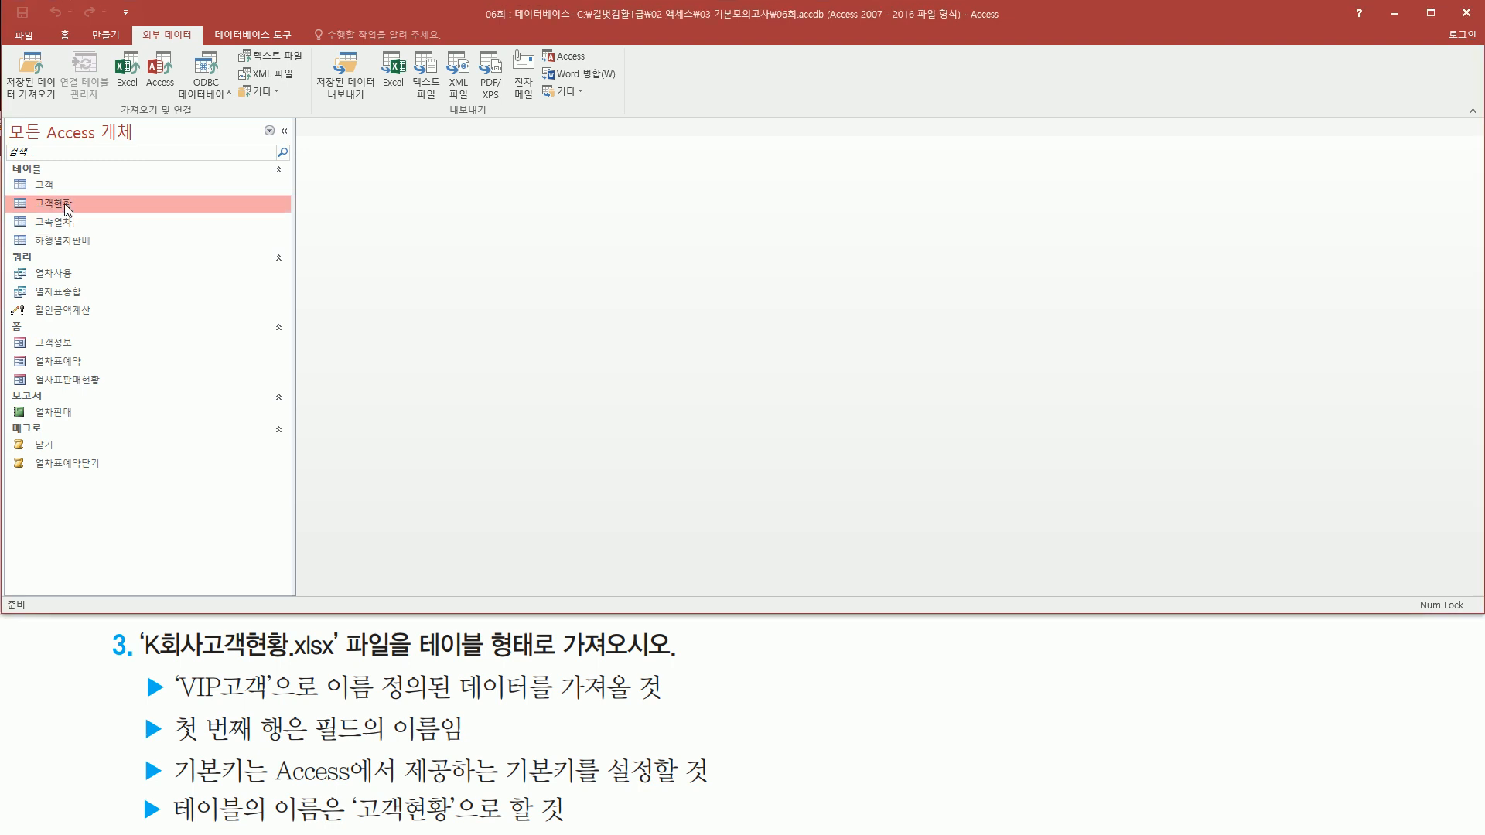
double_click(63, 203)
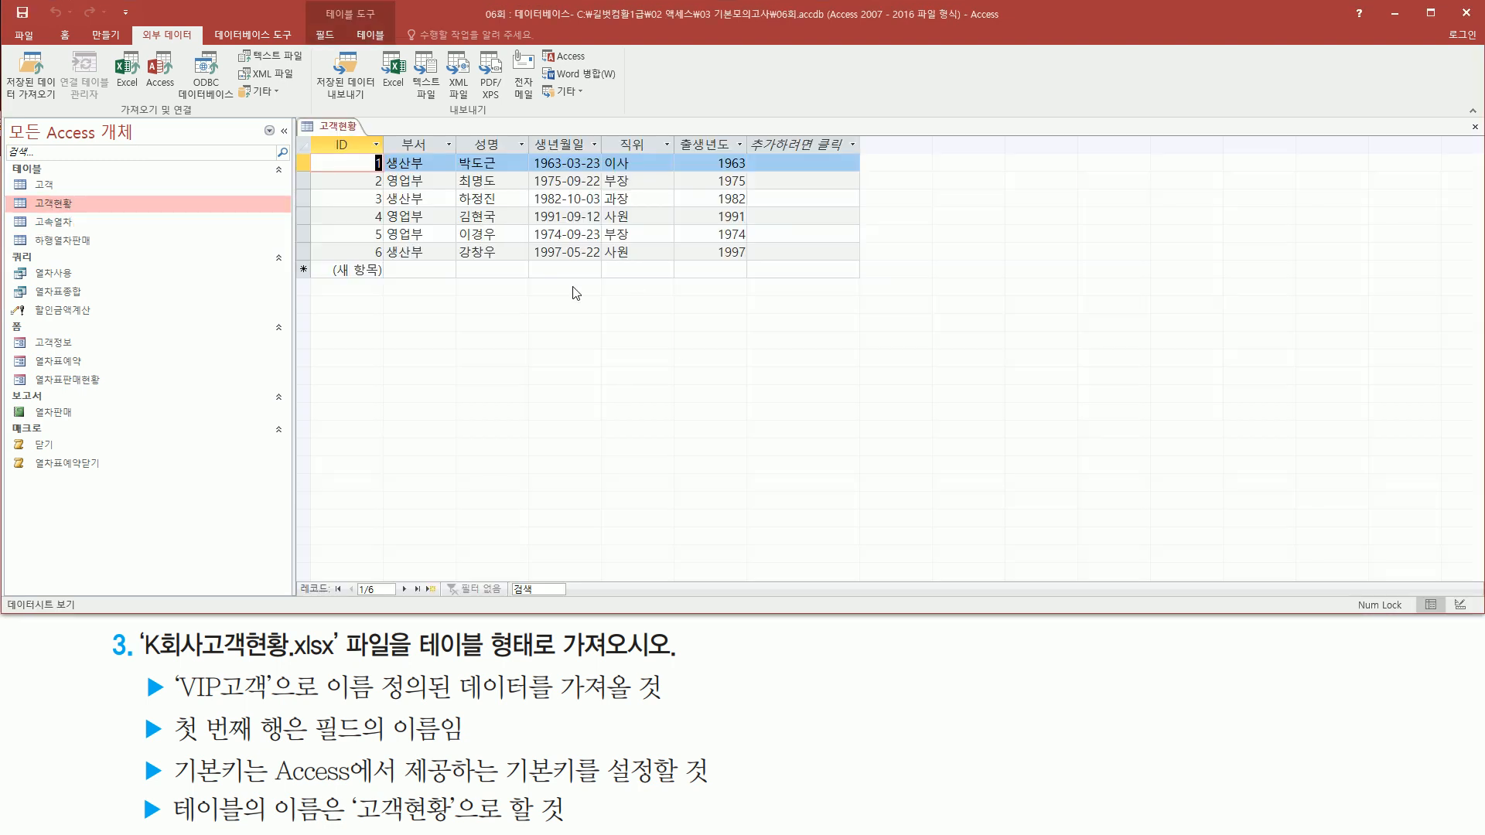
drag(145, 660, 337, 672)
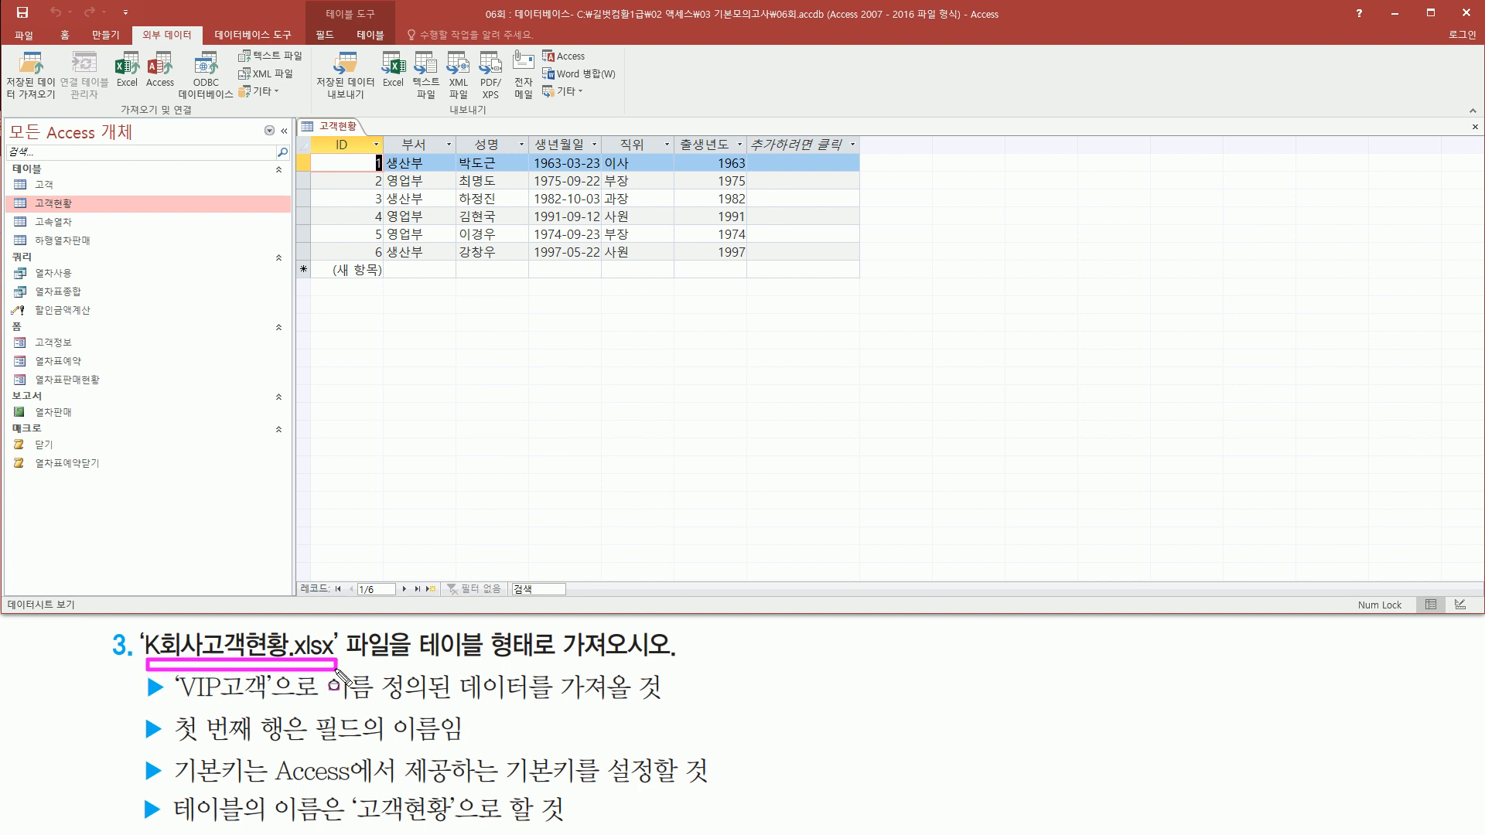
drag(300, 115, 875, 284)
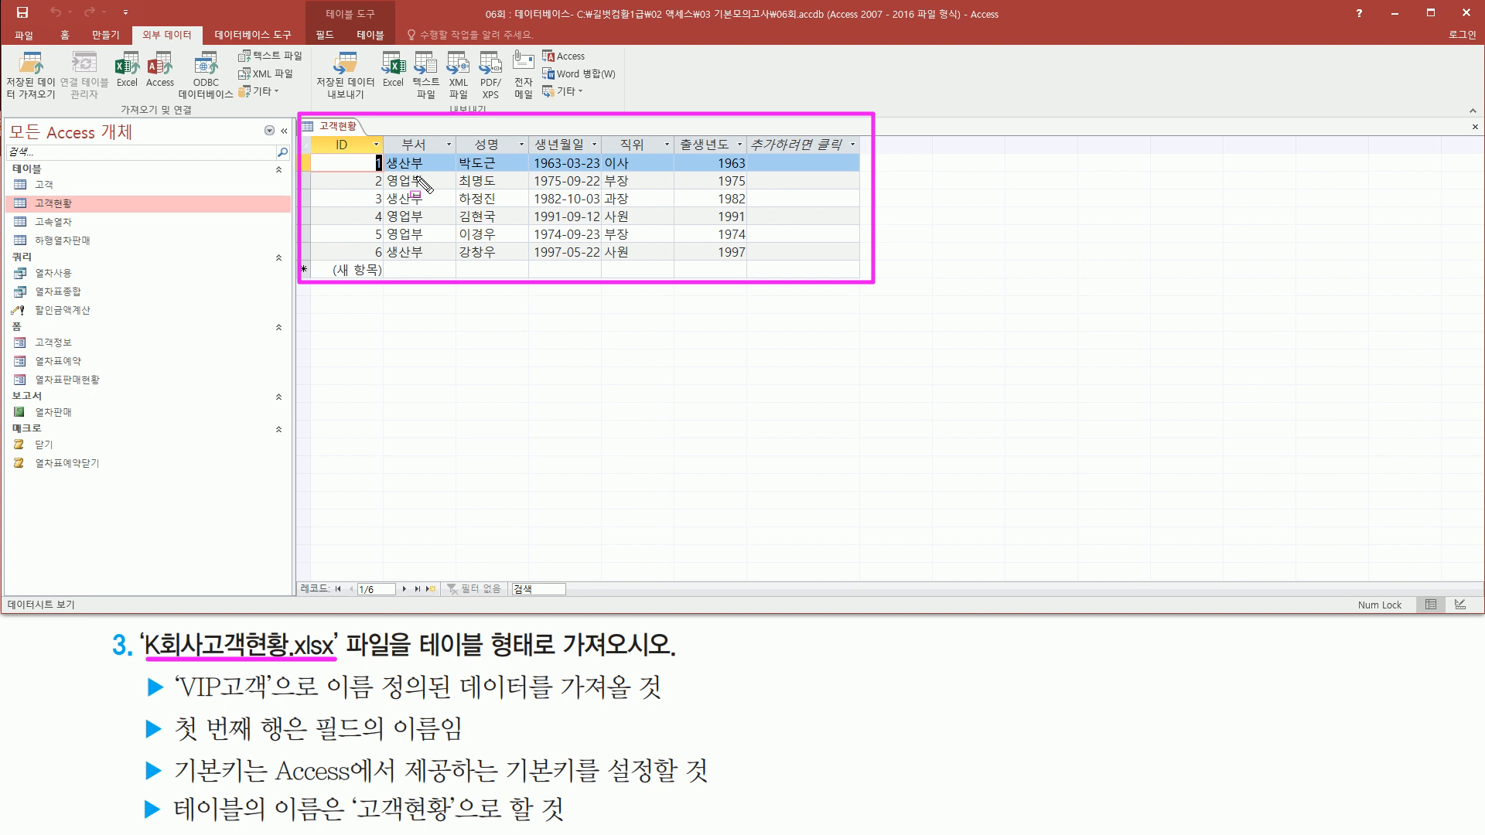
key(Escape)
right_click(348, 128)
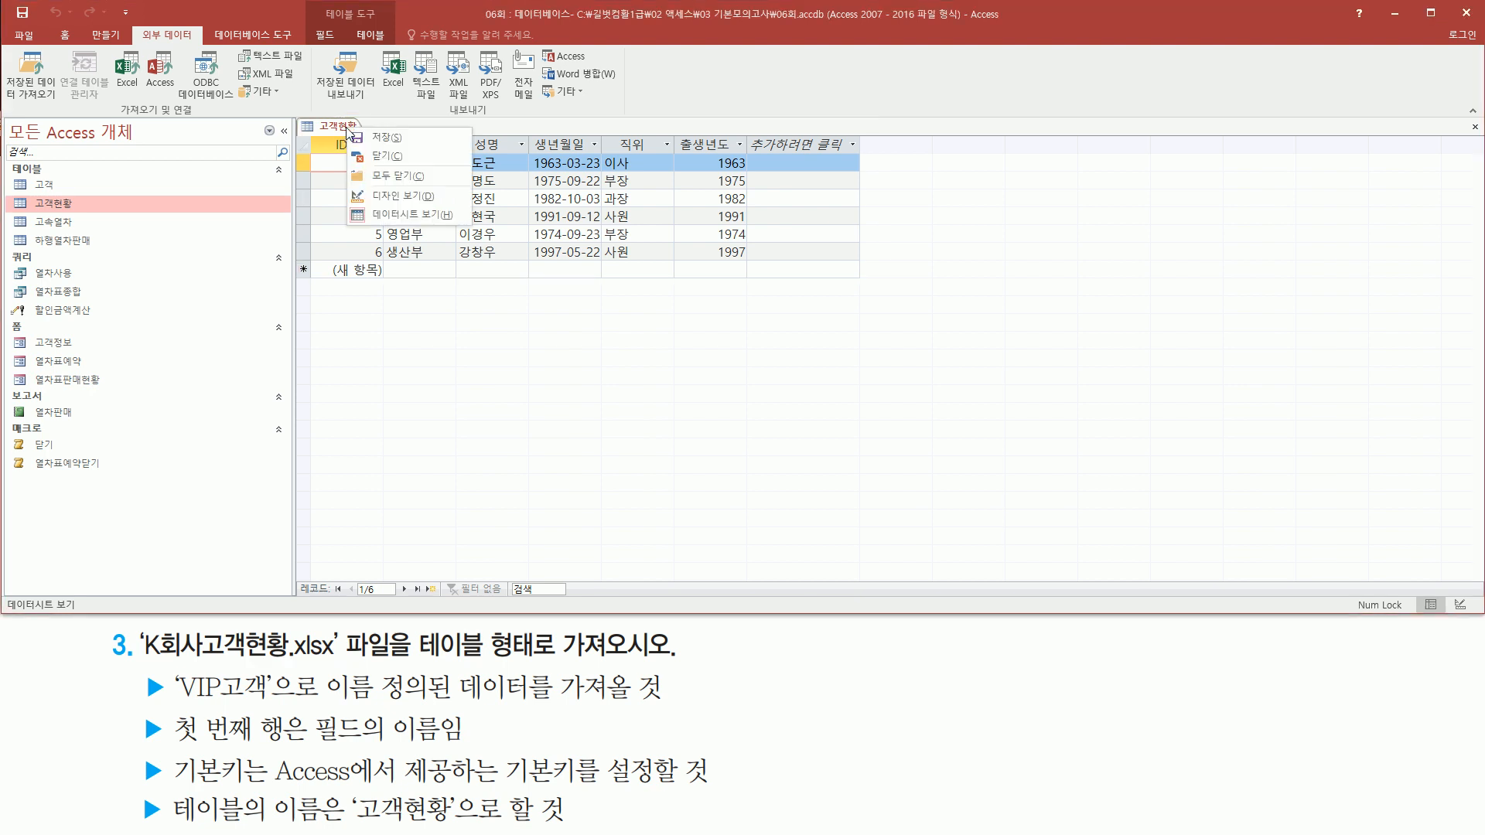
click(378, 156)
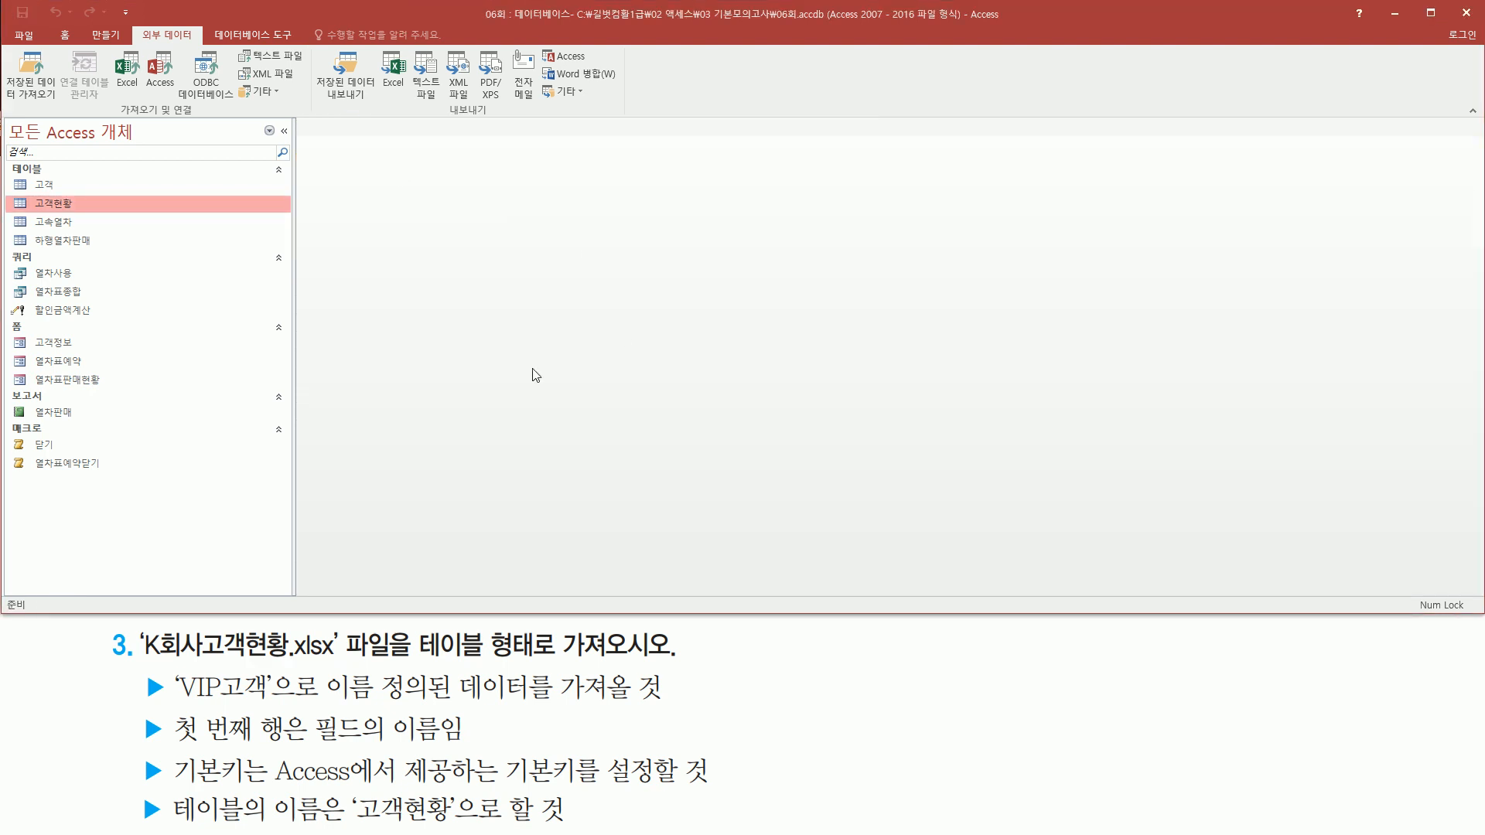